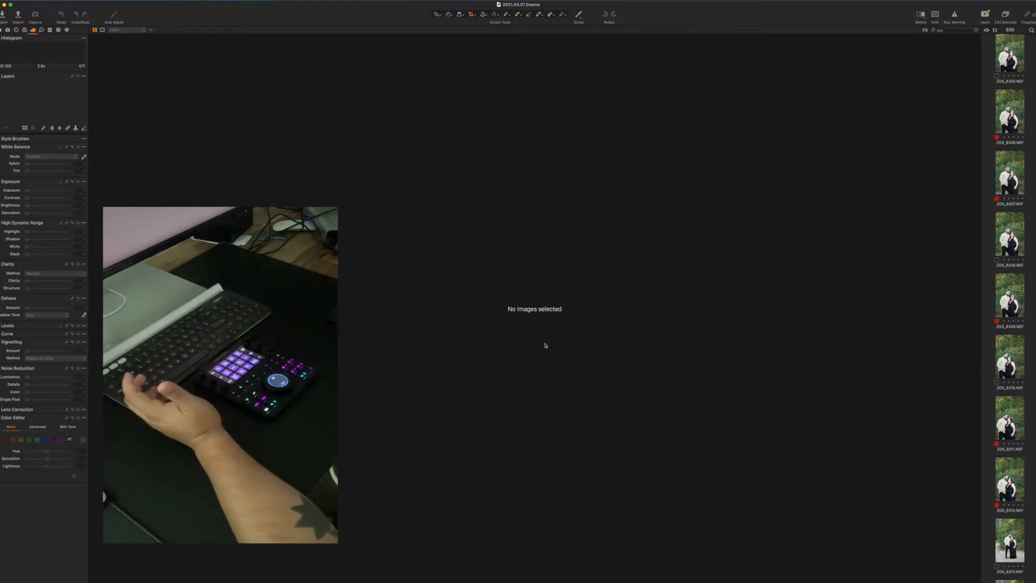
- Switch to Photo Mechanic and open the contact sheet of the 2021.08.01 couple session folder
mouse_move(303, 571)
left_click(266, 570)
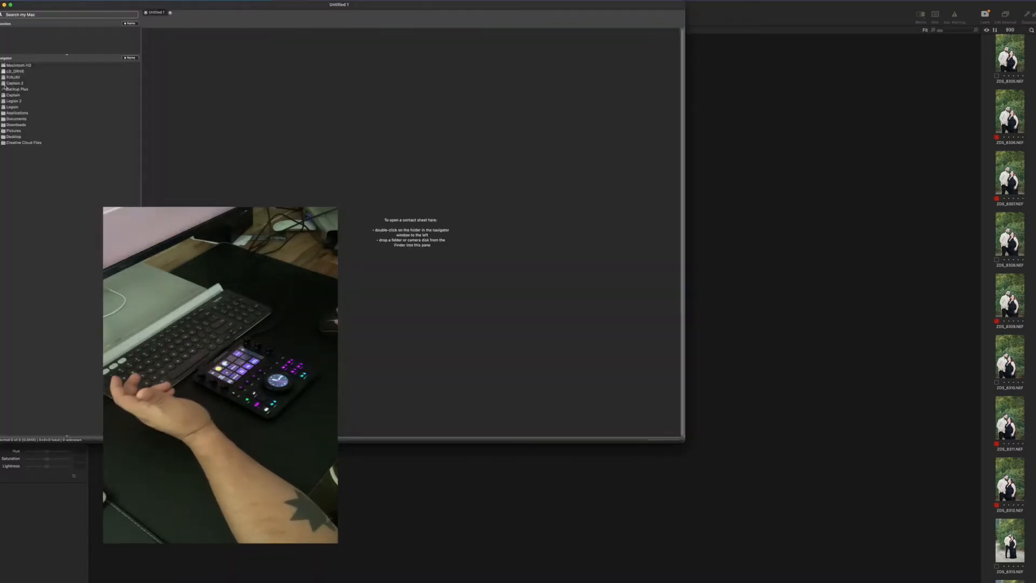
left_click(2, 78)
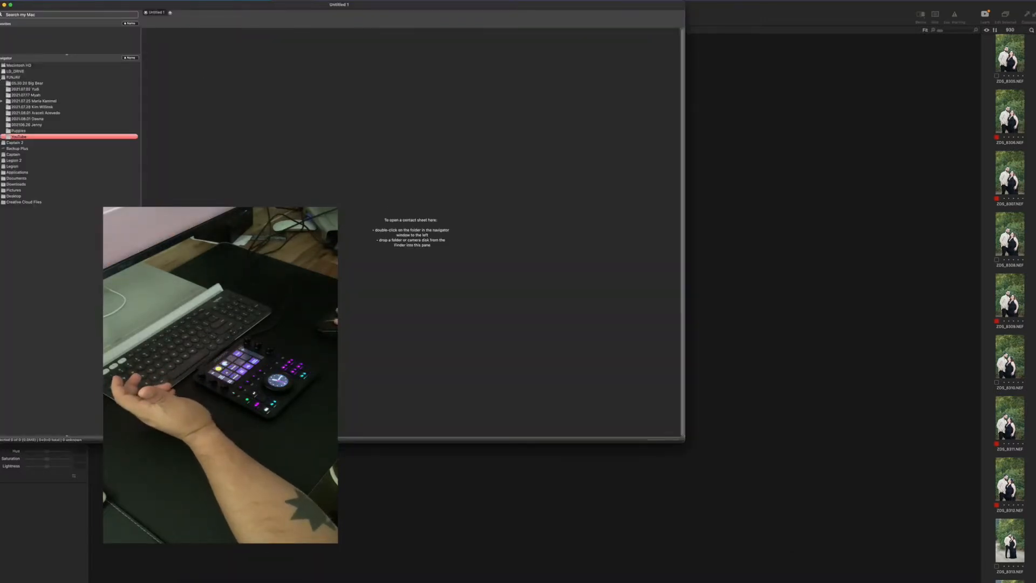
double_click(39, 118)
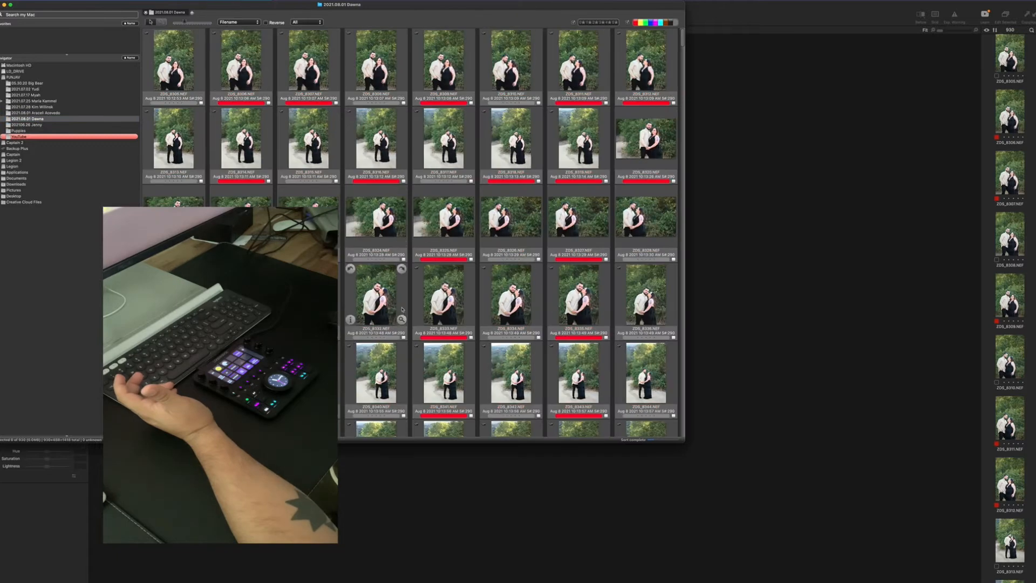
- Look through the session's contact sheet for the red-tagged photos, and close the contact sheet window to return to Capture One
scroll(401, 309, "down", 15)
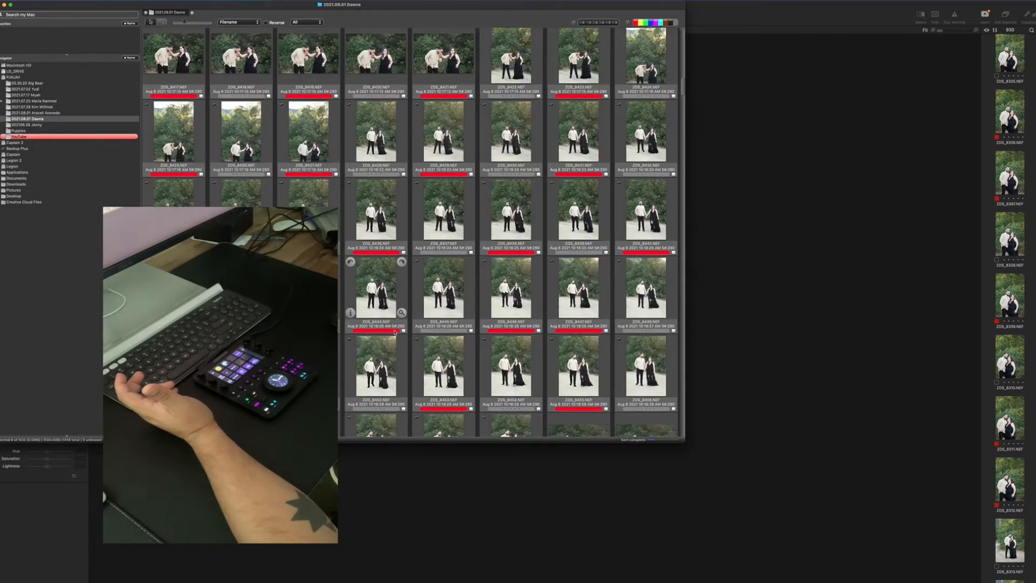
scroll(395, 332, "down", 20)
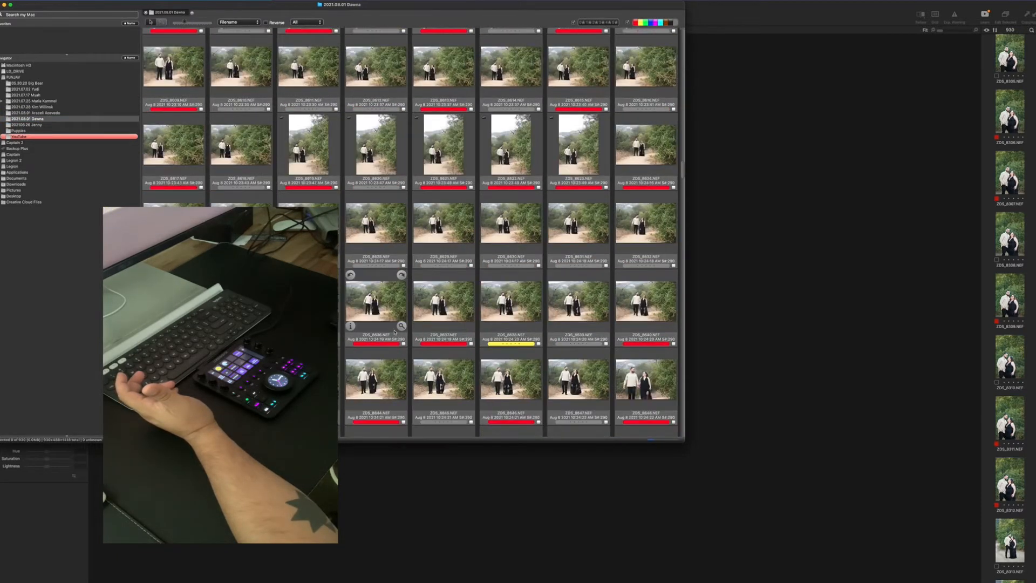
scroll(395, 332, "down", 20)
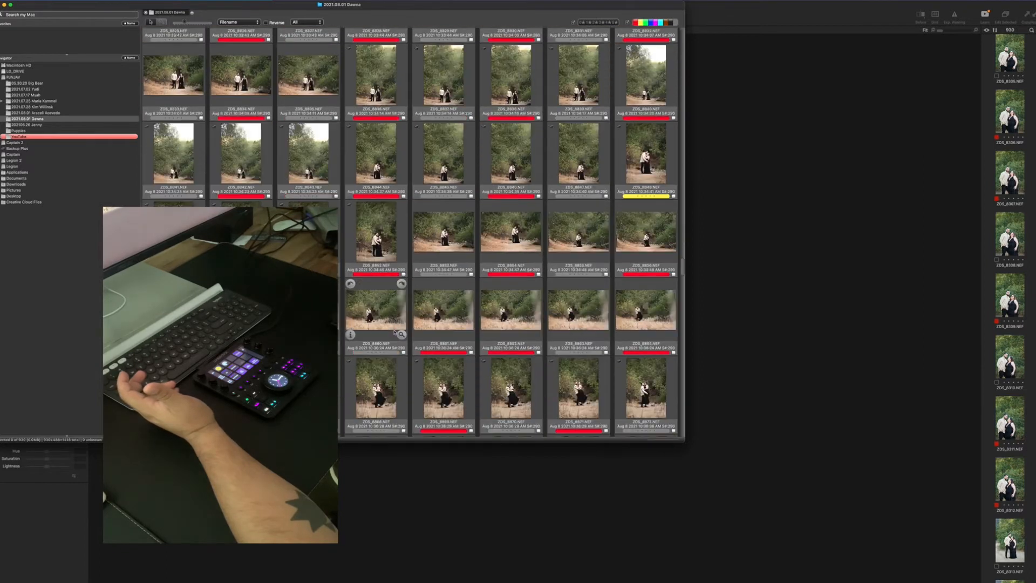
scroll(394, 332, "down", 20)
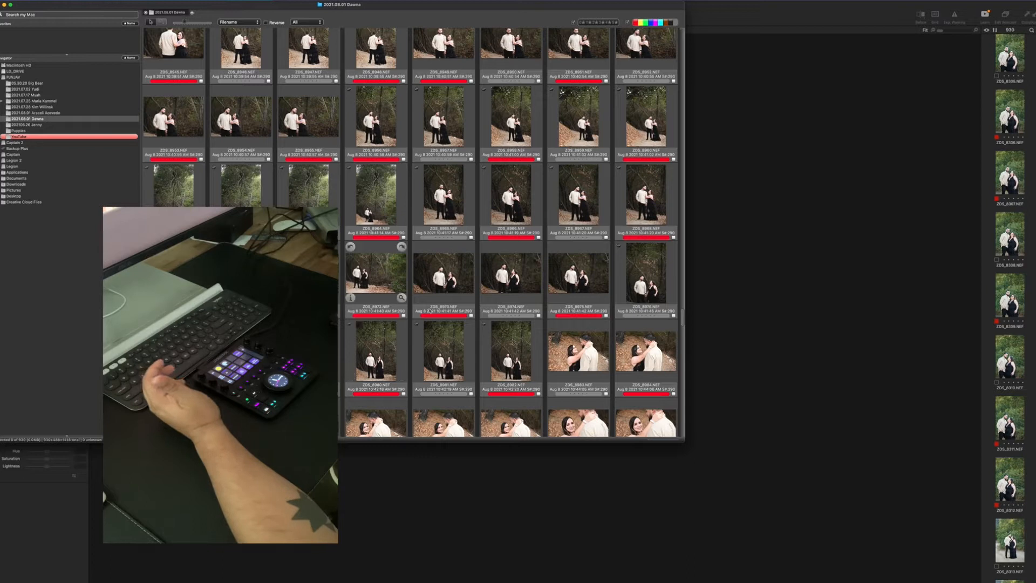
scroll(446, 357, "down", 12)
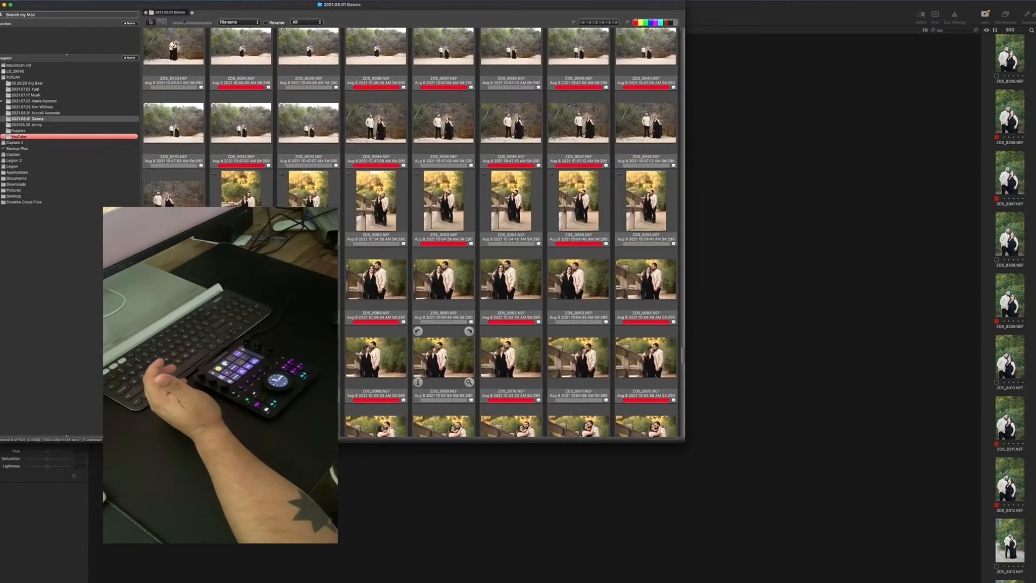
scroll(442, 354, "down", 4)
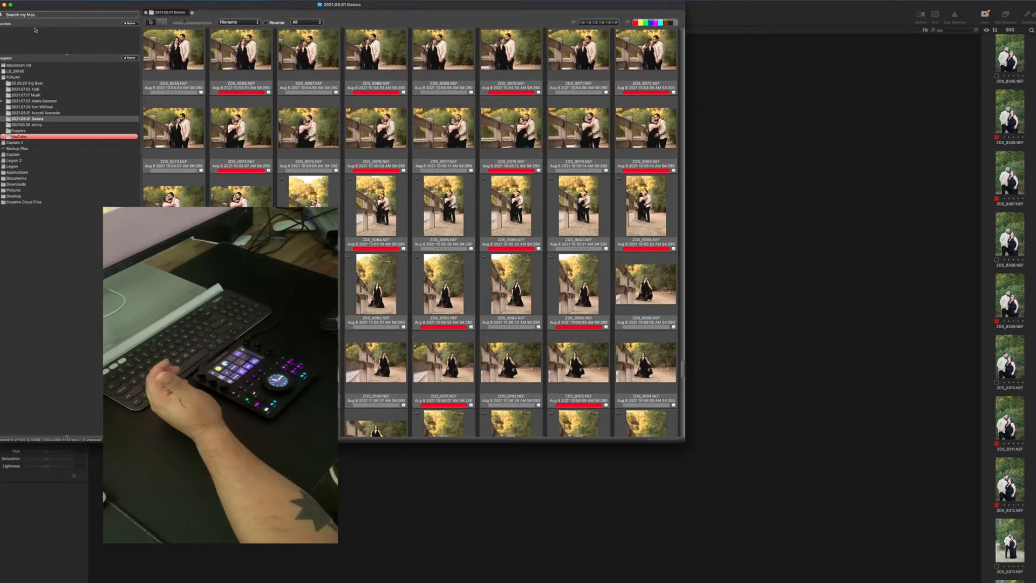
left_click(1, 4)
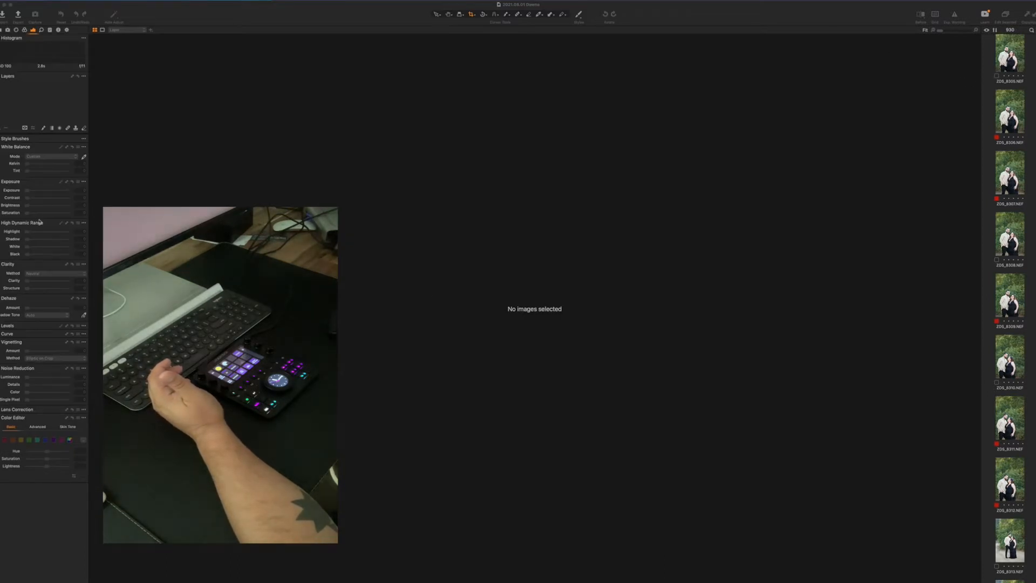
- Filter the catalog to show only images with the red color tag and select the first one
left_click(1, 30)
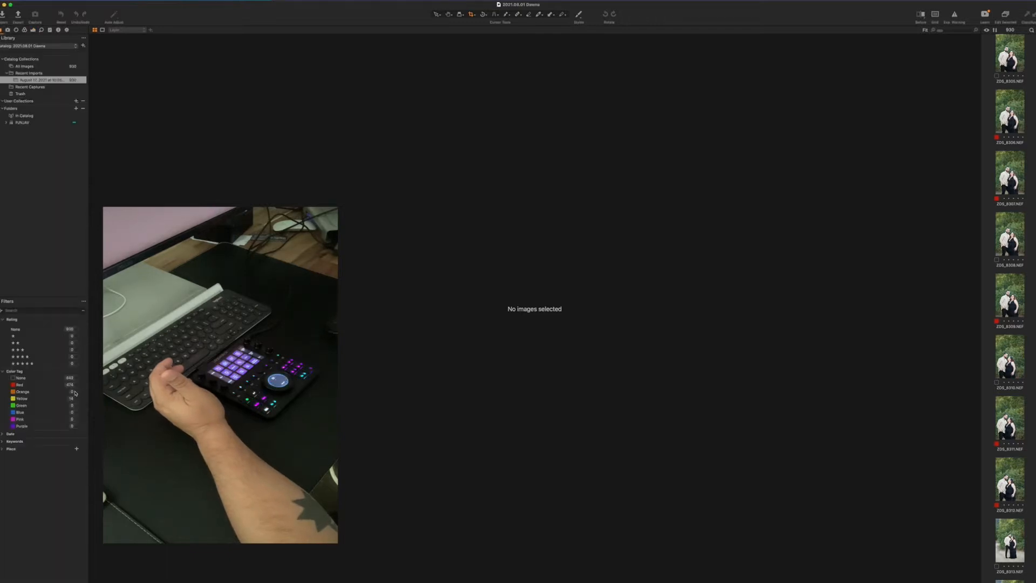
left_click(76, 384)
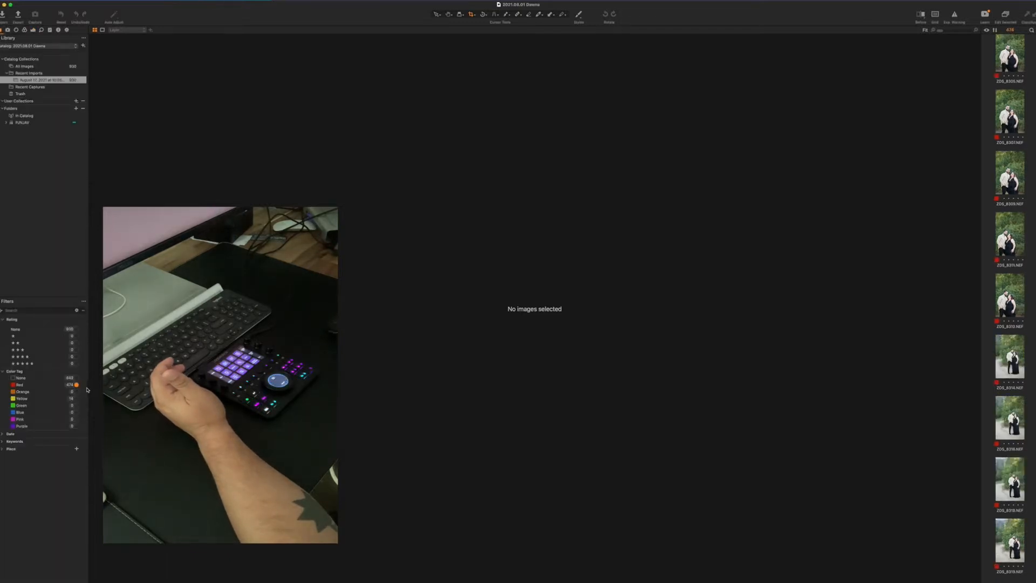
left_click(1002, 60)
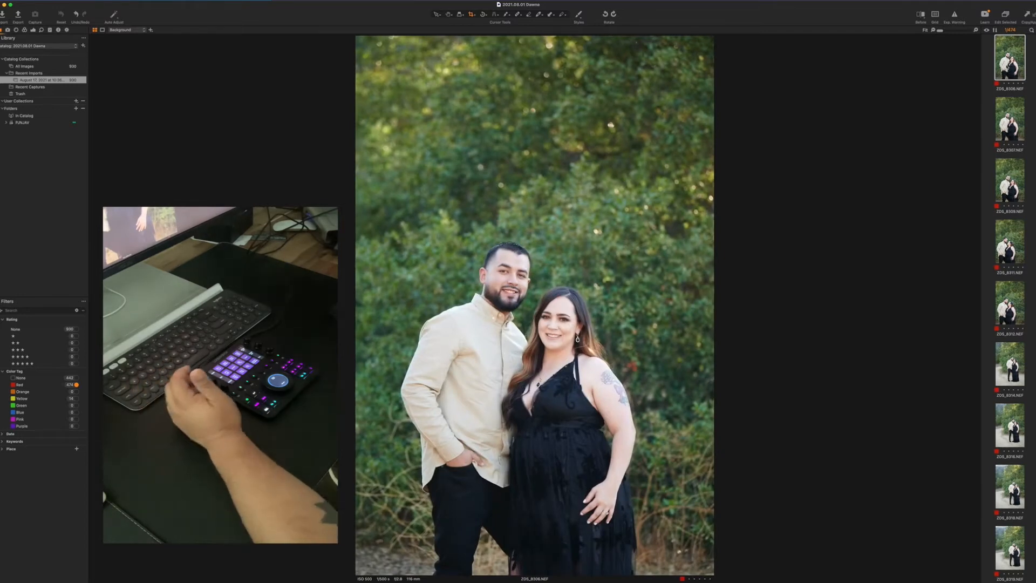
- Apply the custom style Base to the selected couple portrait
left_click(579, 16)
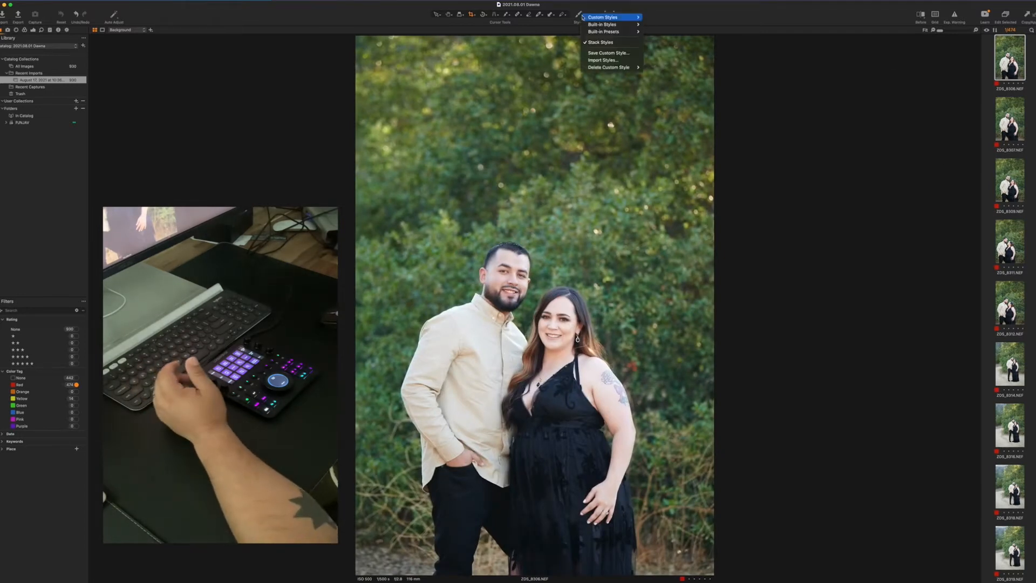
mouse_move(602, 17)
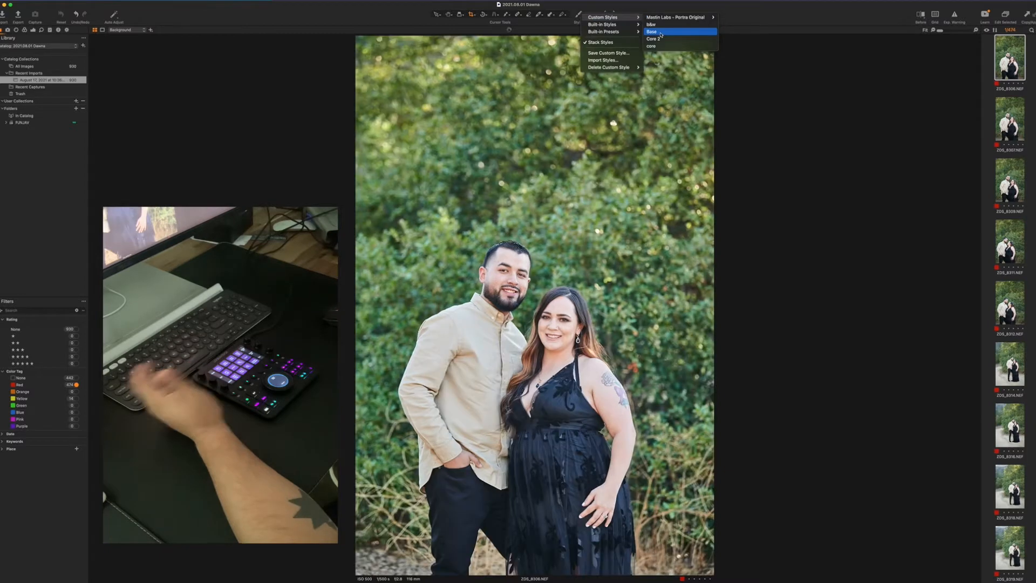
left_click(661, 35)
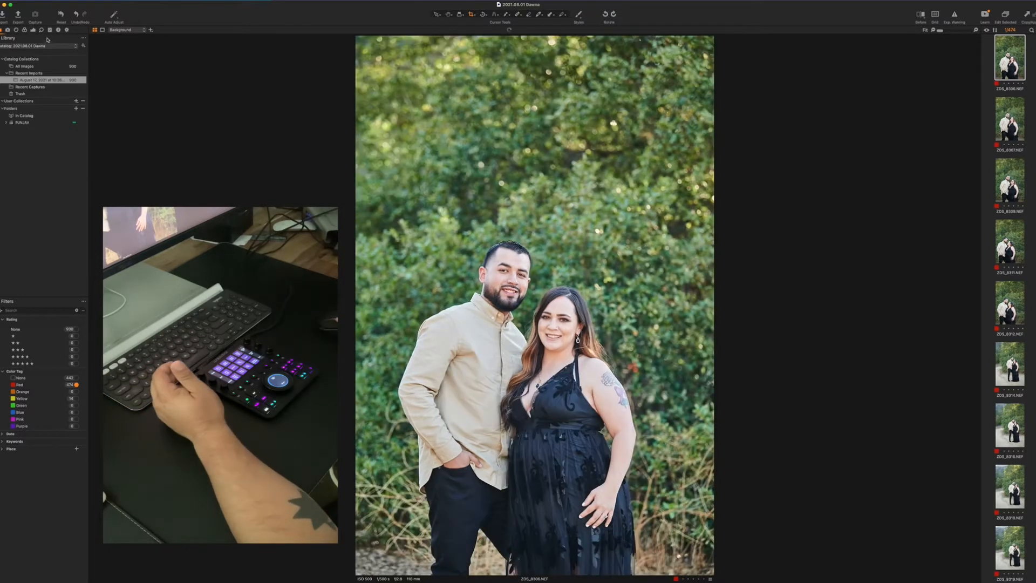
- Bring up the exposure adjustments for the portrait and lower its exposure to -0.4
left_click(33, 30)
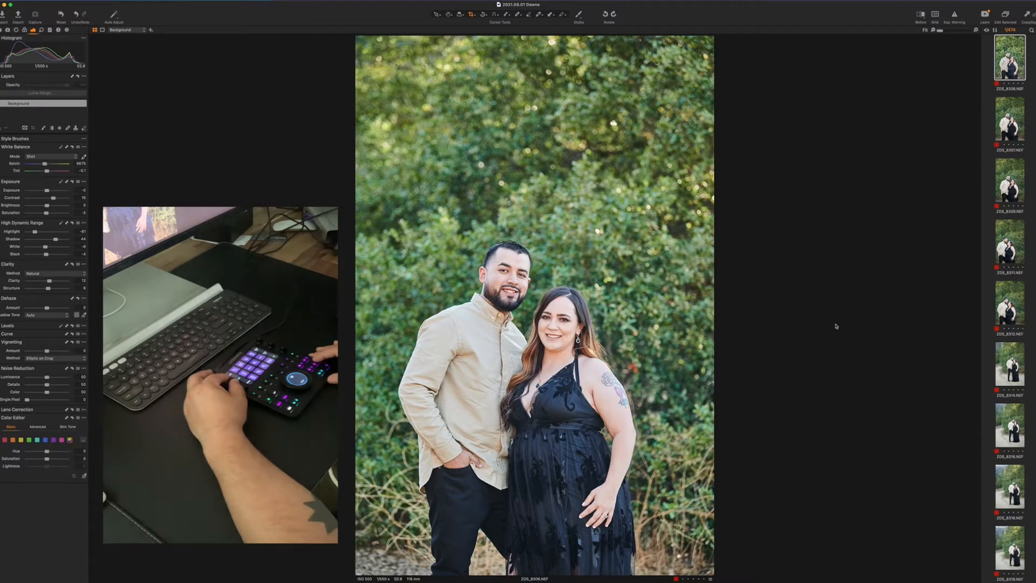
key("Down")
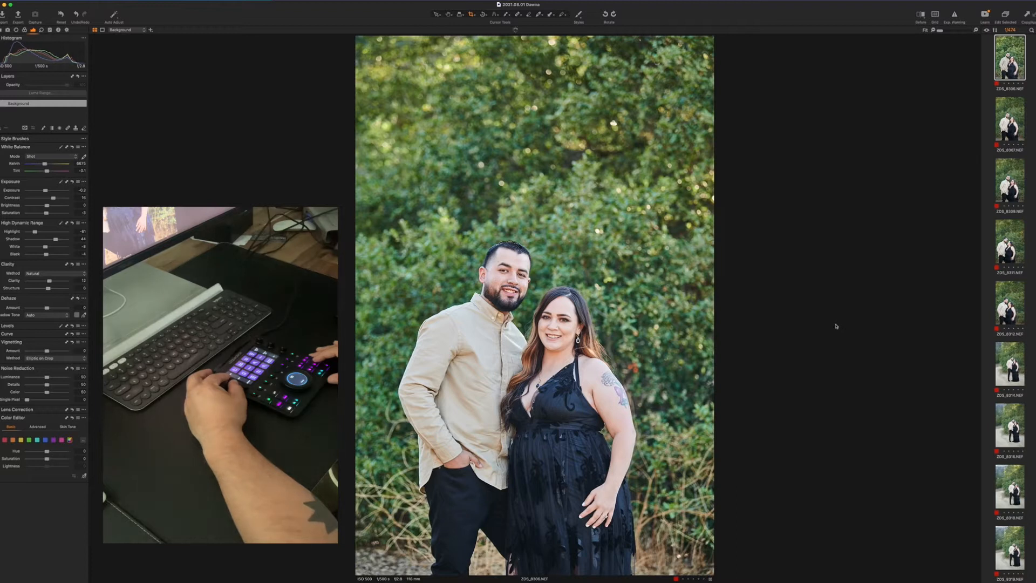
key("Down")
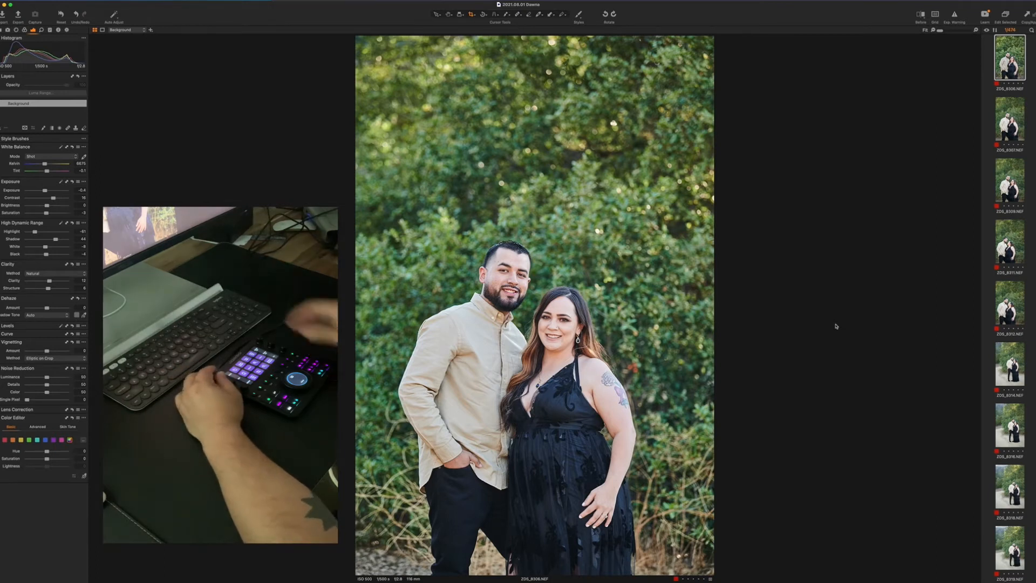
- Lower the portrait's highlights to about -69
key("Down")
key("Down")
key("Down")
key("Down")
key("Down")
key("Down")
key("Down")
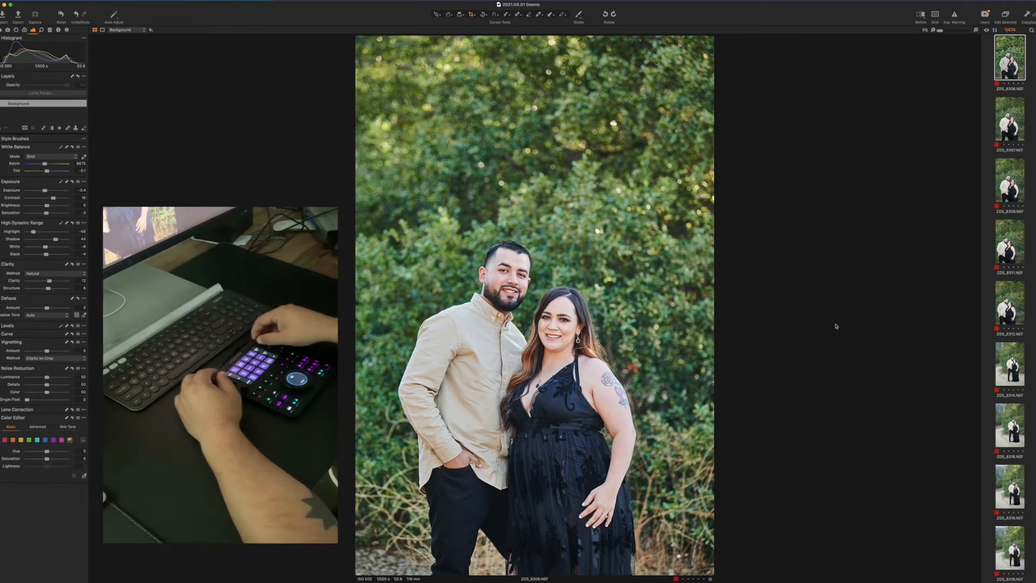
key("Down")
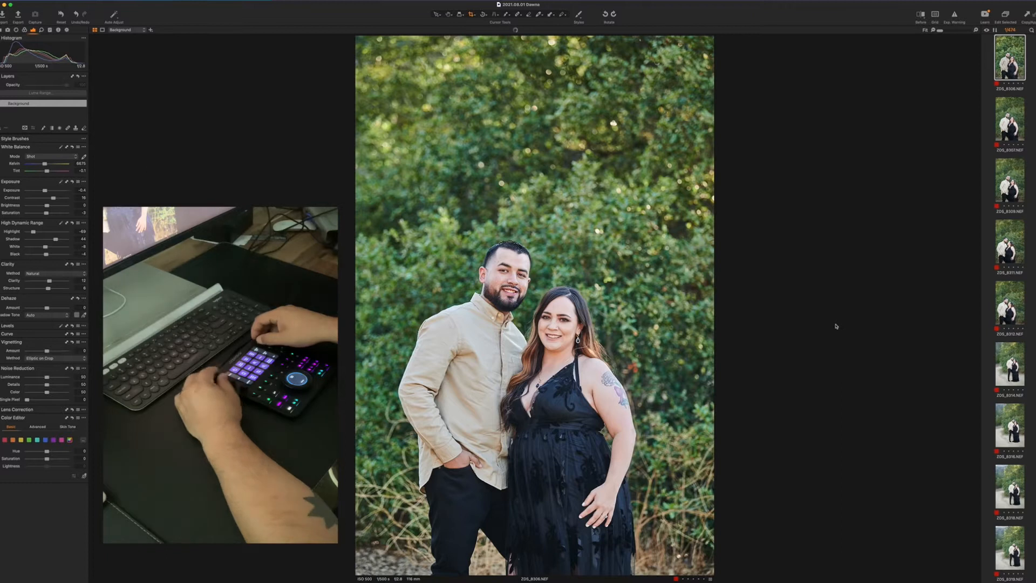
- Adjust the portrait to exposure -0.7, shadow 34 and a white balance of 6625 Kelvin
key("Down")
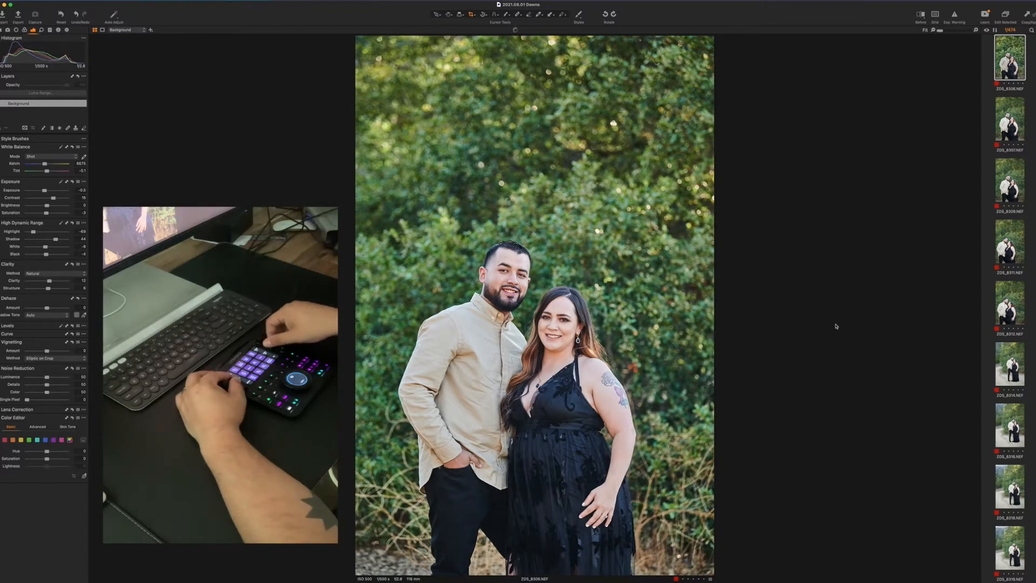
key("Down")
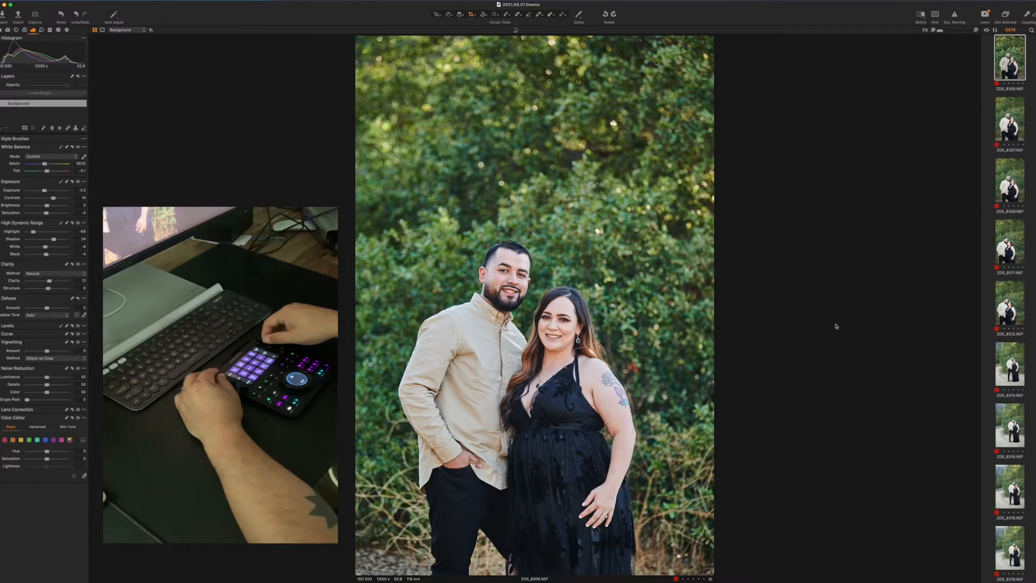
key("Down")
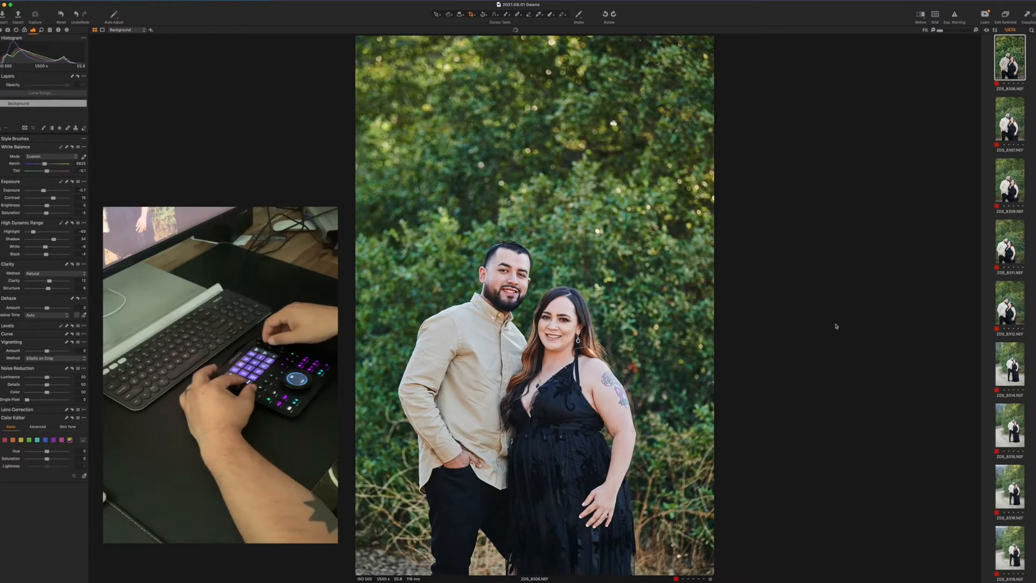
- Reduce the portrait's contrast to 13 and set its white balance to 6675 Kelvin with tint -1.1
key("Down")
key("Down")
key("Down")
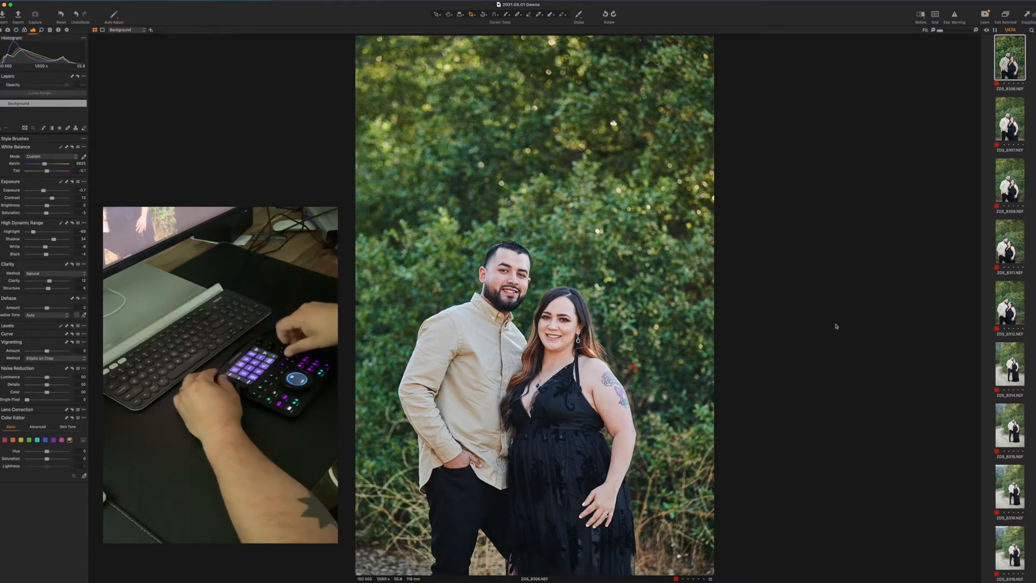
key("Down")
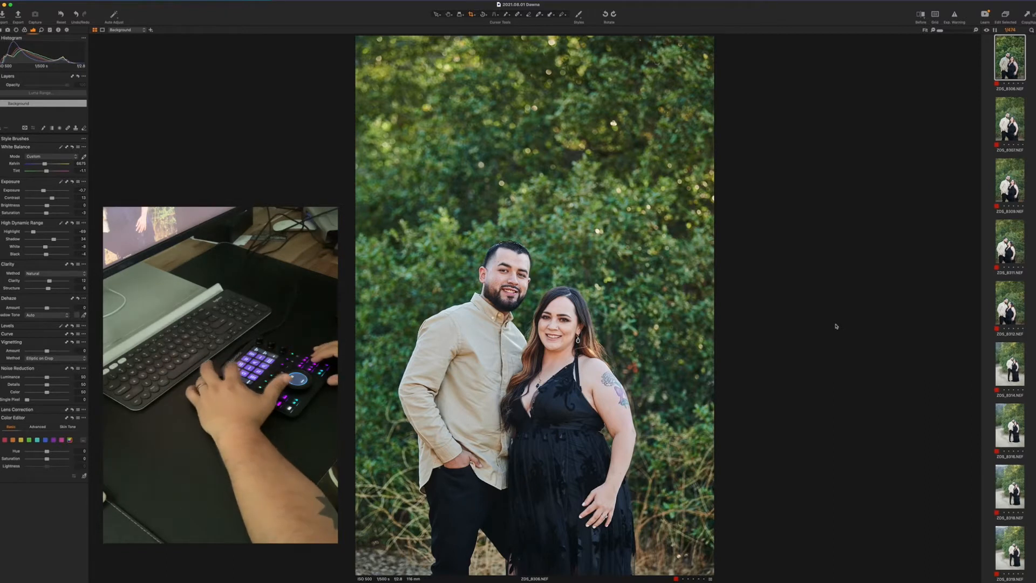
- Apply the same adjustments to the next photo, ZDS_8307.NEF, and compare it with the first portrait
key("Right")
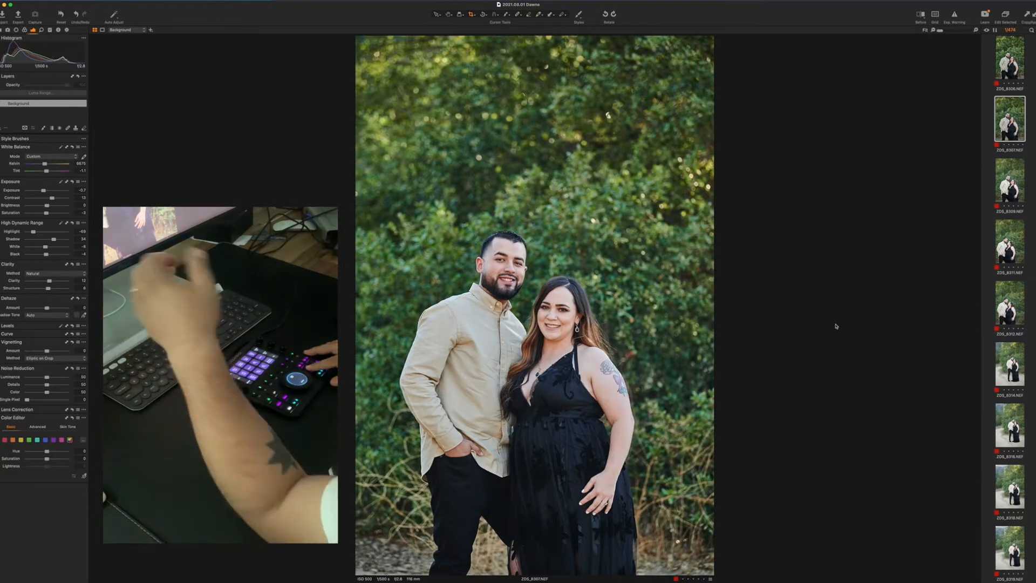
key("Left")
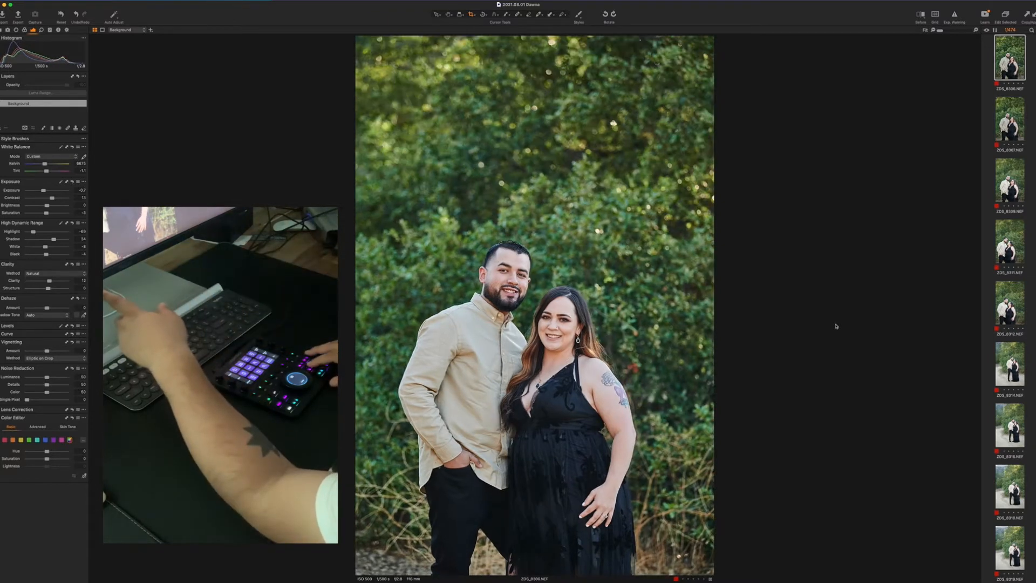
key("Right")
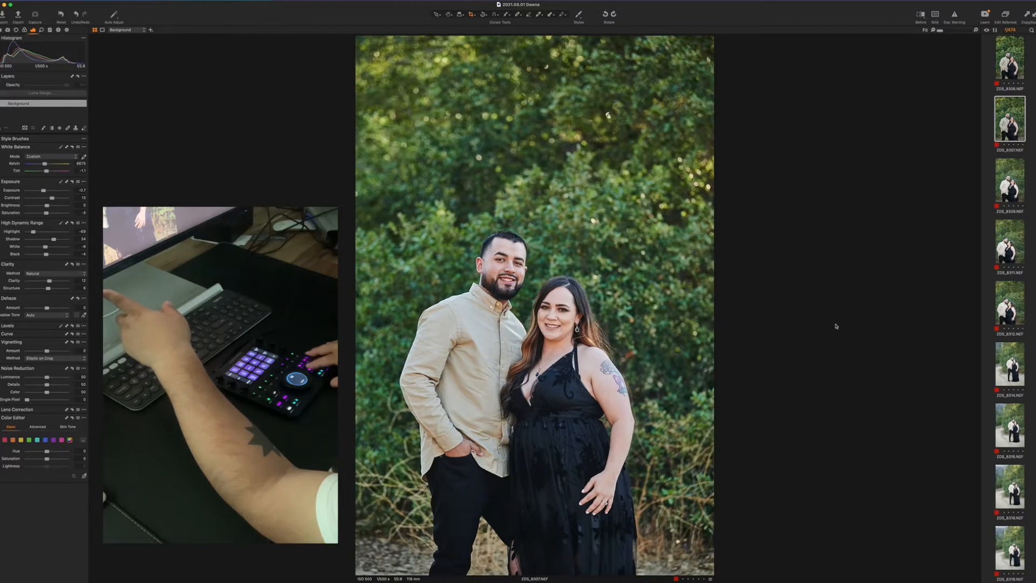
key("Left")
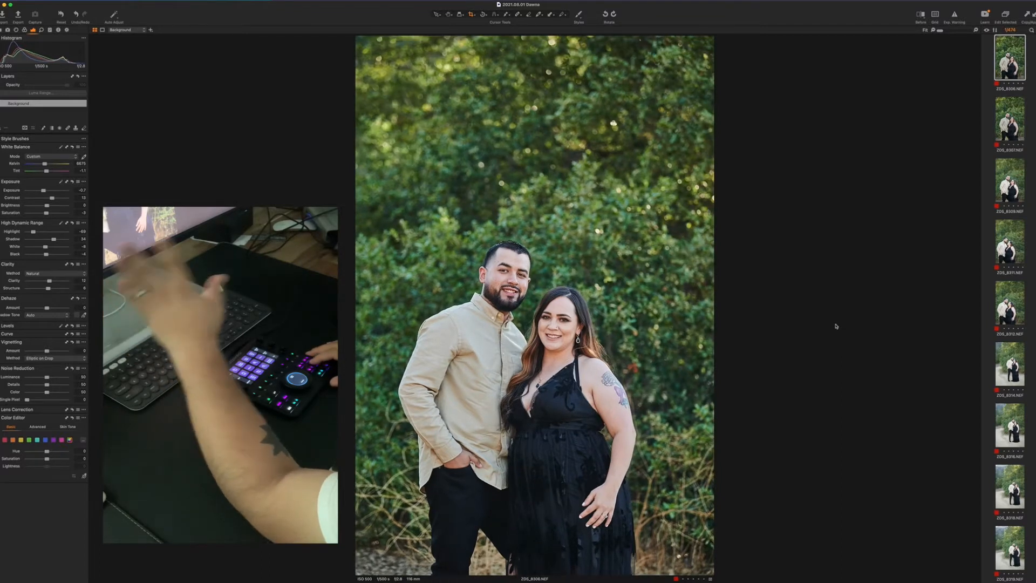
key("Right")
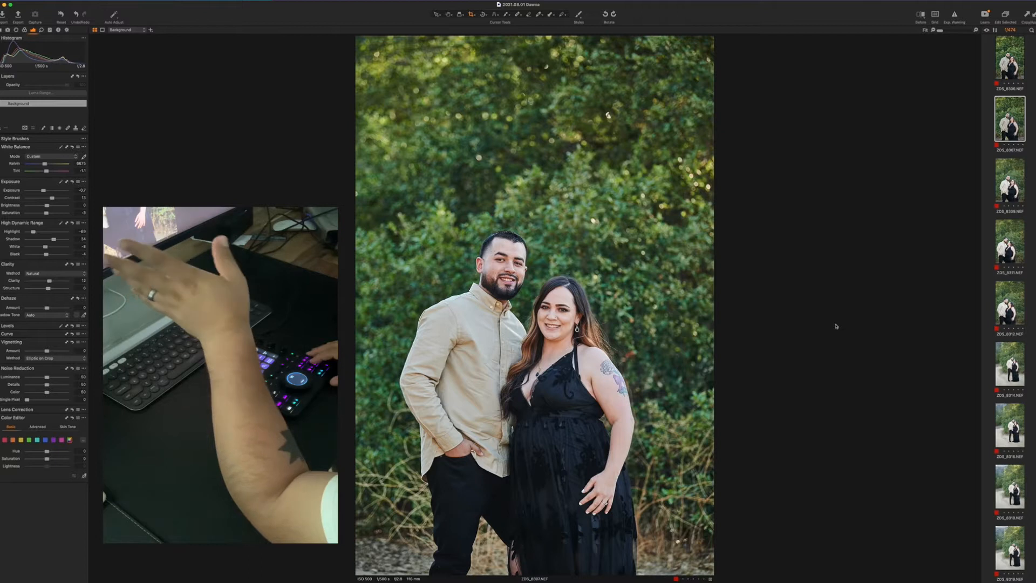
key("Left")
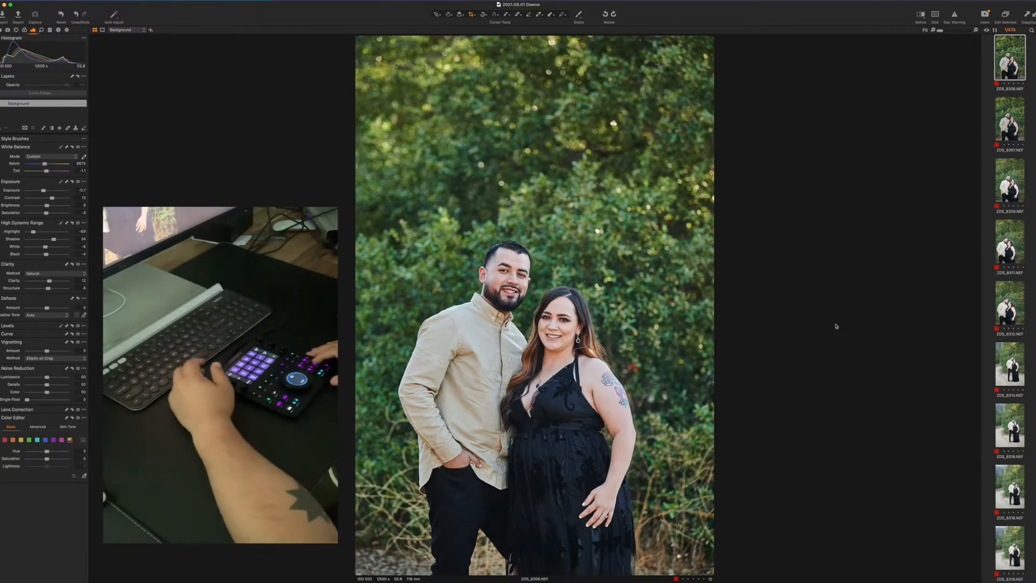
- Convert ZDS_8307.NEF to black and white with a style and go on to the following red-tagged photo
key("Right")
left_click(578, 15)
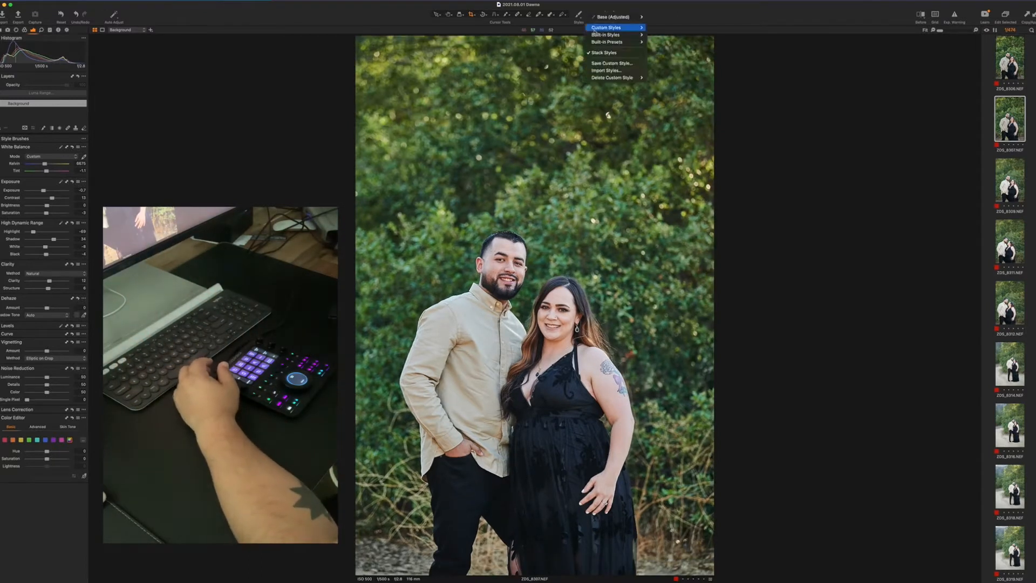
mouse_move(607, 41)
mouse_move(671, 42)
left_click(716, 45)
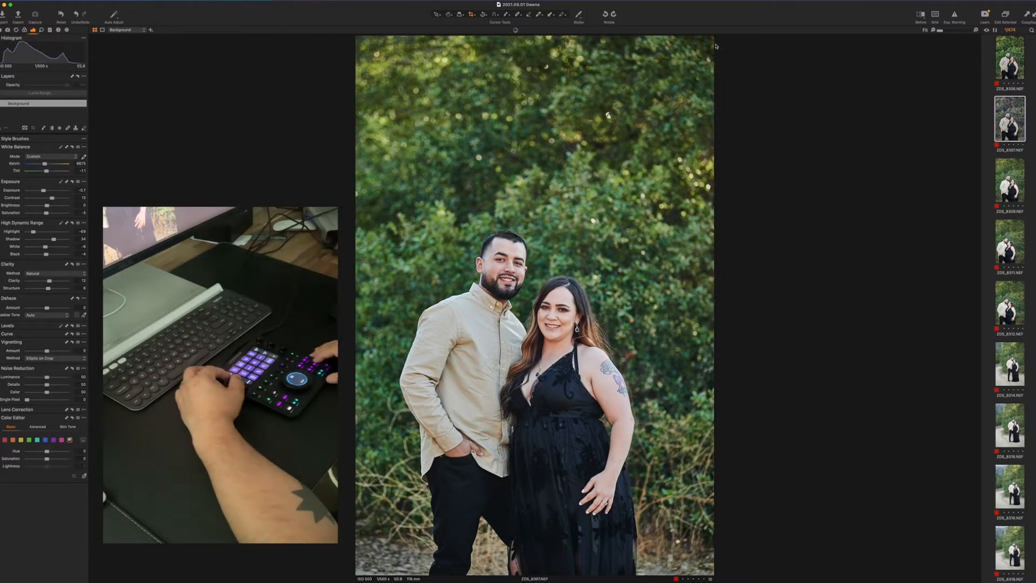
key("Right")
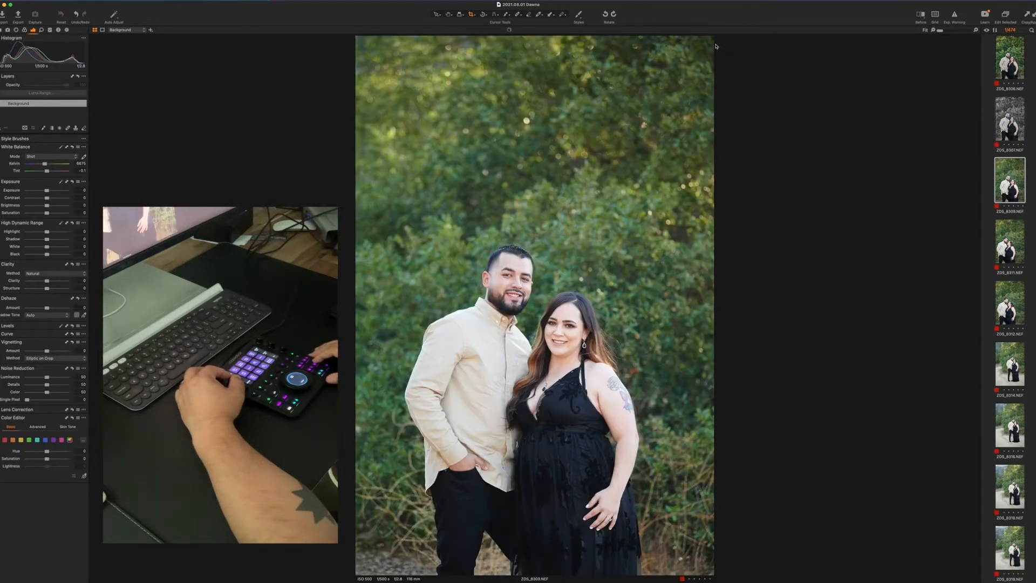
- Discard ZDS_8309.NEF and apply the copied adjustments to ZDS_8311.NEF and ZDS_8312.NEF
key("Delete")
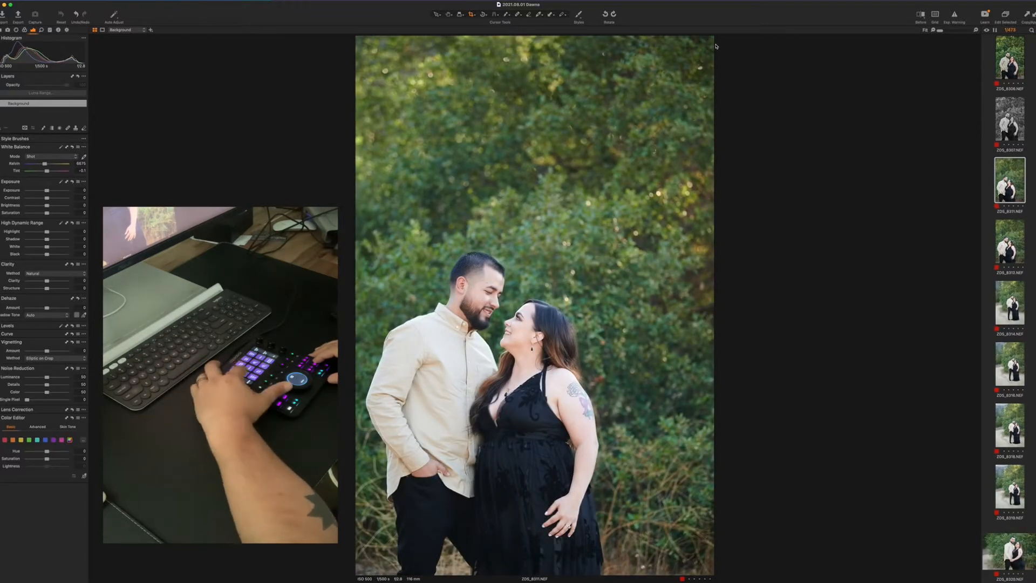
key("shift+super+v")
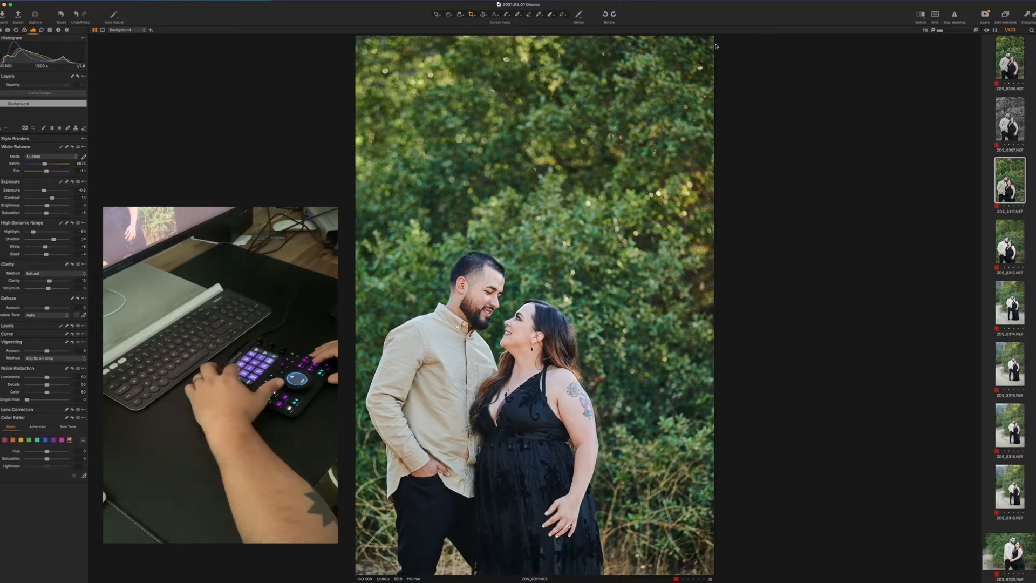
key("Down")
key("super+shift+v")
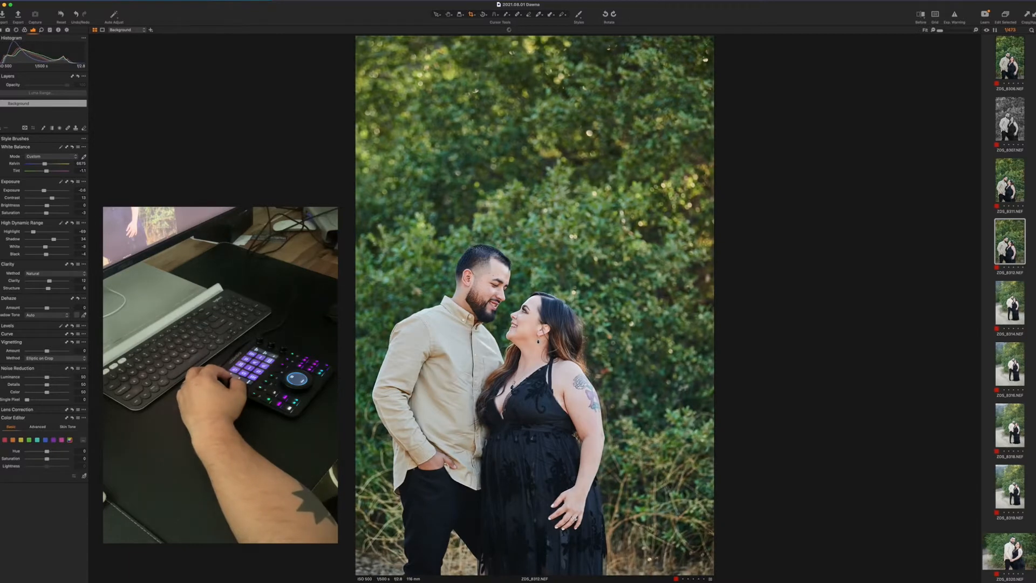
- Convert ZDS_8312.NEF to black and white with the built-in Black & White preset "Color - Default"
left_click(579, 16)
mouse_move(621, 40)
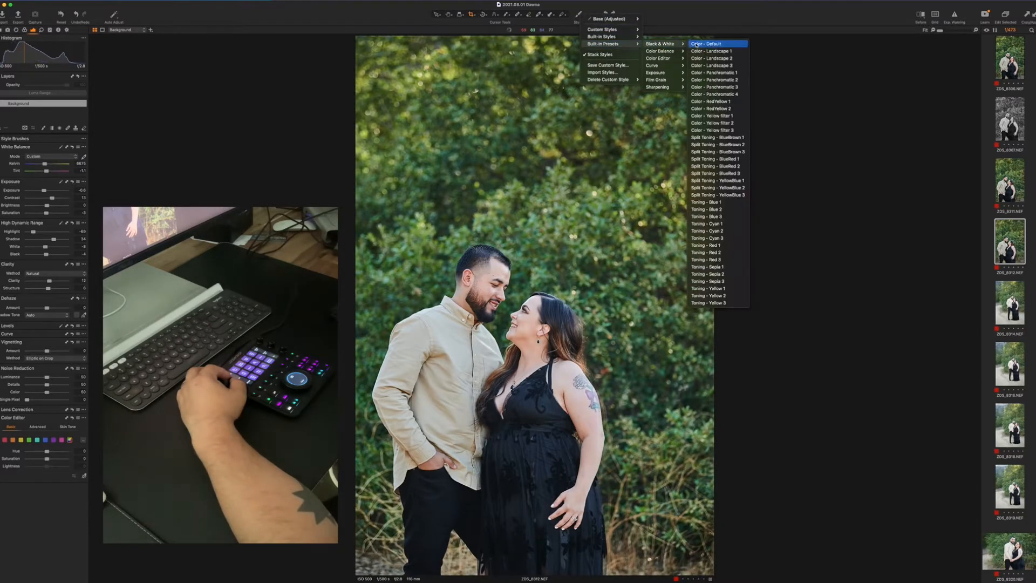
left_click(696, 43)
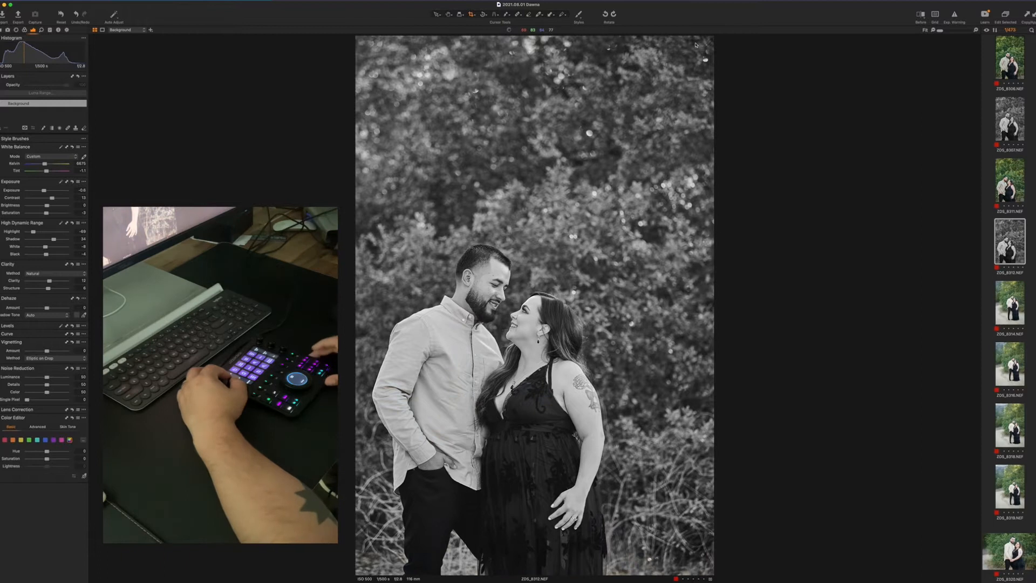
- Apply the copied adjustments to ZDS_8314.NEF with exposure -0.4, and carry them on to the next two full-length photos, comparing neighbouring shots
key("Down")
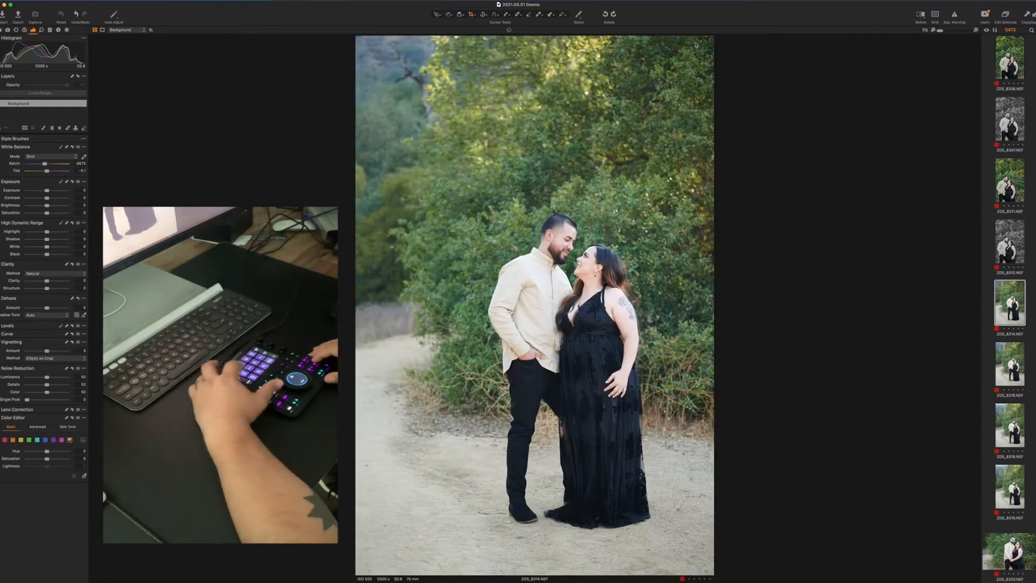
key("super+shift+v")
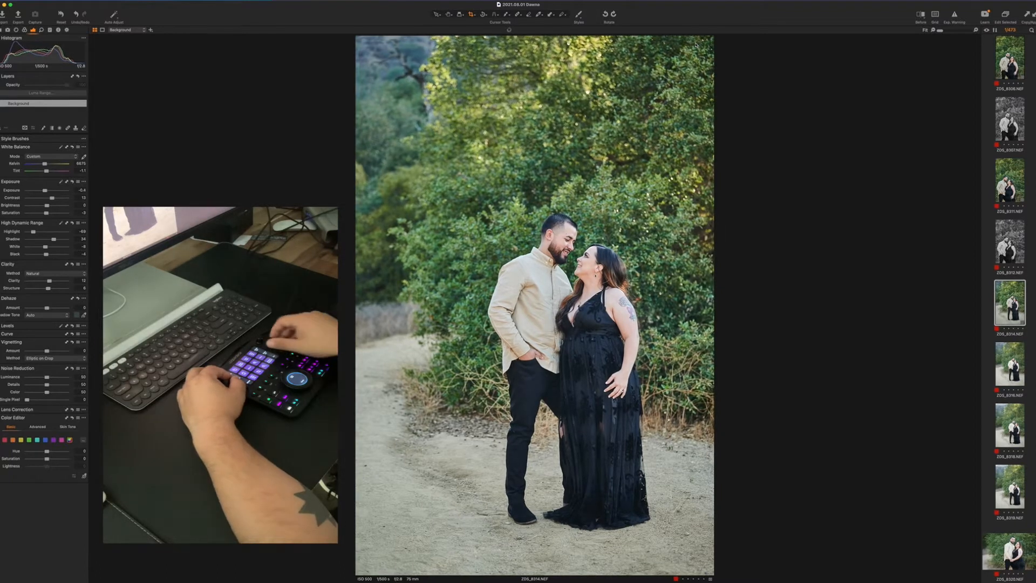
key("Right")
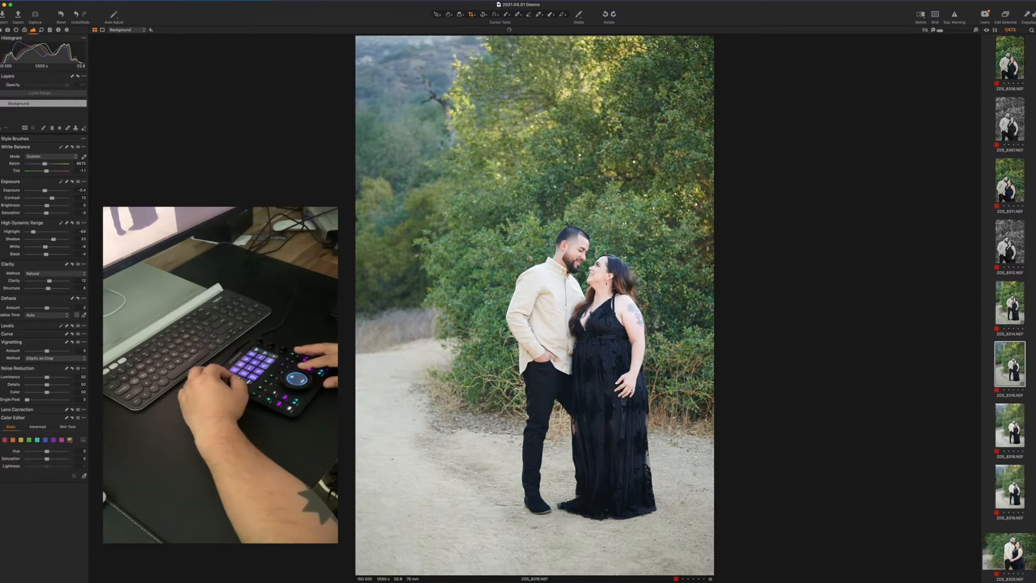
key("Left")
key("Right")
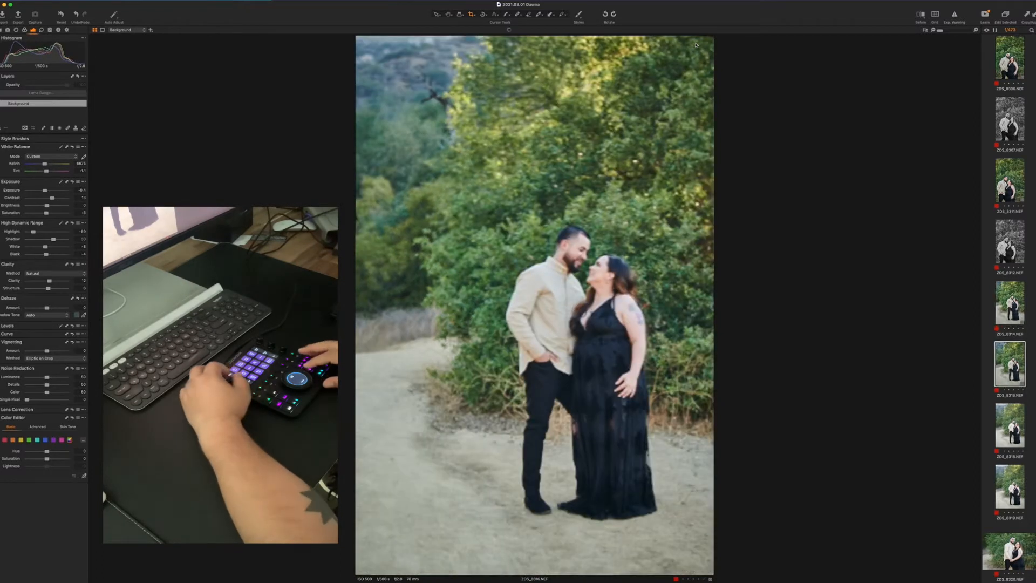
key("Right")
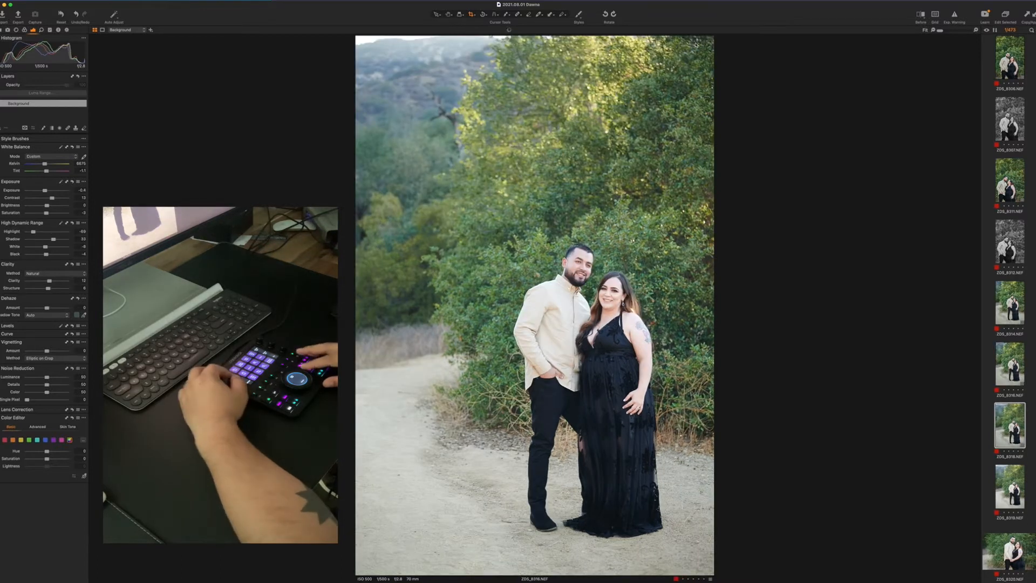
- Discard ZDS_8318.NEF and carry the adjustments on through the following red-tagged photos
key("super+BackSpace")
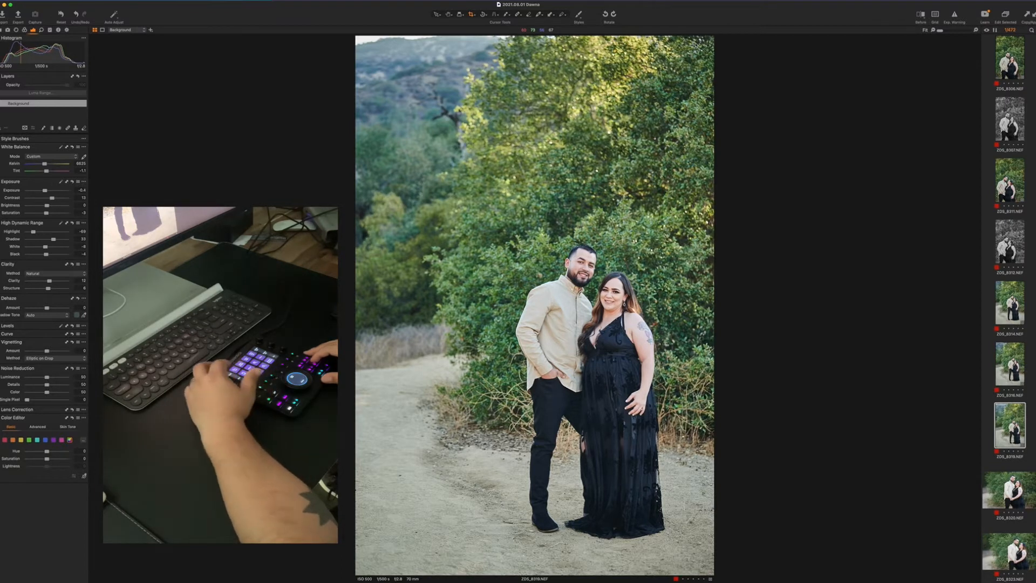
key("Right")
key("super+shift+v")
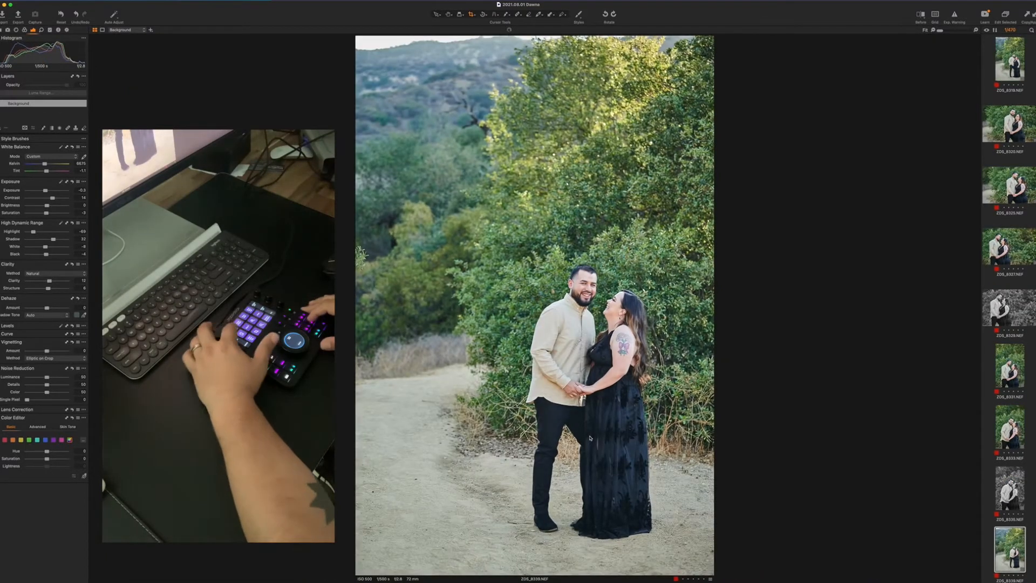
- Apply the adjustments with exposure -0.3 and contrast 14 to ZDS_8341.NEF, ZDS_8343.NEF and ZDS_8347.NEF, dropping ZDS_8345.NEF
key("Right")
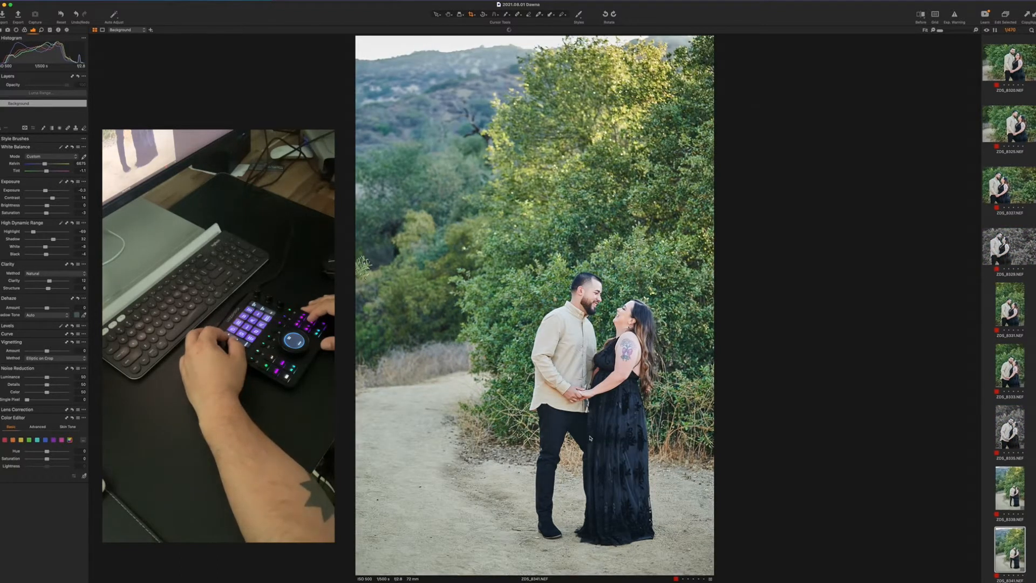
key("Right")
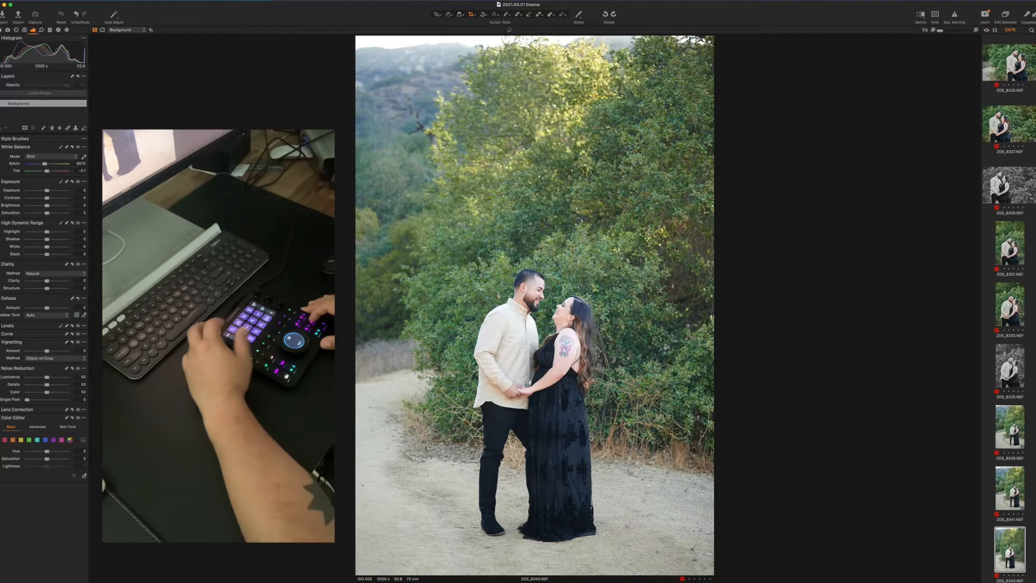
key("super+shift+v")
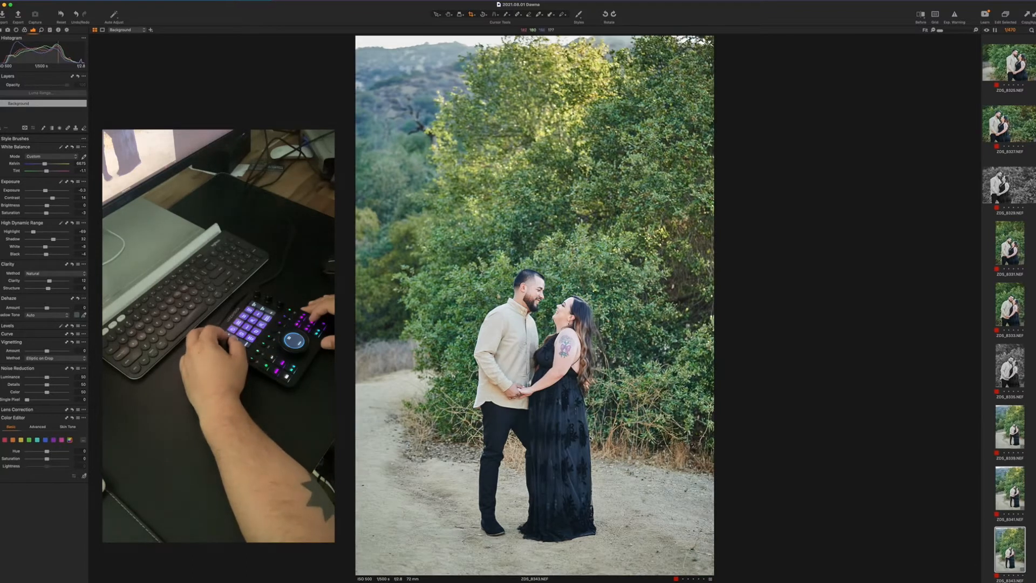
key("Right")
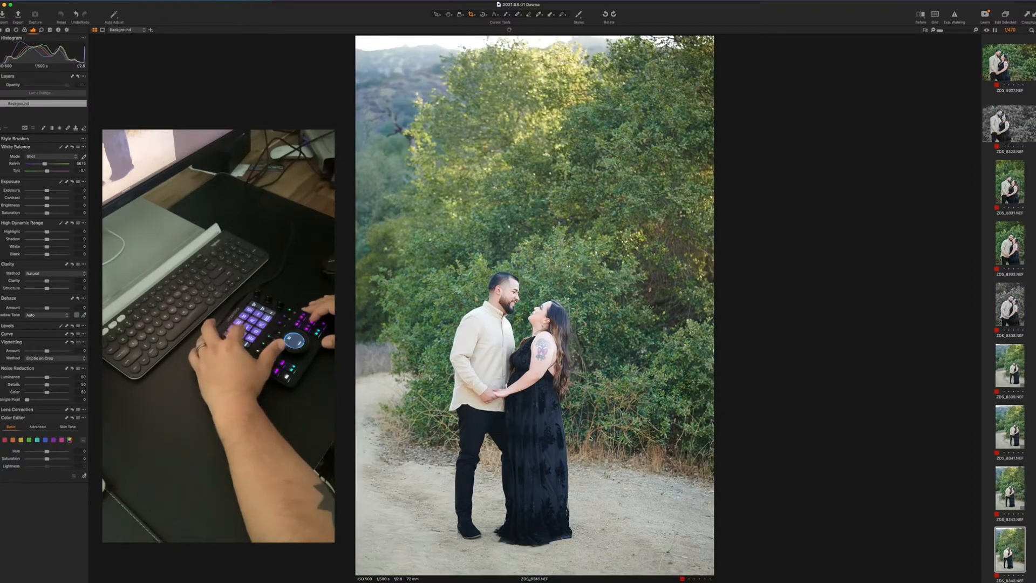
key("super+shift+v")
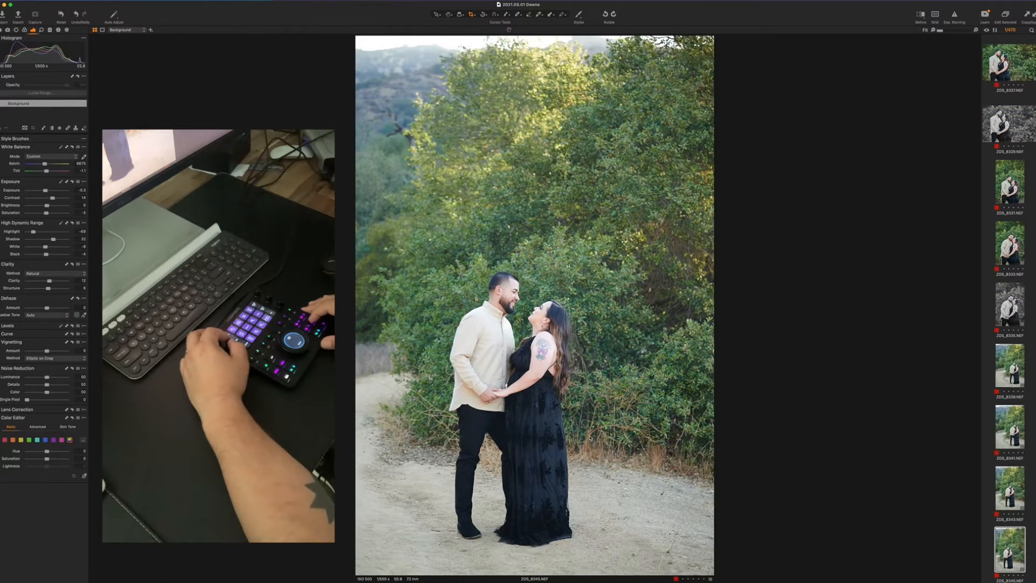
key("Right")
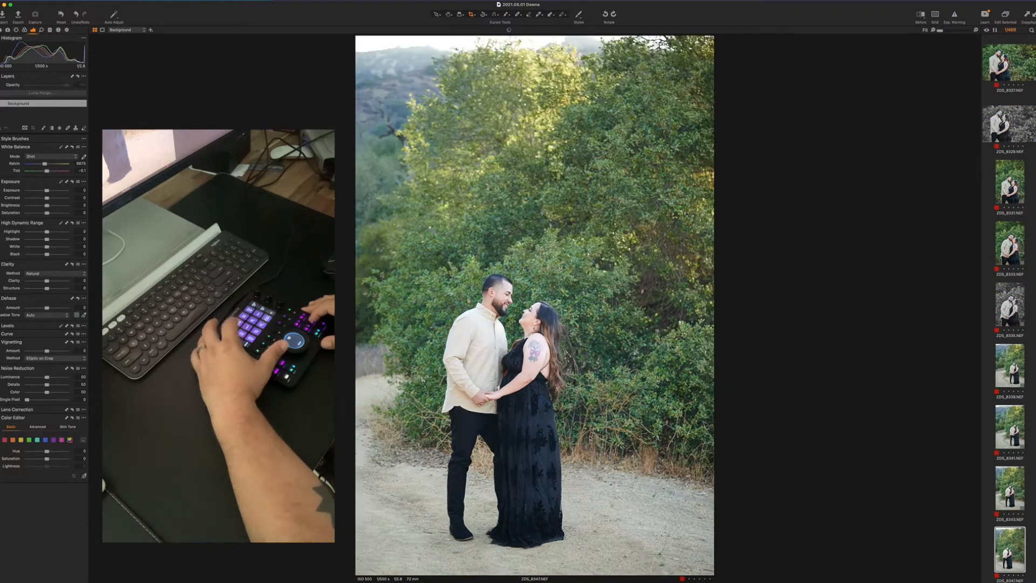
key("super+shift+v")
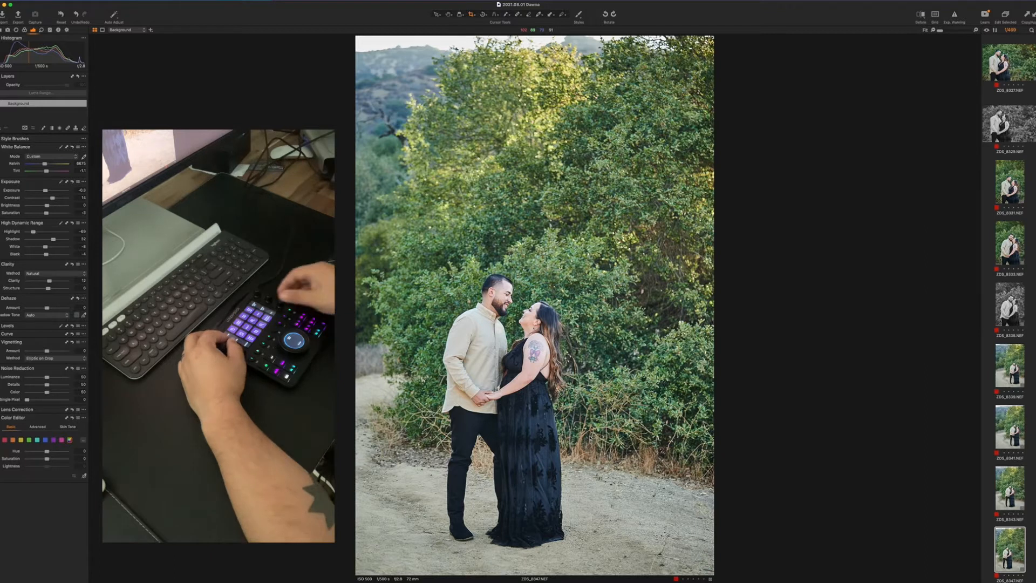
- Clone the ZDS_8347.NEF variant and convert the clone to black and white with the built-in preset "Color - Default"
scroll(52, 239, "down", 1)
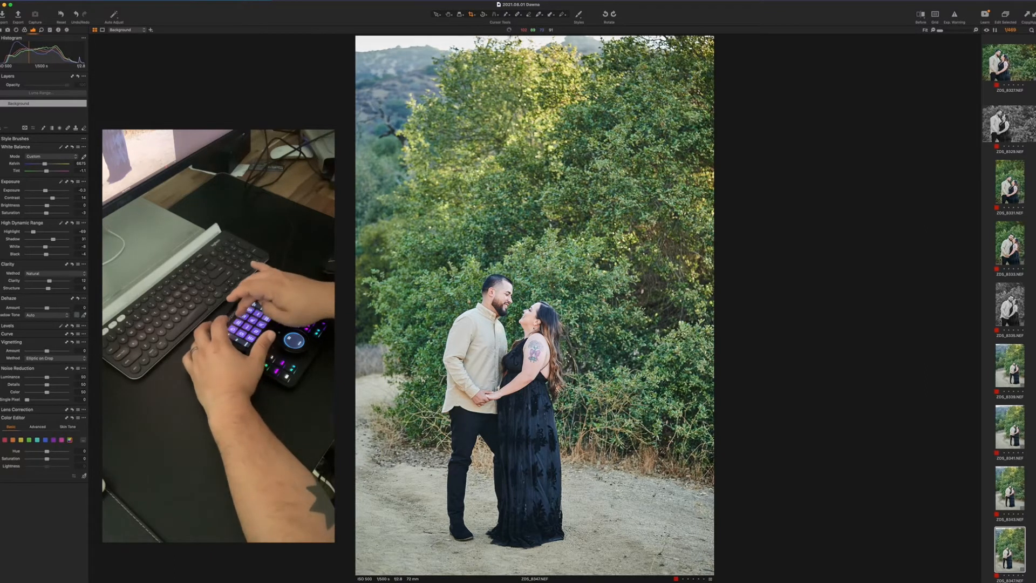
key("F8")
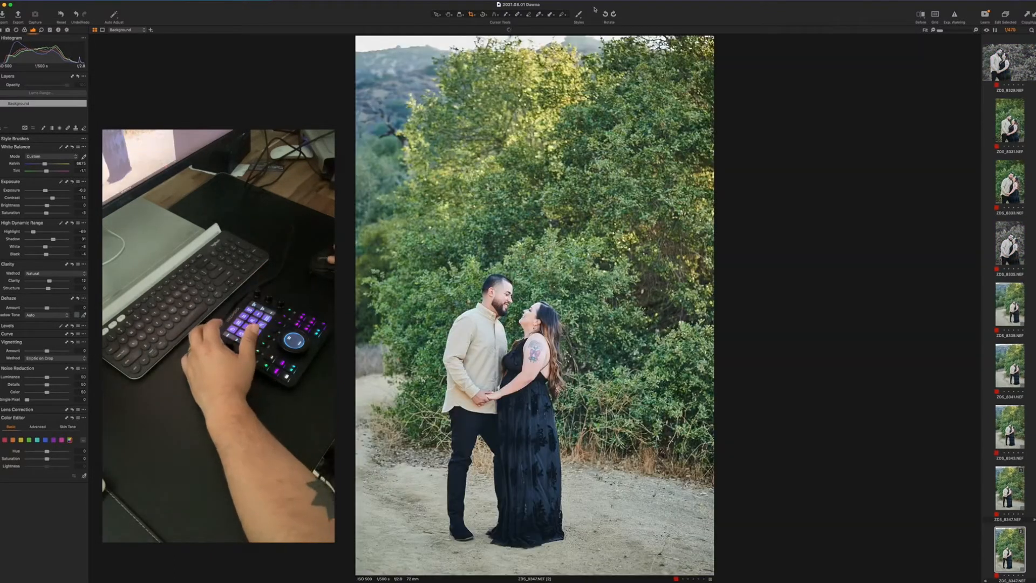
left_click(579, 14)
mouse_move(607, 43)
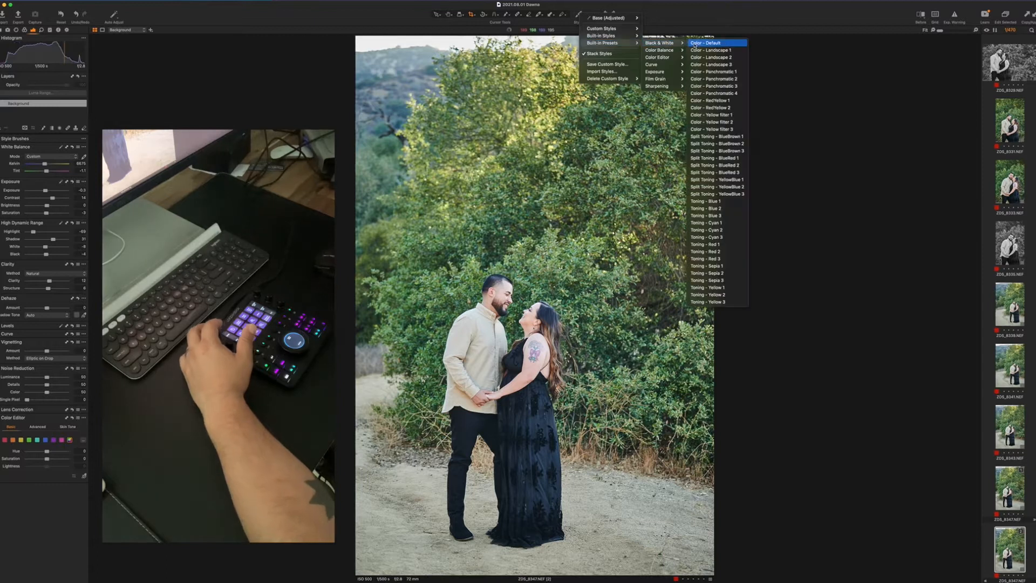
left_click(705, 42)
- Edit ZDS_8349.NEF with exposure -0.4 and white balance 6725 Kelvin, and carry the adjustments on to ZDS_8351.NEF
key("Right")
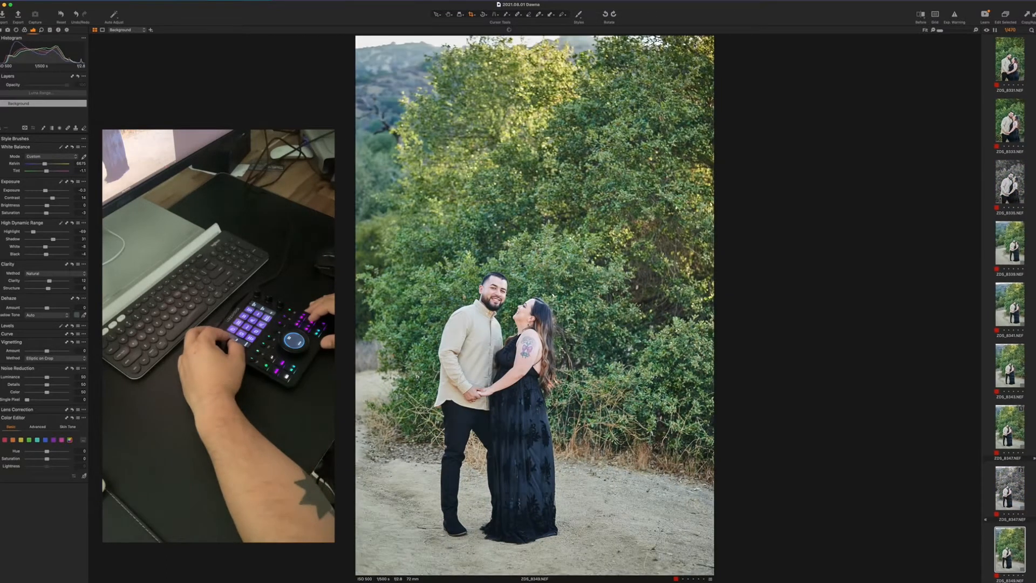
scroll(45, 190, "down", 1)
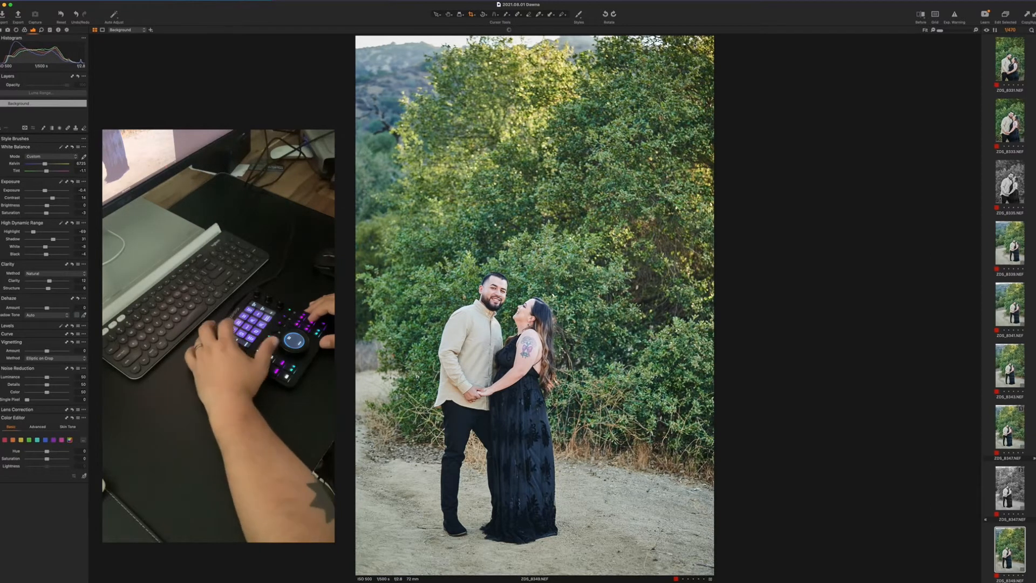
key("Right")
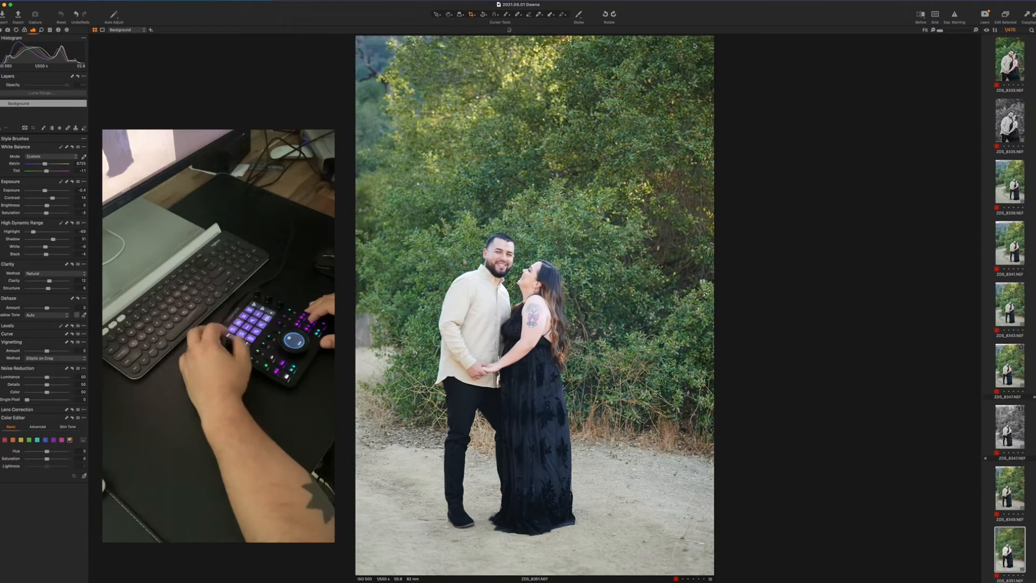
- Discard ZDS_8351.NEF, ZDS_8353.NEF and ZDS_8355.NEF, and apply the adjustments with exposure -0.3 to ZDS_8357.NEF and ZDS_8359.NEF
key("Right")
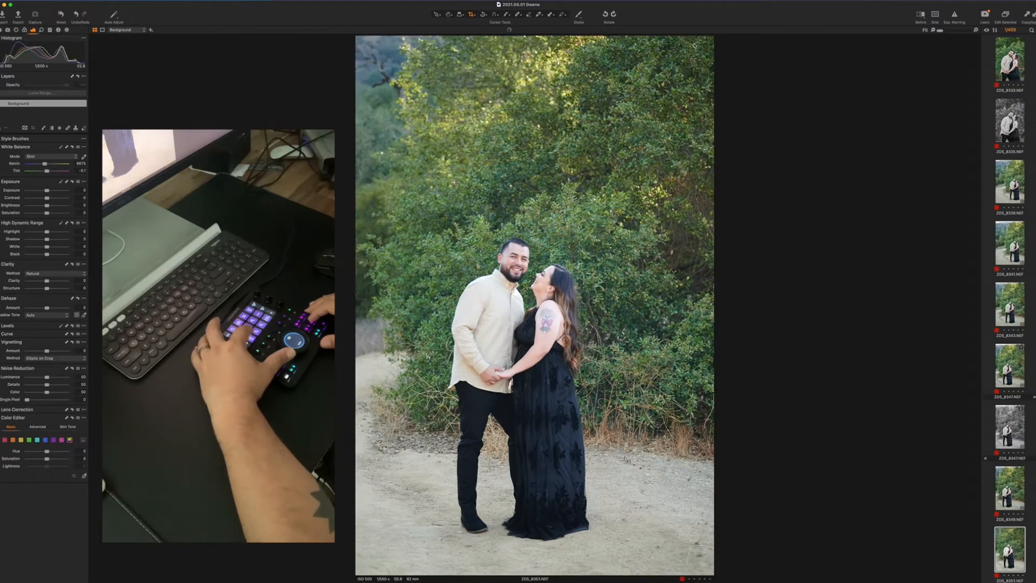
key("Right")
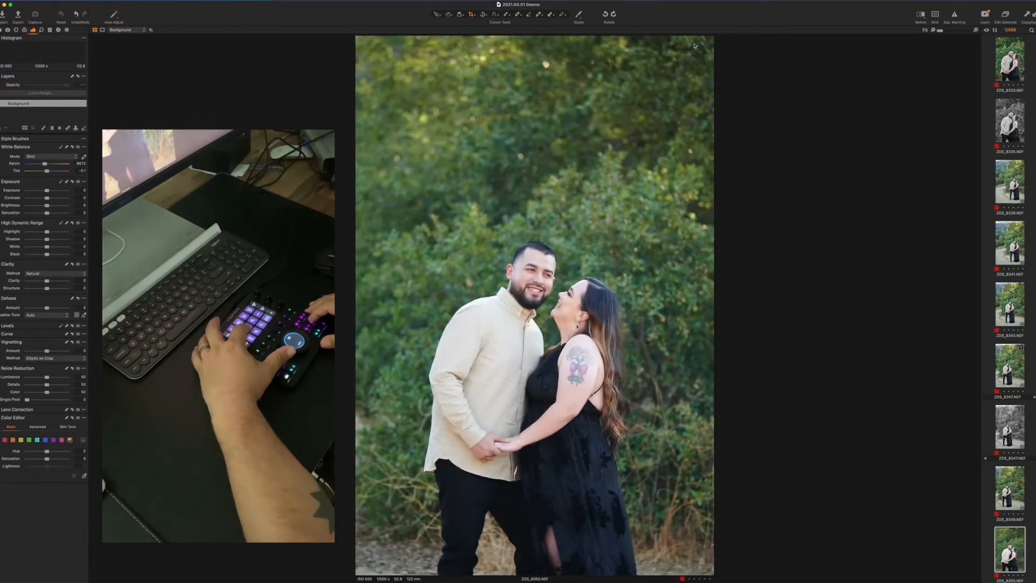
key("Right")
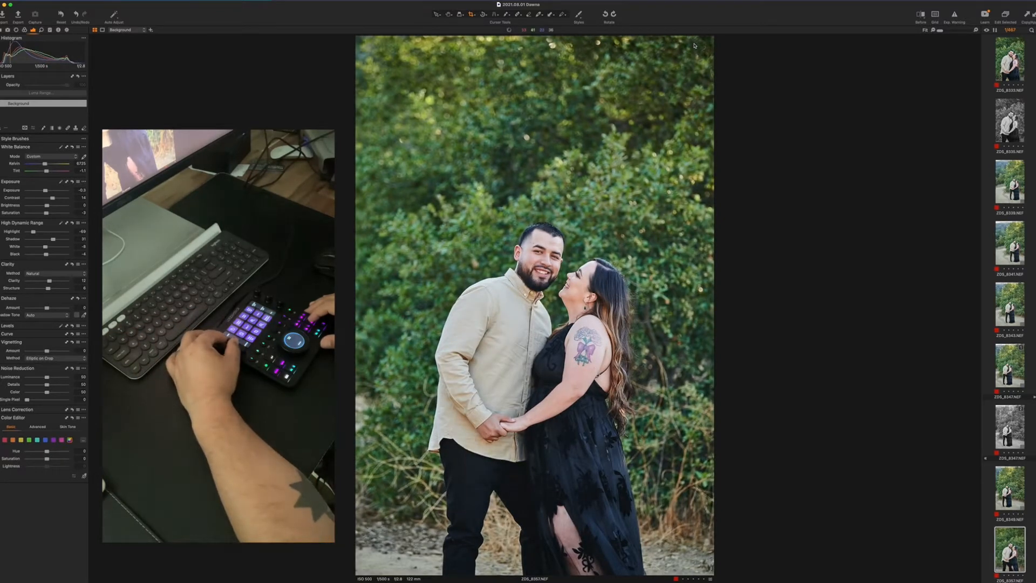
key("Right")
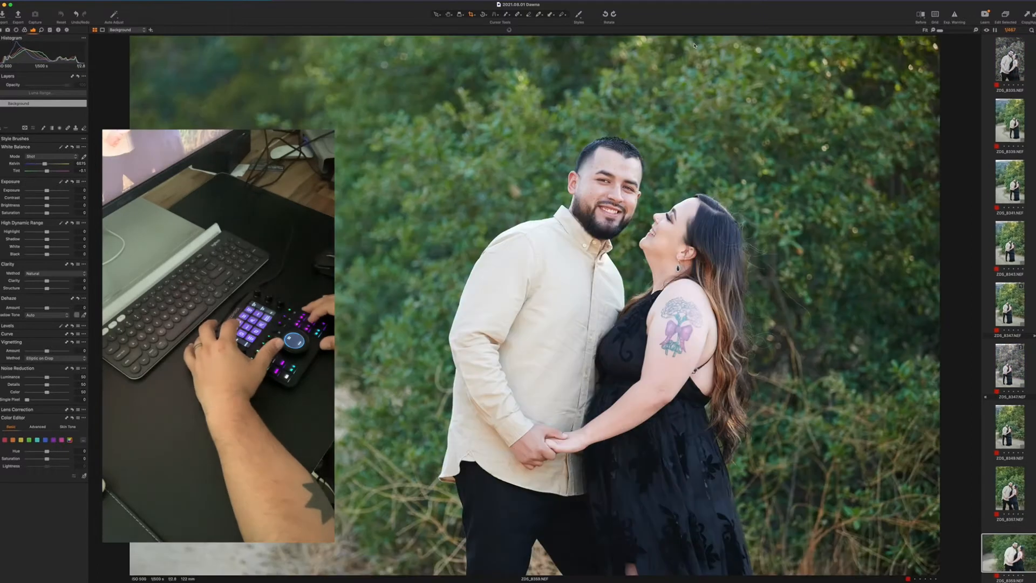
key("super+shift+v")
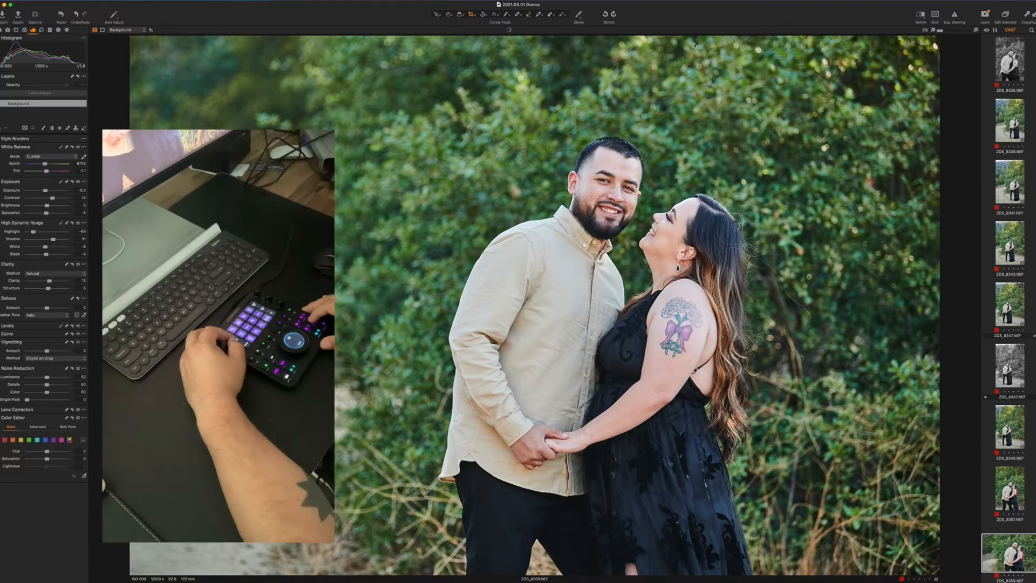
- Carry the adjustments through the photos from ZDS_8361.NEF to ZDS_8394.NEF and fine-tune the exposure and contrast of the last one
key("Right")
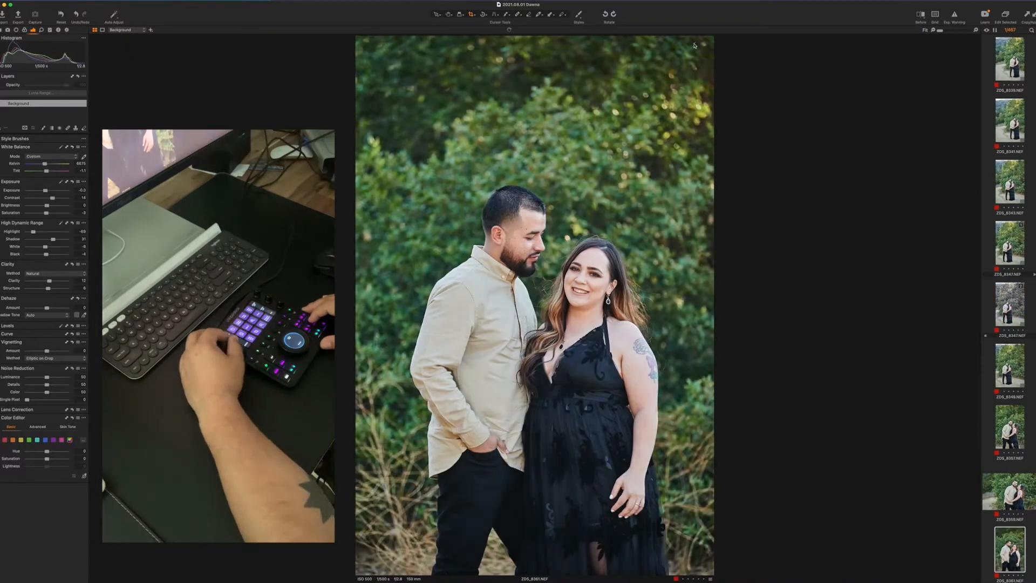
key("Right")
key("Right")
key("Right")
key("Right")
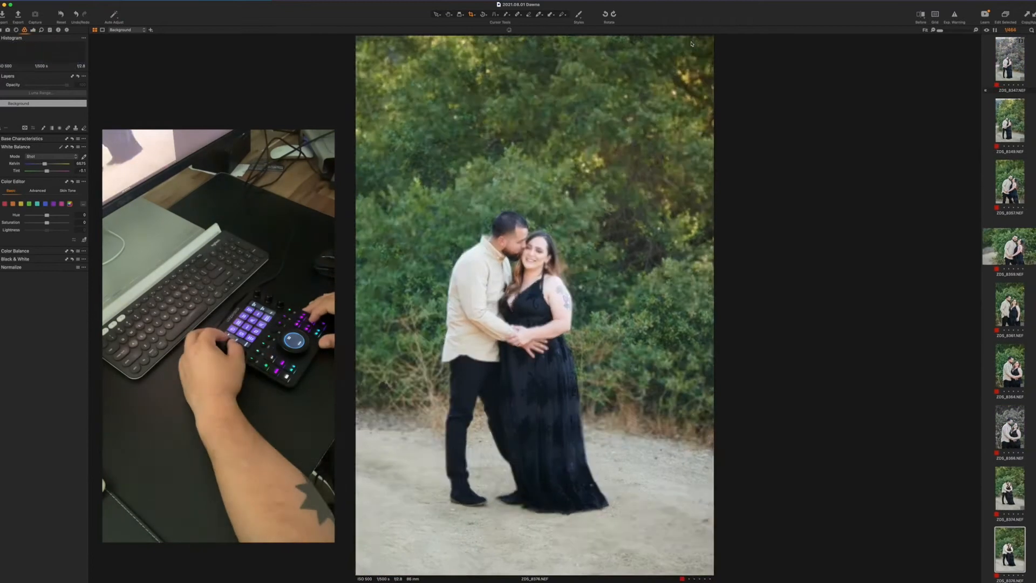
key("Right")
key("Right")
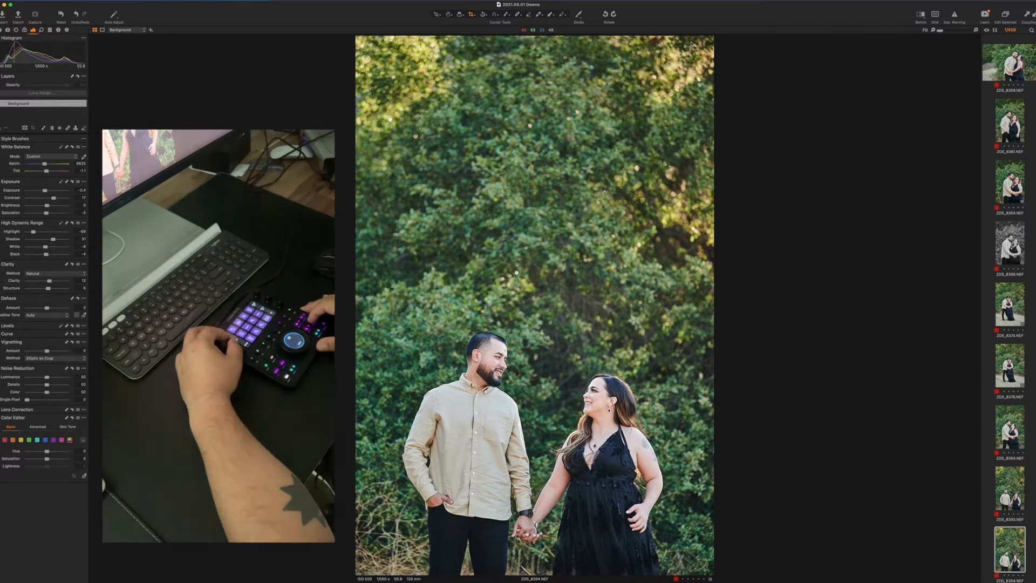
key("q+Down")
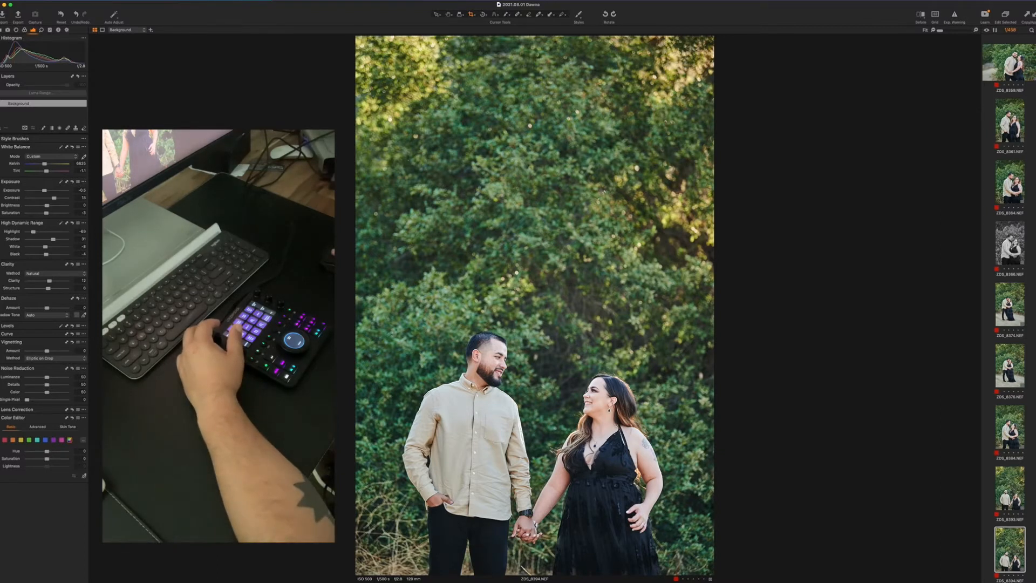
- Review the edited photos backwards from ZDS_8394.NEF to ZDS_8319.NEF to check that the look is consistent
key("Up")
key("Up")
key("Up")
key("Up")
key("Up")
key("Up")
key("Up")
key("Up")
key("Up")
key("Up")
key("Up")
key("Up")
key("Up")
key("Up")
key("Up")
key("Up")
key("Up")
key("Up")
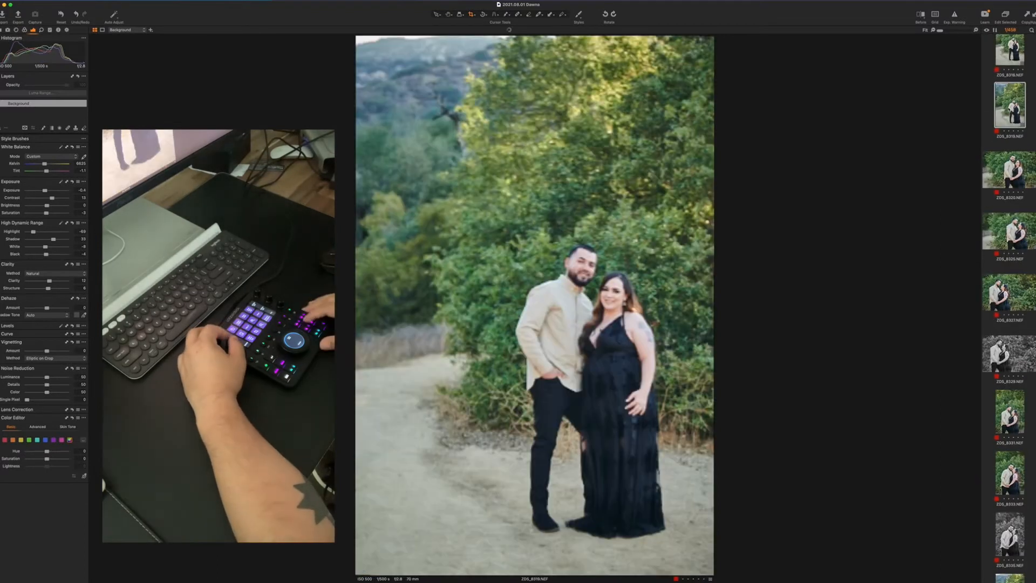
- Review the edited photos forwards from ZDS_8319.NEF to ZDS_8361.NEF, comparing the color and black-and-white looks for consistency
key("Up")
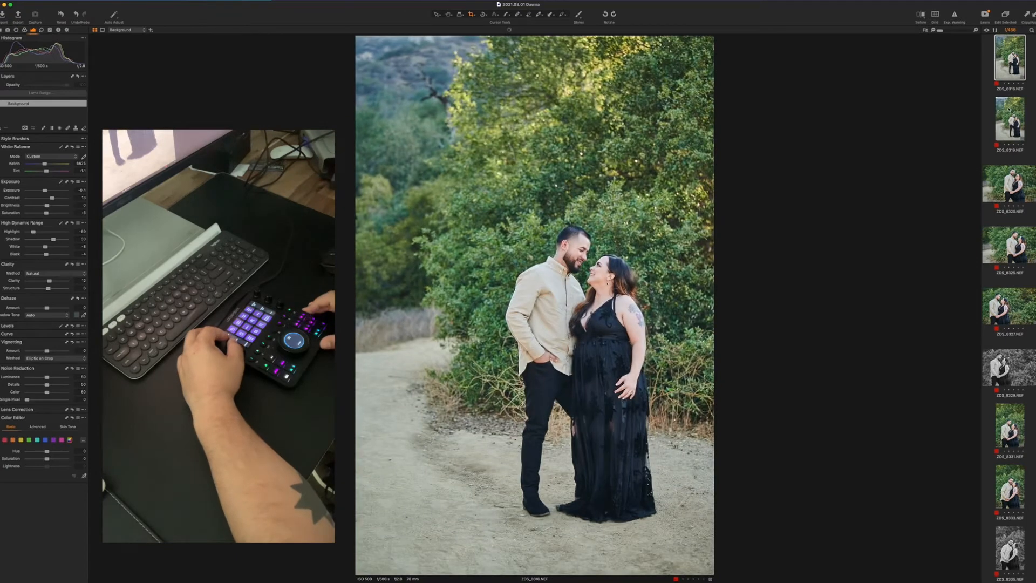
key("Down")
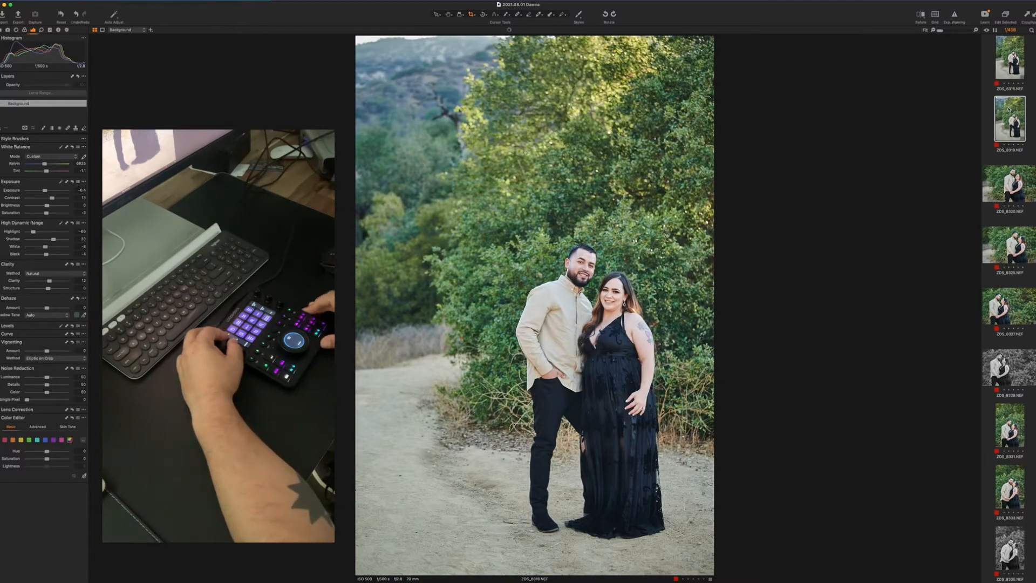
key("Down")
key("Down")
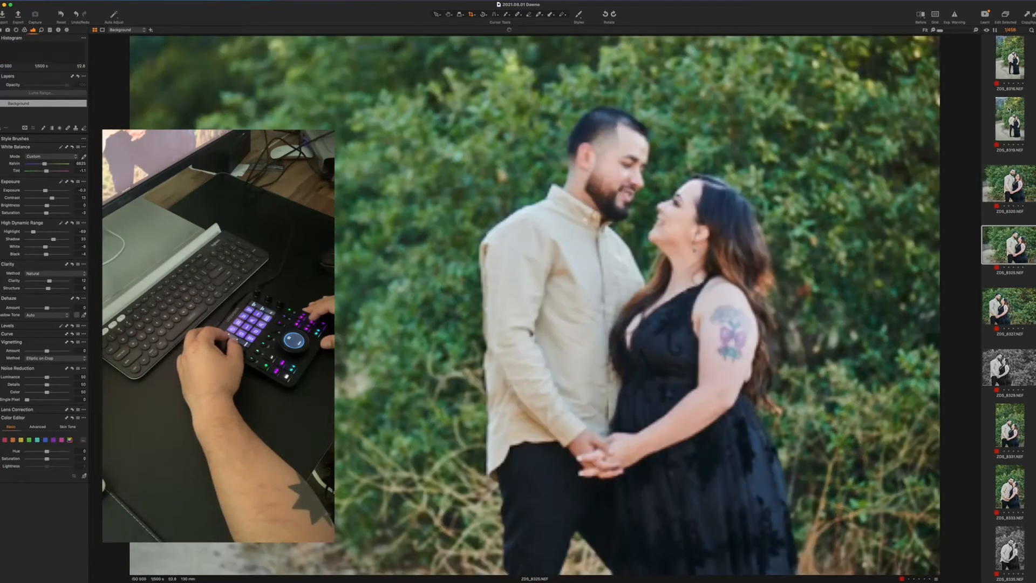
key("Down")
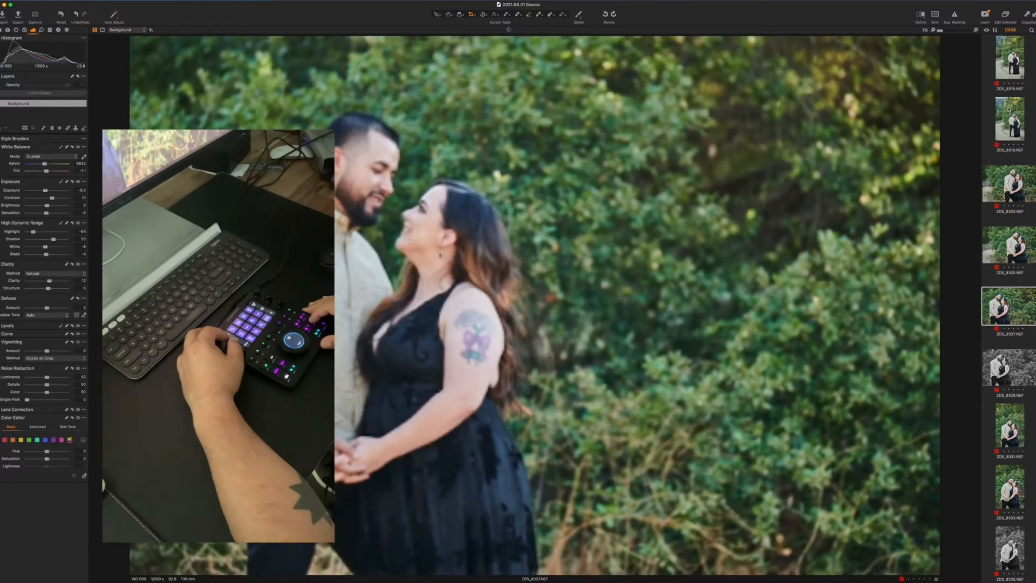
key("Down")
key("Down")
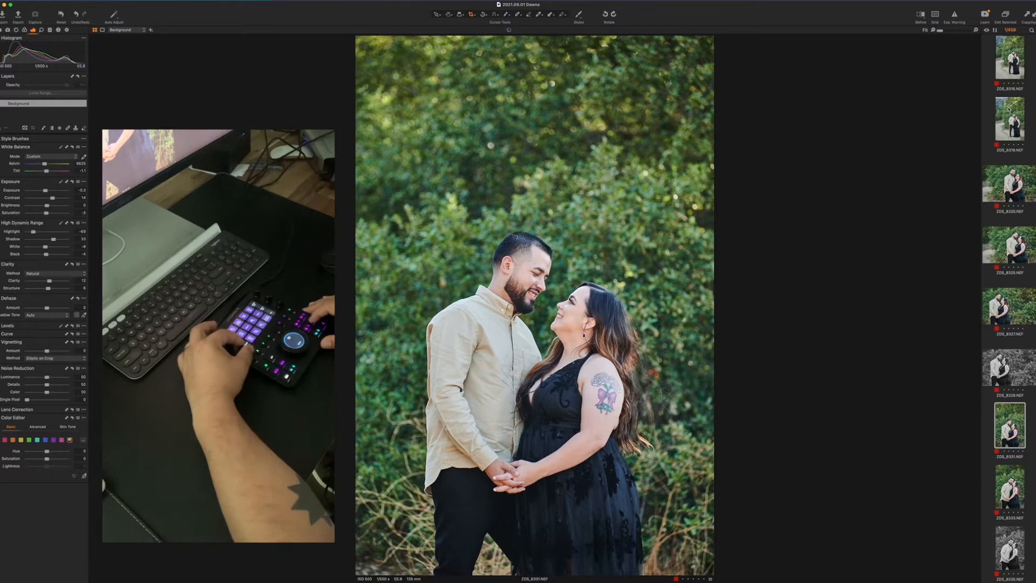
key("Down")
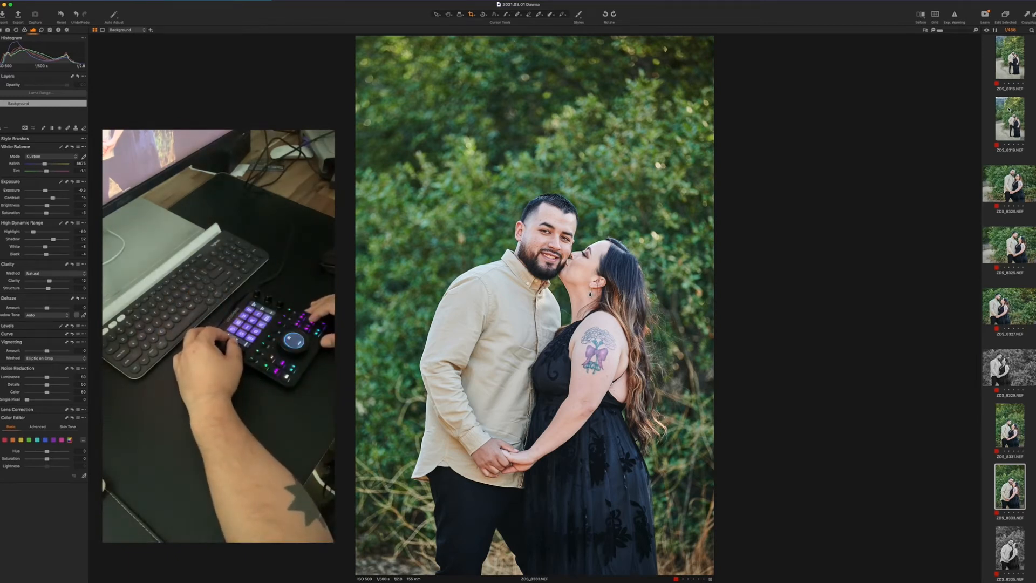
key("Down")
key("Down")
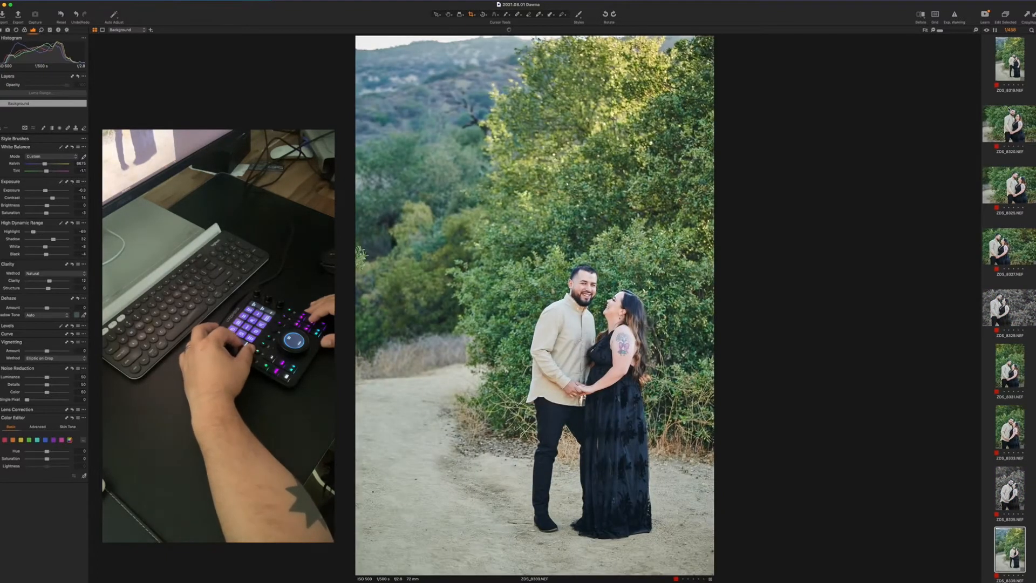
key("Down")
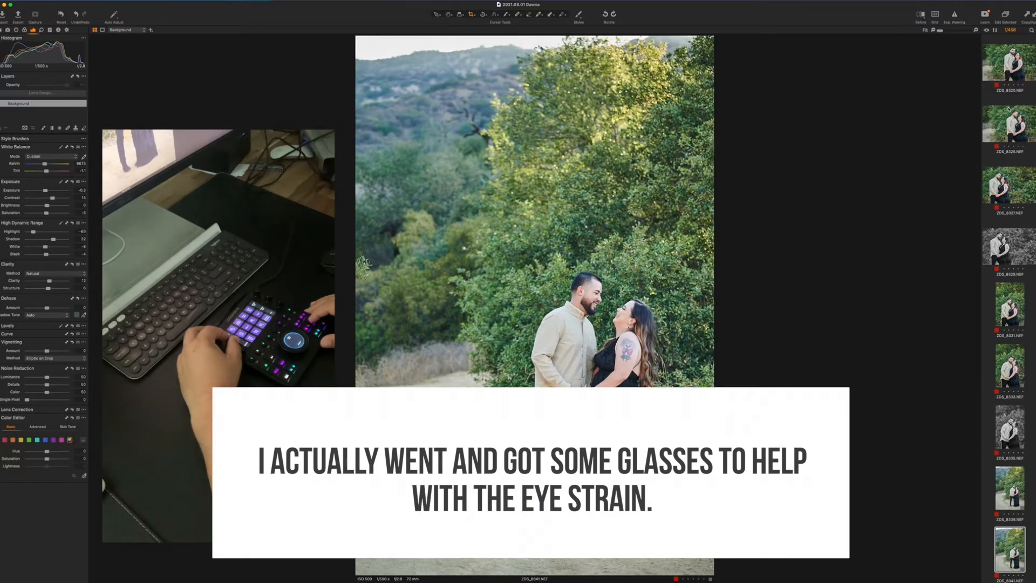
key("Down")
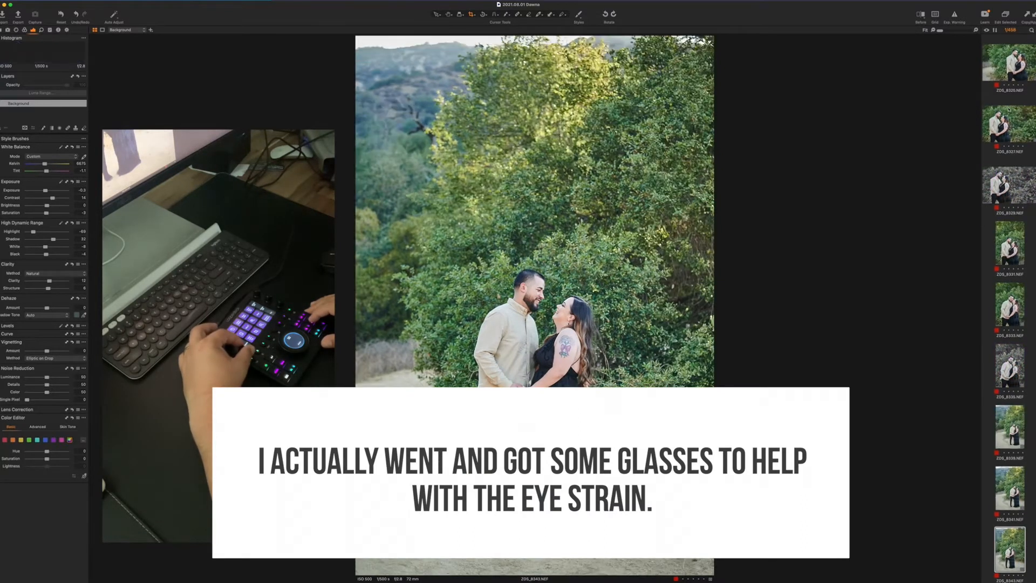
key("Down")
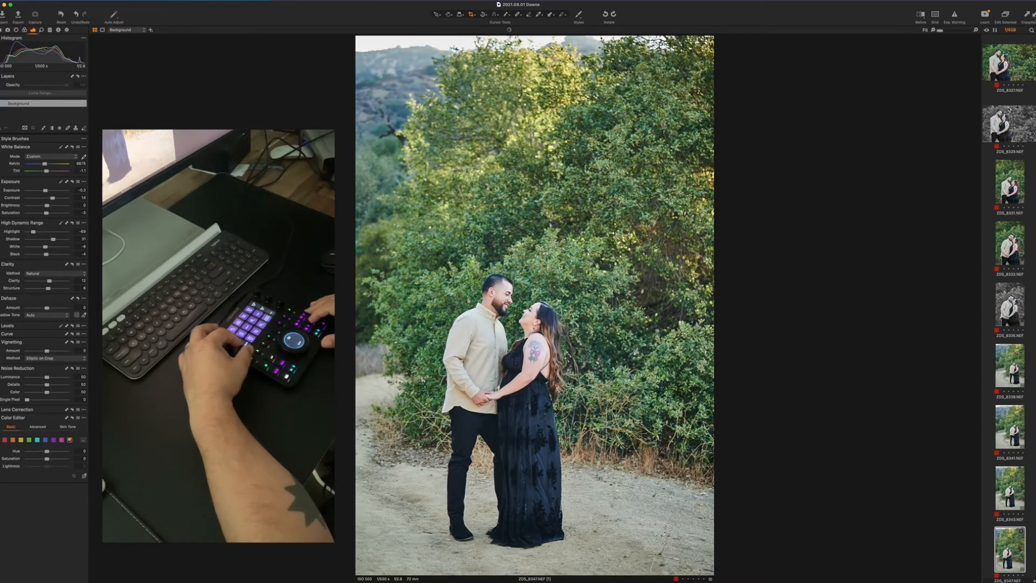
key("Down")
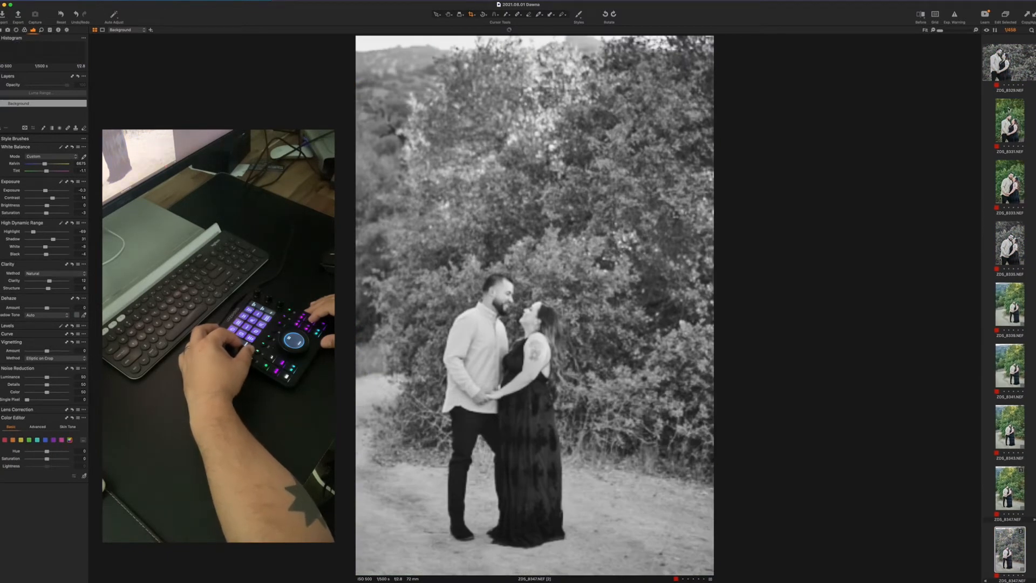
key("Down")
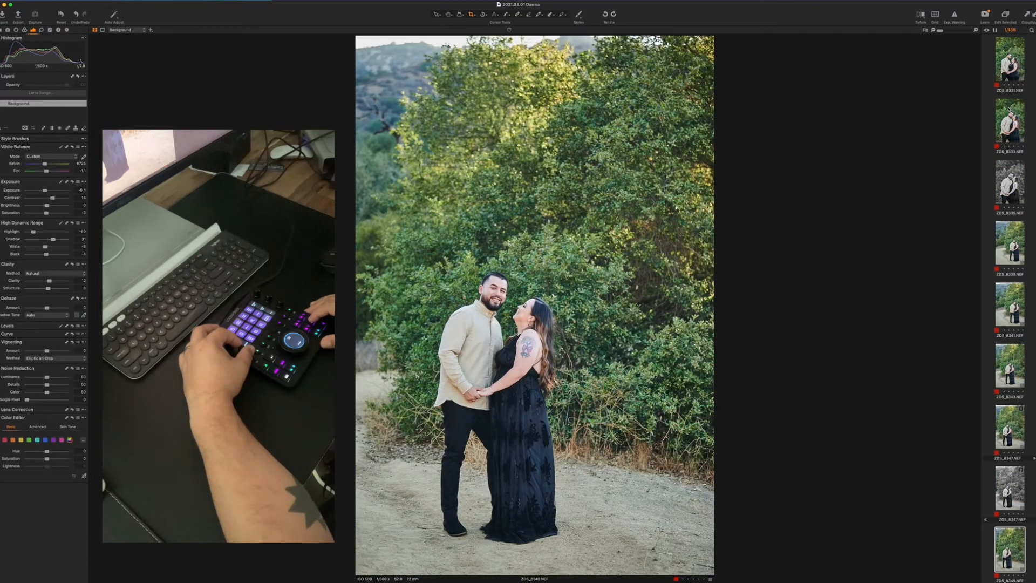
key("Down")
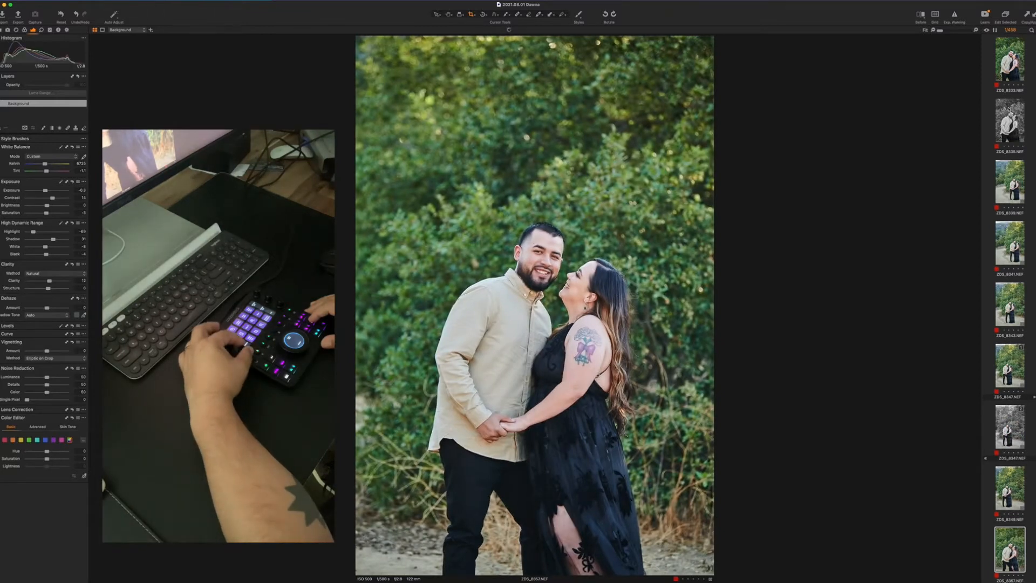
key("Down")
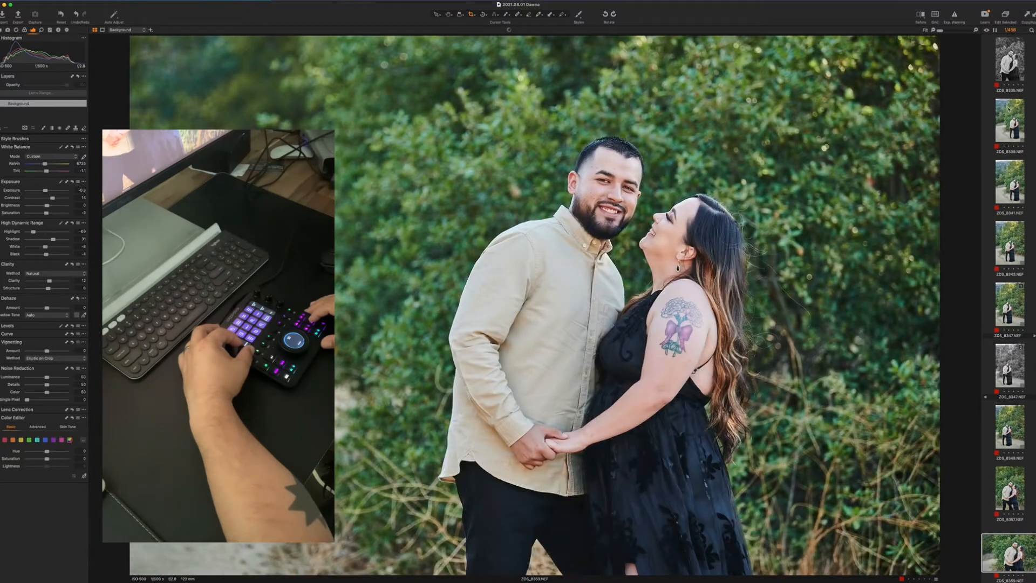
key("Down")
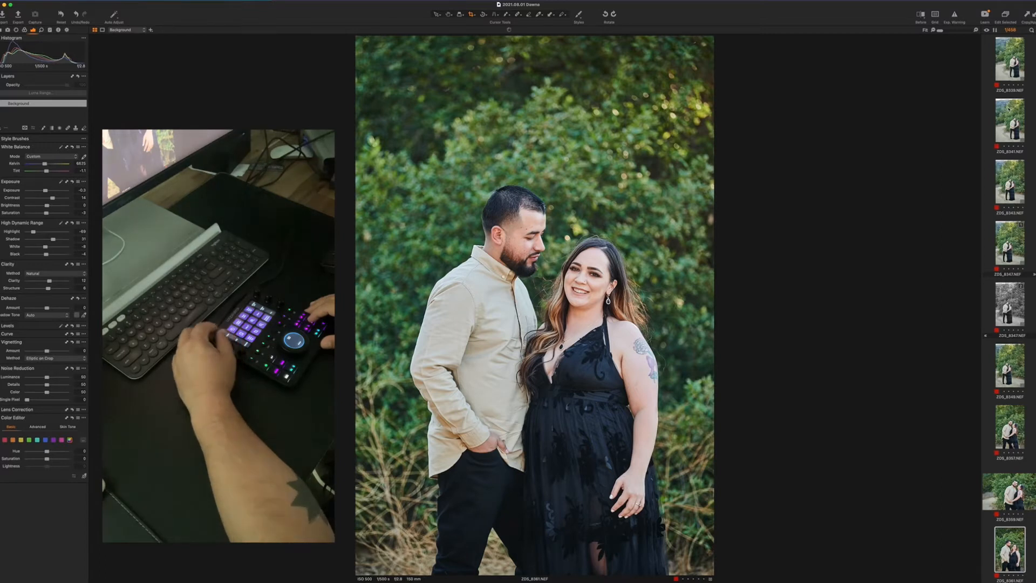
- Continue the review through the photos after ZDS_8361.NEF, going on as far as ZDS_8401.NEF
key("Down")
key("Down")
key("Down")
key("Down")
key("Down")
key("Down")
key("Down")
key("Down")
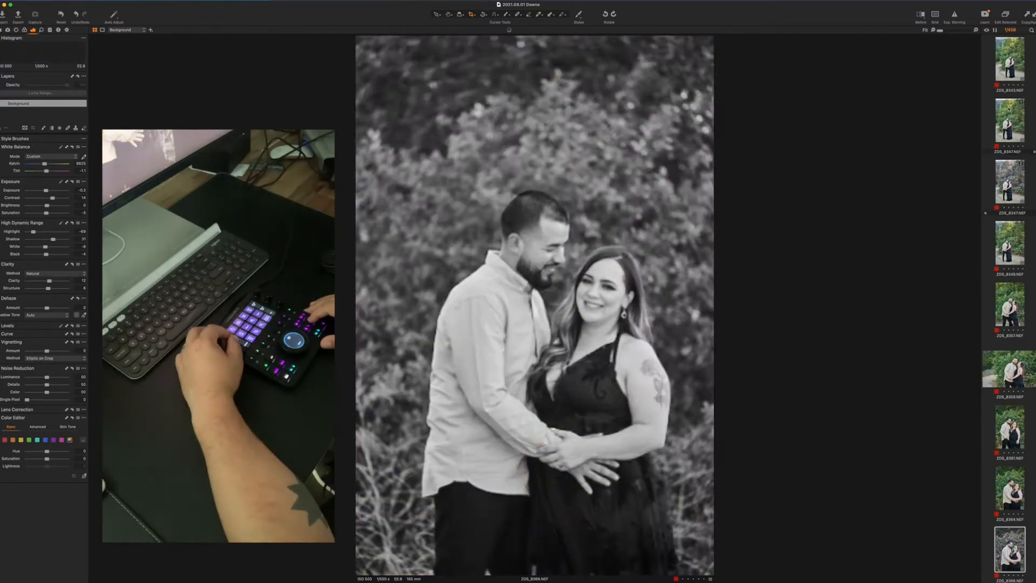
key("Down")
key("Down")
key("Down")
key("Down")
key("Down")
key("Down")
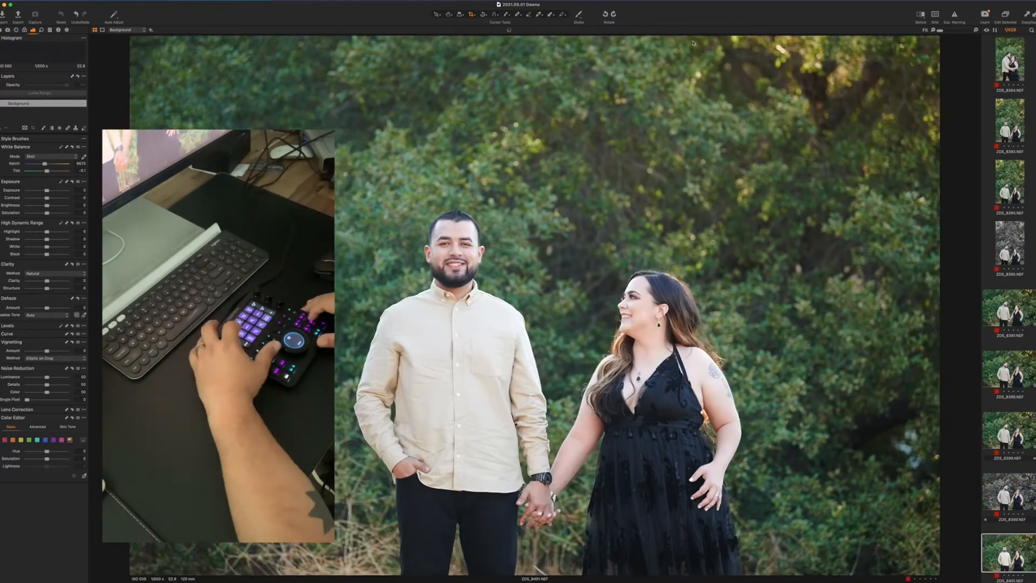
- Apply a saved style to the current photo, and set the exposure of ZDS_8403.NEF to -0.4
left_click(578, 16)
mouse_move(604, 41)
left_click(710, 43)
key("Down")
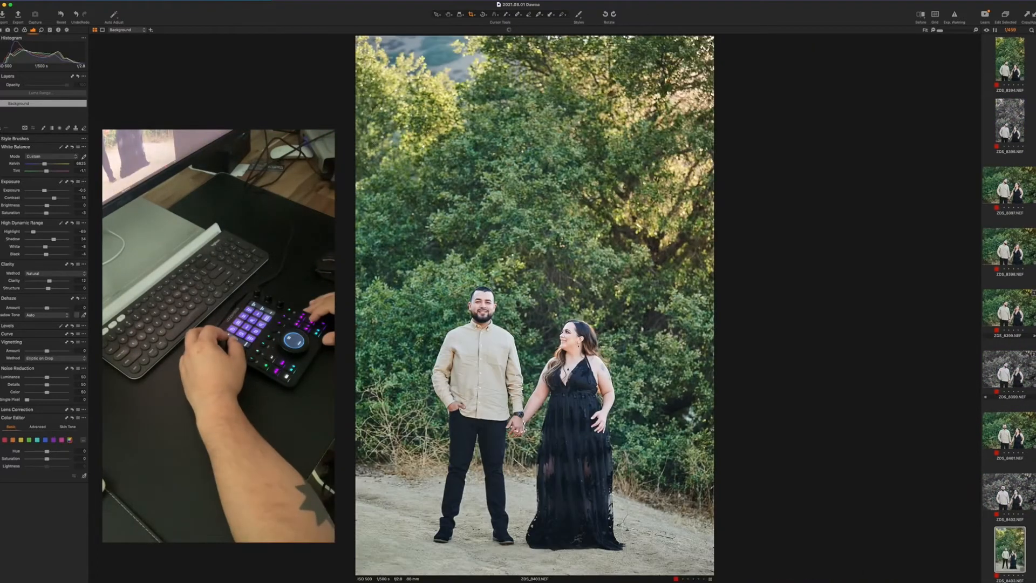
key("q+Right")
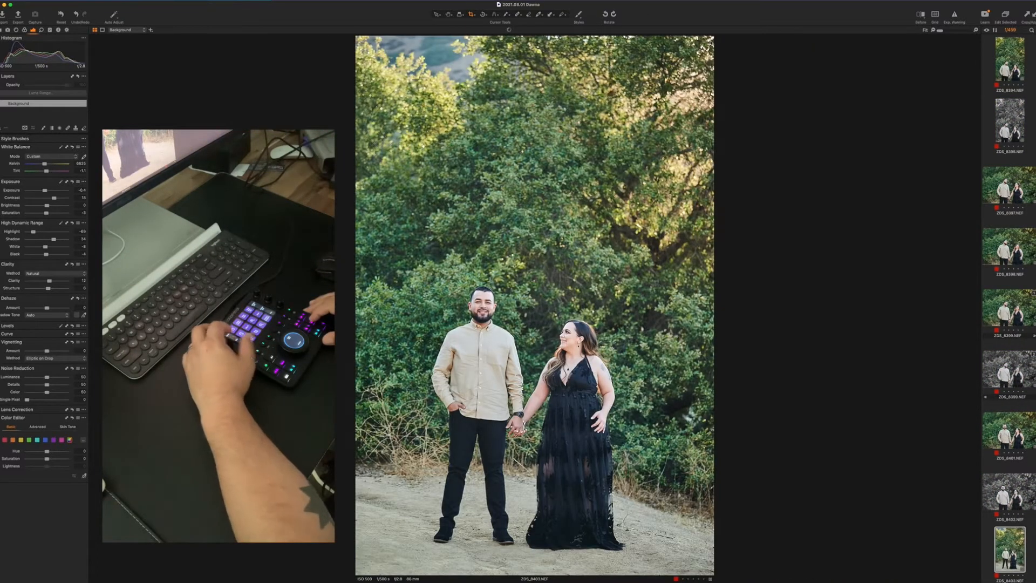
- Carry the adjustments on to ZDS_8407.NEF and ZDS_8409.NEF, and discard ZDS_8405.NEF from the selection
key("Down")
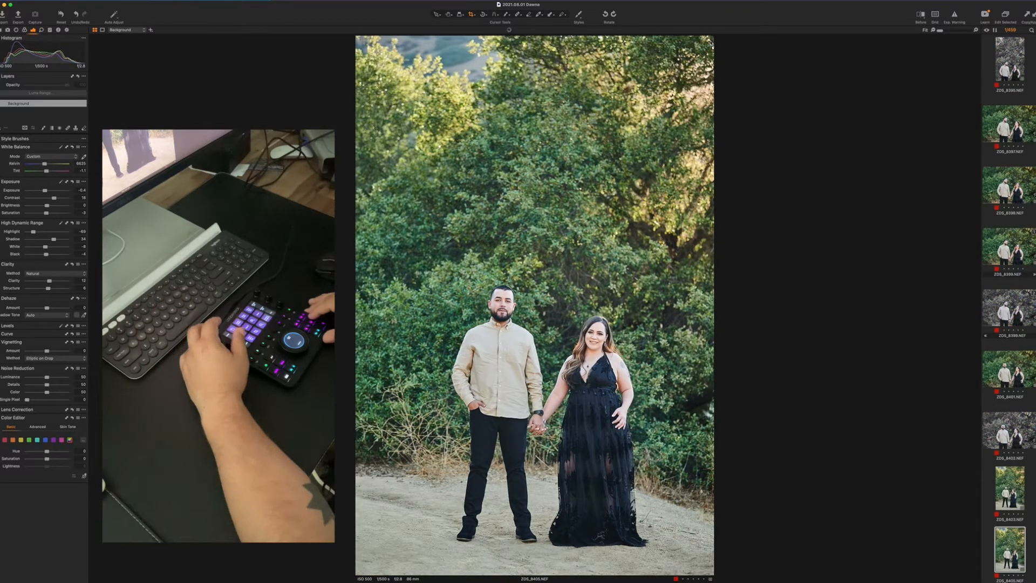
key("Down")
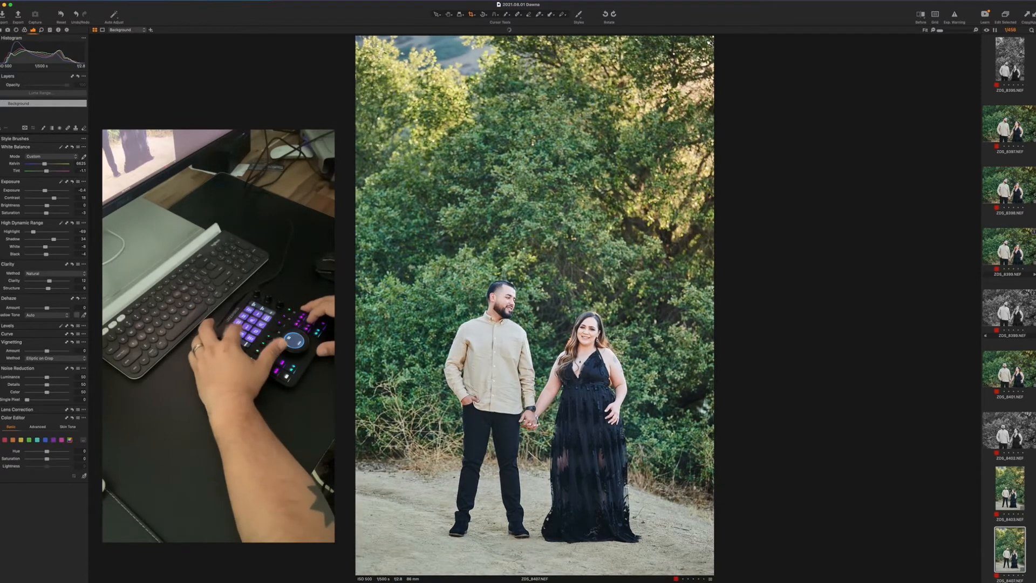
key("Down")
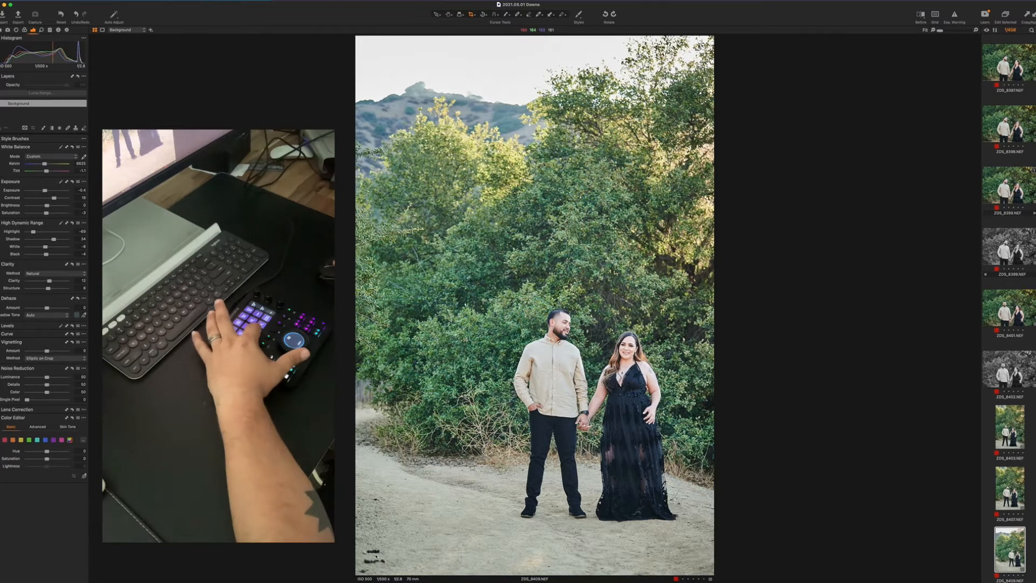
- Crop ZDS_8409.NEF tighter to cut out the dark marks in the lower corner of the path, and set its exposure to -0.5
key("h")
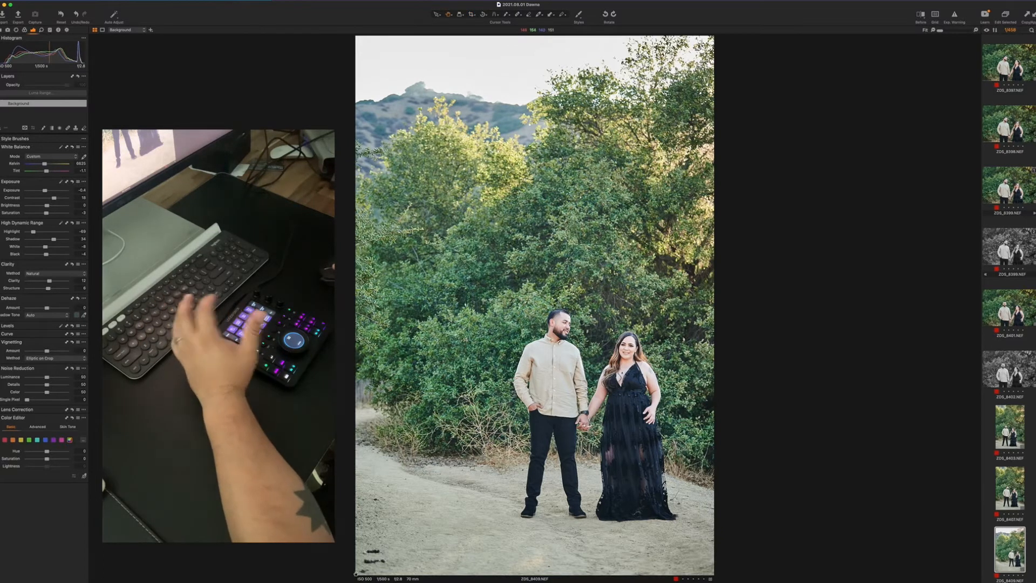
key("c")
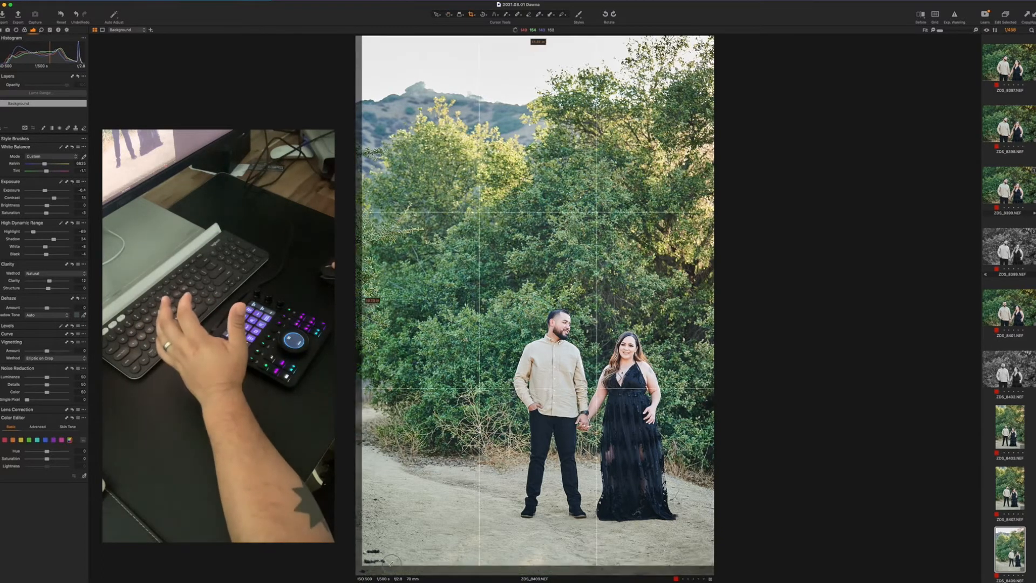
left_click_drag(391, 563, 410, 543)
left_click_drag(418, 504, 424, 517)
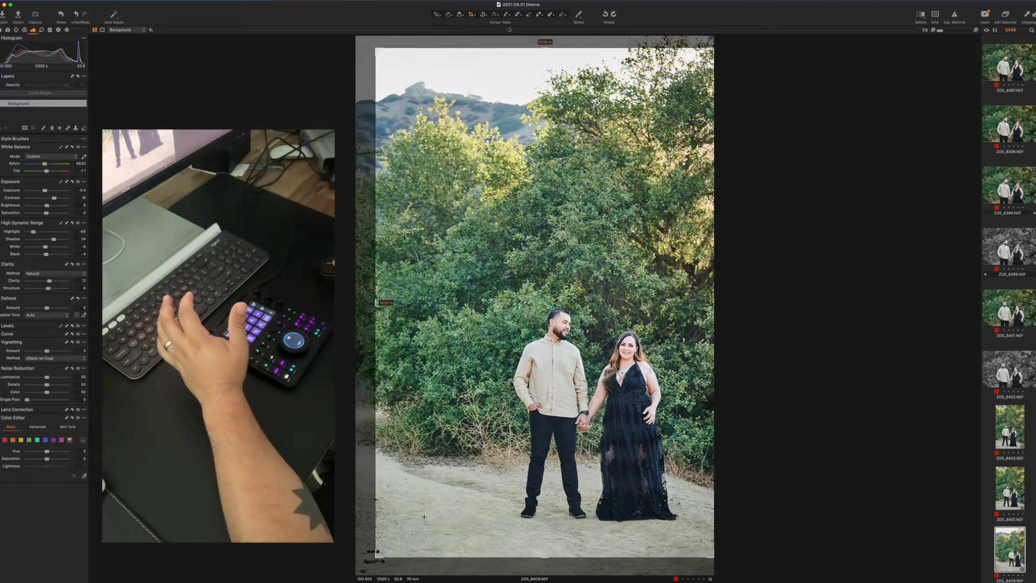
left_click_drag(377, 554, 381, 548)
left_click_drag(657, 480, 657, 485)
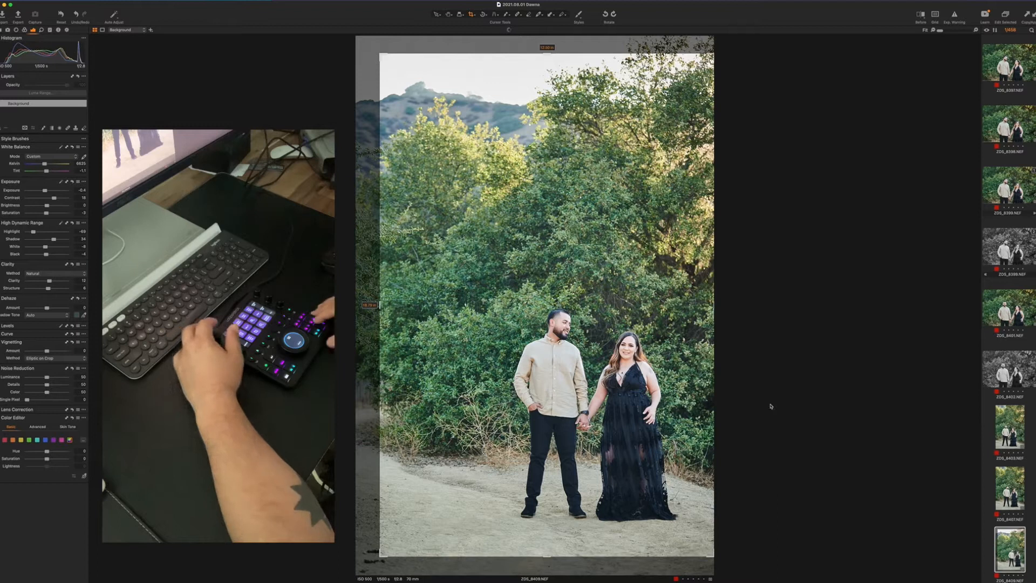
key("q+Down")
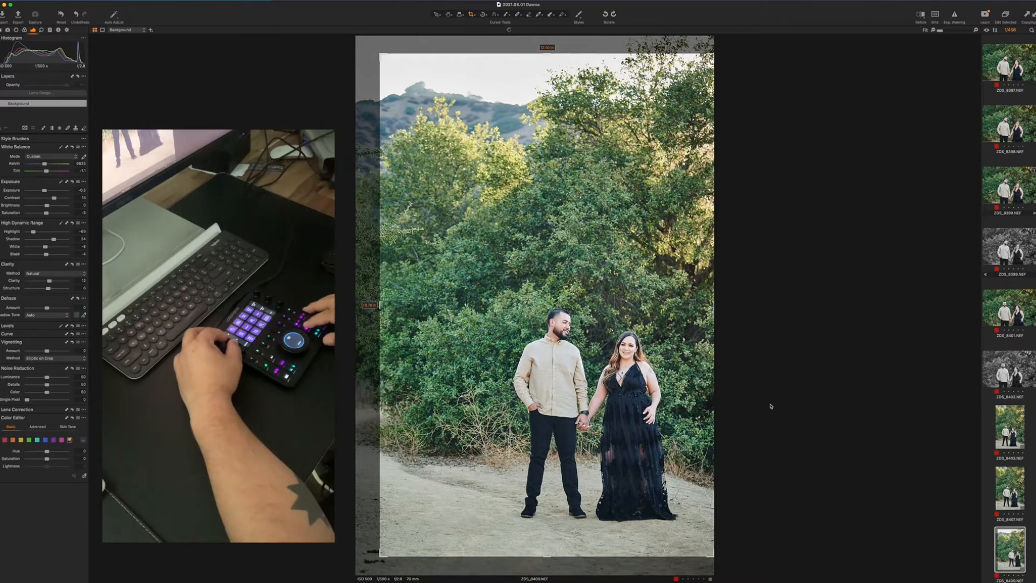
- Compare ZDS_8409.NEF with ZDS_8407.NEF and apply the copied adjustments to the hazy backlit photo ZDS_8411.NEF
key("Left")
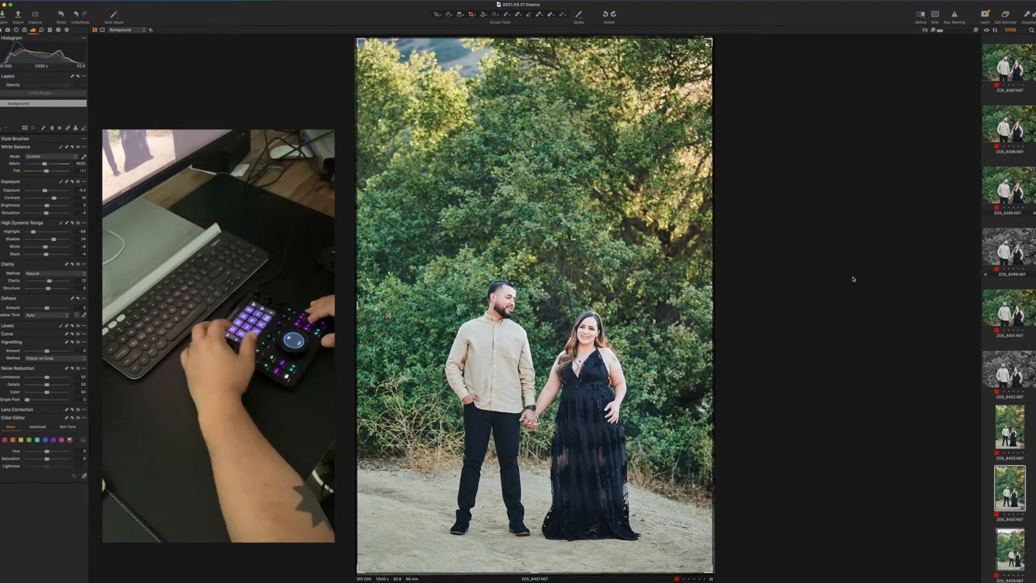
key("Right")
key("Right")
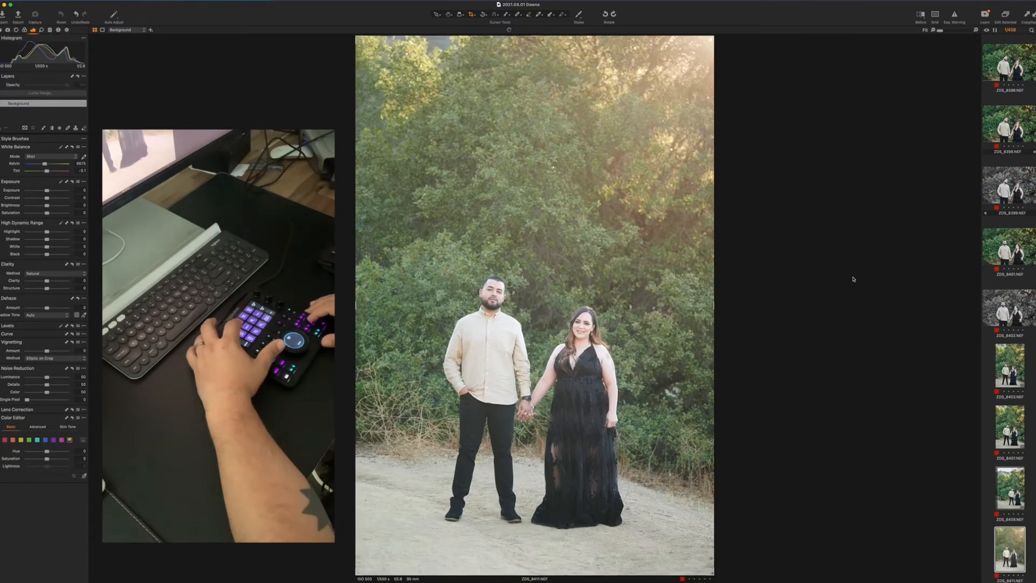
key("super+shift+v")
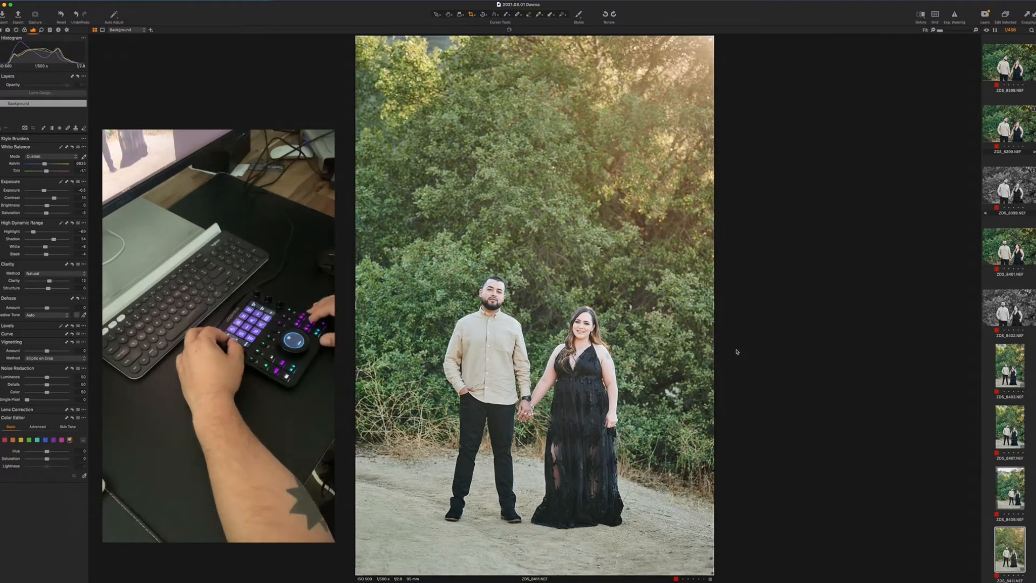
- Copy the adjustments from ZDS_8411.NEF and apply them to ZDS_8413.NEF
key("Right")
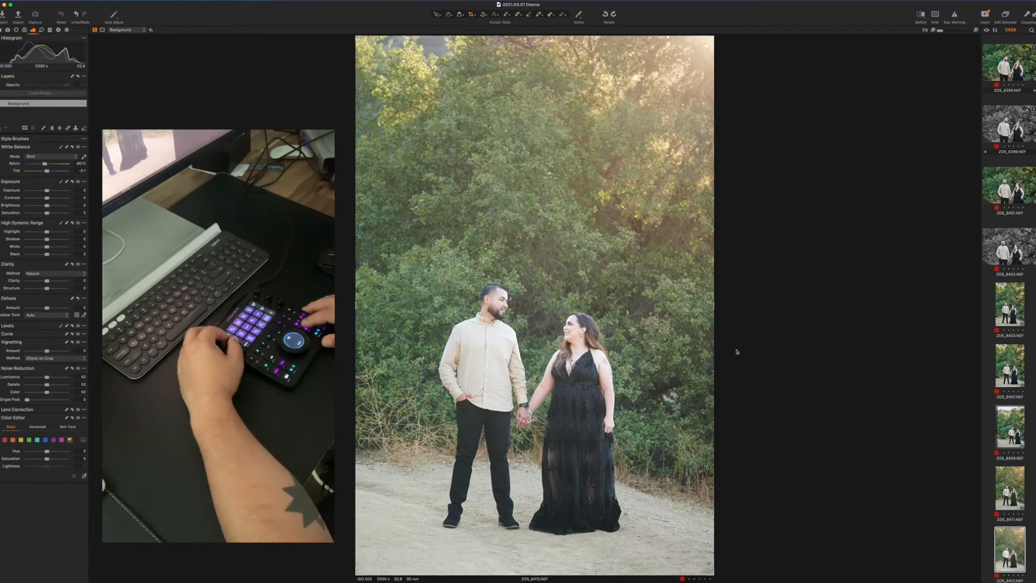
key("Left")
key("super+shift+c")
key("Right")
key("super+shift+v")
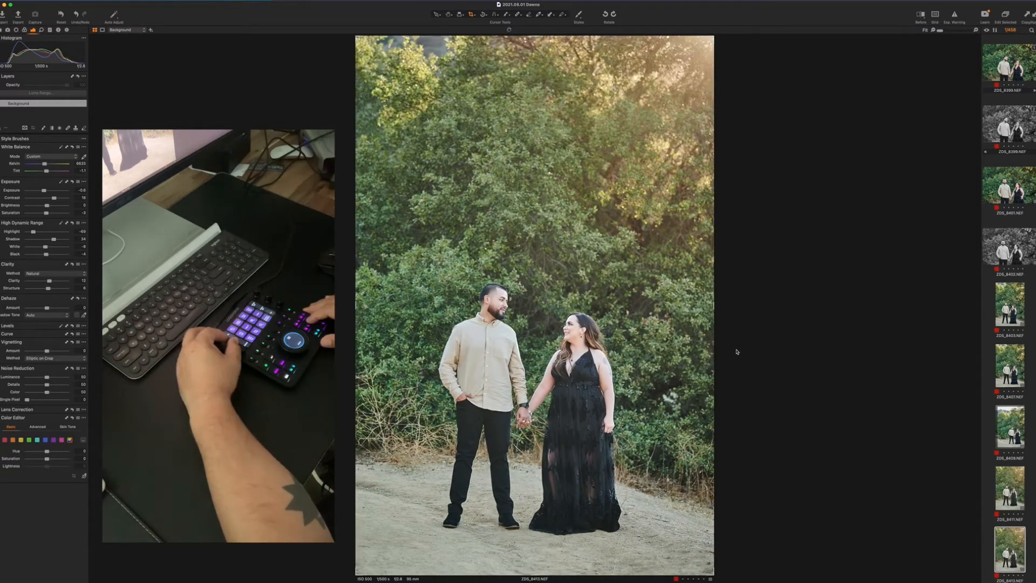
- Carry the adjustments from ZDS_8409.NEF over to ZDS_8415.NEF, the landscape photo of the hand kiss
key("Right")
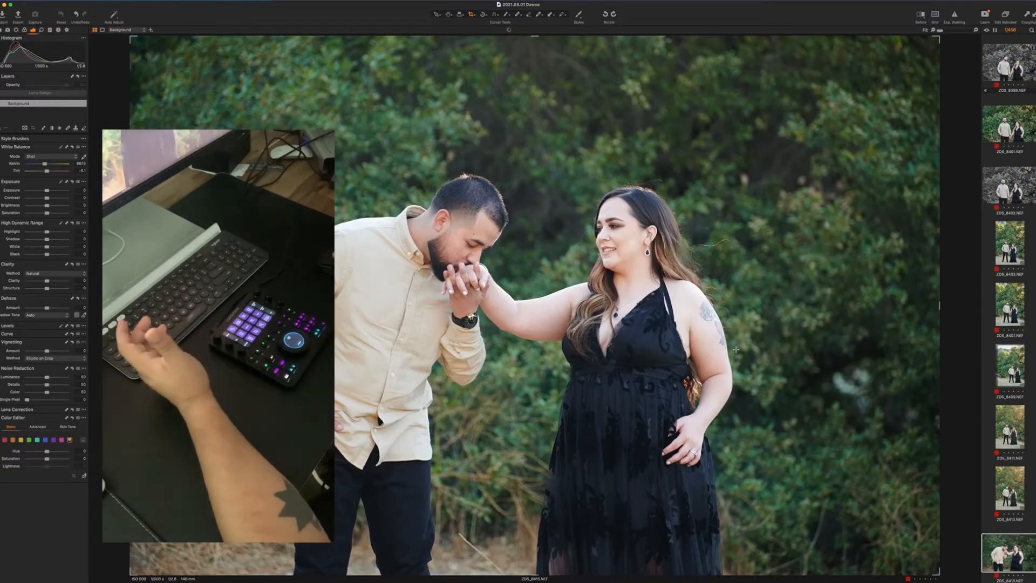
left_click(1013, 367)
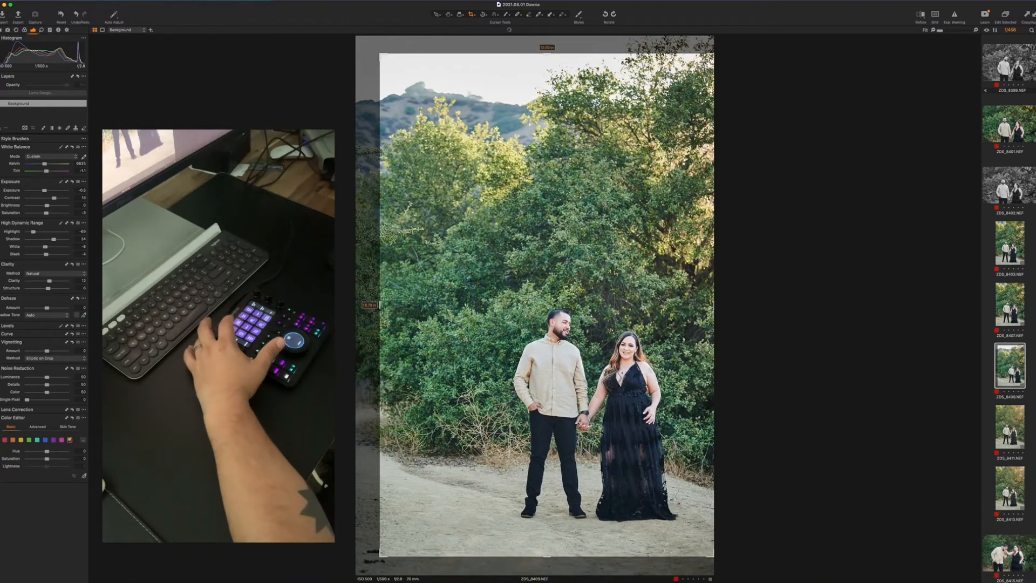
left_click(1023, 561)
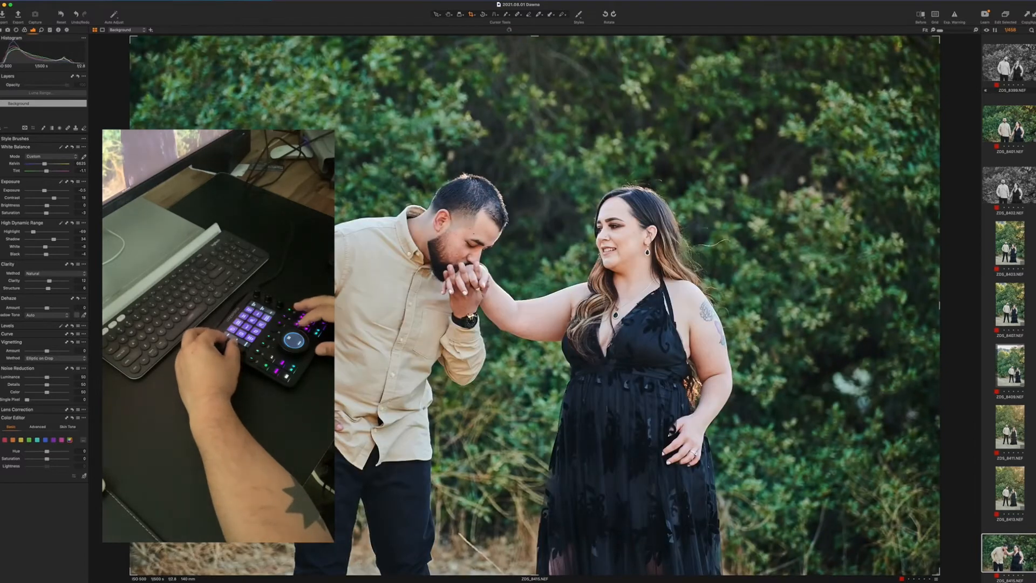
- Set the exposure of ZDS_8415.NEF to -0.4 and fine-tune its contrast and shadows
scroll(46, 191, "up", 1)
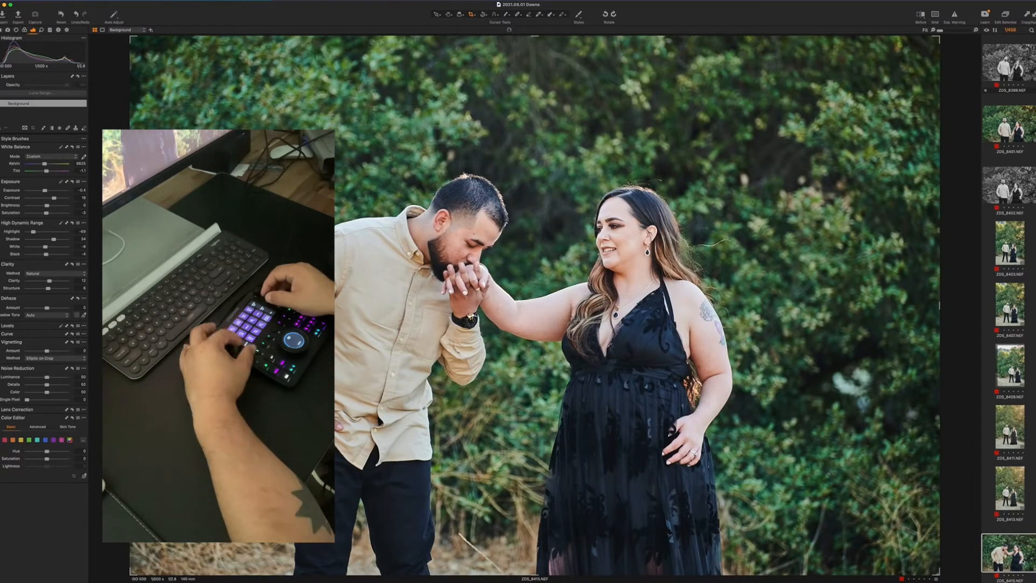
scroll(53, 239, "up", 1)
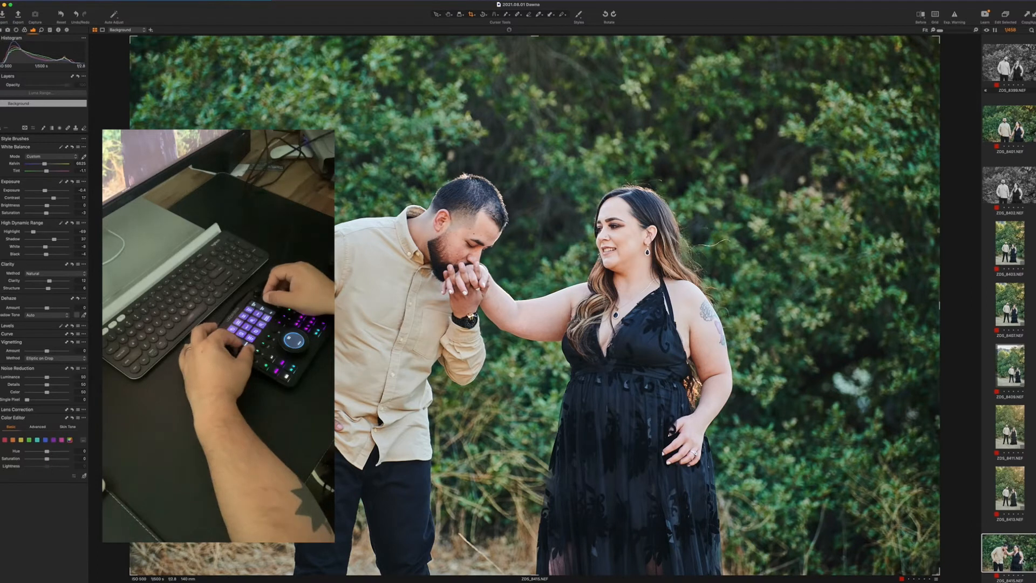
scroll(54, 238, "up", 1)
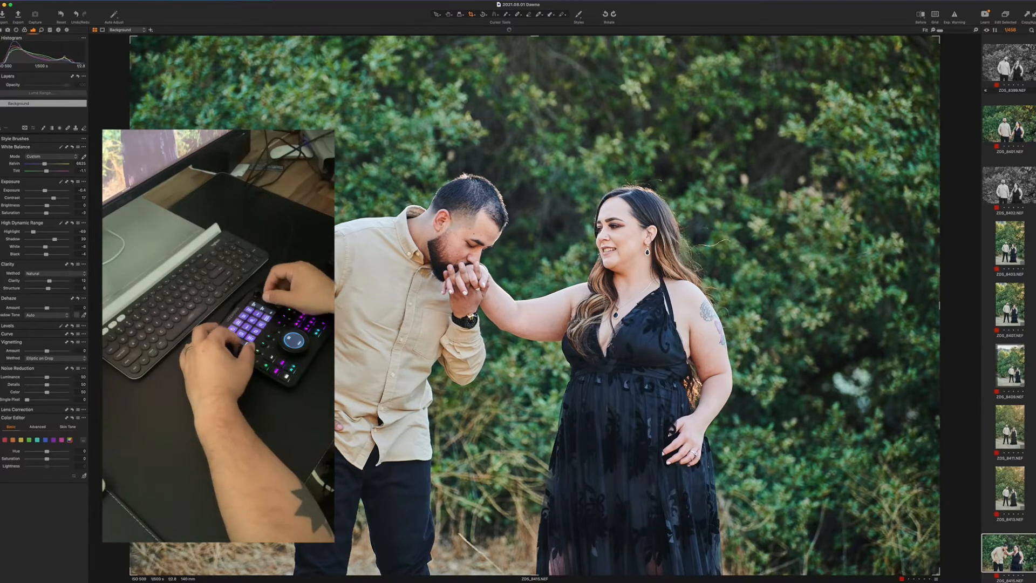
- Carry the adjustments over to ZDS_8417.NEF and apply a black-and-white style to it
key("Right")
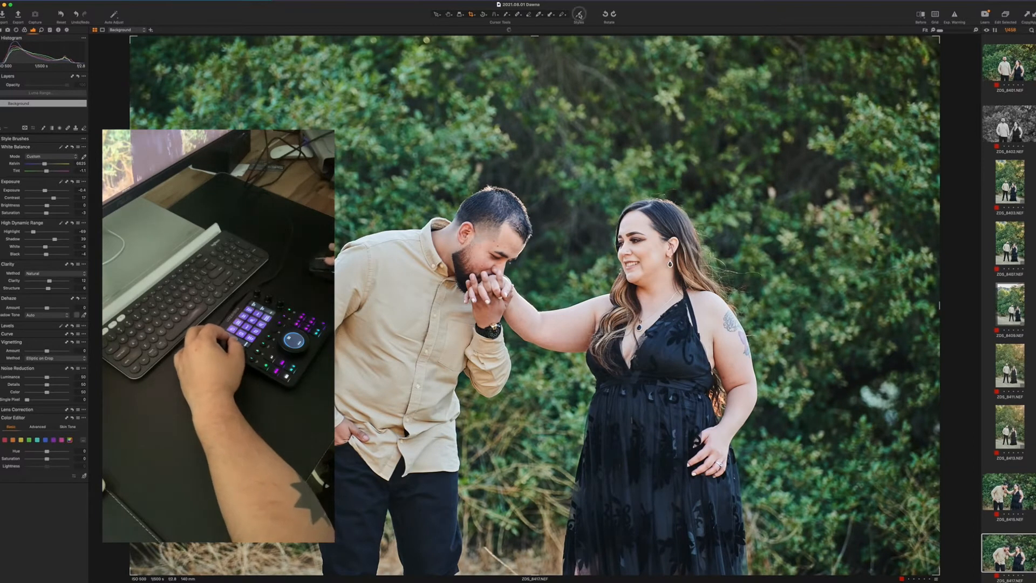
left_click(579, 15)
mouse_move(605, 42)
left_click(719, 44)
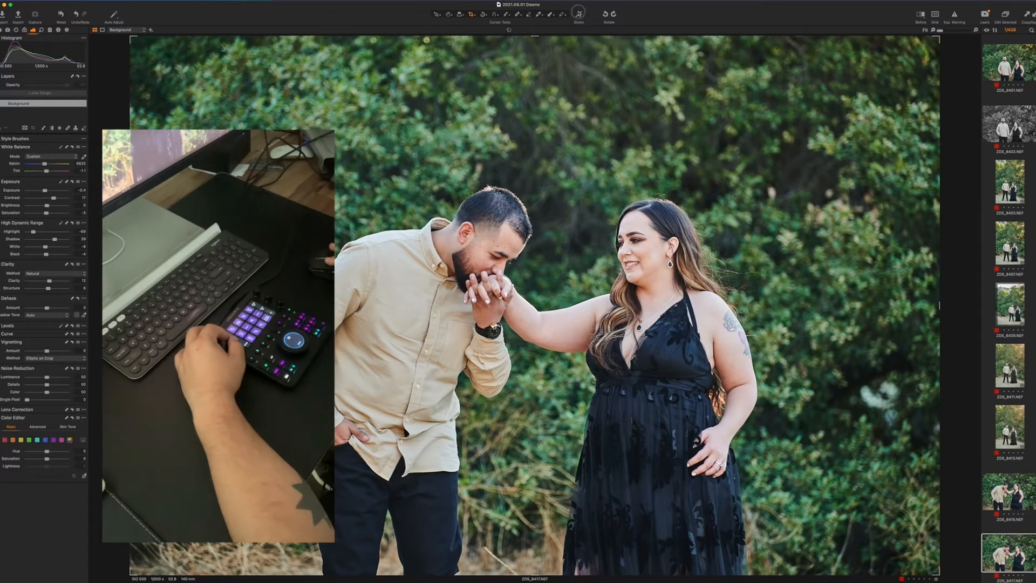
left_click(578, 13)
left_click(692, 40)
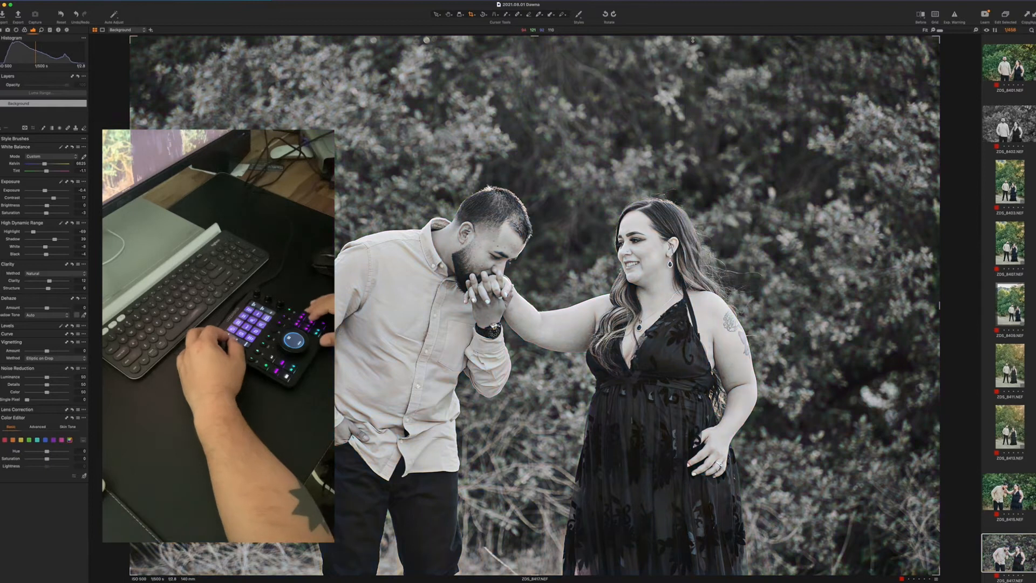
- Apply the copied adjustments to ZDS_8419.NEF and cull that photo from the set
key("Right")
key("super+shift+v")
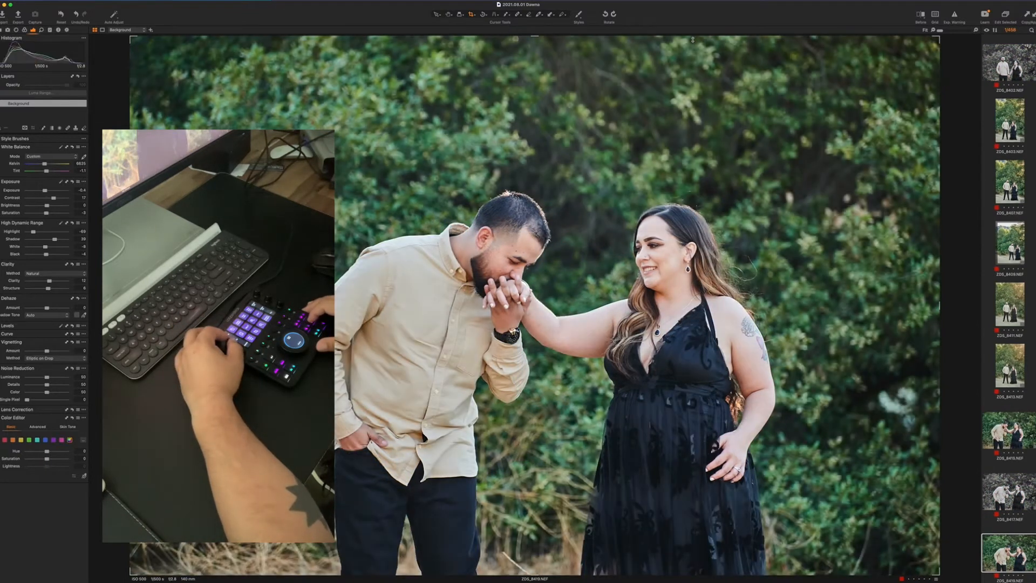
key("super+BackSpace")
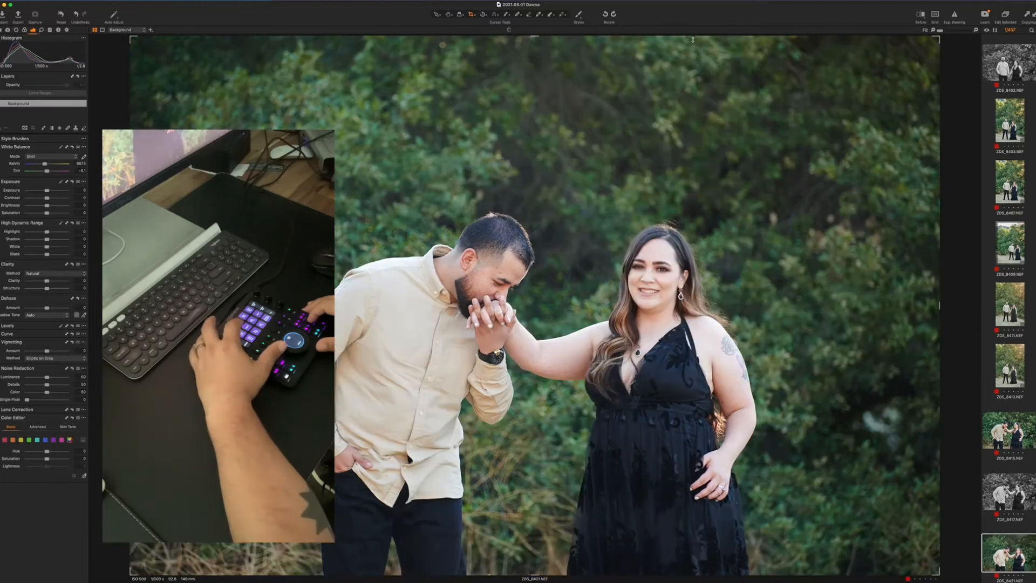
- Apply the copied adjustments to ZDS_8421.NEF with exposure -0.3 and to the full-length portrait ZDS_8423.NEF with exposure -0.4
key("super+shift+v")
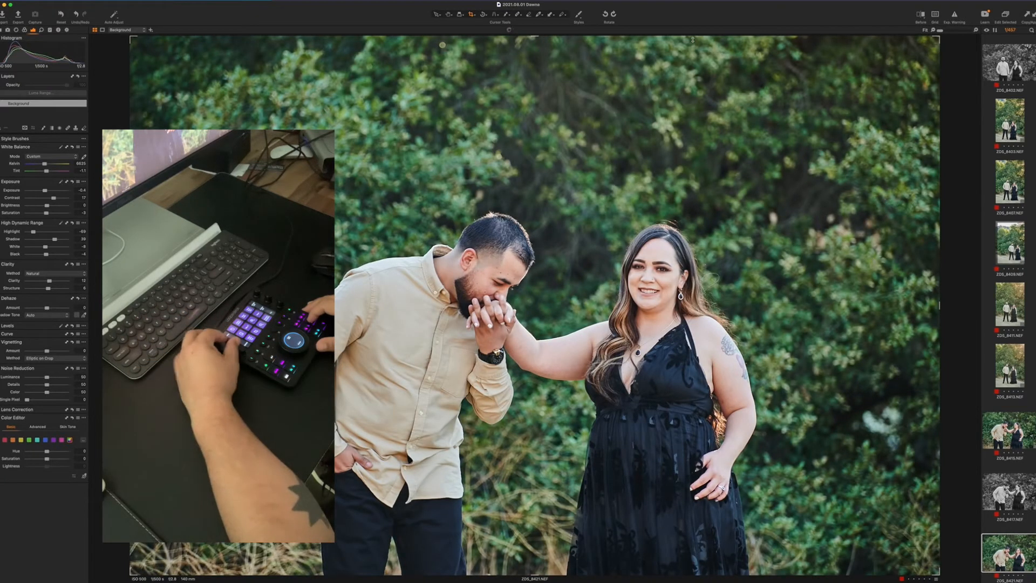
key("q+Right")
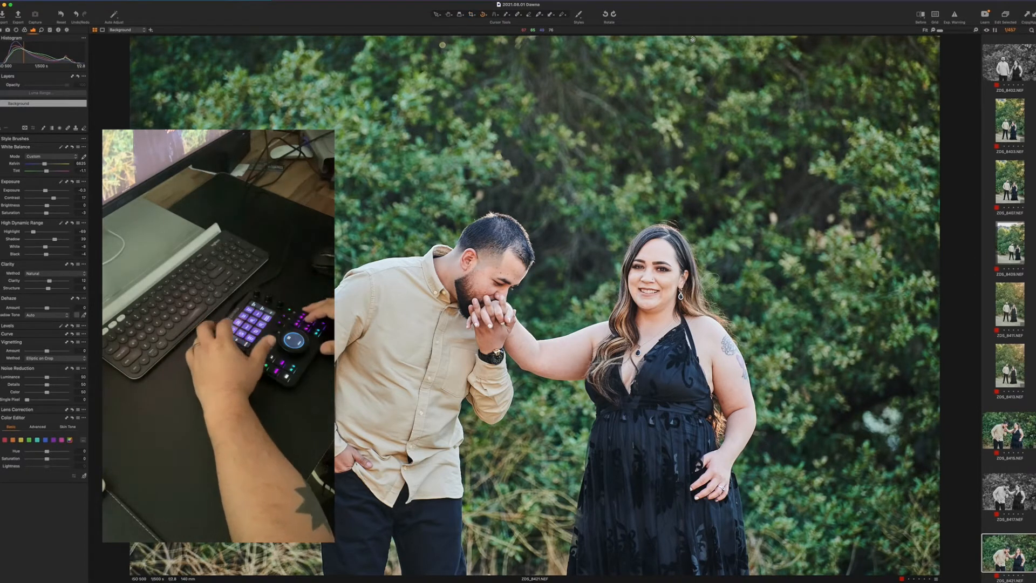
key("Right")
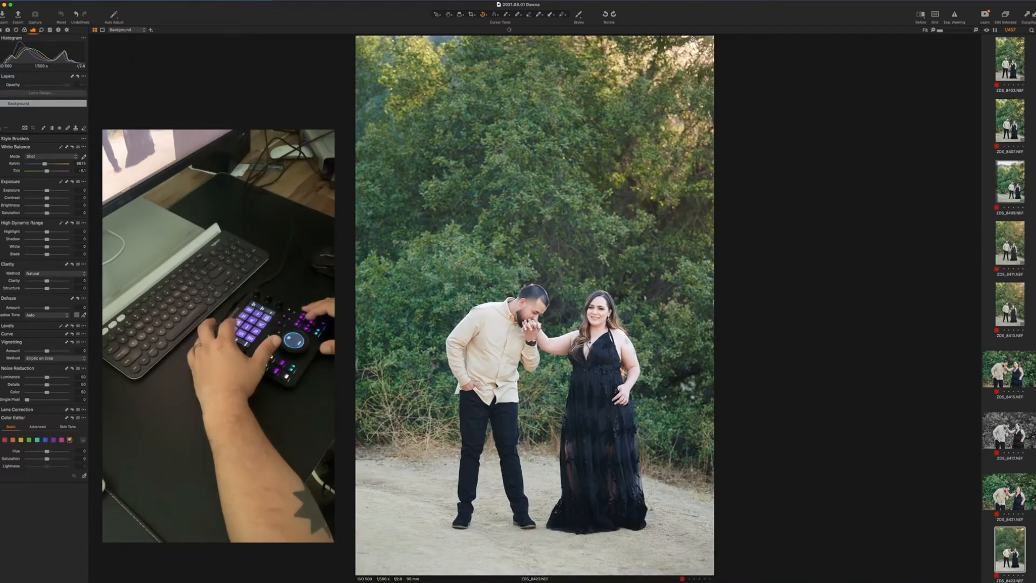
key("h")
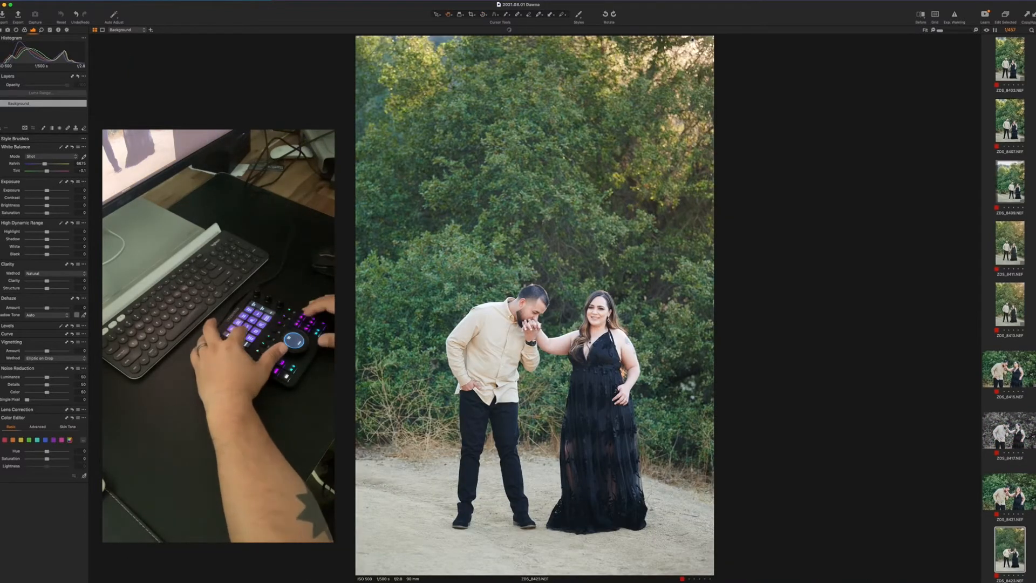
key("super+shift+v")
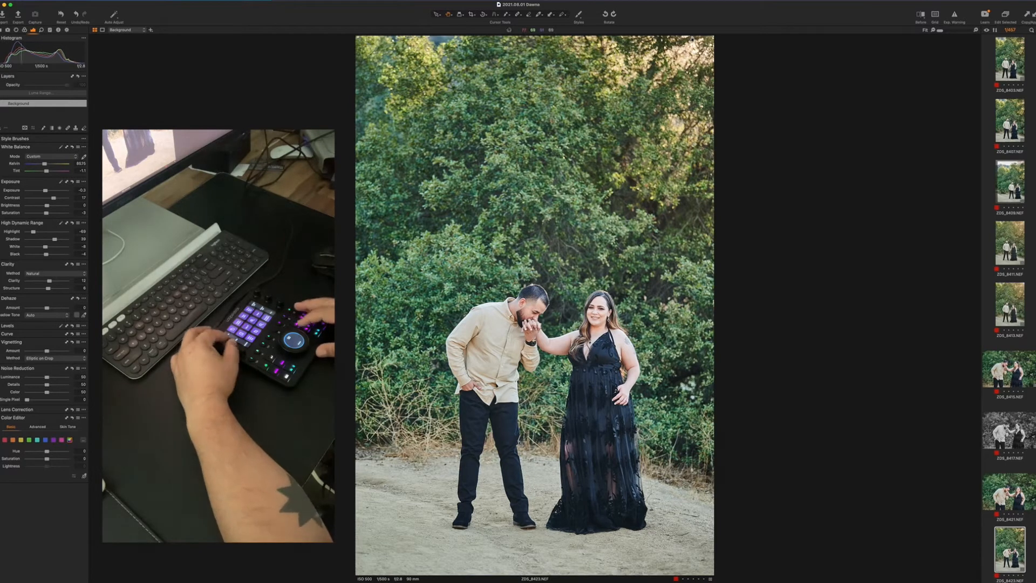
key("q+Down")
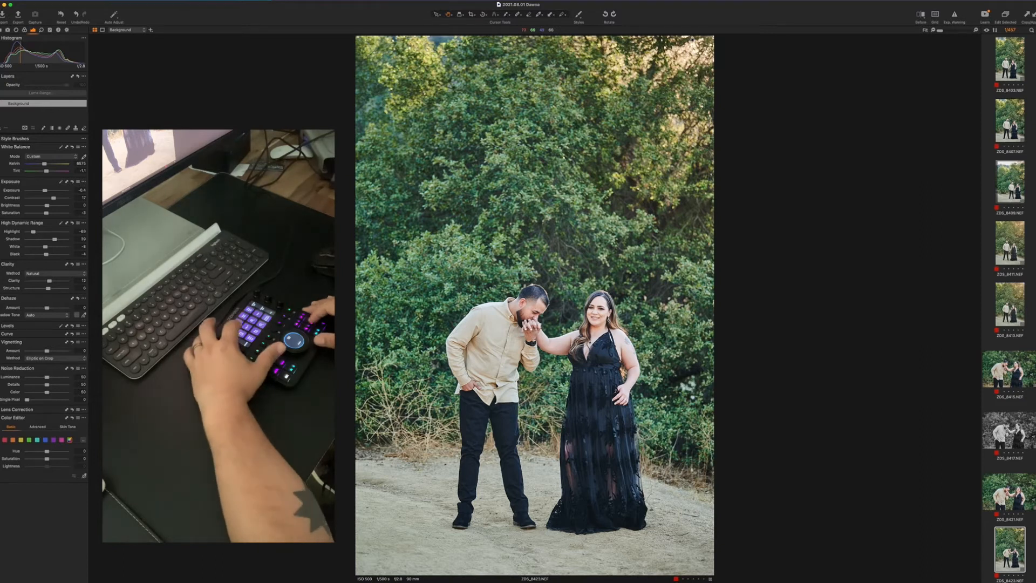
- Carry the adjustments over to ZDS_8425.NEF and ZDS_8427.NEF with exposure -0.5, and lower the shadow adjustment of ZDS_8427.NEF
key("Right")
key("super+shift+v")
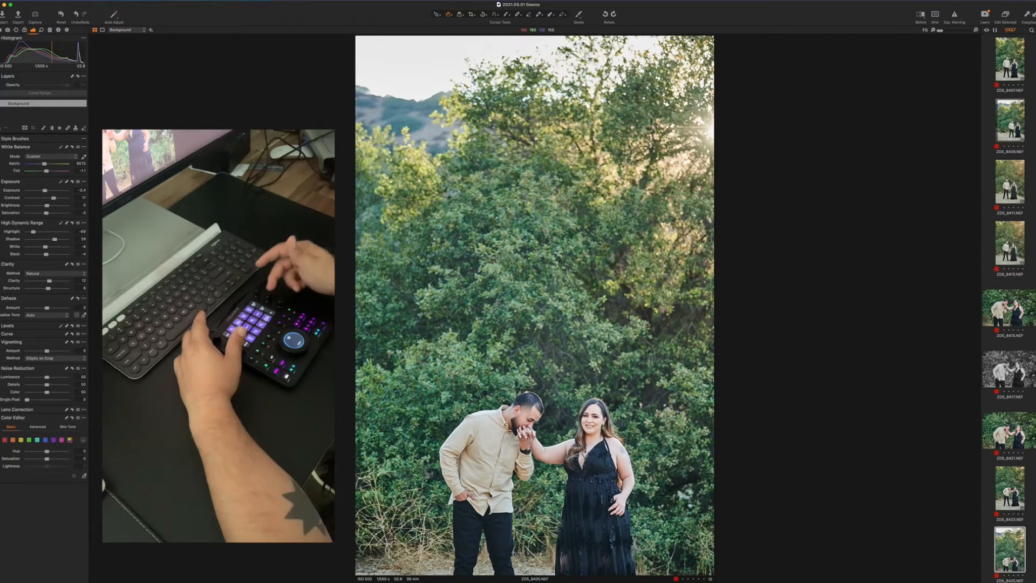
key("q+Left")
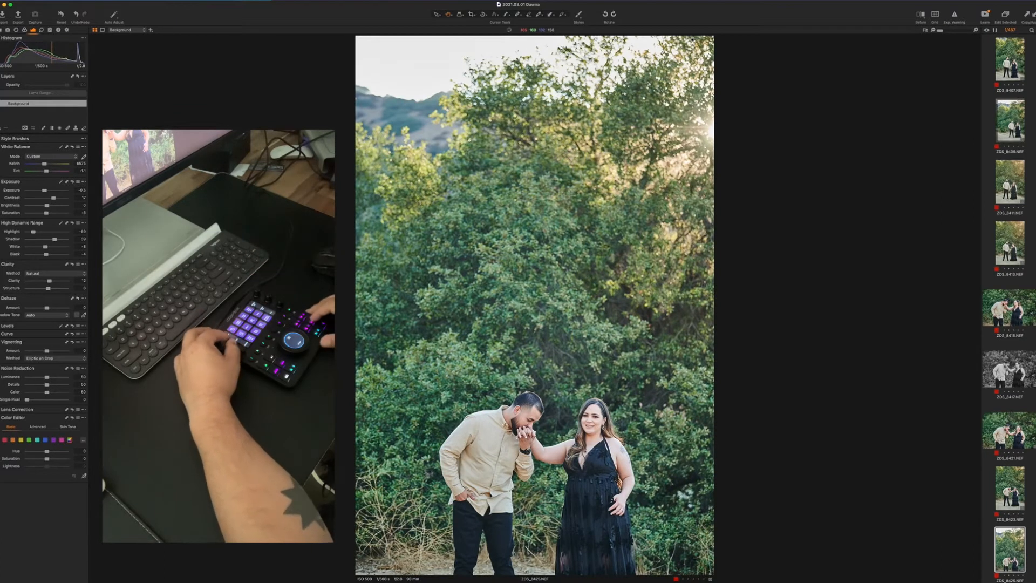
key("Right")
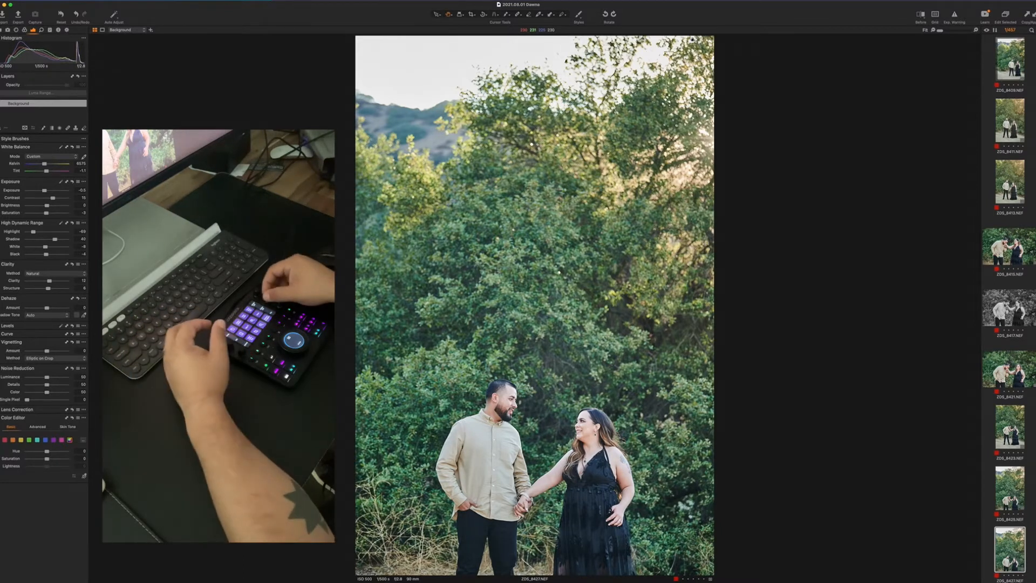
key("s+Left")
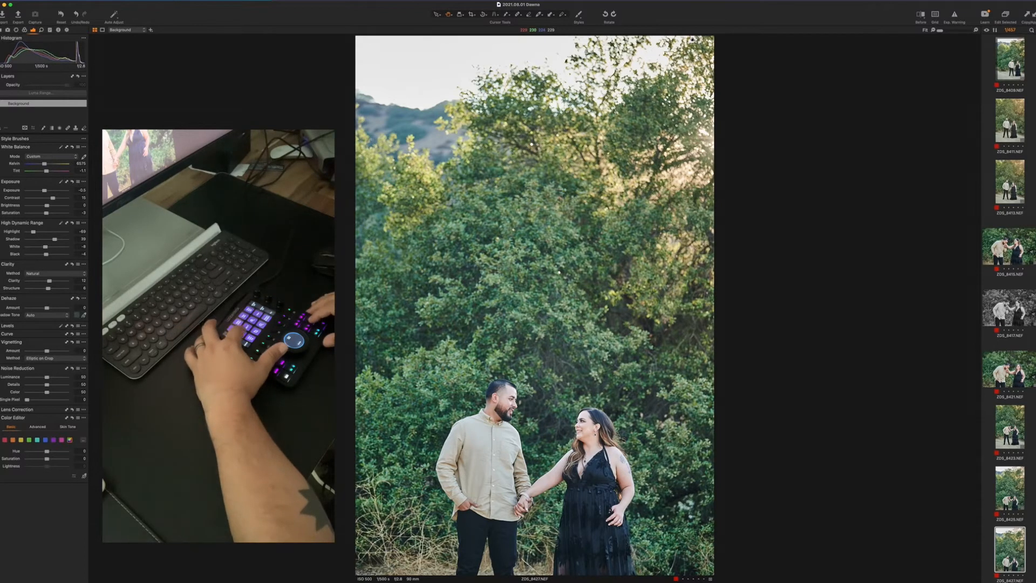
- Carry the adjustments over to ZDS_8429.NEF and cull that photo from the set
key("Right")
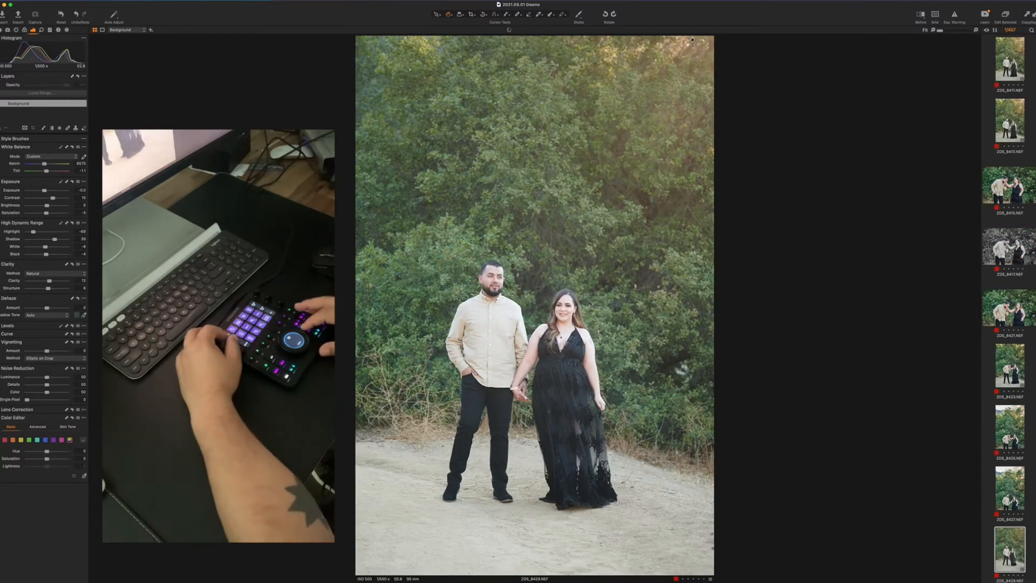
key("Right")
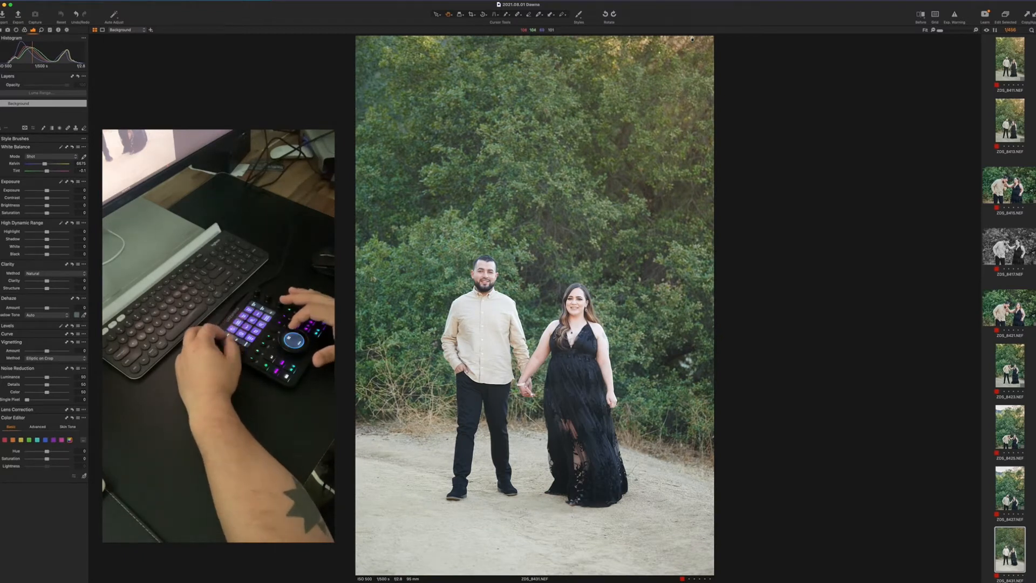
- Try to straighten ZDS_8431.NEF by rotating it slightly counter-clockwise
key("super+alt+l")
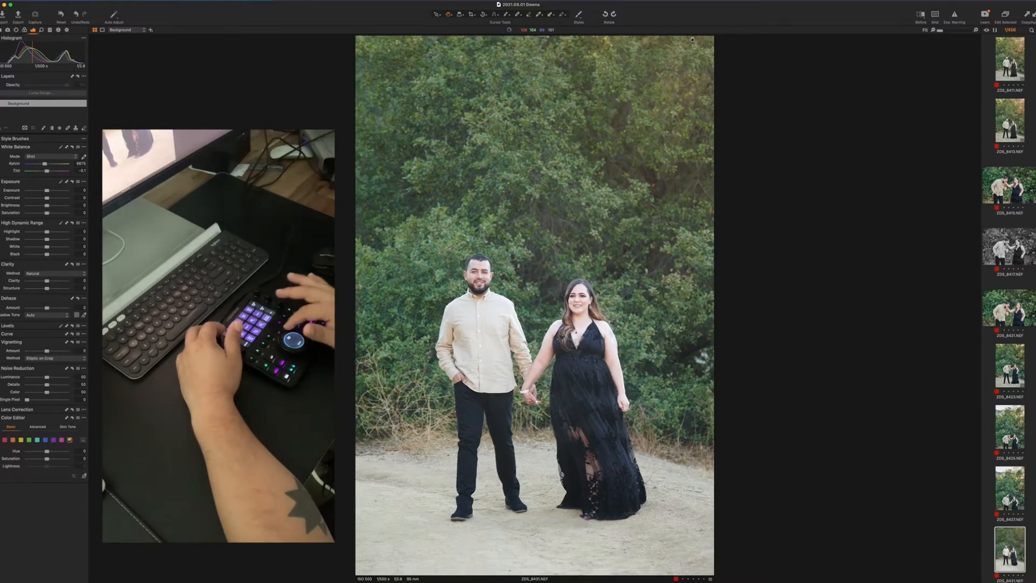
key("super+alt+l")
key("super+alt+l")
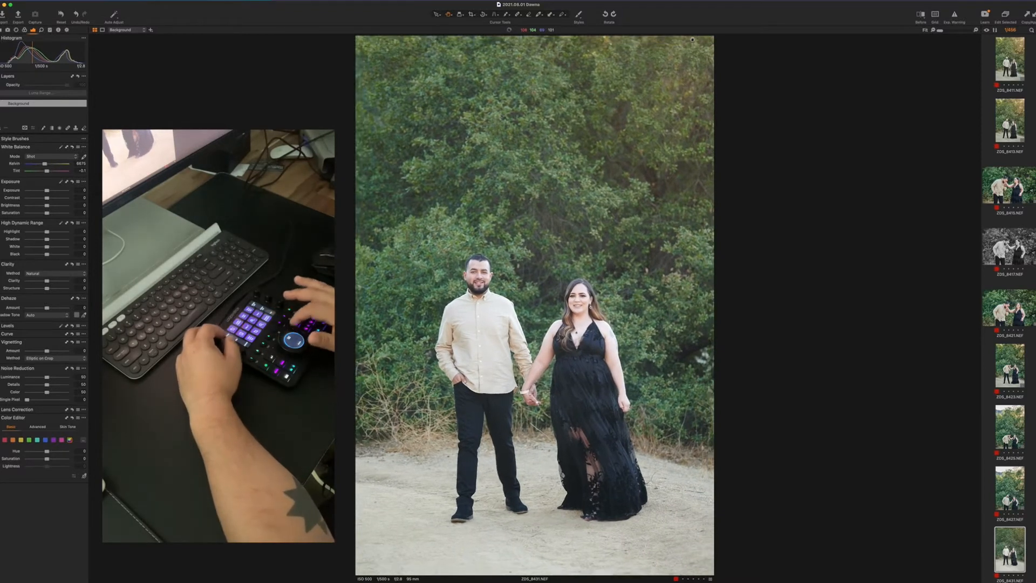
- Apply the copied adjustments to ZDS_8431.NEF in its original rotation and set its exposure to -0.6
key("super+alt+r")
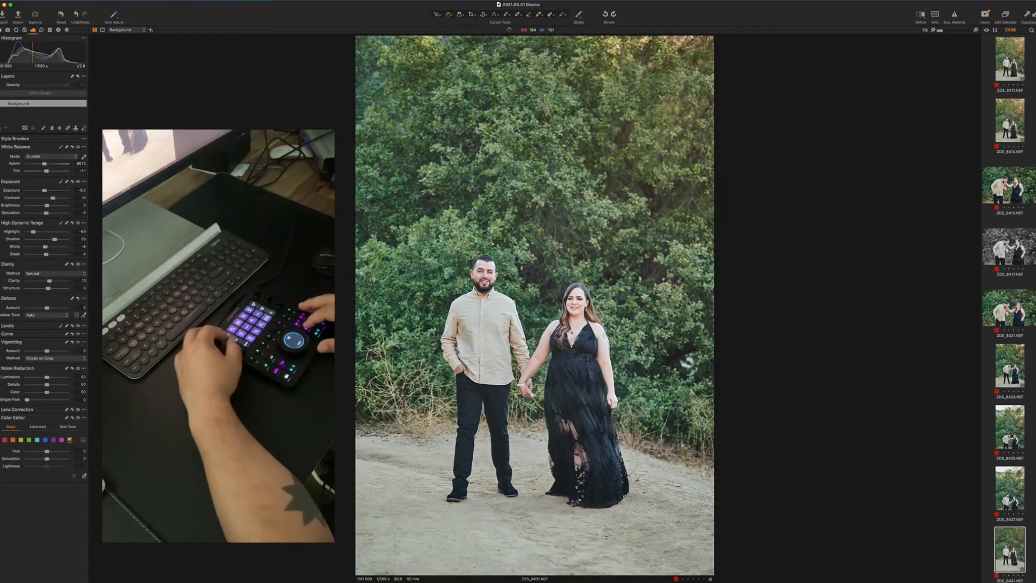
key("q+Left")
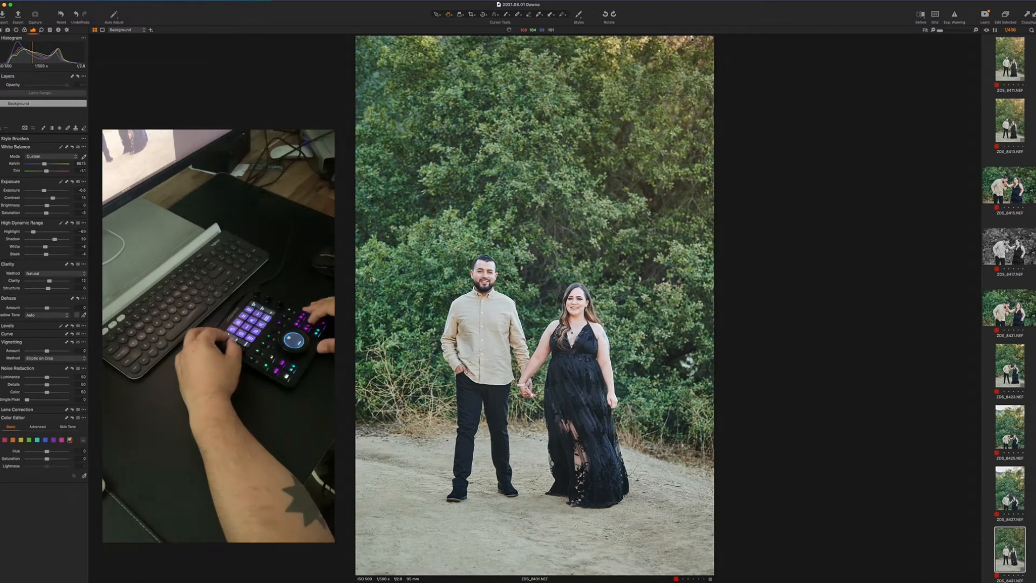
- Compare ZDS_8434.NEF with ZDS_8431.NEF, apply the copied adjustments to ZDS_8434.NEF, and set its exposure to -0.5 and shadows to 40
key("Right")
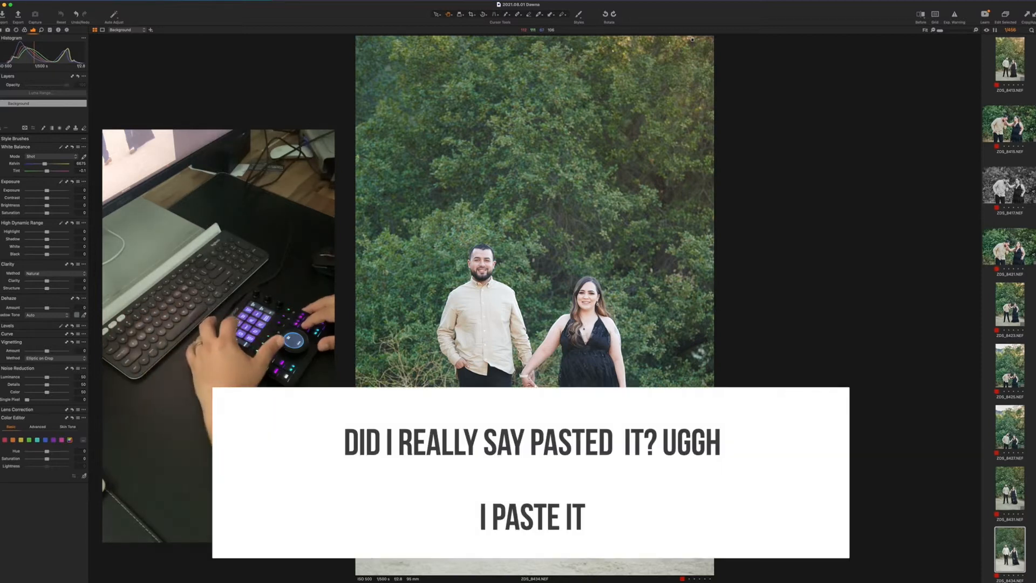
key("Left")
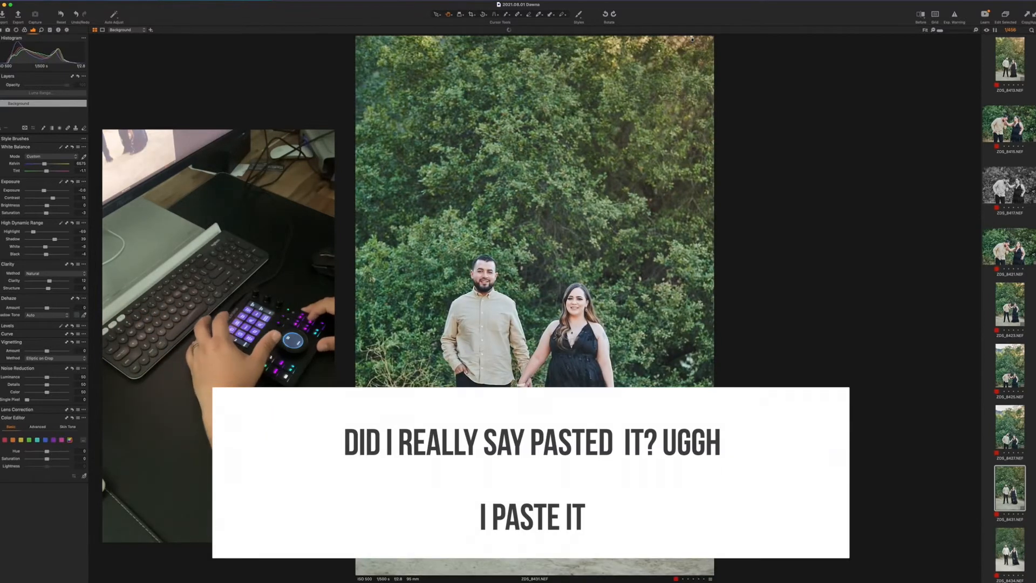
key("Right")
key("super+shift+v")
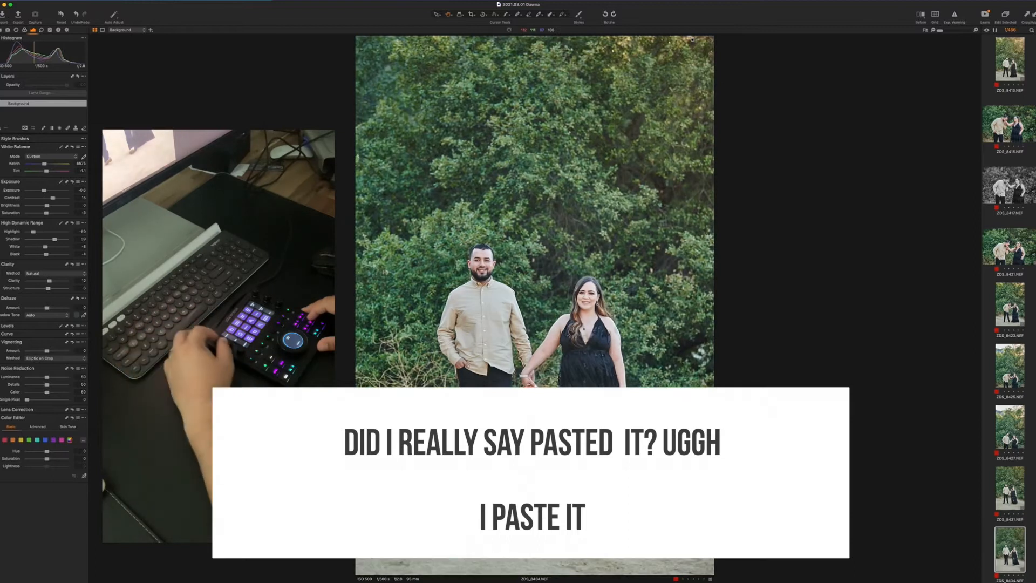
key("q+Up")
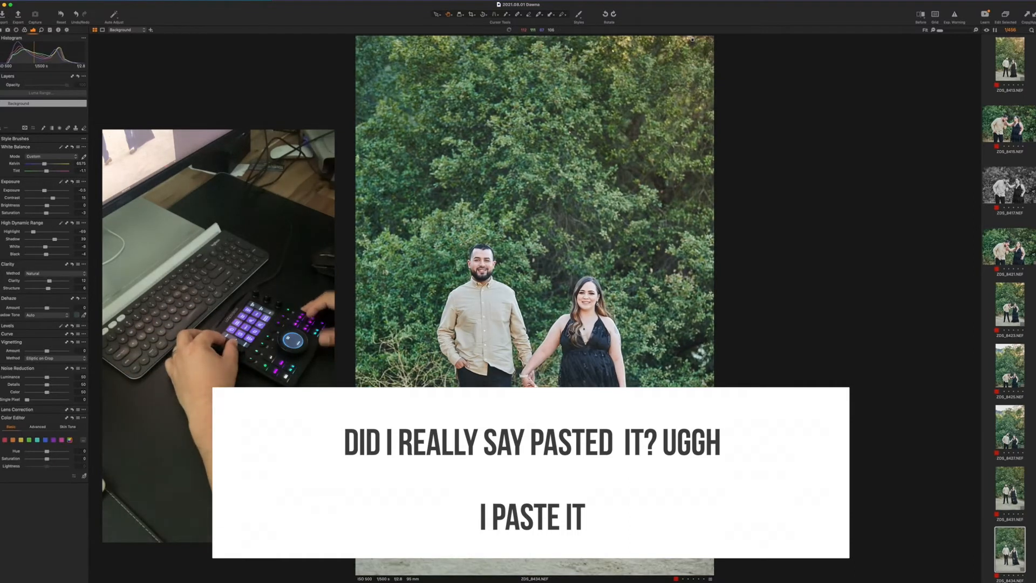
key("s+Up")
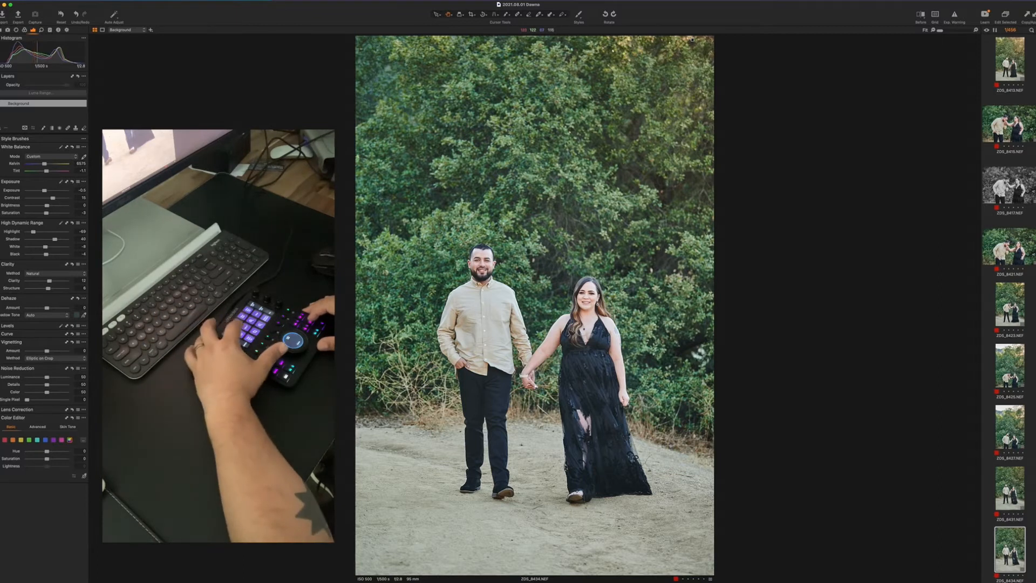
- Carry the adjustments over to ZDS_8436.NEF, ZDS_8438.NEF, ZDS_8440.NEF and ZDS_8442.NEF, using exposure -0.6 from ZDS_8440.NEF on
key("Right")
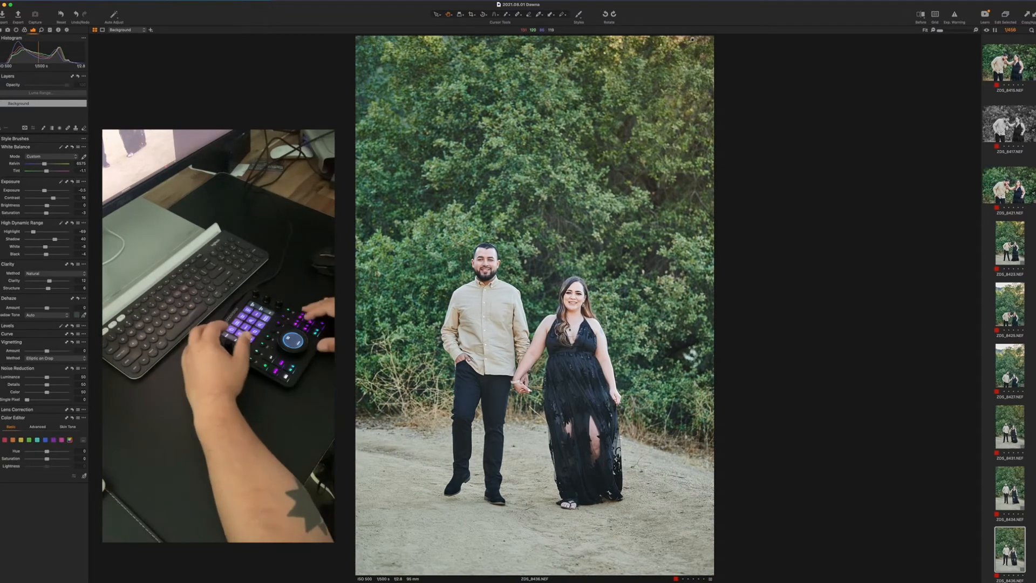
key("Right")
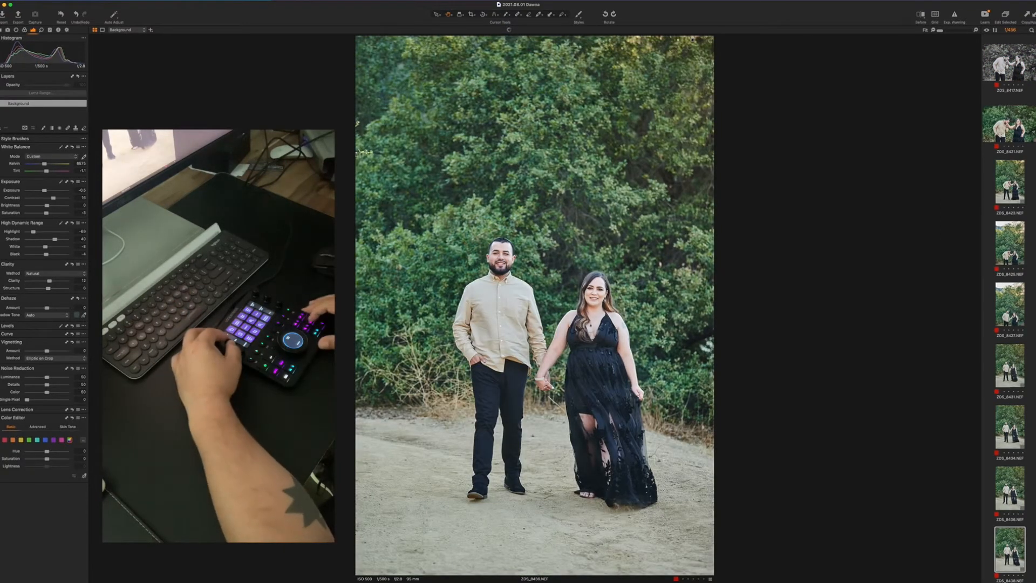
key("Right")
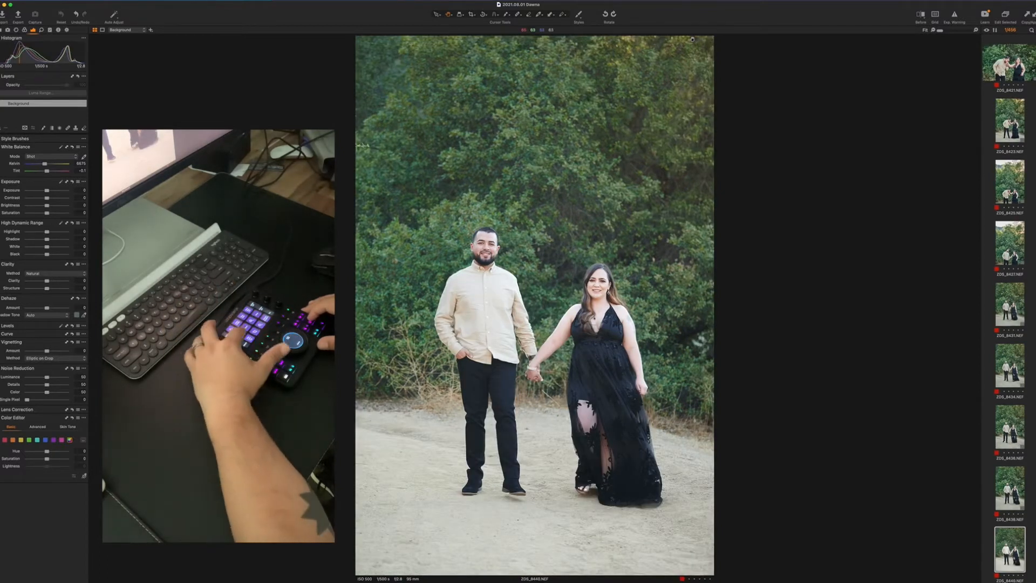
key("super+shift+v")
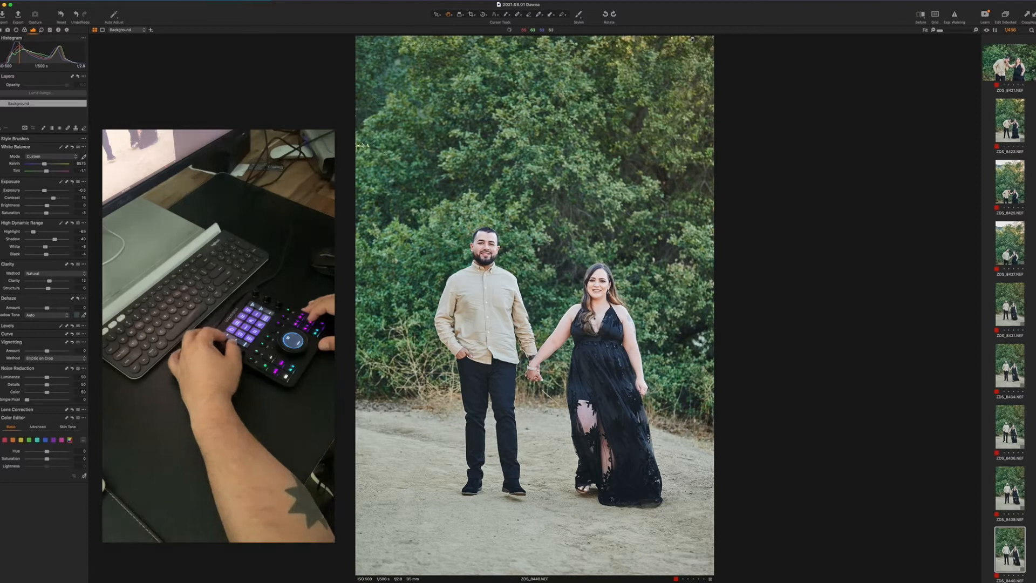
key("q+Down")
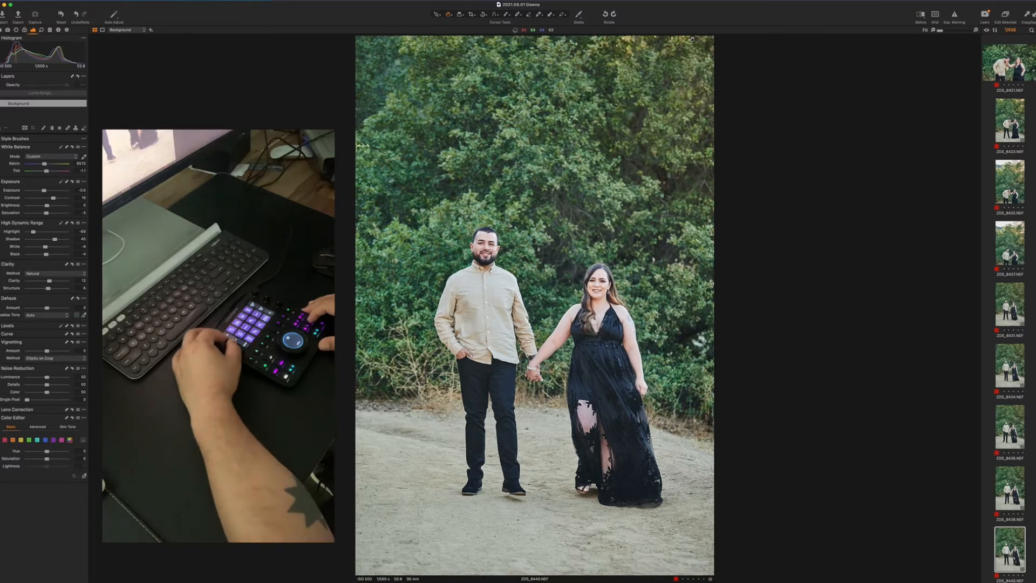
key("Right")
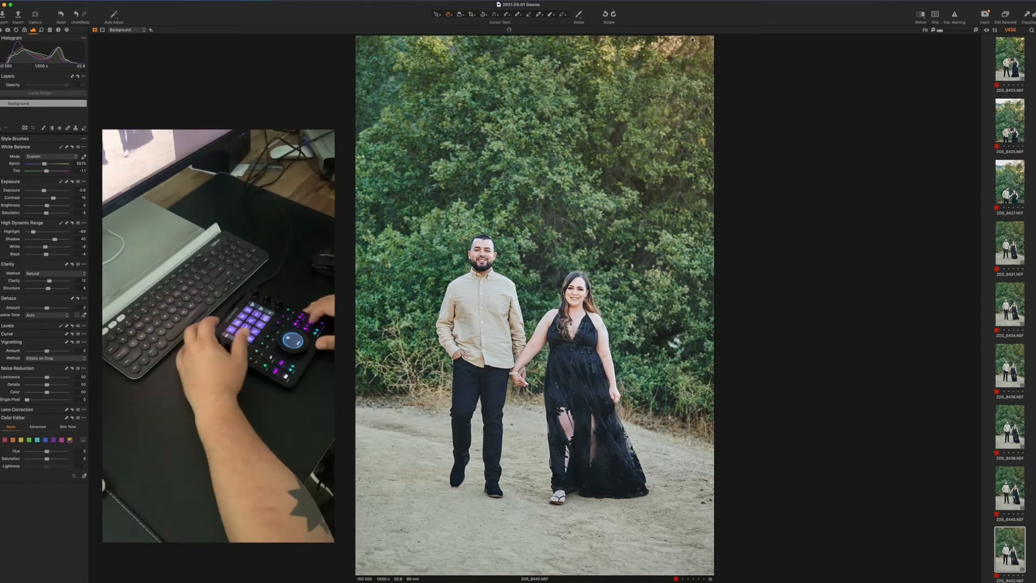
- Apply the copied adjustments to ZDS_8444.NEF and turn it black and white with the built-in Black & White preset
key("Right")
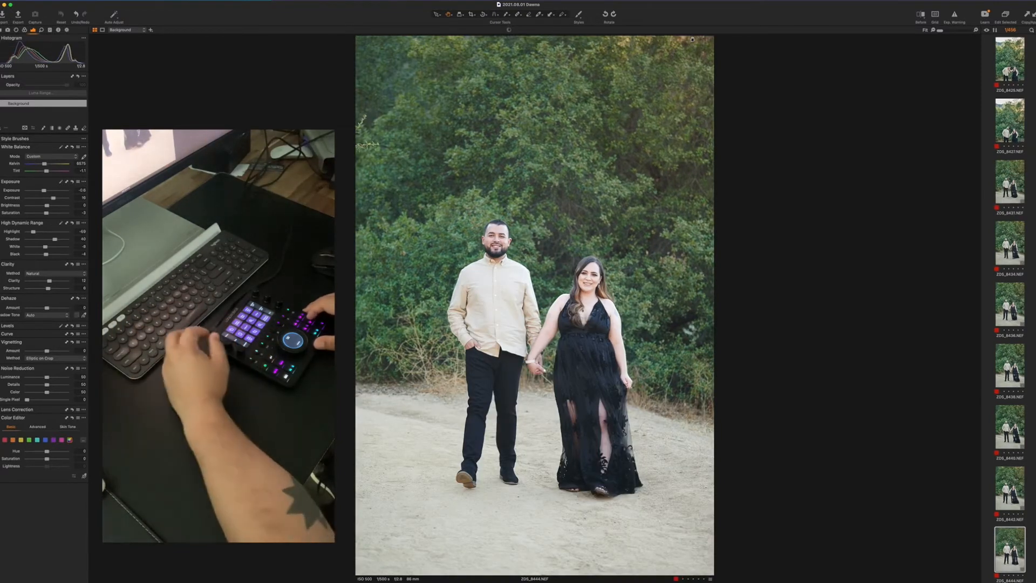
key("super+shift+v")
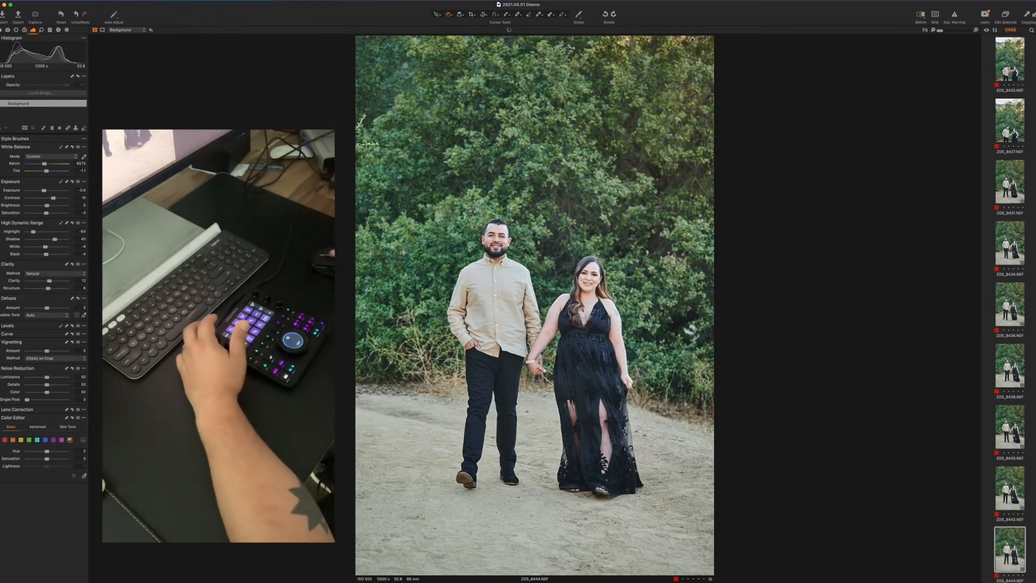
left_click(579, 15)
mouse_move(620, 43)
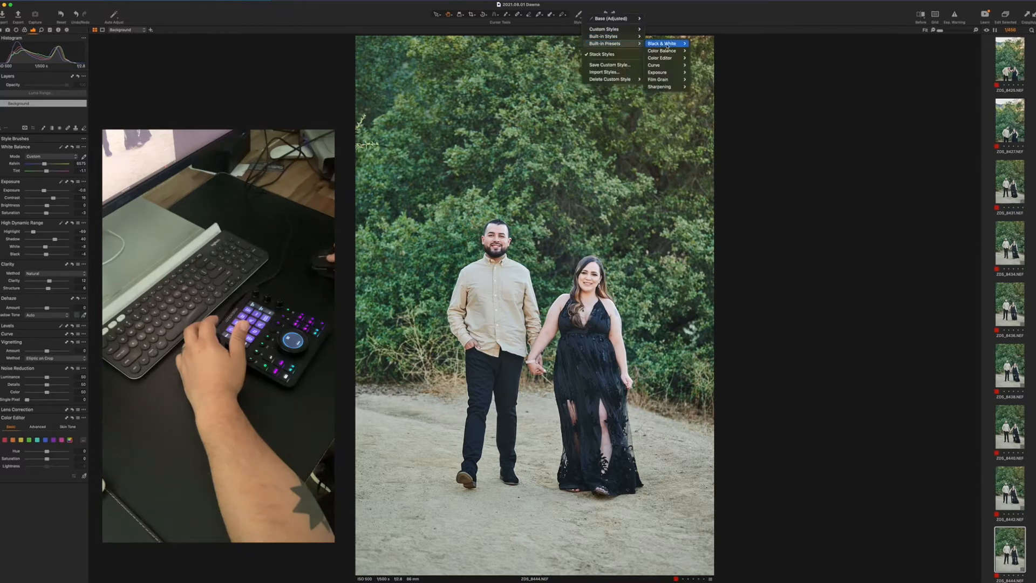
mouse_move(667, 44)
left_click(704, 43)
- Work through the photos after ZDS_8444.NEF, carrying the adjustments over up to ZDS_8475.NEF and using exposure -0.3 on ZDS_8475.NEF
key("Right")
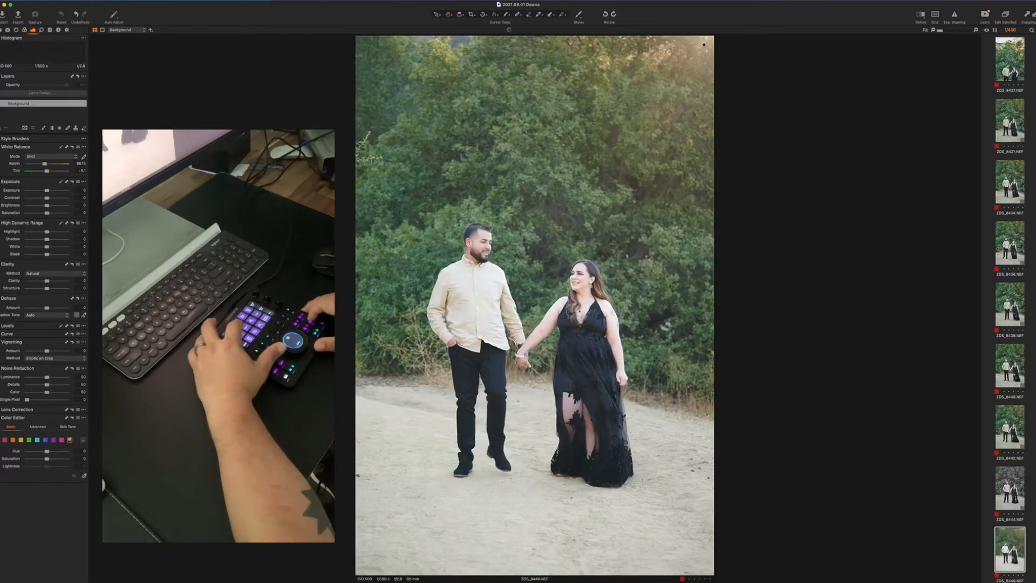
key("Right")
key("Right")
key("Right")
key("Right")
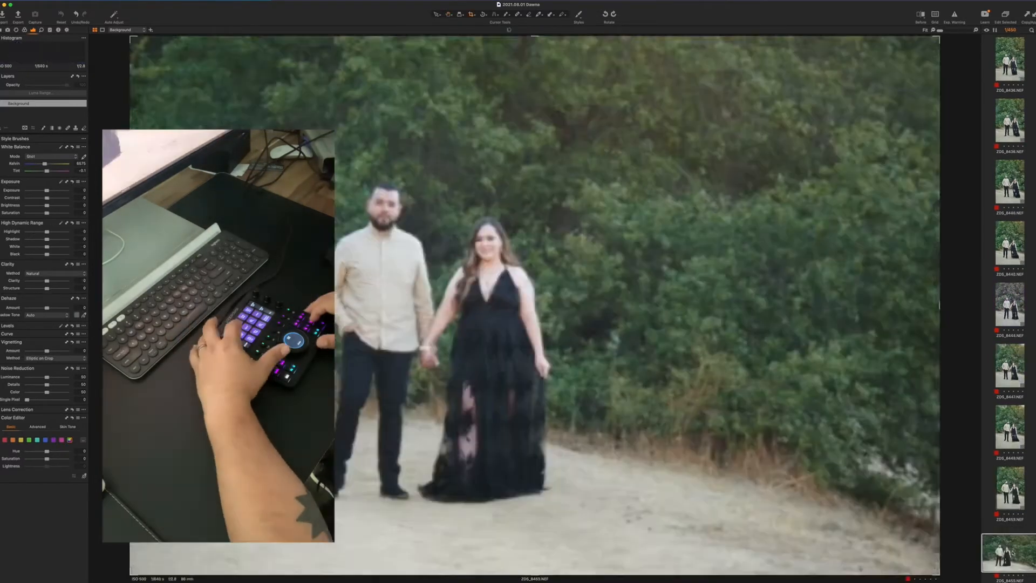
key("Right")
key("Right")
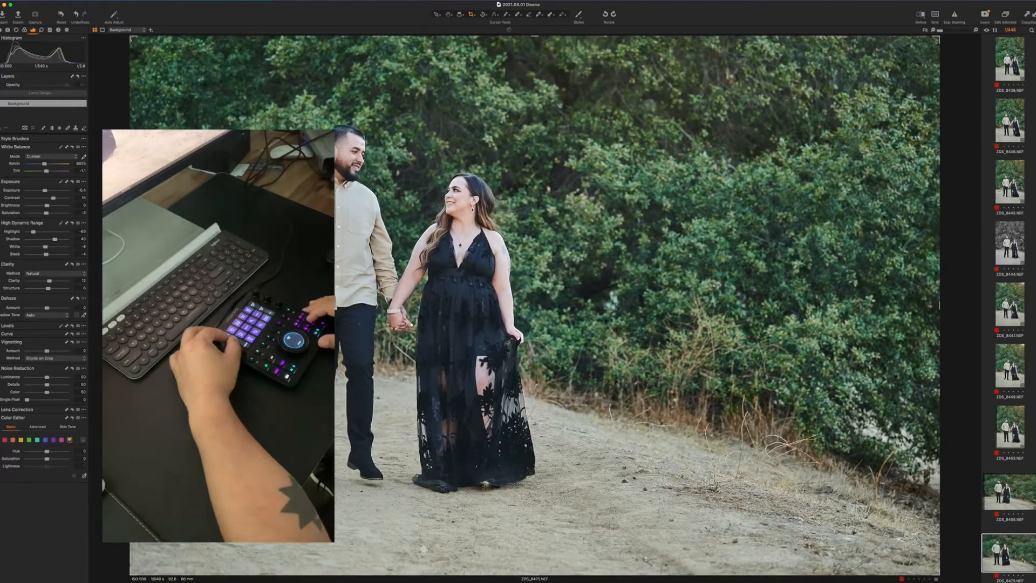
- Make a black-and-white variant of ZDS_8475.NEF and carry the adjustments on through ZDS_8485.NEF, with exposure -0.4 on ZDS_8485.NEF
key("Right")
key("Right")
key("Right")
key("Right")
key("Right")
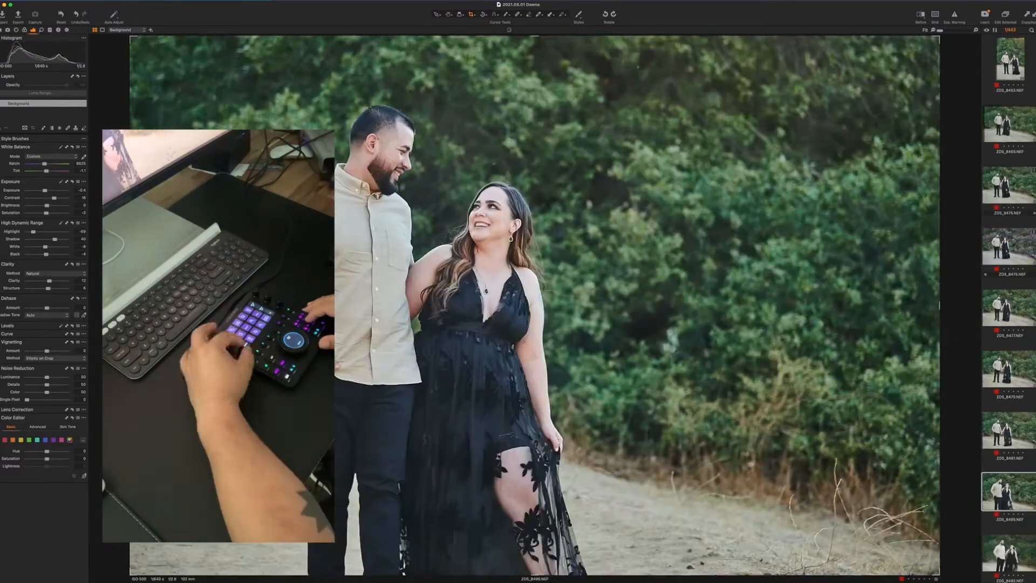
- Continue editing the series through ZDS_8688.NEF and ZDS_8690.NEF, using white balance 7725 K, tint -1.1 and exposure -0.3
key("Right")
key("Right")
key("Right")
key("Right")
key("Right")
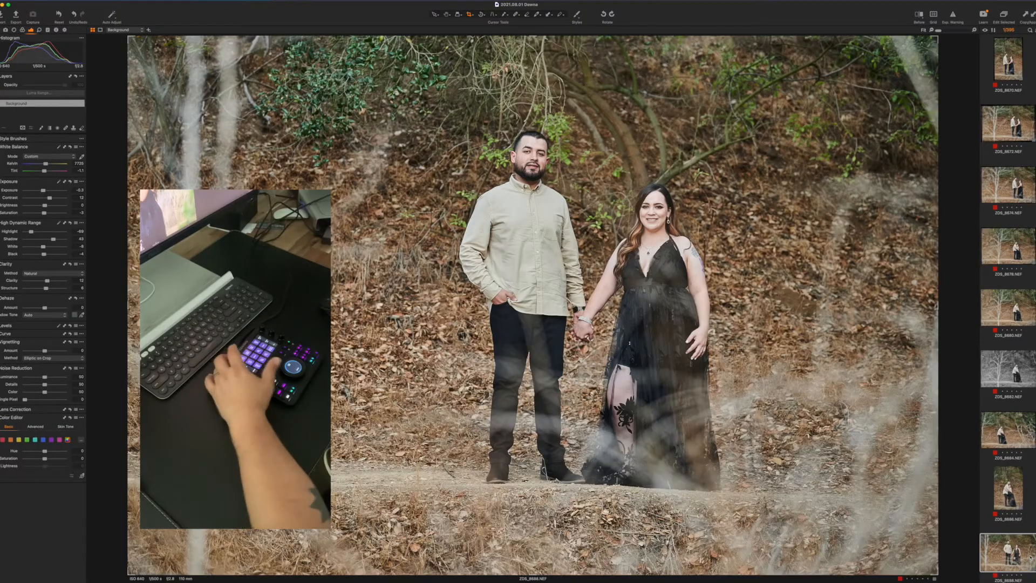
key("Right")
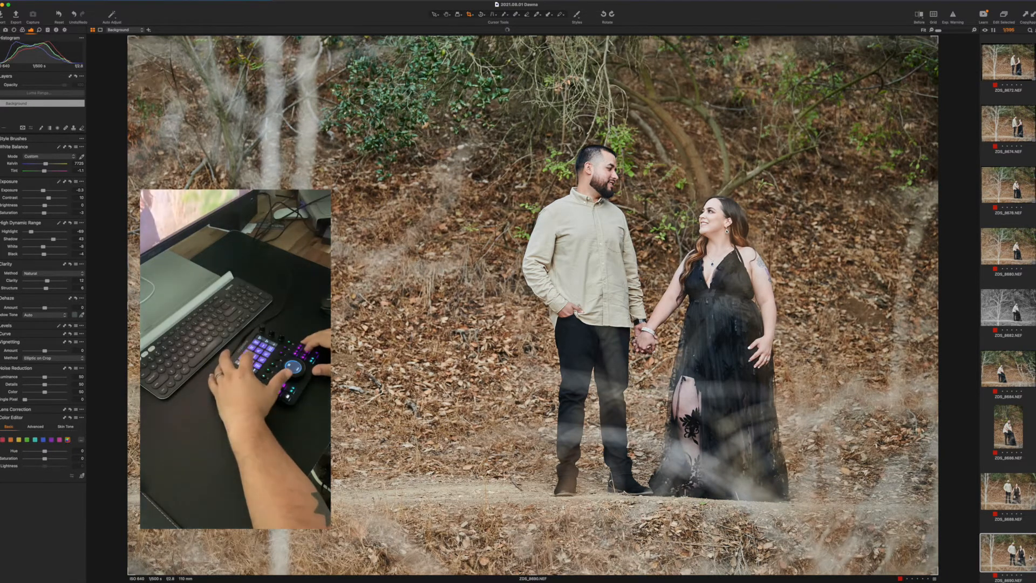
- Apply the copied adjustments to ZDS_8692.NEF, straighten it slightly, and turn it black and white with a built-in preset
key("Right")
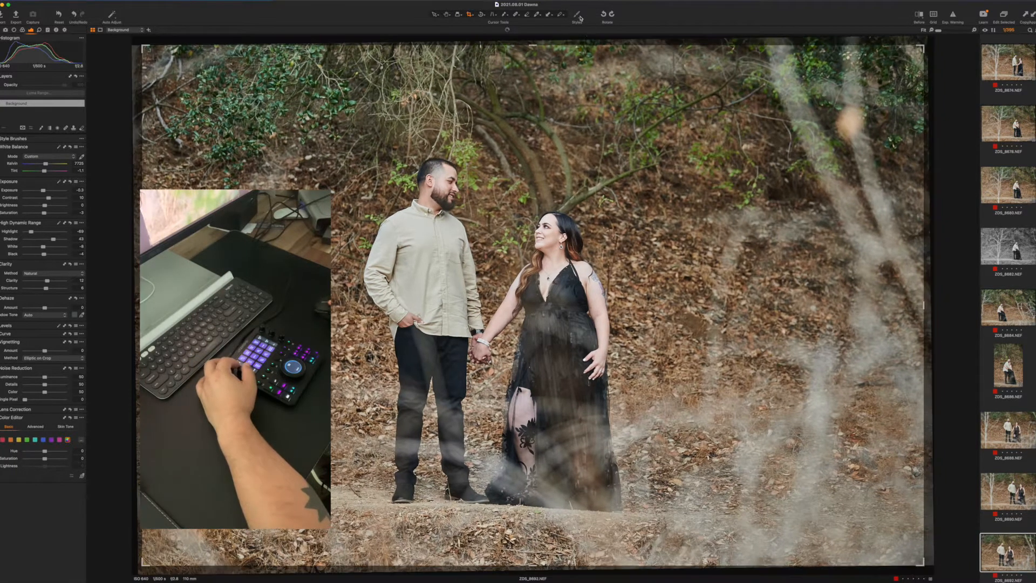
left_click(577, 16)
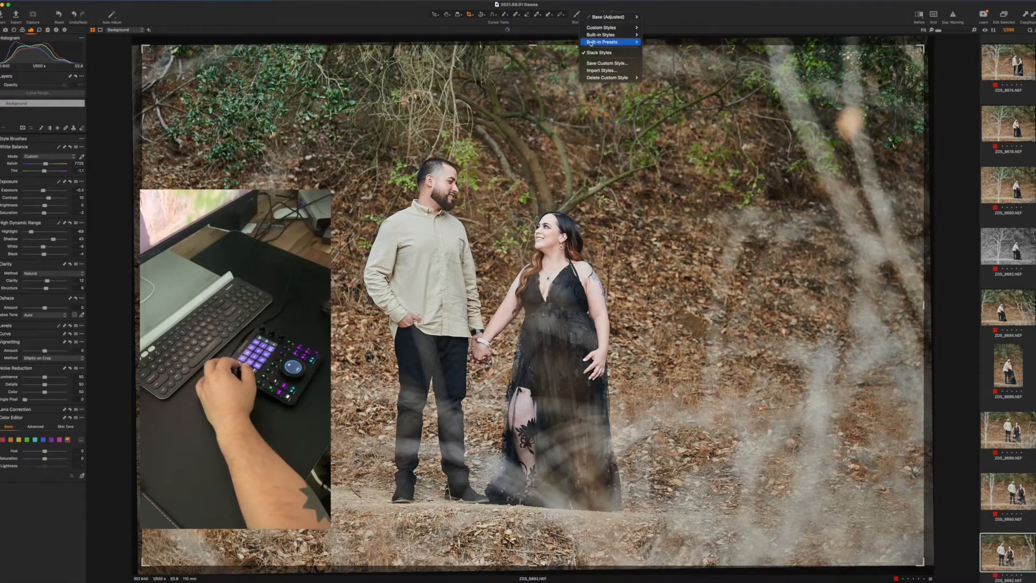
mouse_move(626, 43)
left_click(695, 42)
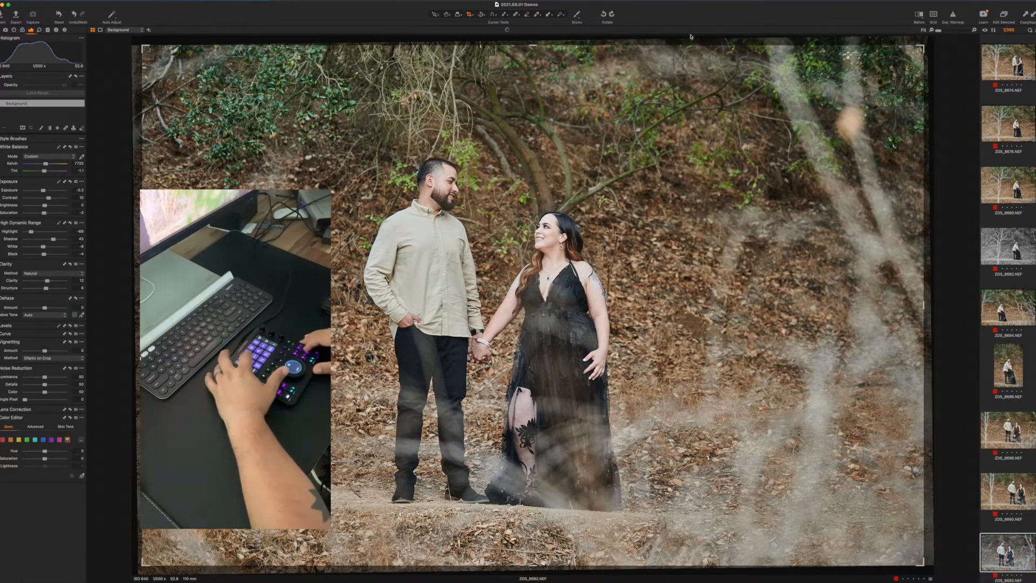
- Apply the copied adjustments to ZDS_8694.NEF, ZDS_8696.NEF and ZDS_8698.NEF
key("Right")
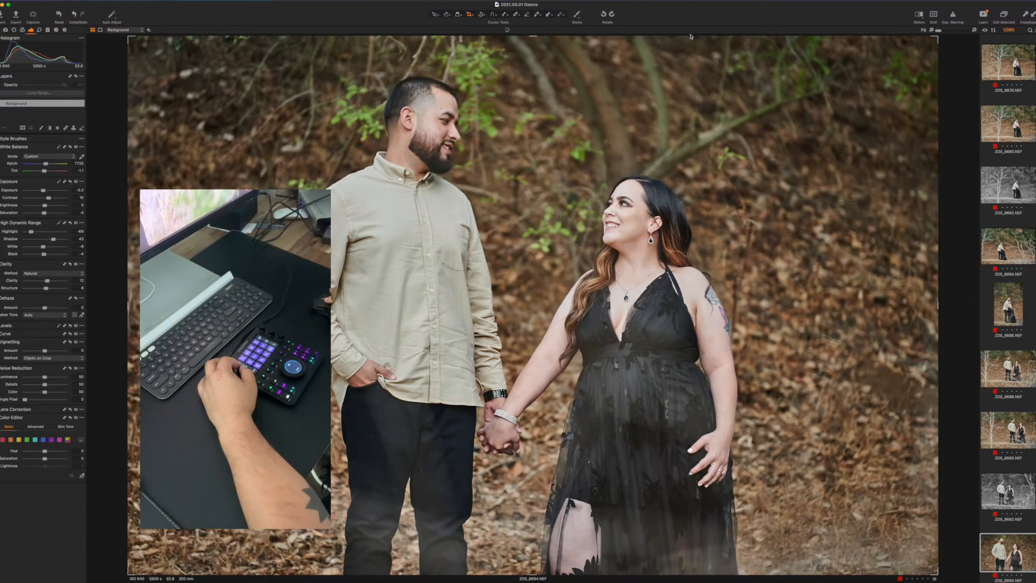
key("Right")
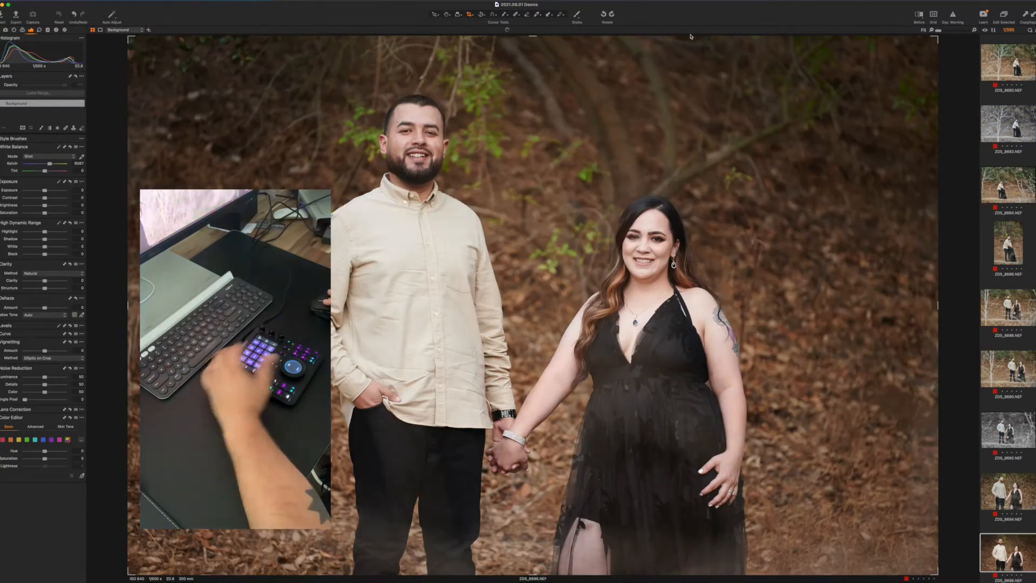
key("super+shift+v")
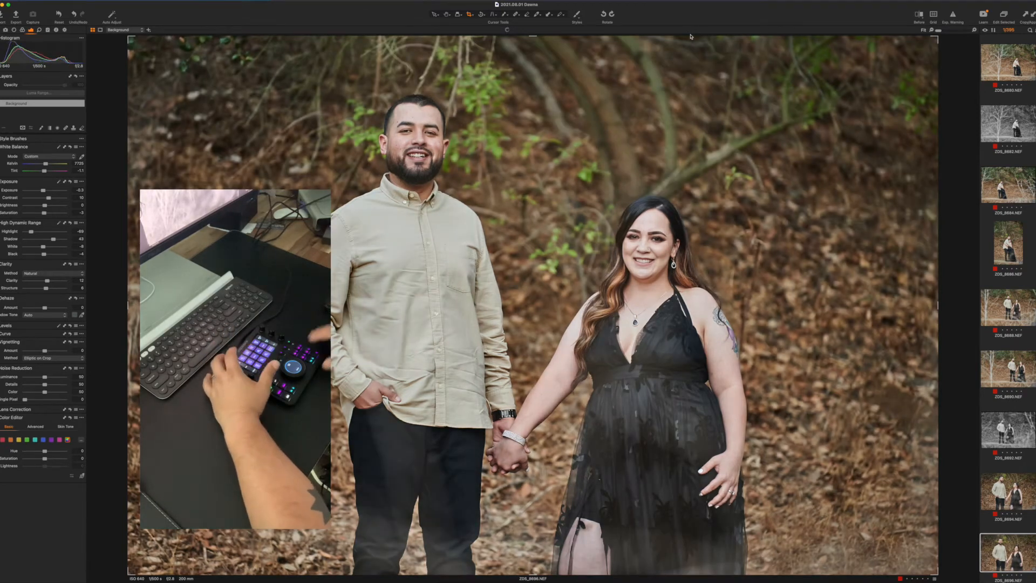
key("Right")
key("super+shift+v")
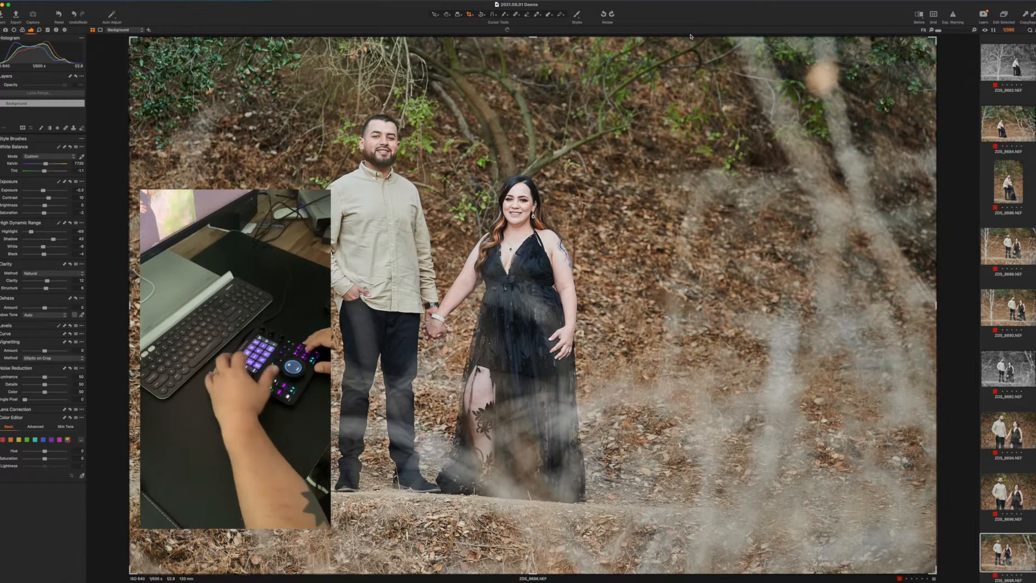
- Create a second variant of ZDS_8698.NEF and turn it black and white with a built-in preset
key("F8")
left_click(577, 15)
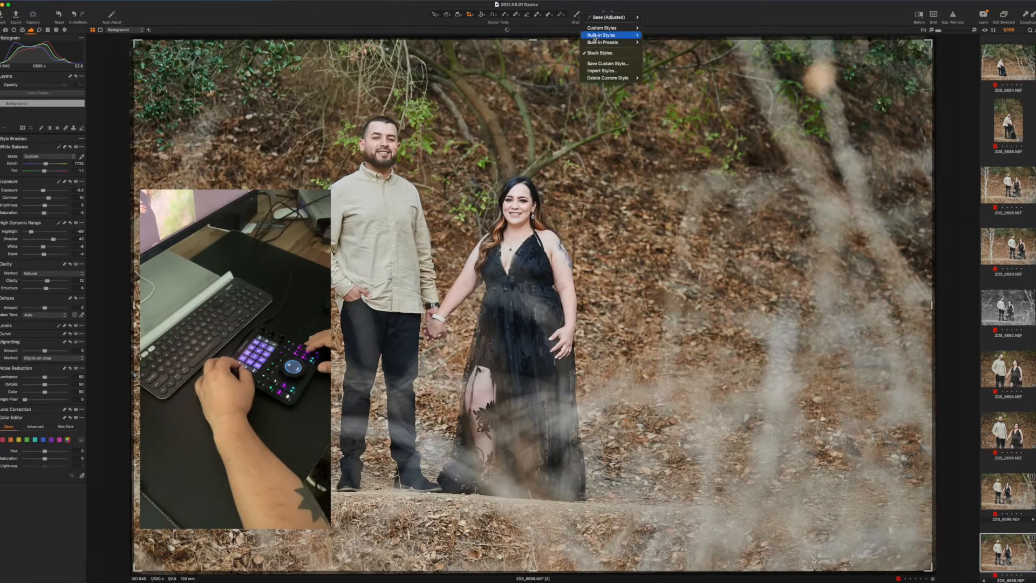
mouse_move(621, 42)
left_click(690, 37)
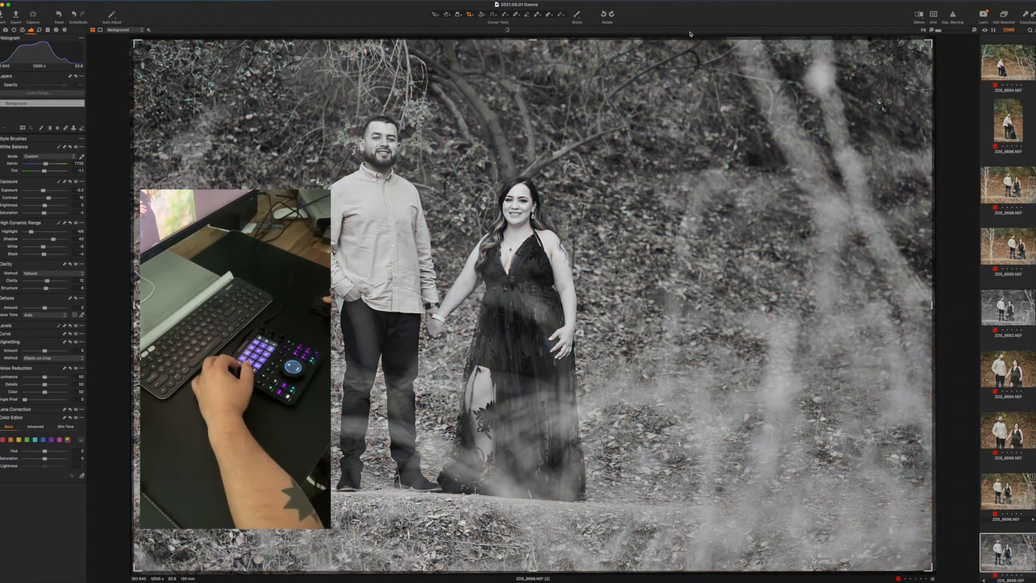
- Remove ZDS_8700.NEF, ZDS_8704.NEF and ZDS_8706.NEF from the selection, and apply the copied adjustments to ZDS_8702.NEF and ZDS_8708.NEF
key("Right")
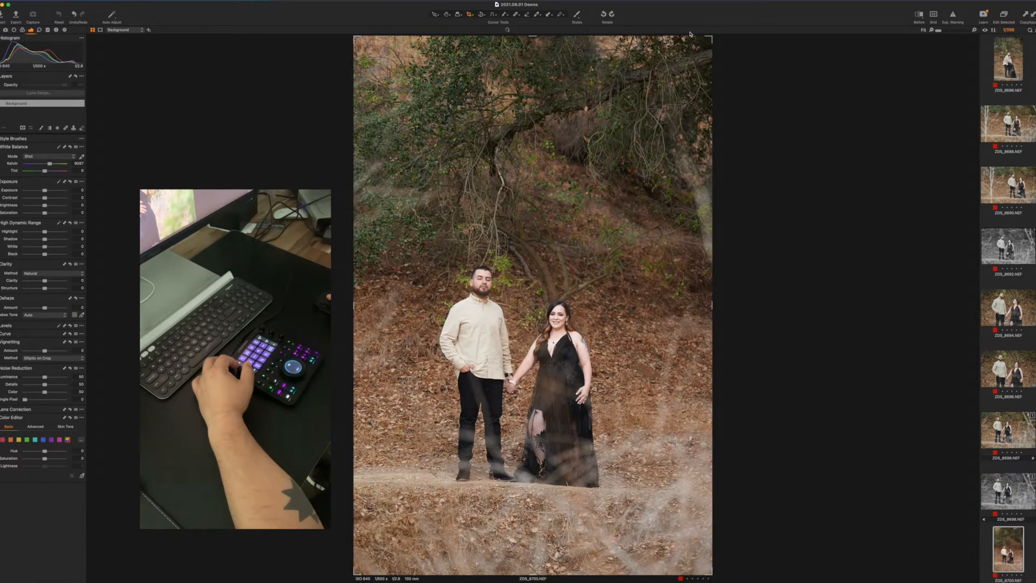
key("Right")
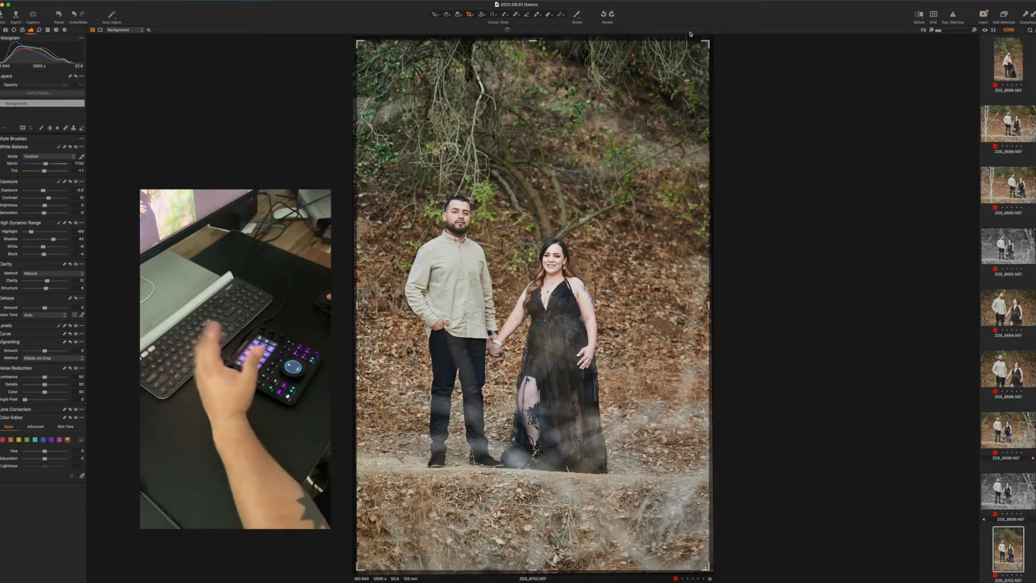
key("Right")
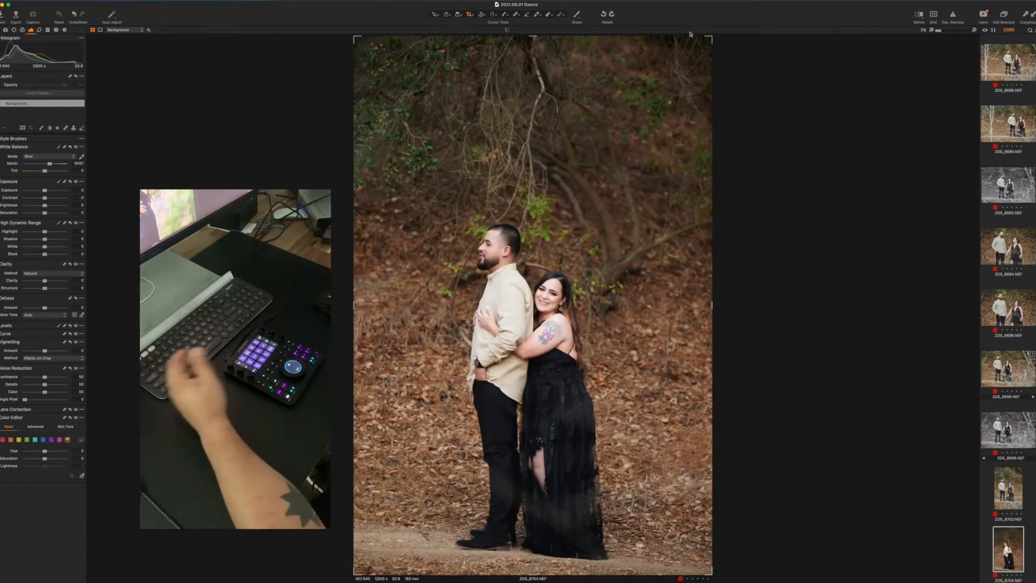
key("Right")
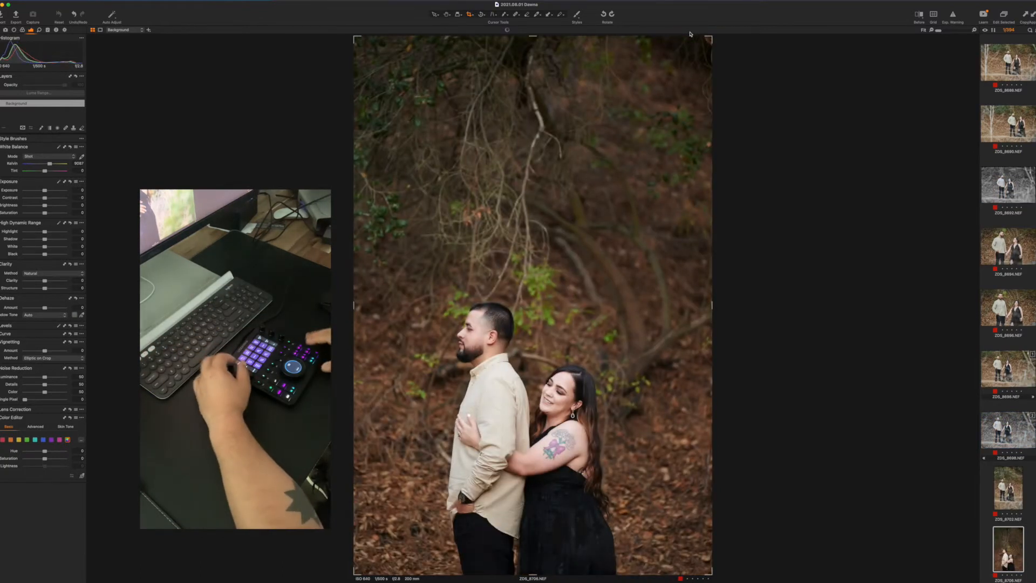
key("Delete")
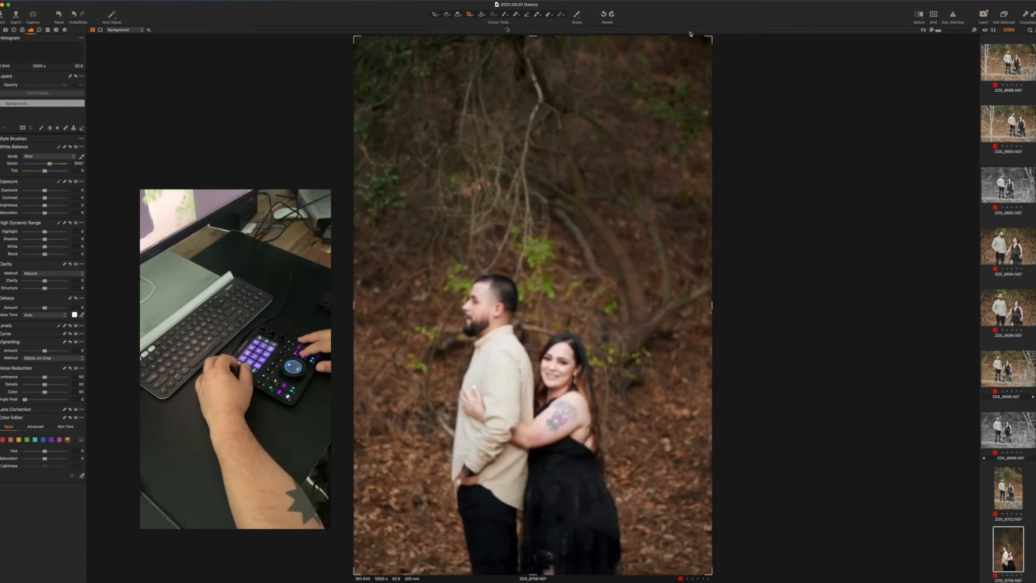
key("super+shift+v")
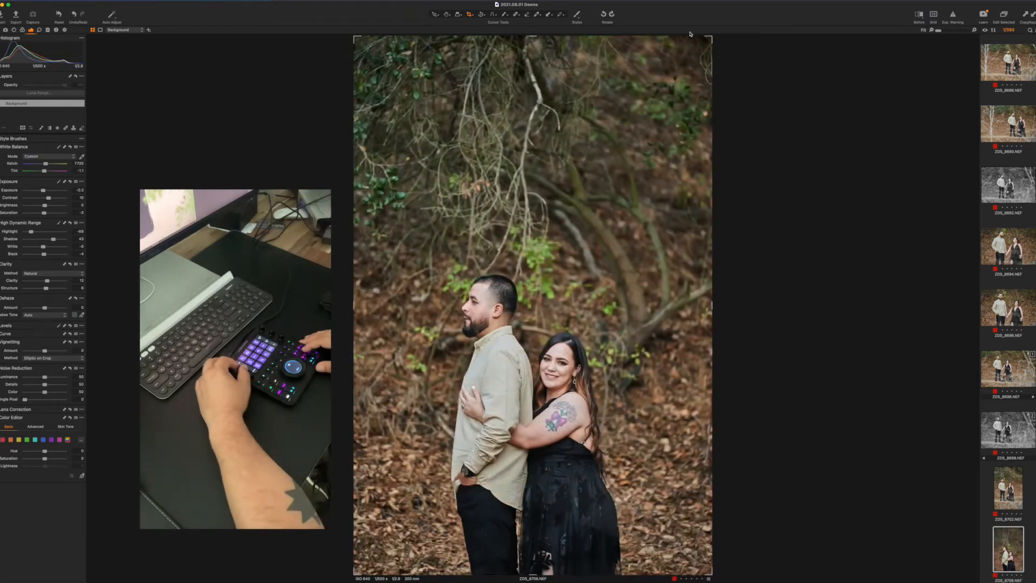
- Apply the copied adjustments to ZDS_8710.NEF, ZDS_8712.NEF and ZDS_8714.NEF, and remove the unwanted frames up to ZDS_8720.NEF
key("Right")
key("super+shift+v")
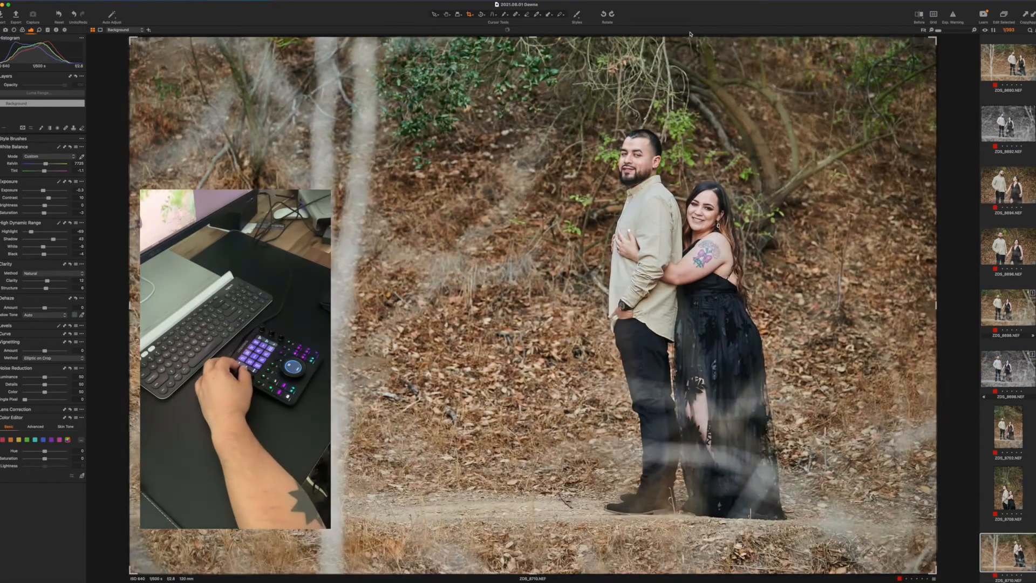
key("Right")
key("Delete")
key("Right")
key("Right")
key("Delete")
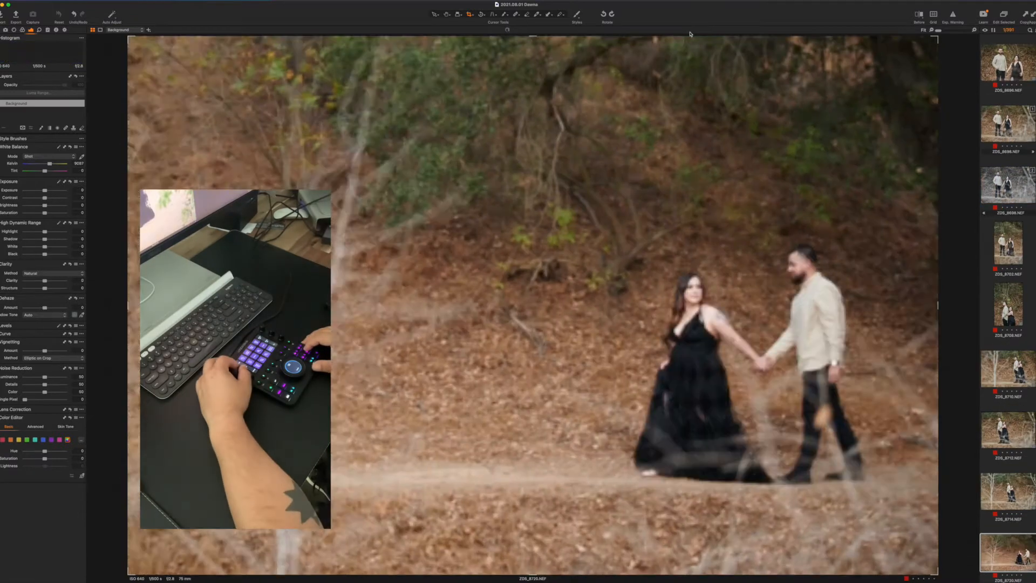
key("Delete")
- Make ZDS_8724.NEF black and white, and edit the following photos through ZDS_8732.NEF with white balance 7775 K and exposure -0.4
key("Right")
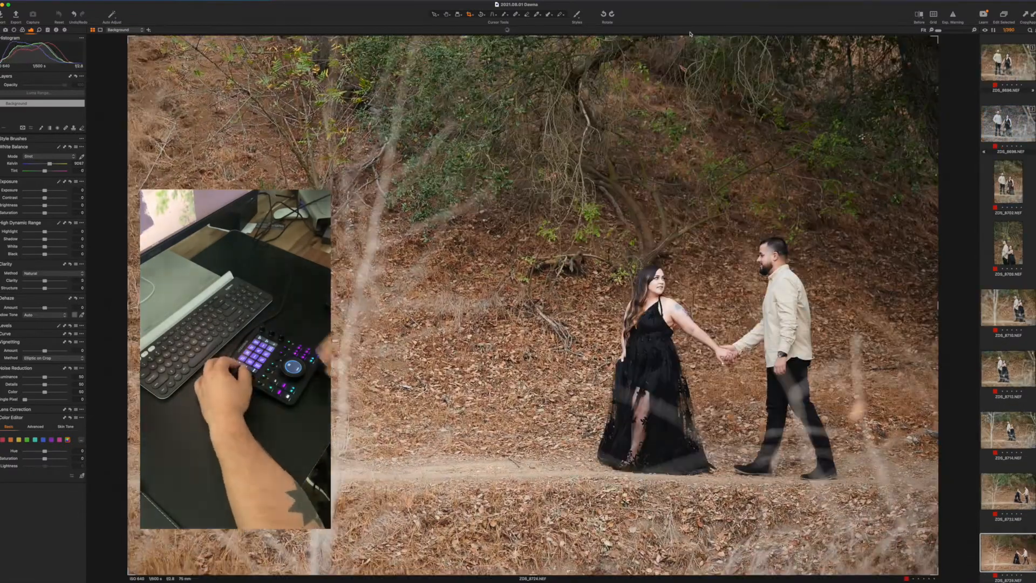
key("Right")
key("Right")
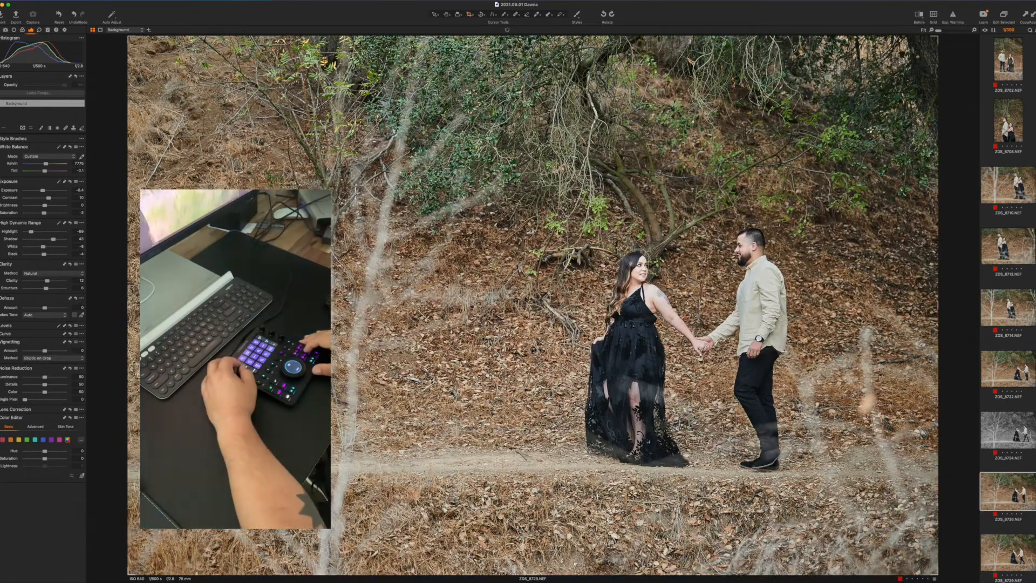
key("Right")
key("Right")
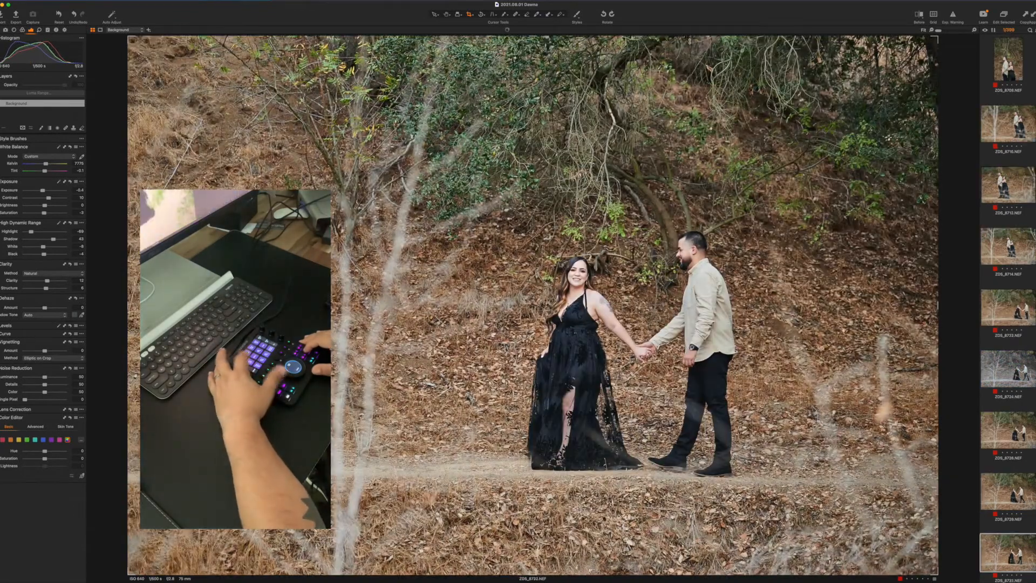
- Create a second variant of ZDS_8732.NEF and turn it black and white with the built-in Black & White preset
key("F3")
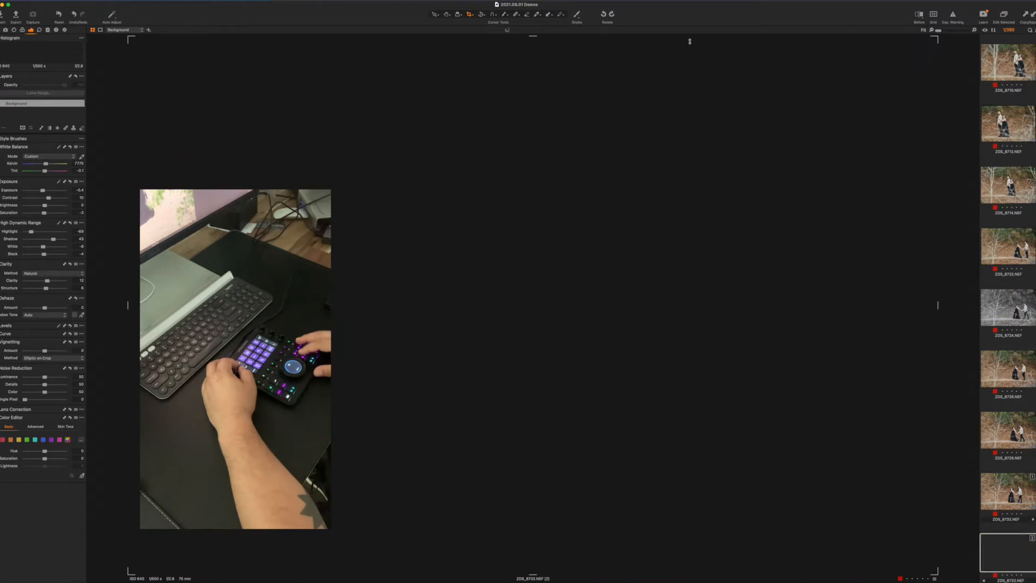
left_click(577, 14)
mouse_move(594, 40)
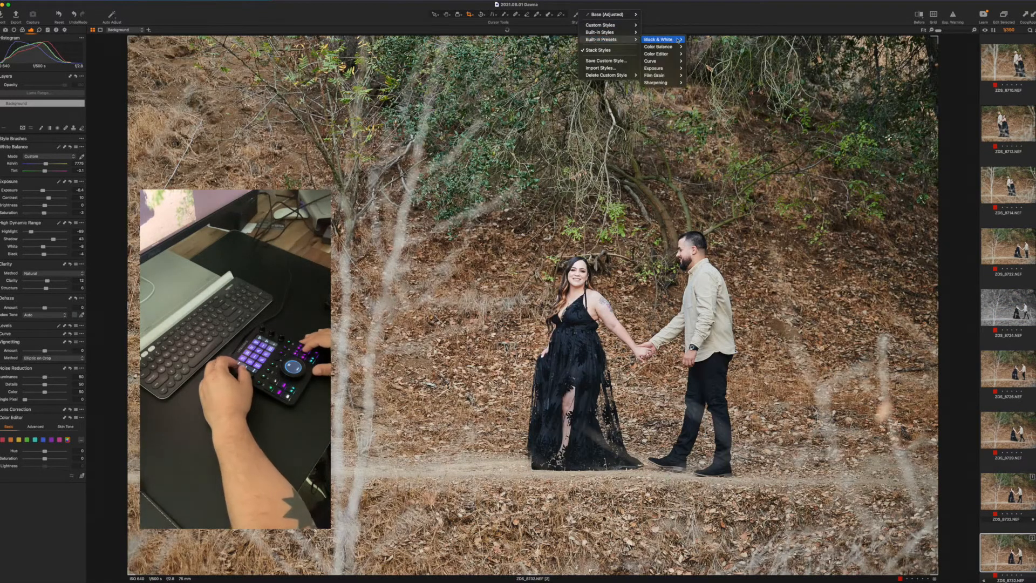
mouse_move(664, 37)
left_click(707, 37)
- Apply the copied adjustments to ZDS_8734.NEF and ZDS_8738.NEF, and remove ZDS_8742.NEF from the selection
key("Right")
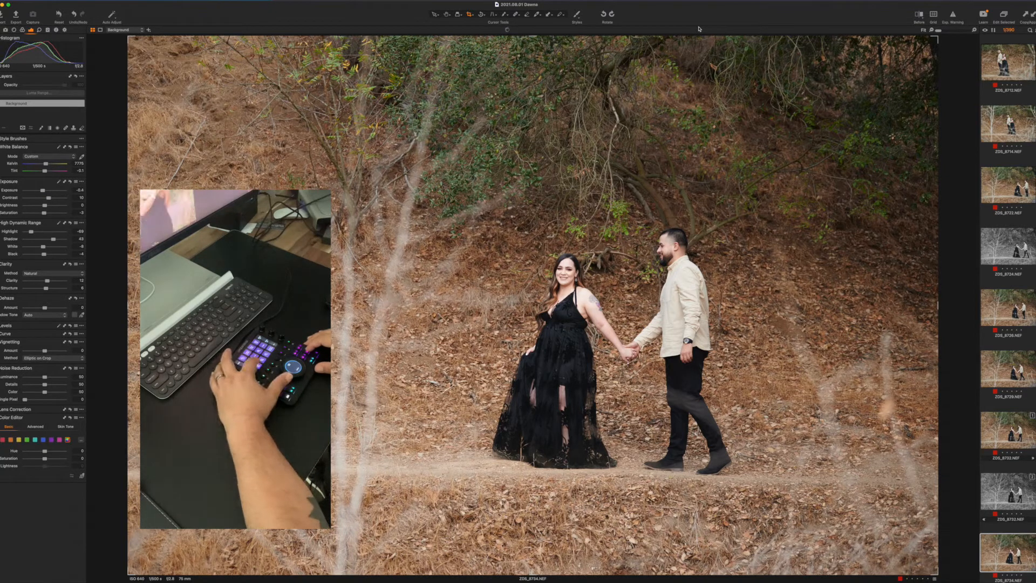
key("Right")
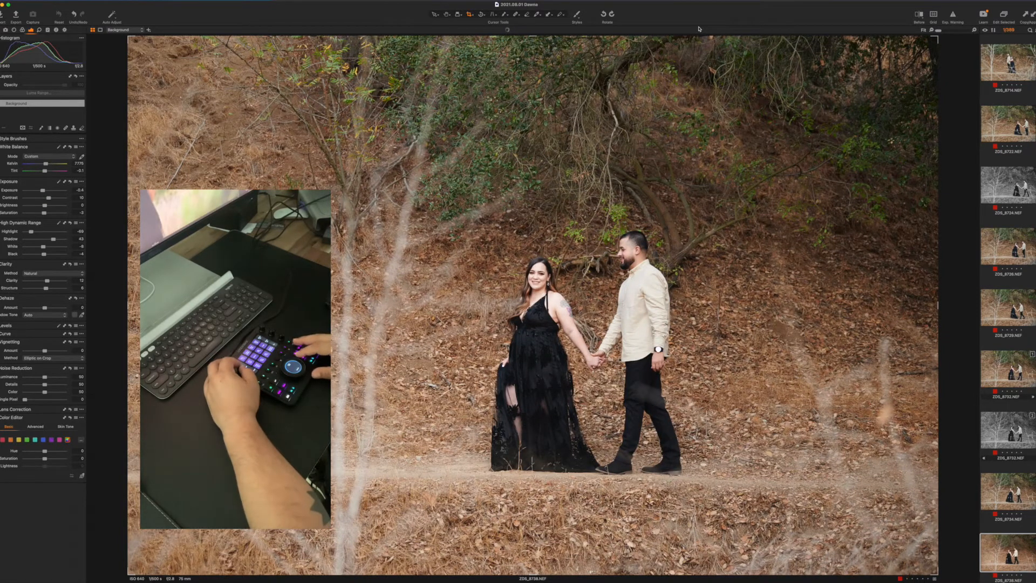
key("super+shift+v")
key("Right")
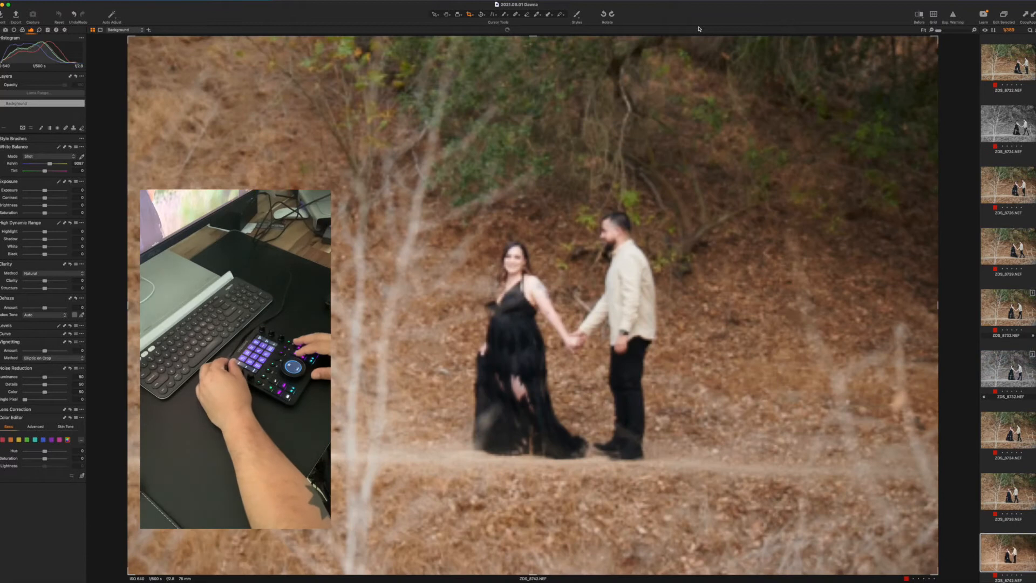
key("super+BackSpace")
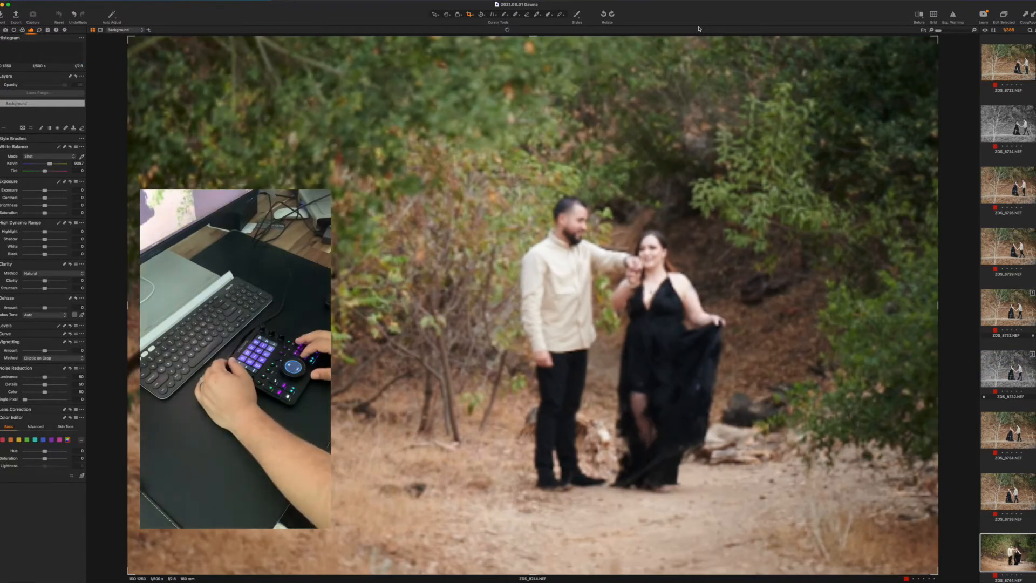
- Apply the copied adjustments to ZDS_8744.NEF, set its exposure to -0.2 and warm its white balance
key("super+shift+v")
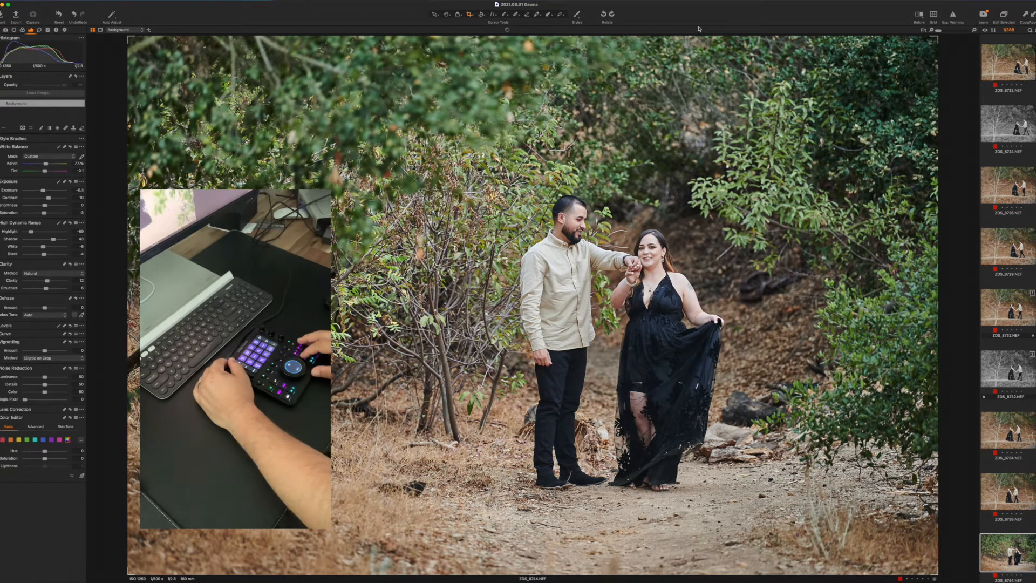
key("q+Up")
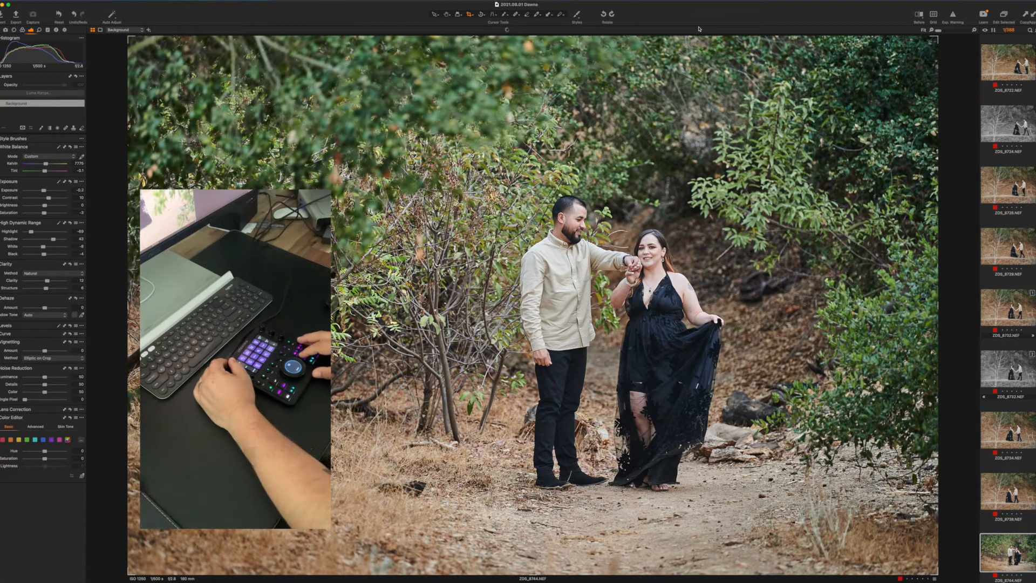
key("t+Up")
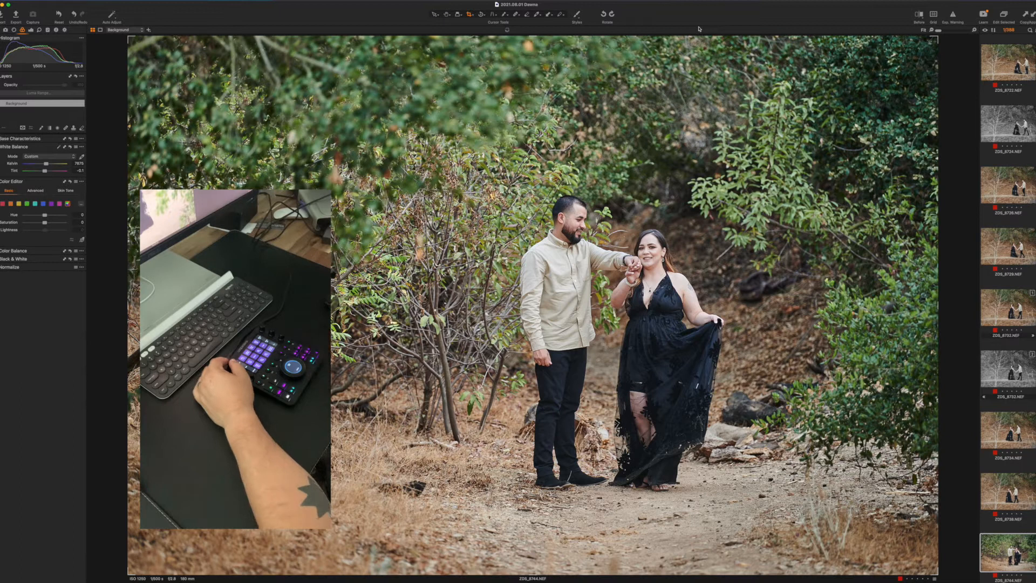
key("t+Up")
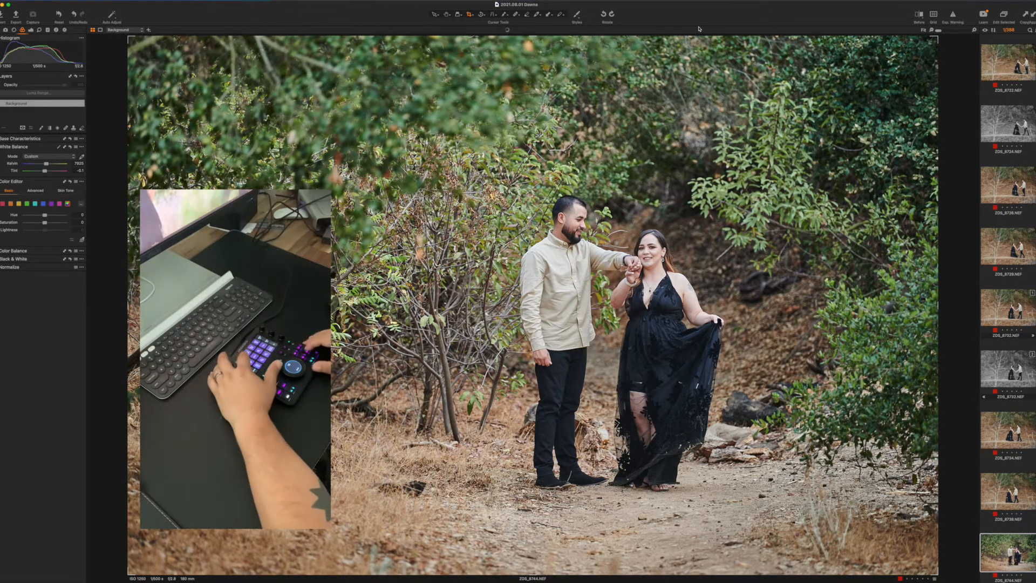
- Remove ZDS_8749.NEF from the selection, apply the copied adjustments to ZDS_8752.NEF and set its contrast to 12
key("Right")
key("Right")
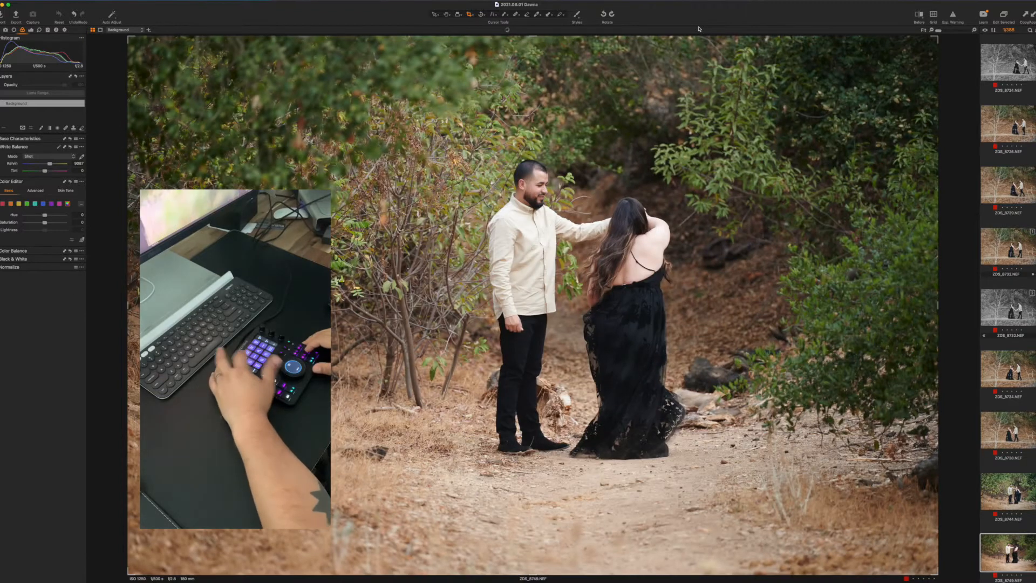
key("Right")
key("super+shift+v")
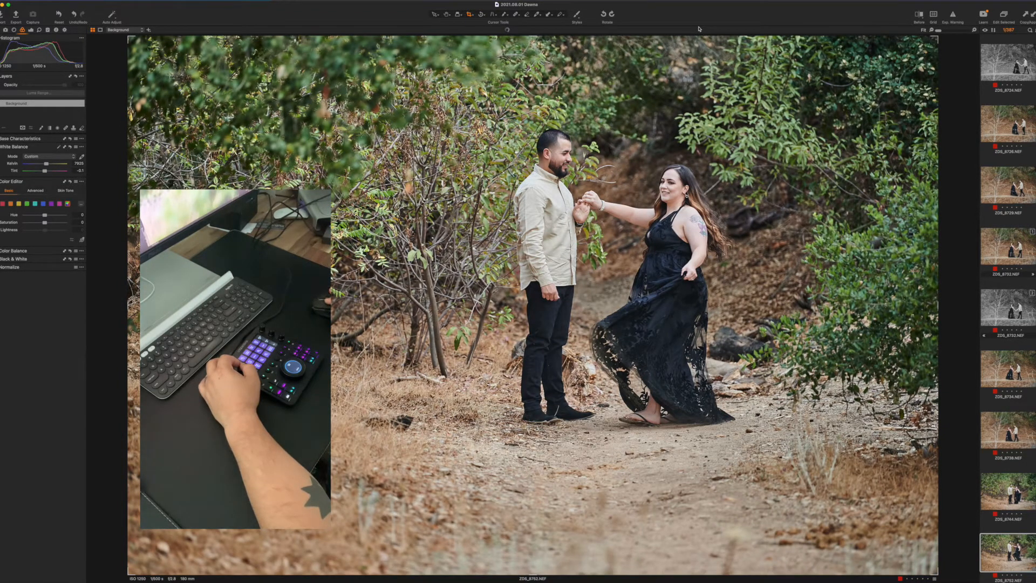
key("ctrl+alt+e")
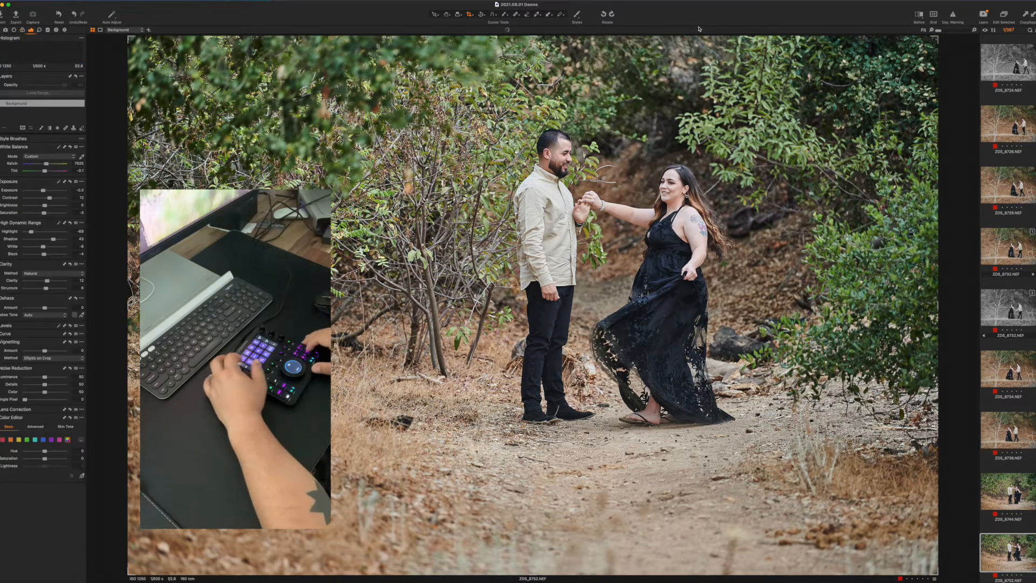
key("Up")
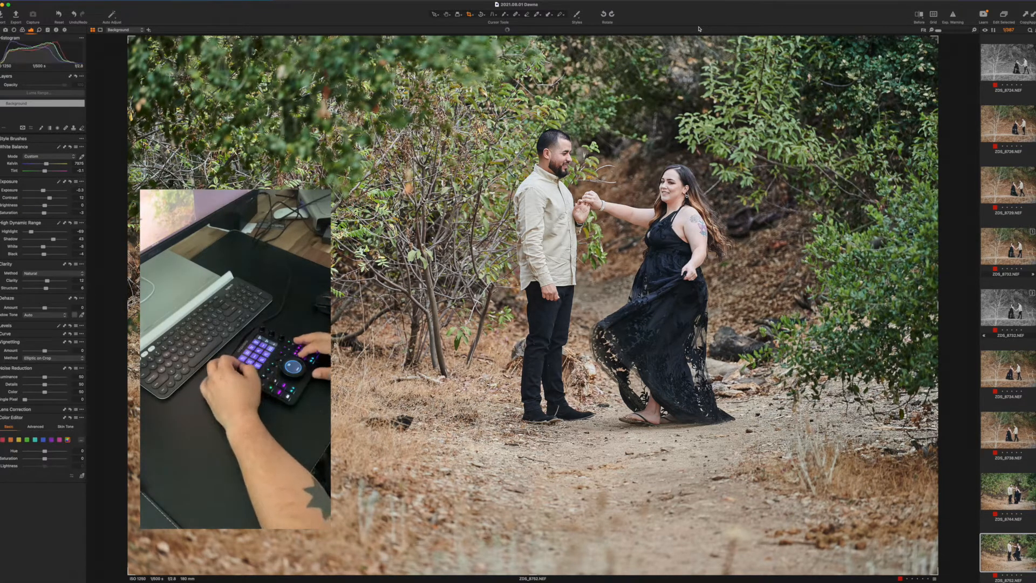
- Apply the copied adjustments to ZDS_8753.NEF and ZDS_8755.NEF
key("Right")
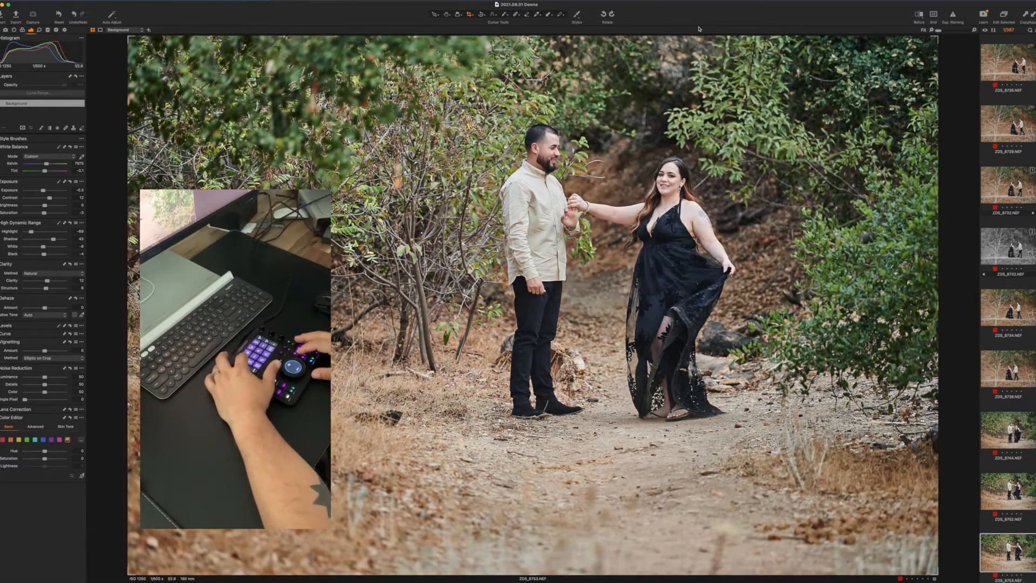
key("Right")
key("super+shift+v")
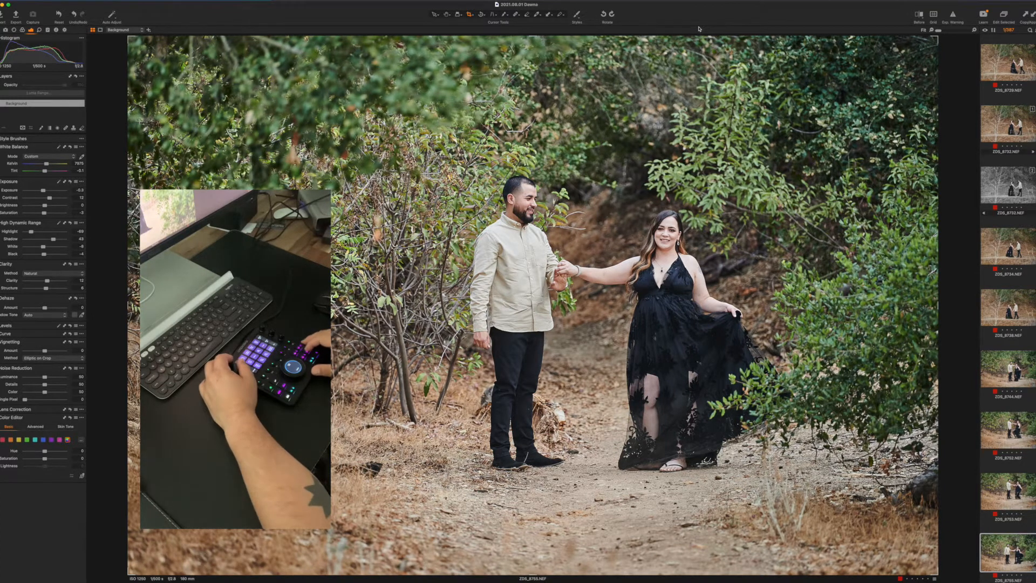
- Create a second variant of ZDS_8755.NEF and apply the built-in Black & White preset Color - Default to it
key("F3")
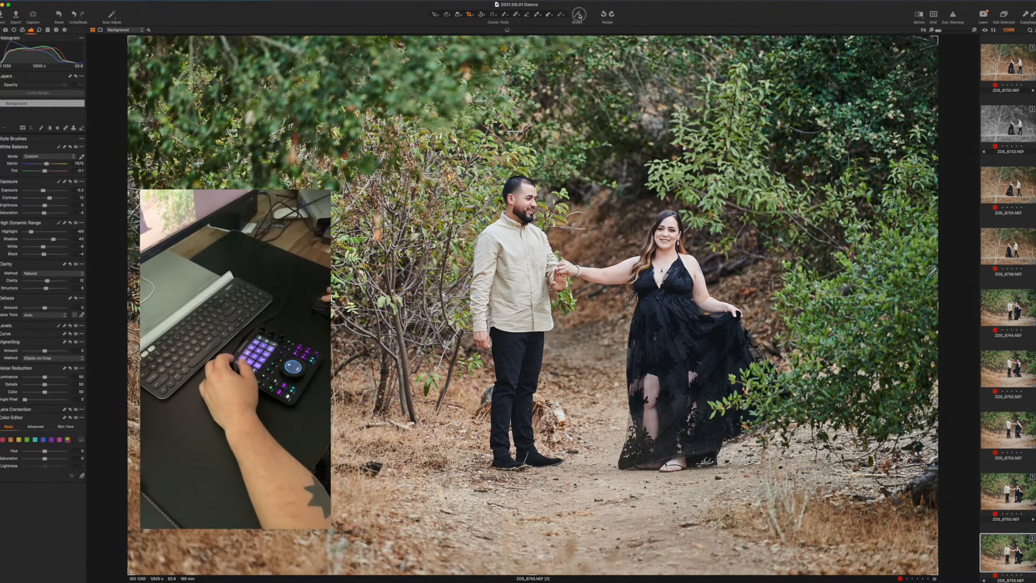
left_click(577, 14)
mouse_move(604, 43)
mouse_move(661, 43)
left_click(706, 45)
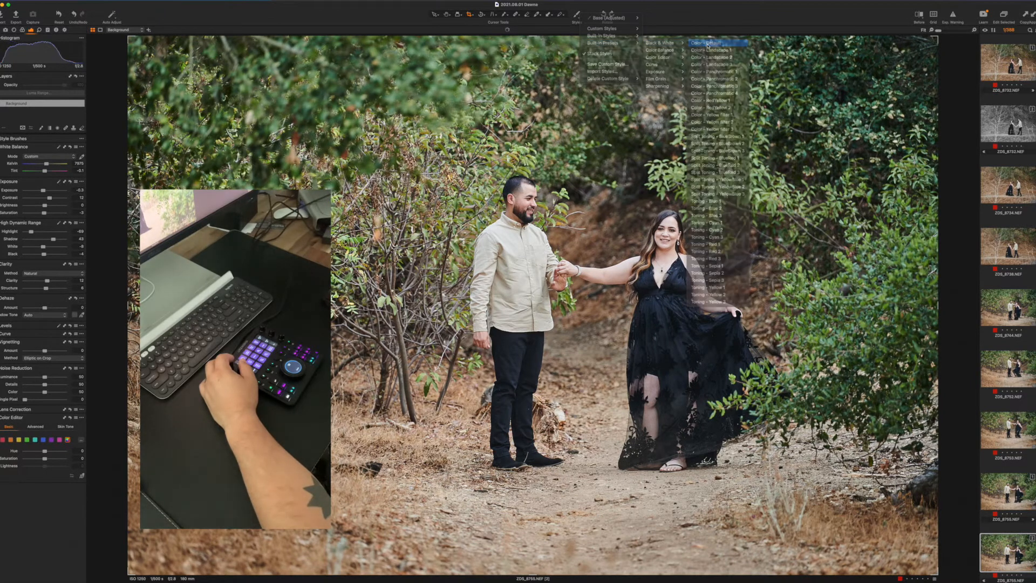
- Apply the copied adjustments to ZDS_8757.NEF and ZDS_8762.NEF, and remove the unwanted frame between them
key("Right")
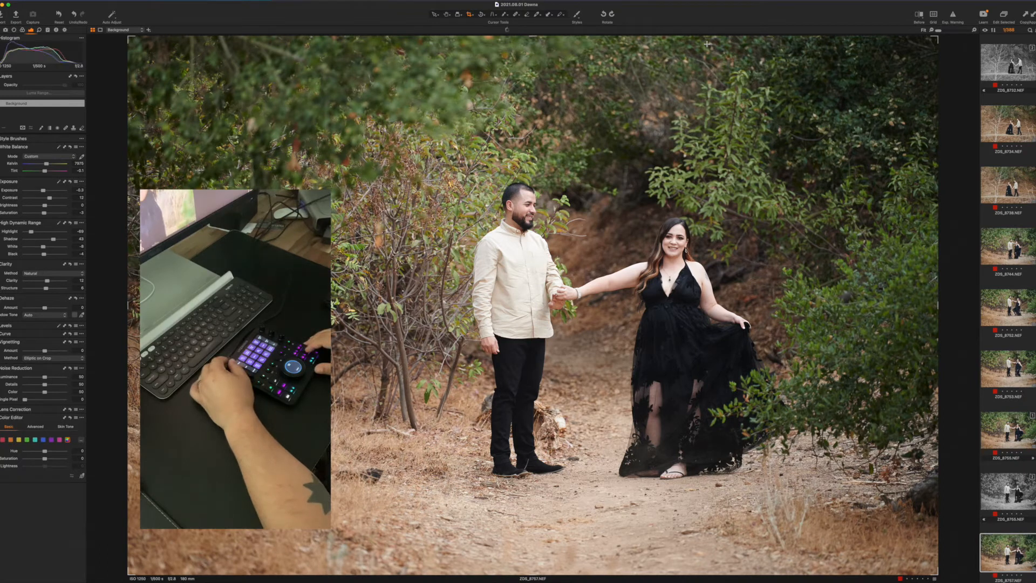
key("Right")
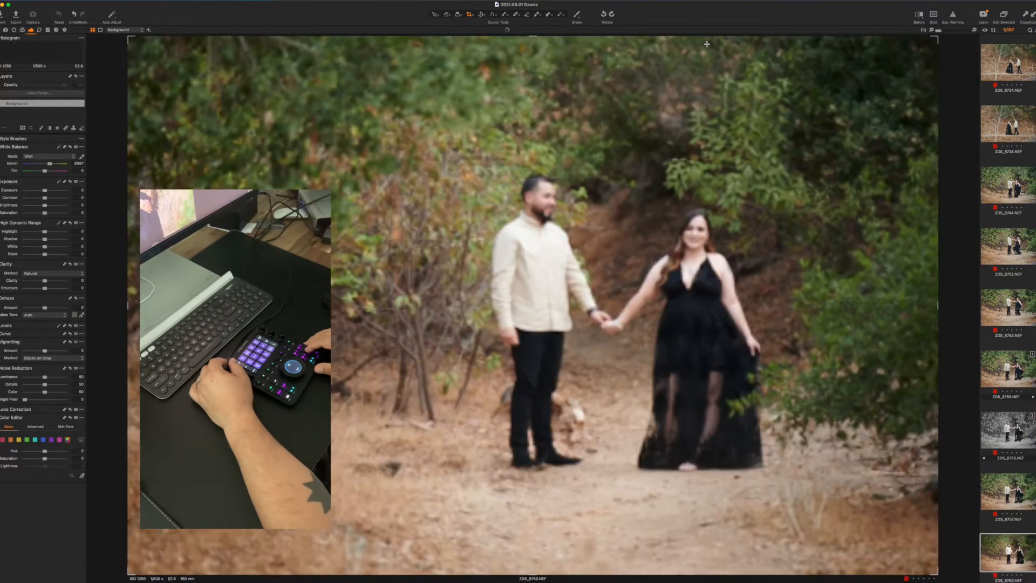
key("Right")
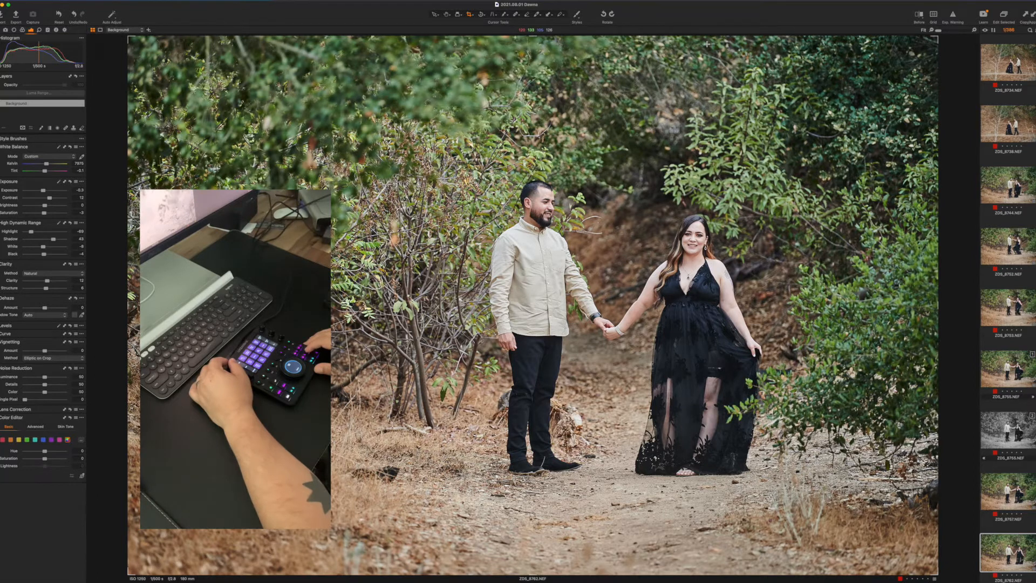
key("Right")
key("Right")
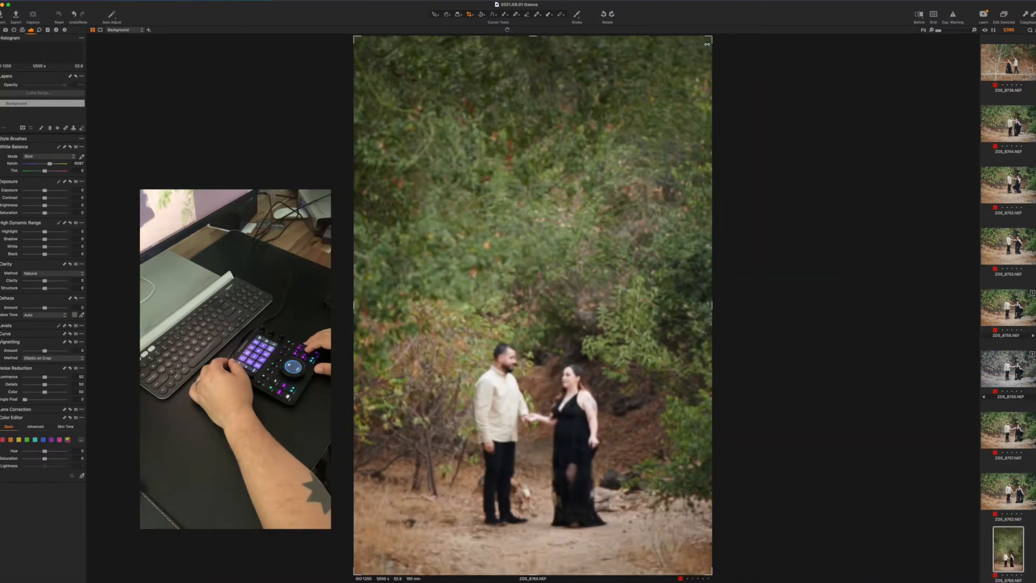
- Edit the vertical photos from ZDS_8773.NEF through ZDS_8780.NEF with exposure -0.2 and contrast 14, removing the unwanted frames before them
key("Right")
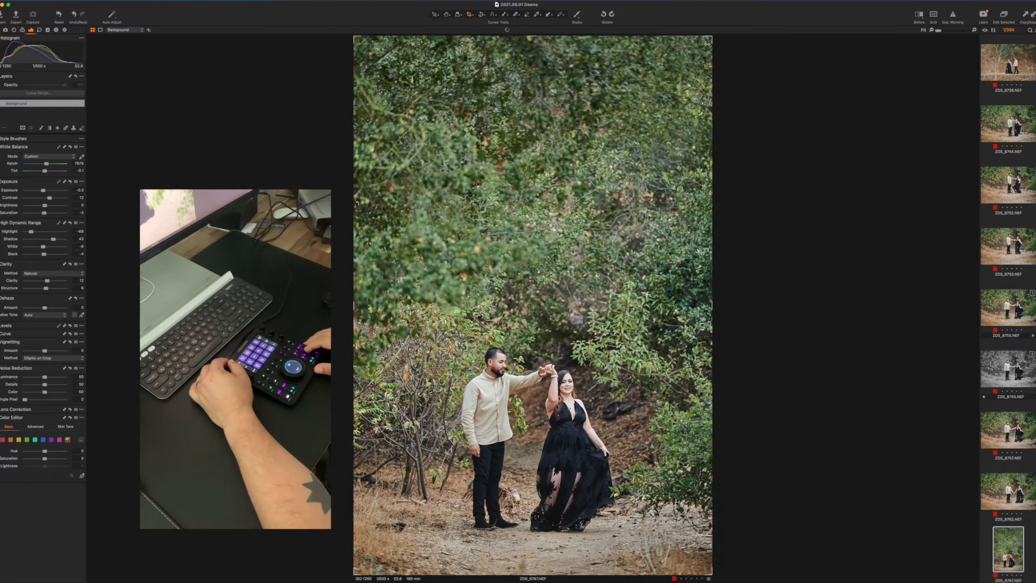
key("plus")
key("plus")
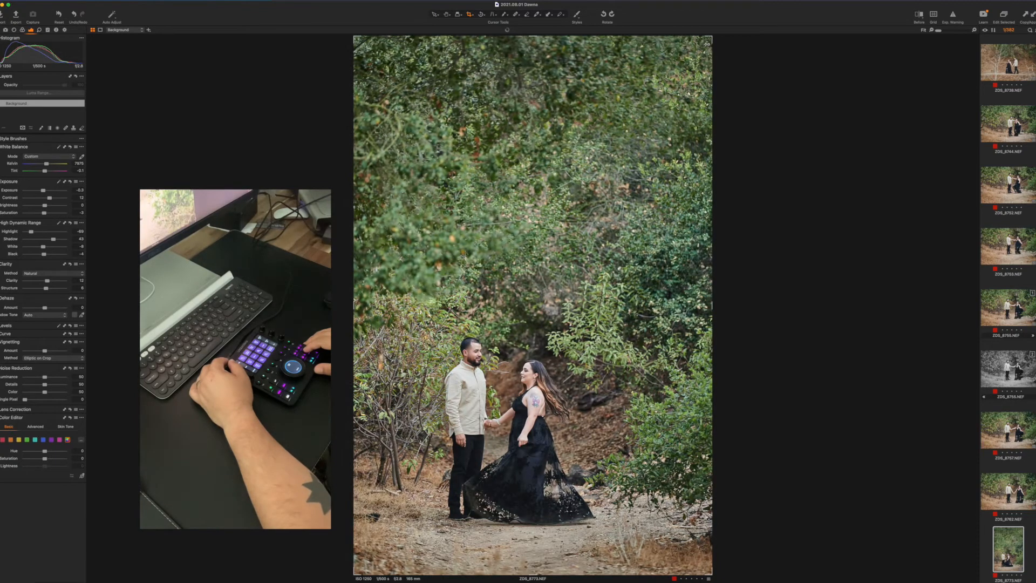
key("w+Right")
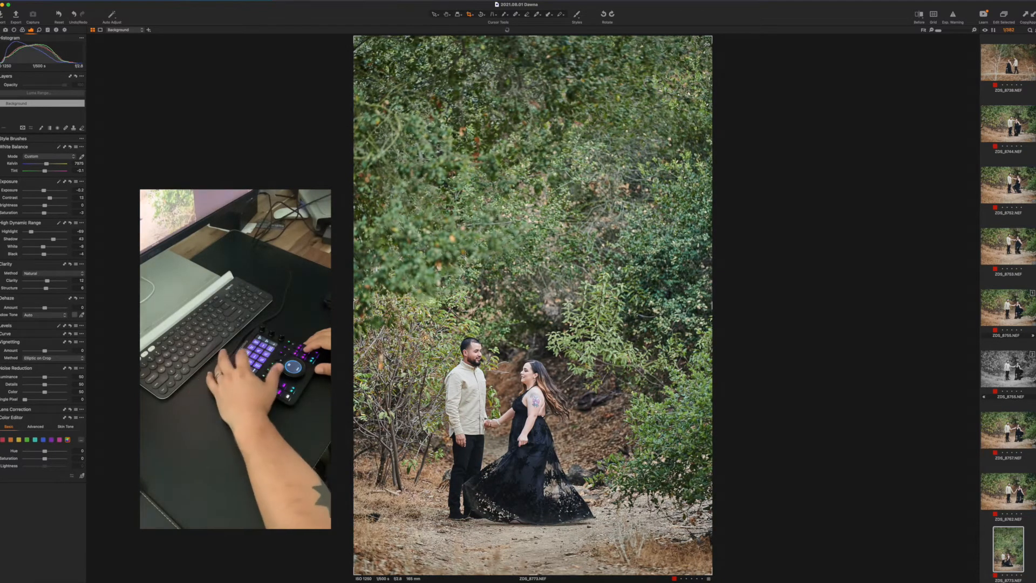
key("Right")
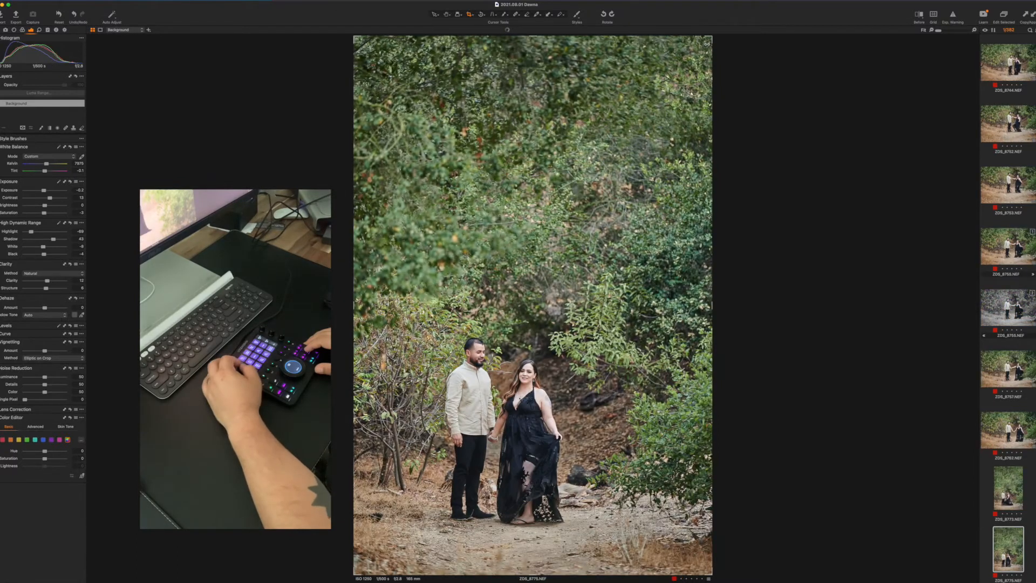
key("Right")
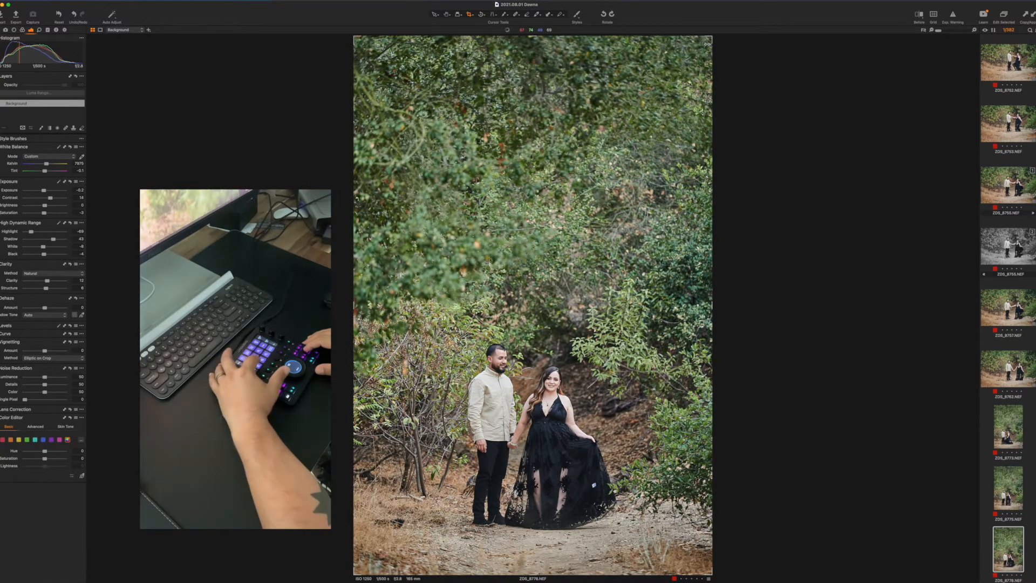
key("Right")
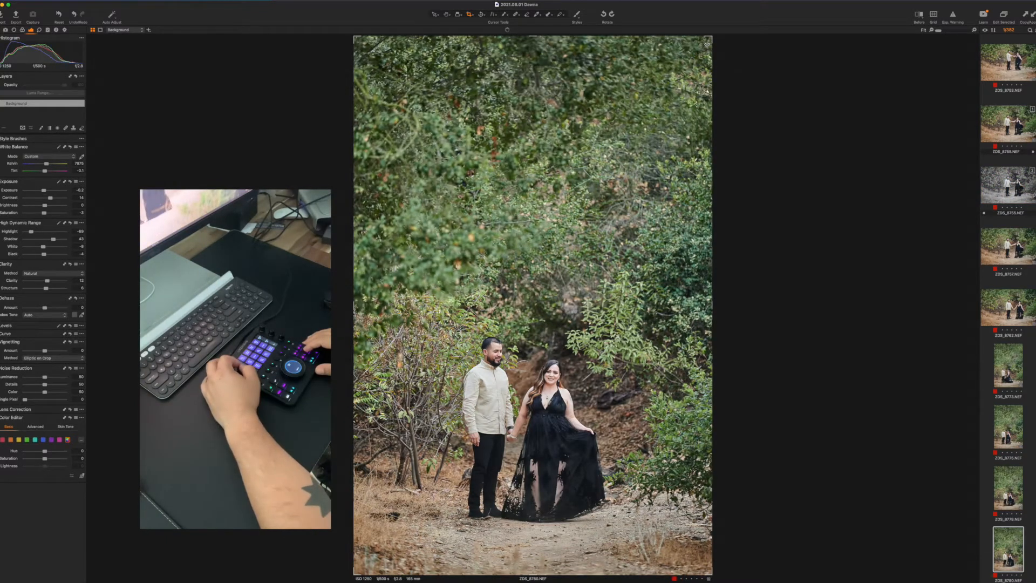
- Turn ZDS_8780.NEF black and white with the built-in Black & White preset Color - Default
left_click(578, 12)
mouse_move(613, 37)
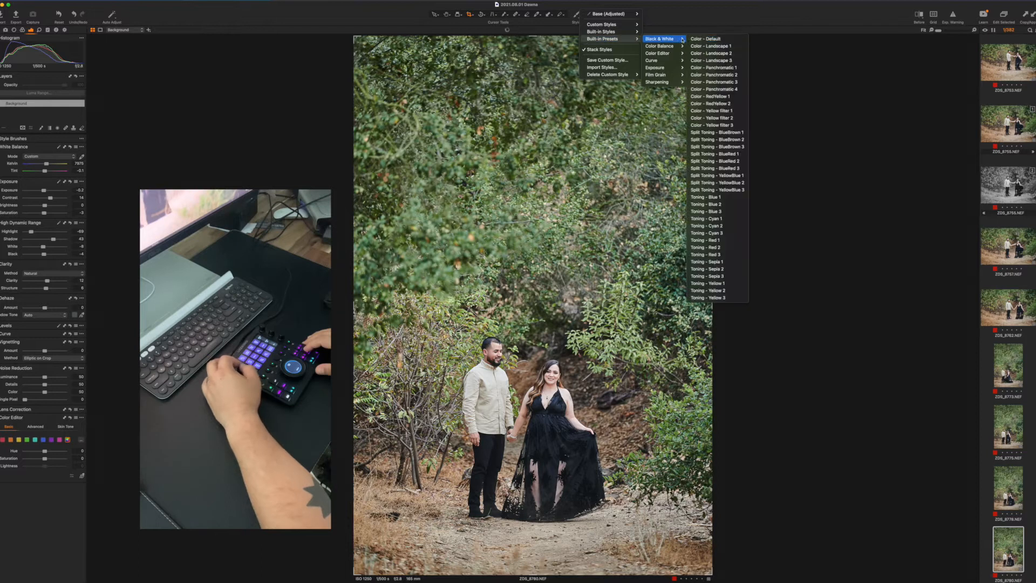
left_click(704, 36)
- Apply the copied adjustments to ZDS_8782.NEF, ZDS_8784.NEF and ZDS_8787.NEF
key("Right")
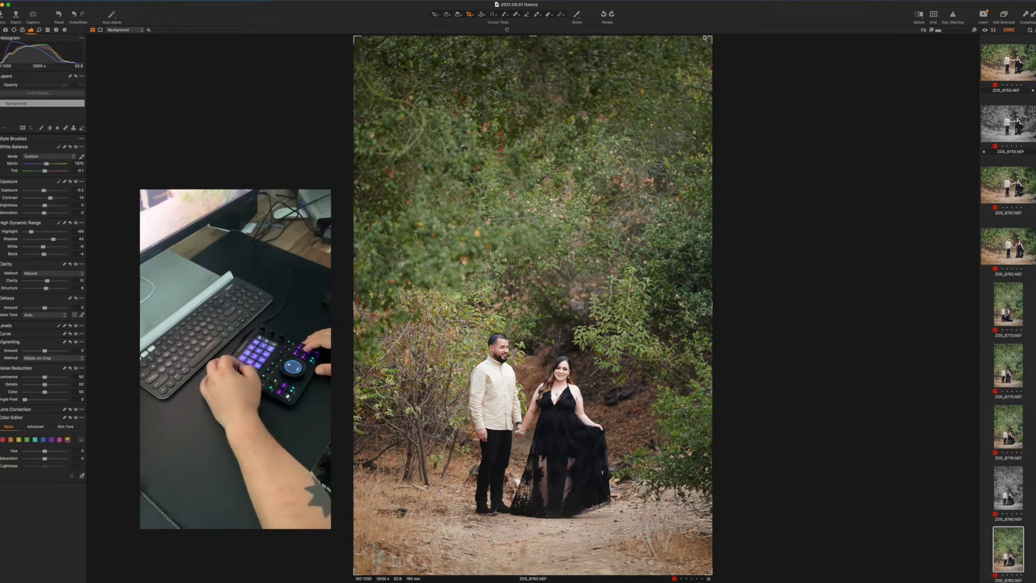
key("Right")
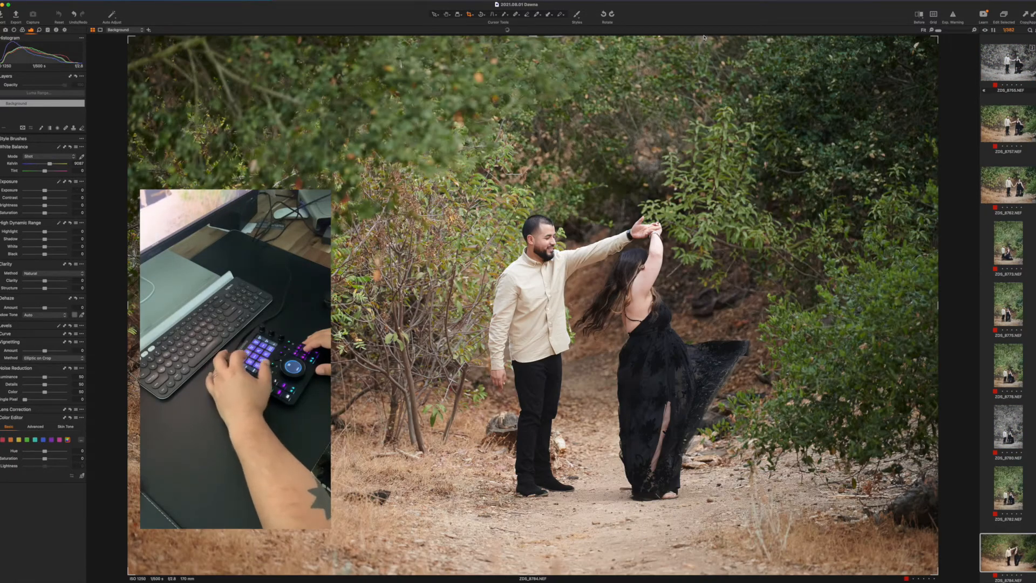
key("super+shift+v")
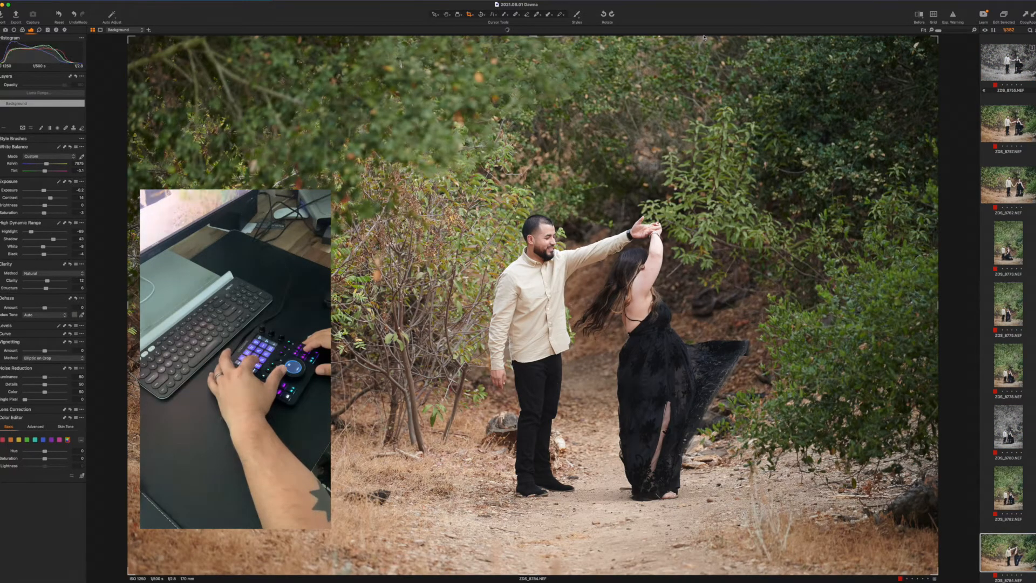
key("Right")
key("Right")
key("Right")
key("Right")
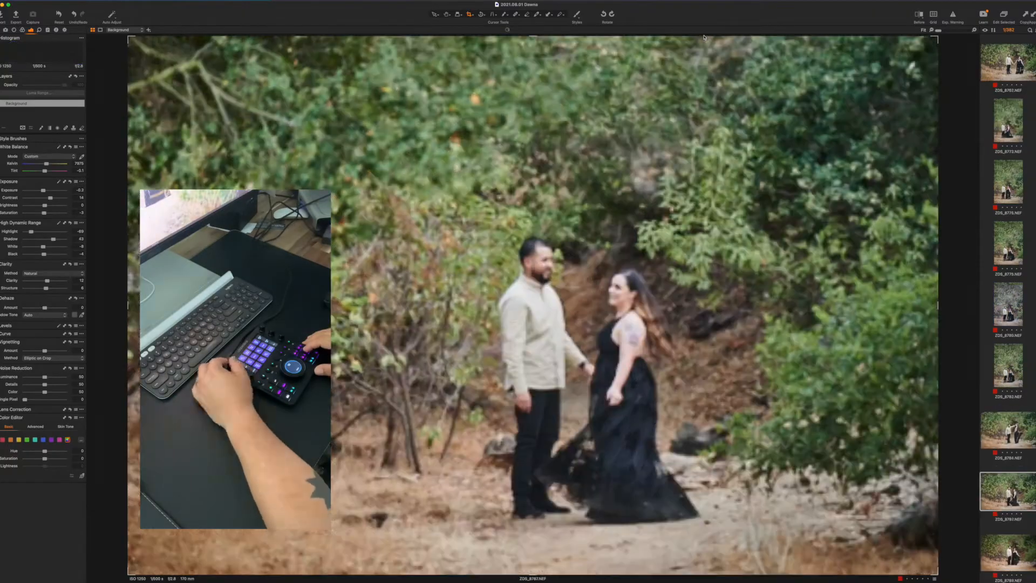
- Carry the adjustments through ZDS_8818.NEF and add a second, black-and-white variant of that photo with exposure -0.1
key("Right")
key("Right")
key("Right")
key("Right")
key("Right")
key("Right")
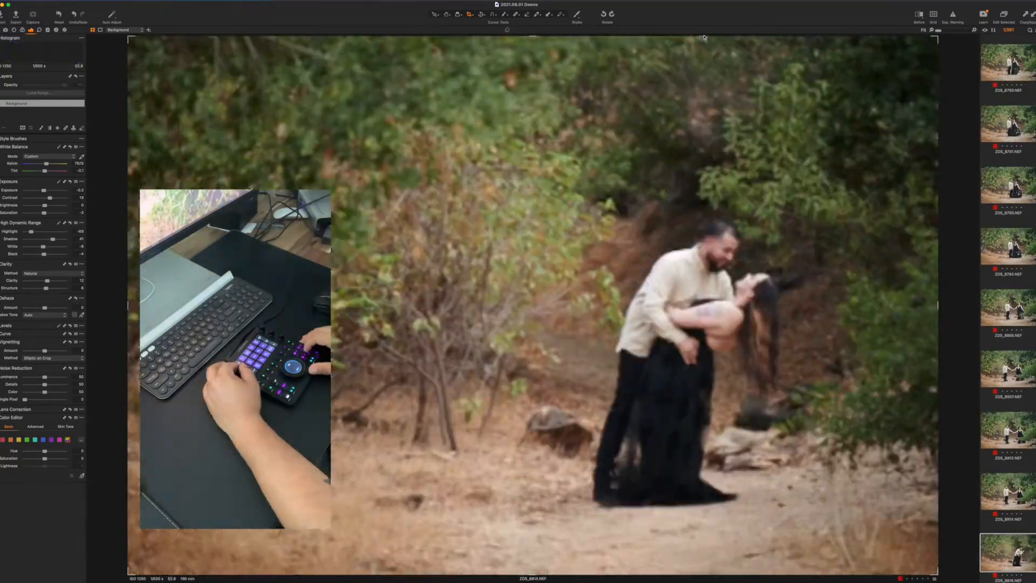
left_click(577, 15)
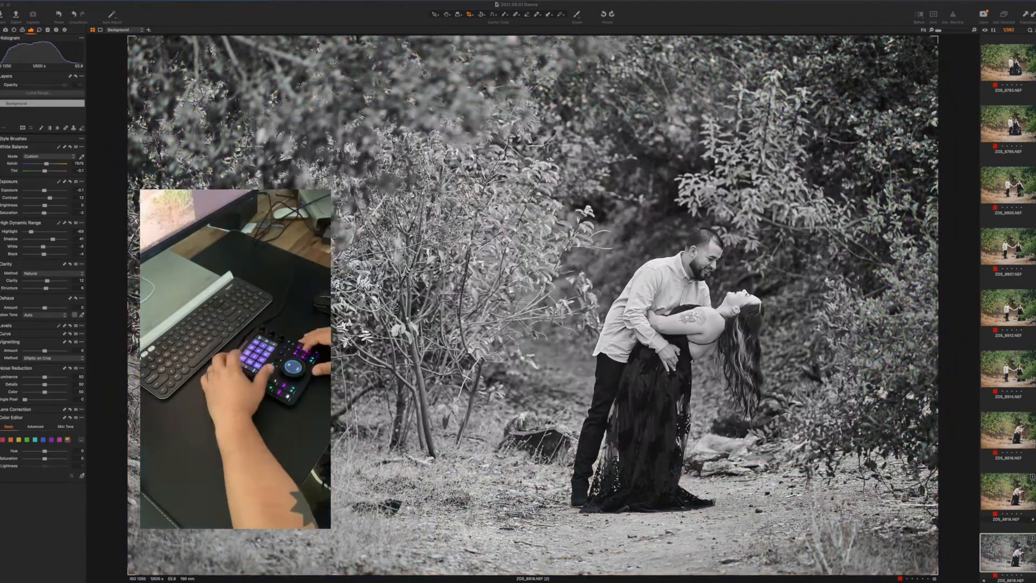
- Carry the adjustments on through ZDS_8824.NEF and add a second, black-and-white variant of that photo
key("Right")
key("Right")
key("Right")
key("Right")
key("Right")
key("Right")
key("Right")
key("Right")
key("Right")
key("Right")
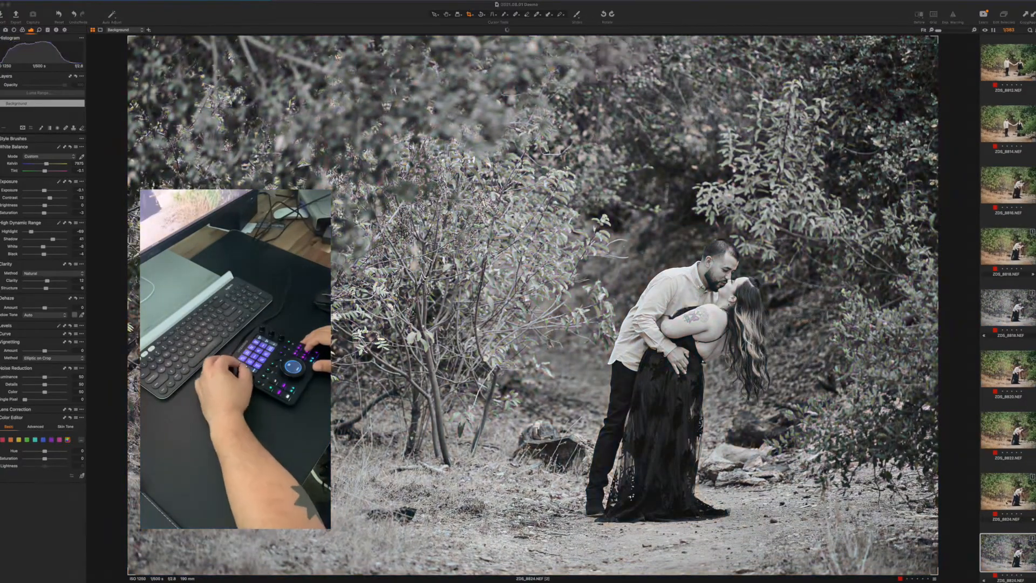
- Edit the photos through ZDS_8836.NEF, adding a black-and-white variant of ZDS_8832.NEF and a second variant of ZDS_8836.NEF
key("Right")
key("Right")
key("Right")
key("Right")
key("Right")
key("Right")
key("Right")
key("Right")
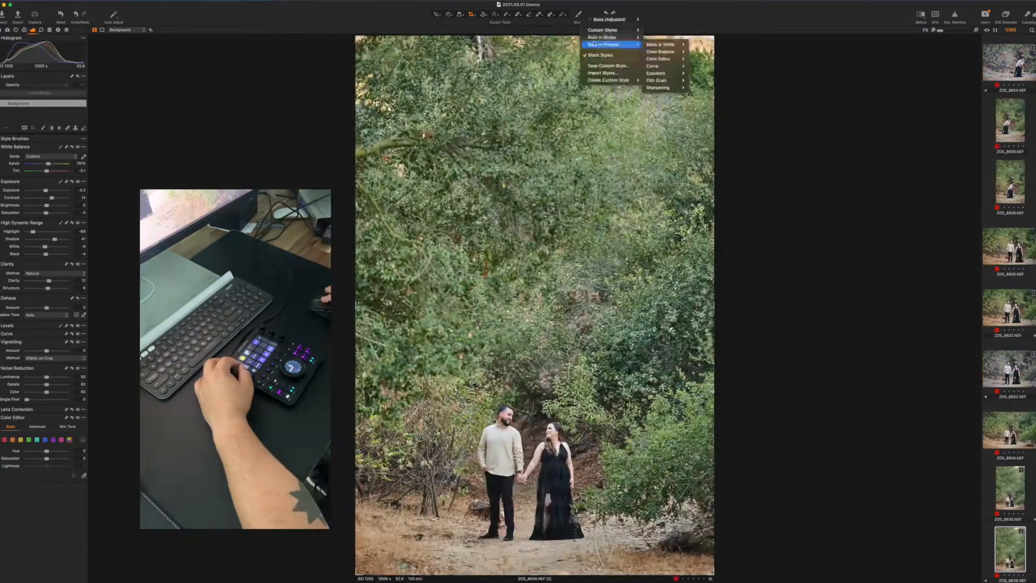
- Make the ZDS_8836.NEF variant black and white, and carry the edits through ZDS_8850.NEF with a black-and-white variant of ZDS_8842.NEF
key("Right")
key("Right")
key("Right")
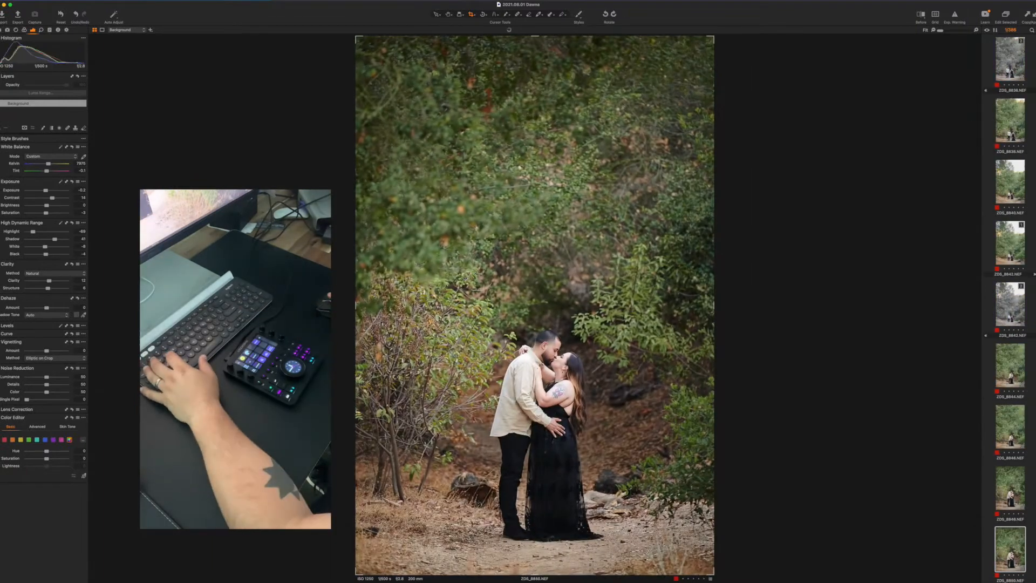
- Edit and cull the photos through ZDS_8907.NEF, adding a black-and-white variant of ZDS_8880.NEF
key("Right")
key("Right")
key("Right")
key("Right")
key("Right")
key("Right")
key("Right")
key("Right")
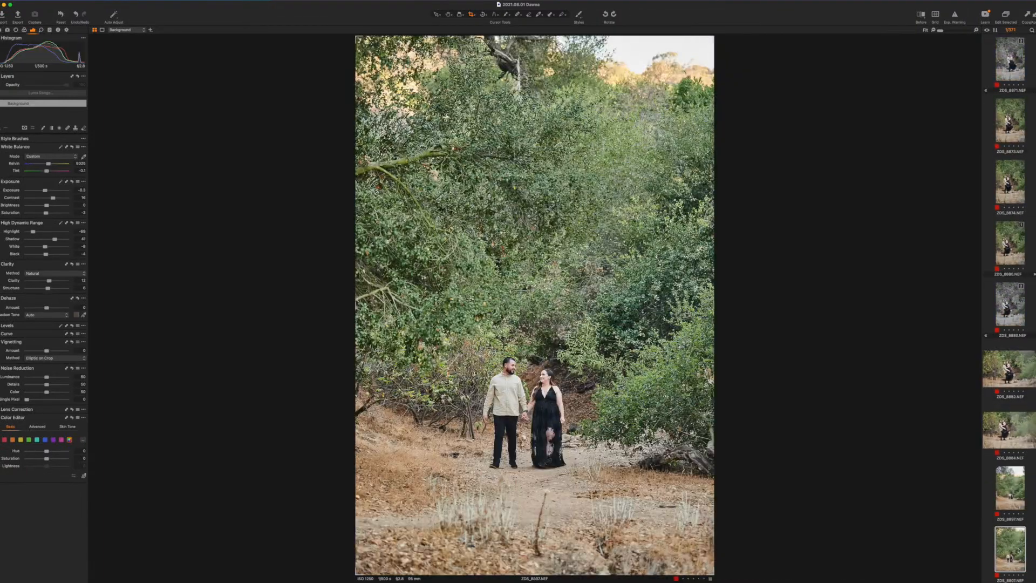
- Make ZDS_8909.NEF black and white, and carry the adjustments through ZDS_8925.NEF with exposure -0.2
key("Right")
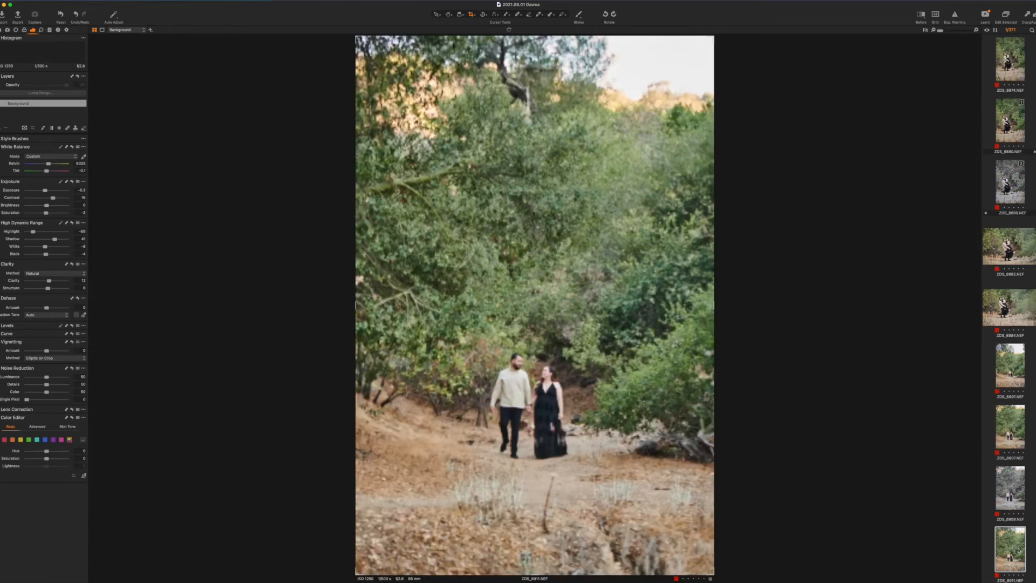
key("Right")
key("Right")
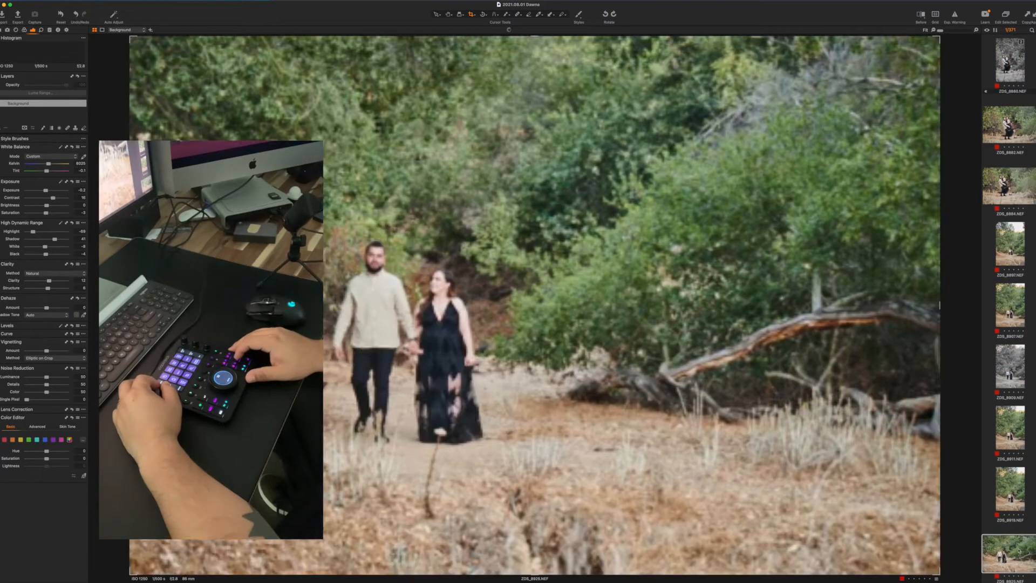
- Compare ZDS_8925.NEF with the black-and-white ZDS_8926.NEF, and apply the carried adjustments to ZDS_8928.NEF with its exposure fine-tuned
key("Right")
key("Right")
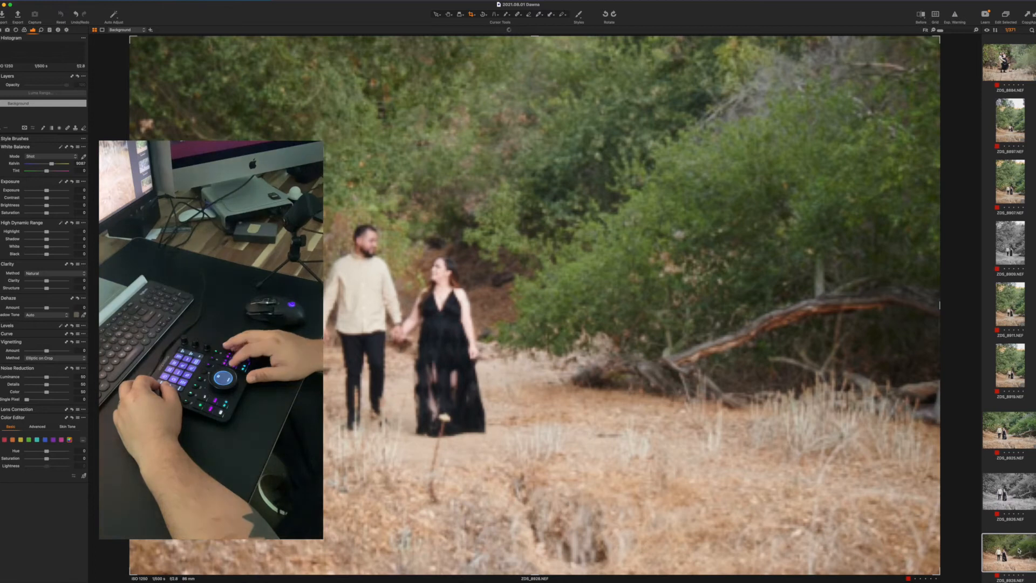
key("Left")
key("Left")
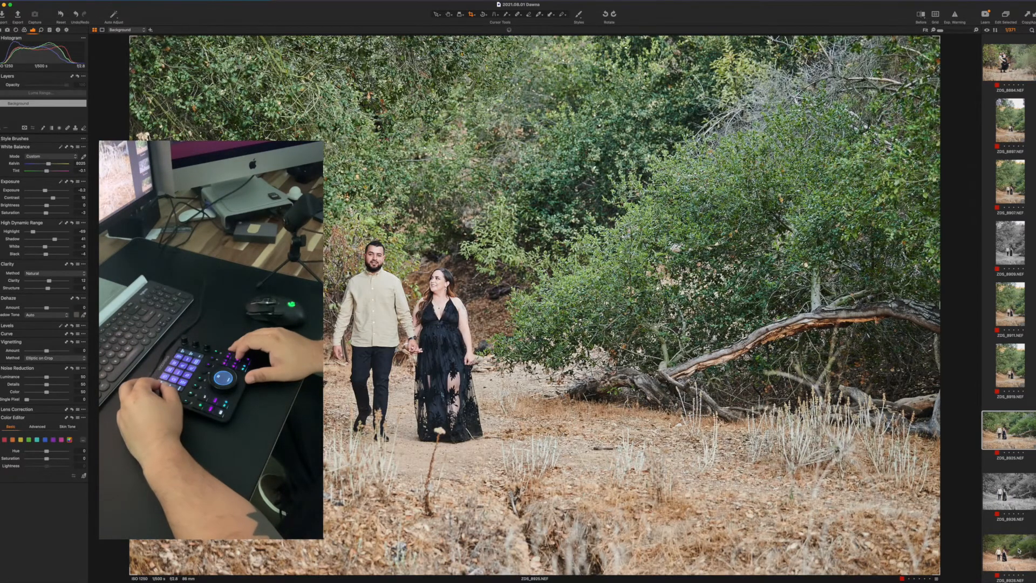
key("Right")
key("Left")
key("Right")
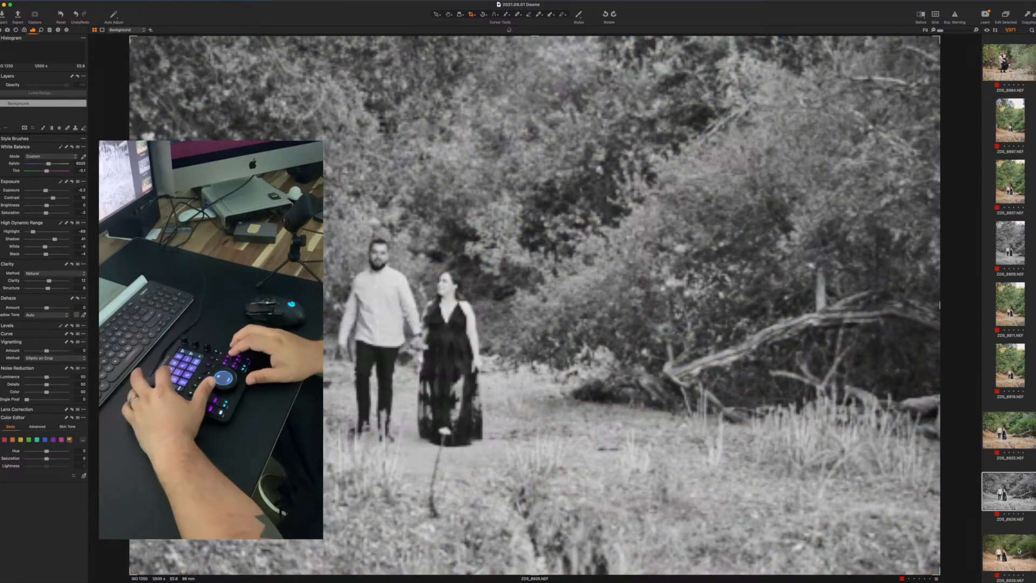
key("Right")
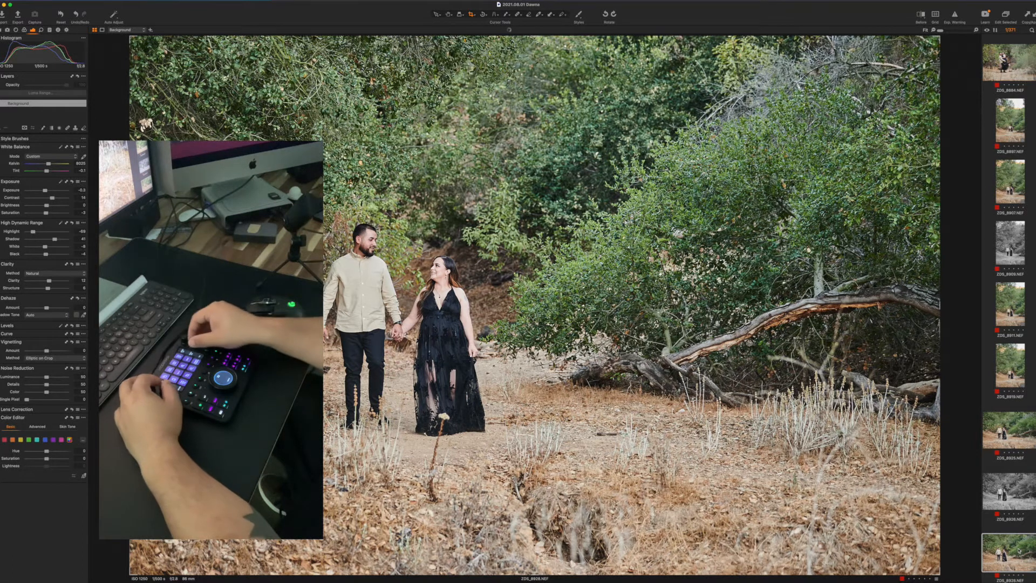
key("s+Right")
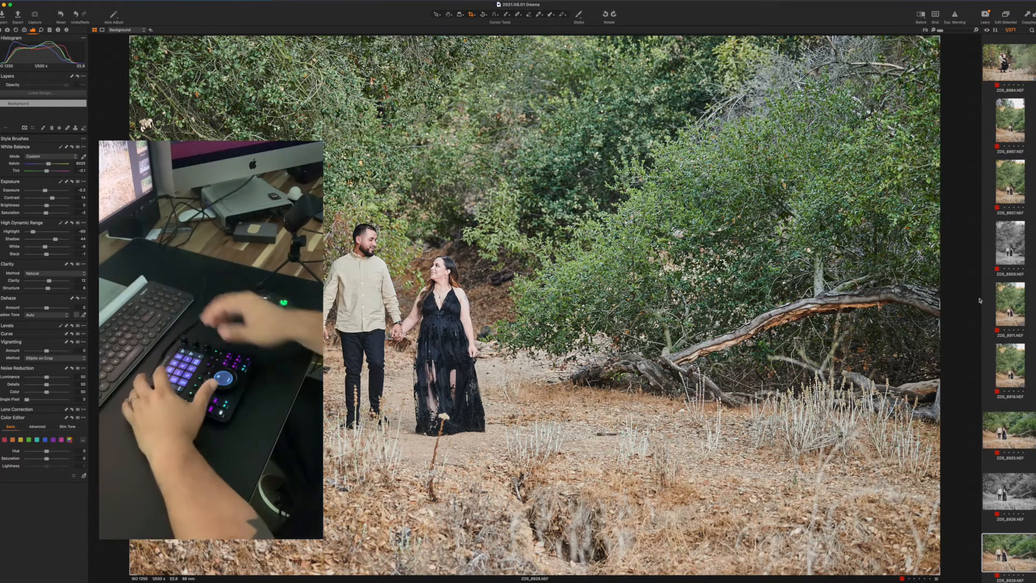
- Carry the adjustments across ZDS_8930.NEF, ZDS_8932.NEF, ZDS_8934.NEF and ZDS_8936.NEF
key("Right")
key("super+shift+v")
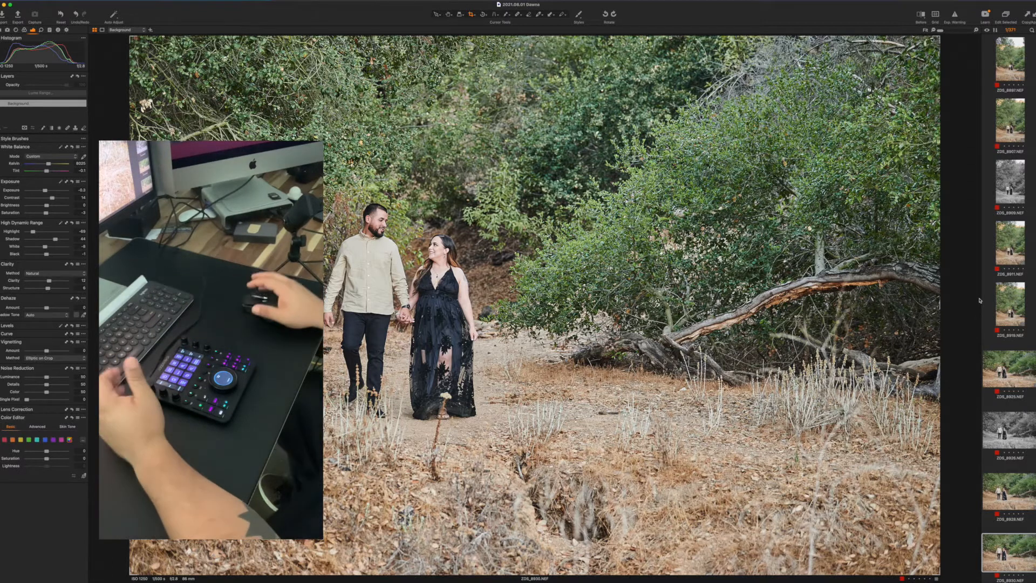
key("Right")
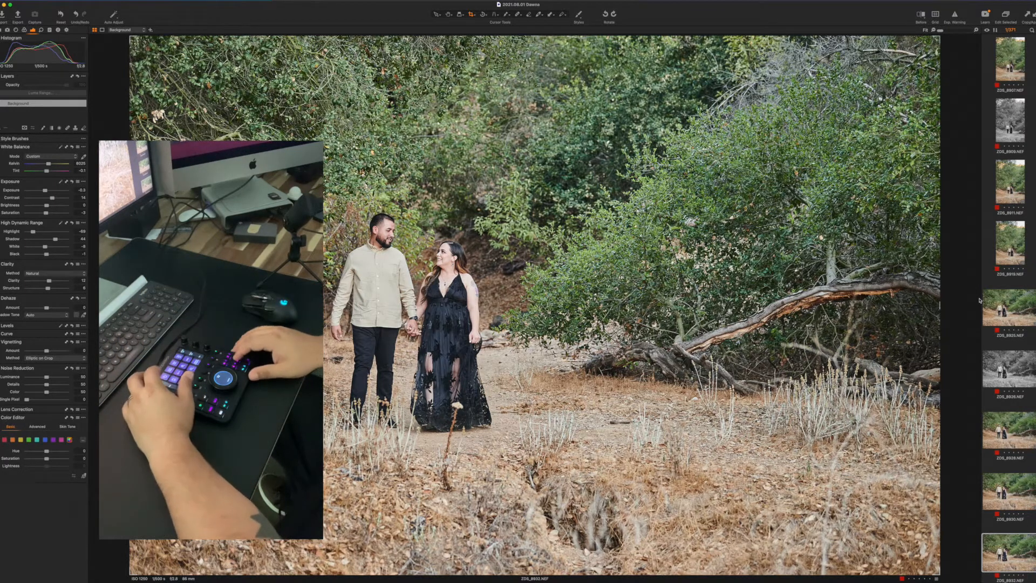
key("Right")
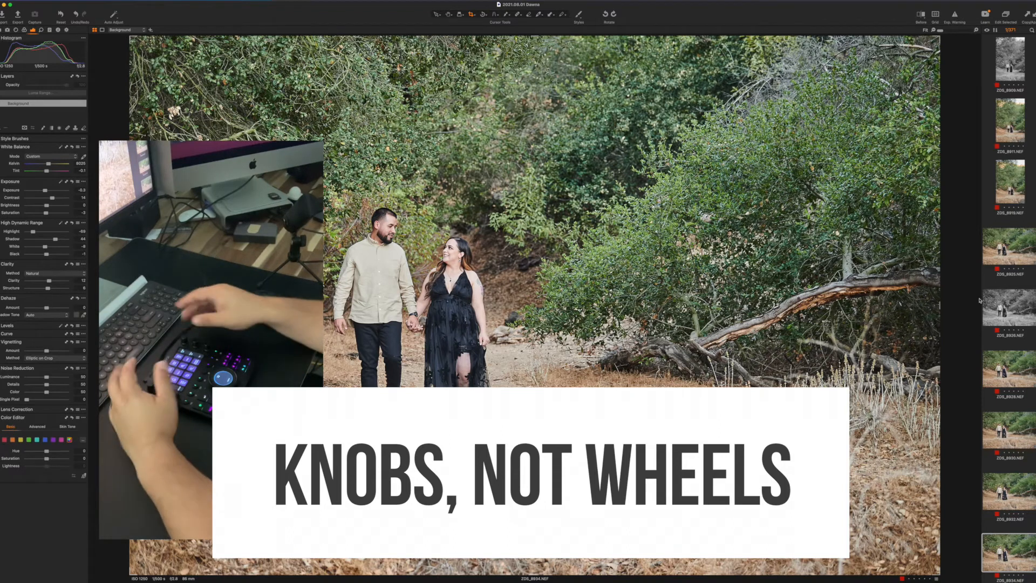
key("Right")
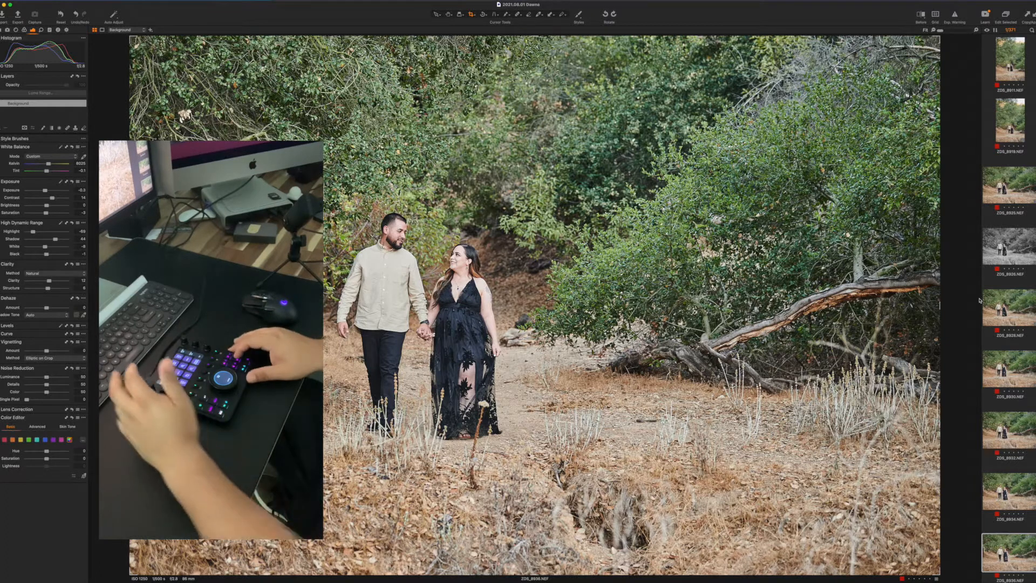
- Carry the adjustments across ZDS_8939.NEF, ZDS_8941.NEF and ZDS_8943.NEF with exposure -0.4
key("Right")
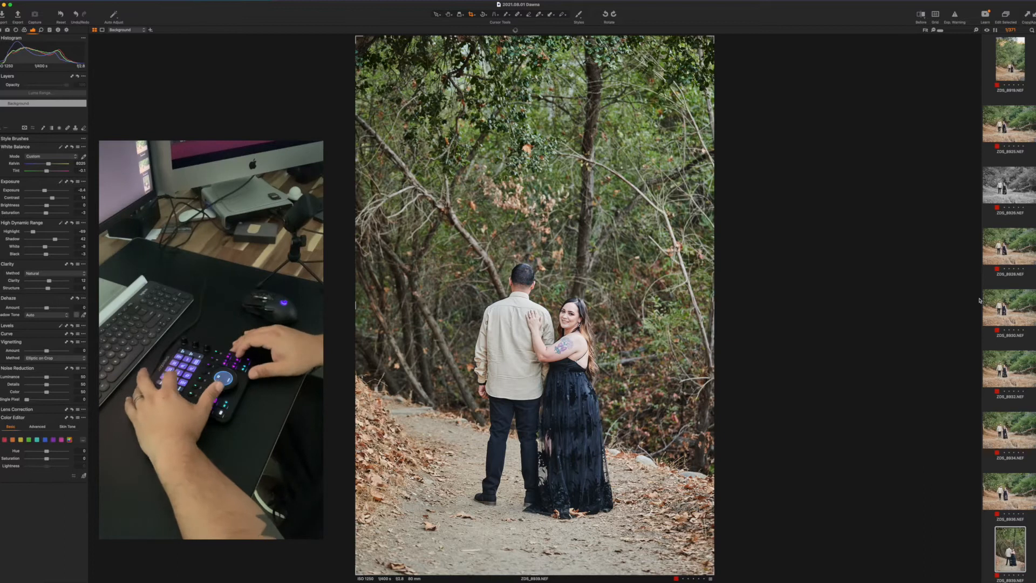
key("Right")
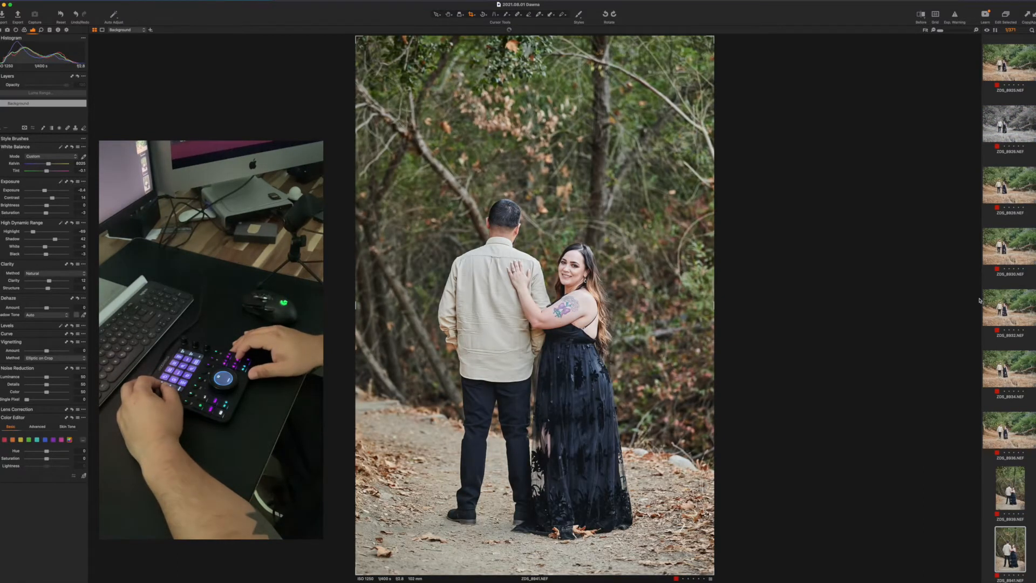
key("Right")
key("super+shift+v")
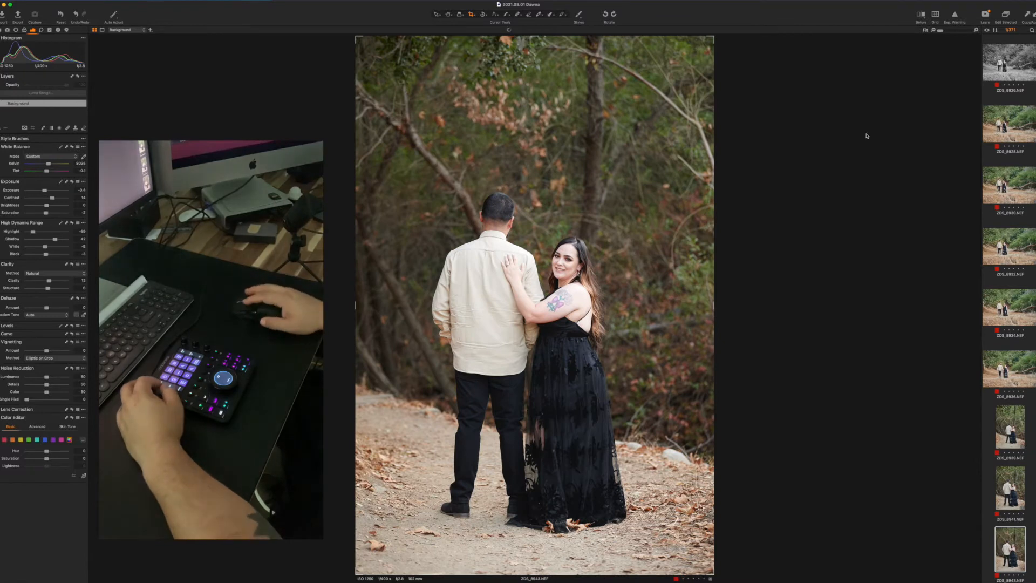
- Make ZDS_8943.NEF black and white with the built-in Color - Default preset
left_click(579, 15)
mouse_move(607, 42)
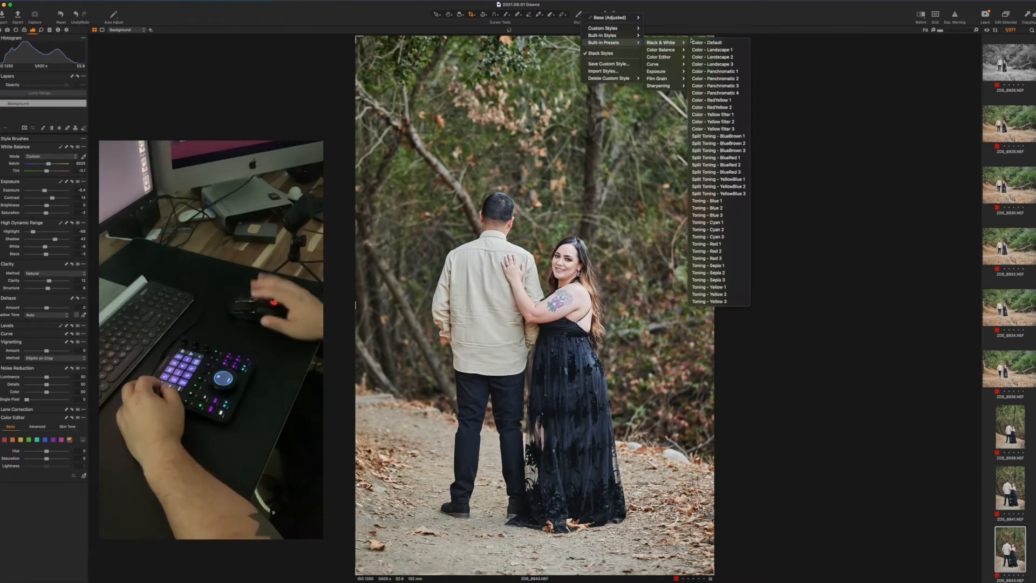
left_click(691, 40)
key("super+z")
- Apply the adjustments to ZDS_8945.NEF, ZDS_8948.NEF and ZDS_8949.NEF, and delete ZDS_8951.NEF
key("Right")
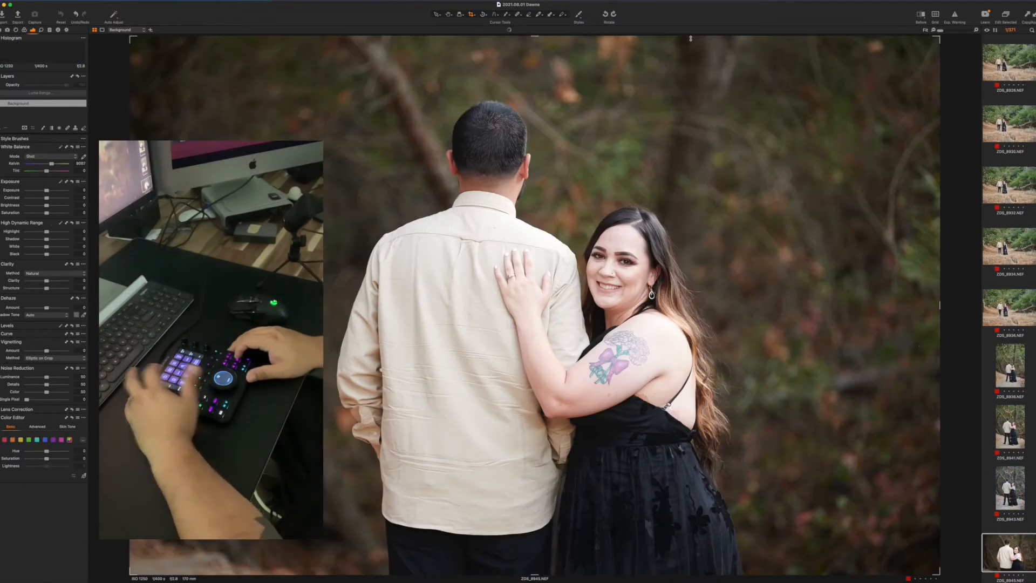
key("super+shift+v")
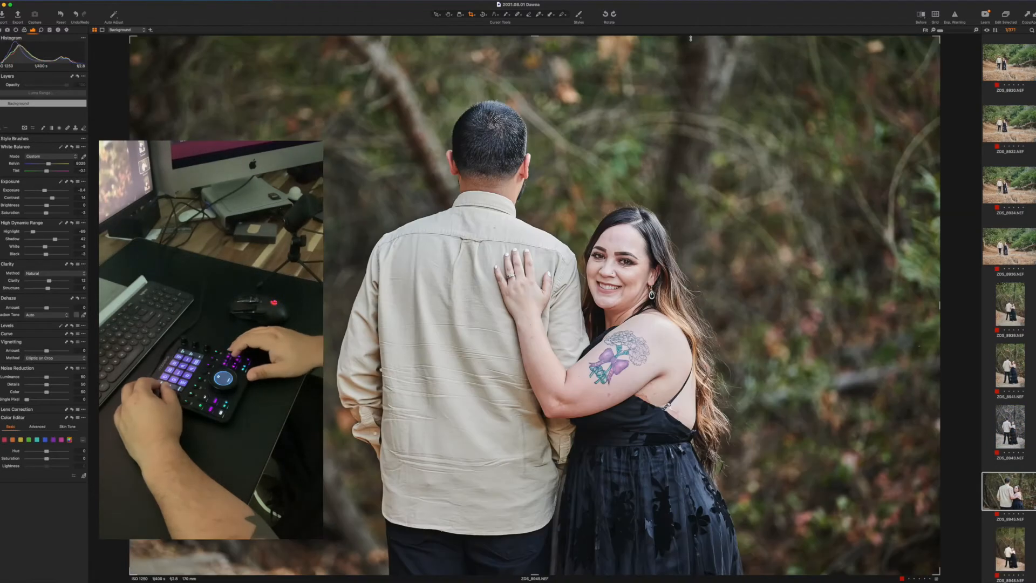
key("Right")
key("shift+super+v")
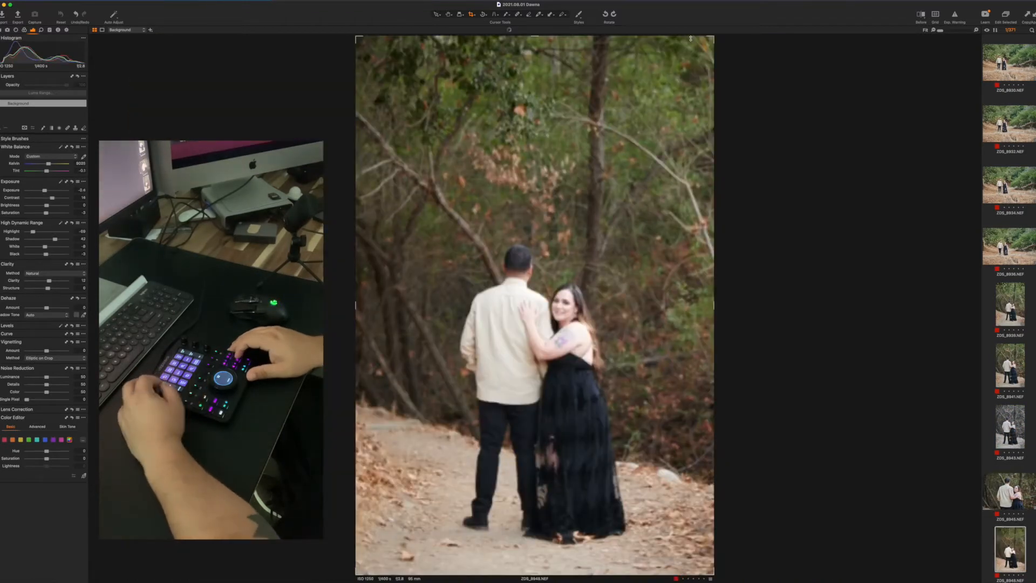
key("Right")
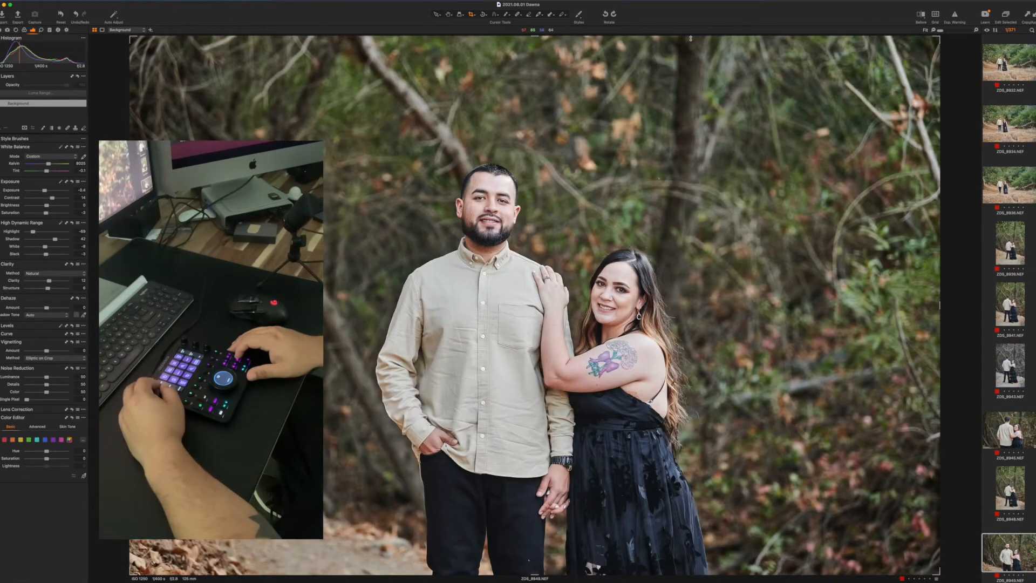
key("Right")
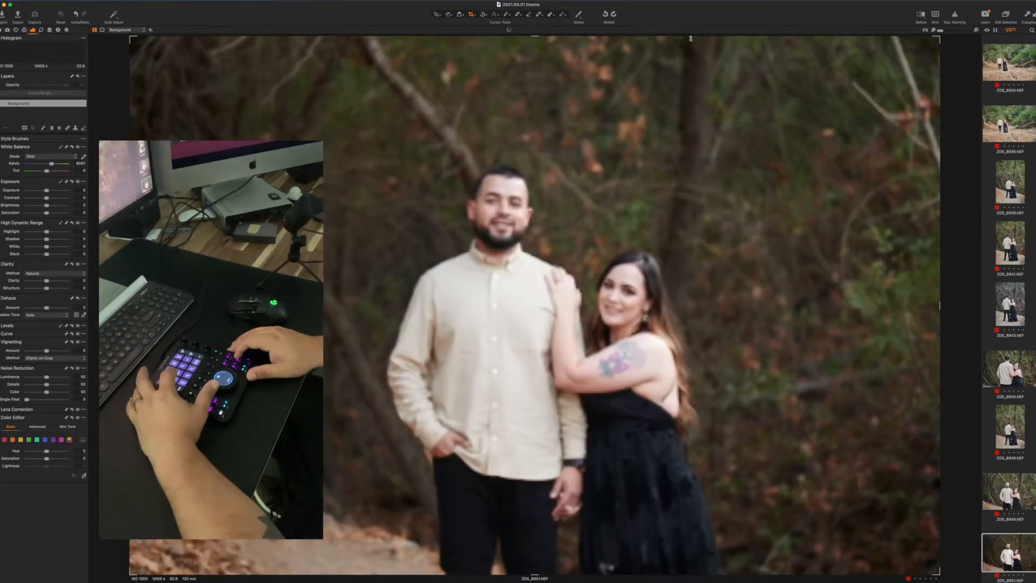
key("Delete")
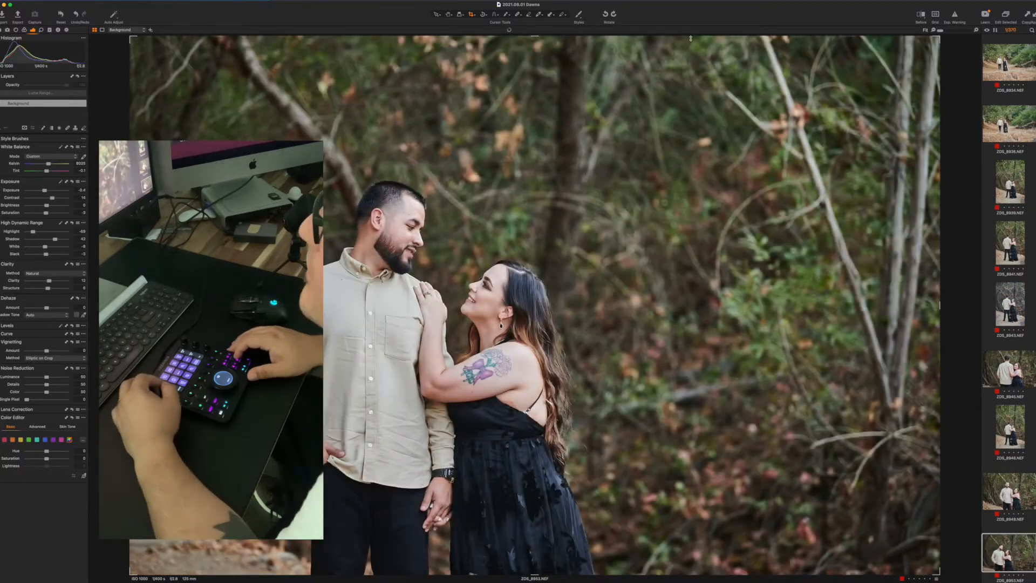
- Raise the exposure of ZDS_8953.NEF to -0.2
key("q+Right")
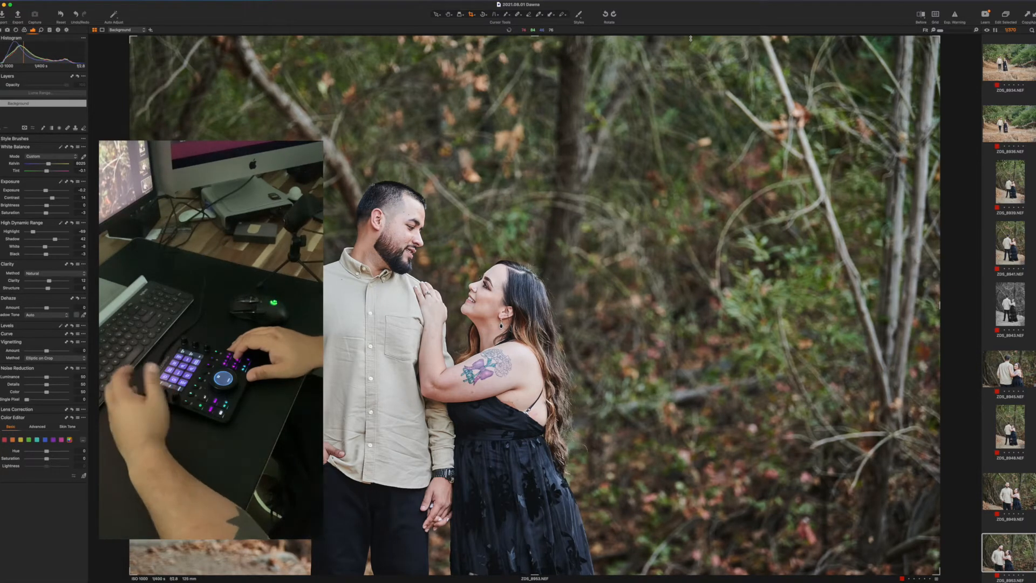
key("q+Right")
key("q+Right")
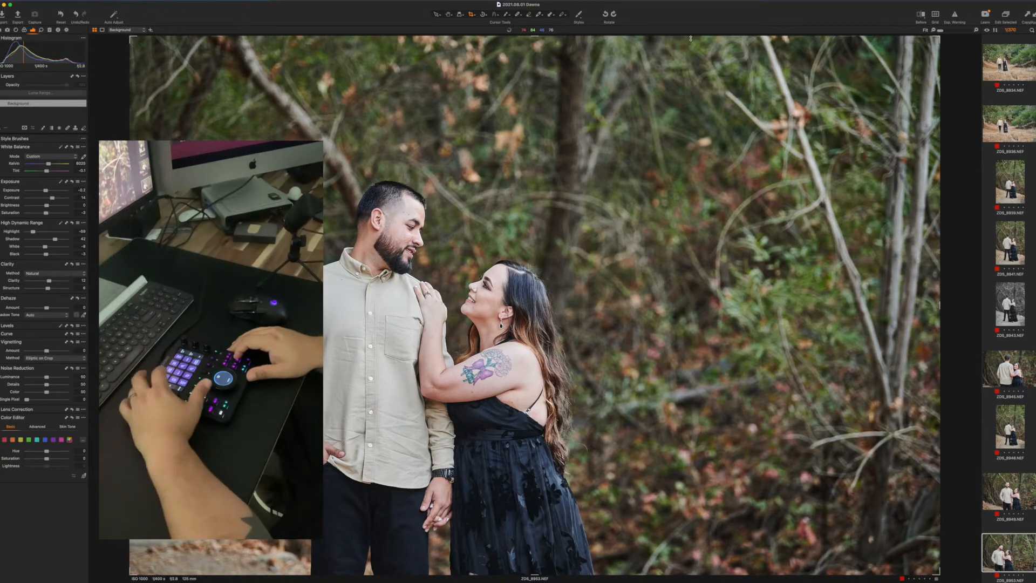
- Apply the adjustments to ZDS_8955.NEF and make it black and white with the built-in Color - Default preset
key("Right")
key("super+shift+v")
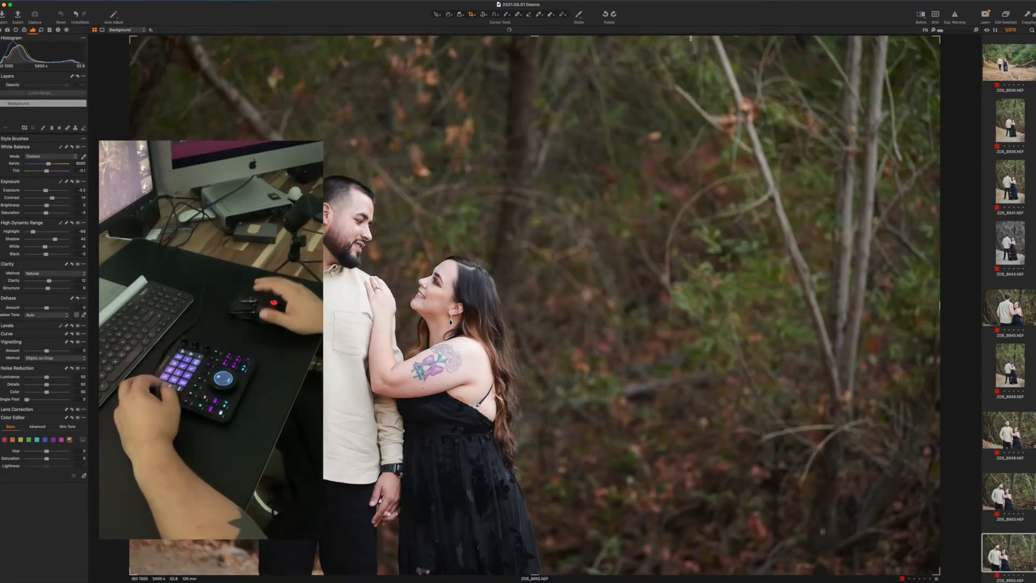
left_click(579, 16)
mouse_move(608, 44)
mouse_move(663, 44)
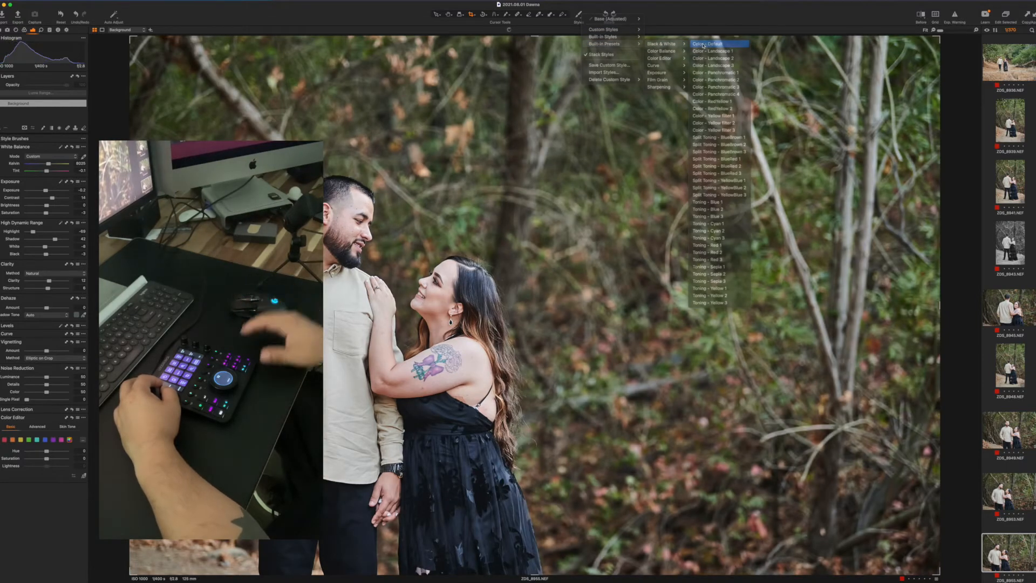
left_click(703, 45)
- Delete ZDS_8956.NEF and carry the adjustments across ZDS_8958.NEF, ZDS_8960.NEF and ZDS_8962.NEF
key("Right")
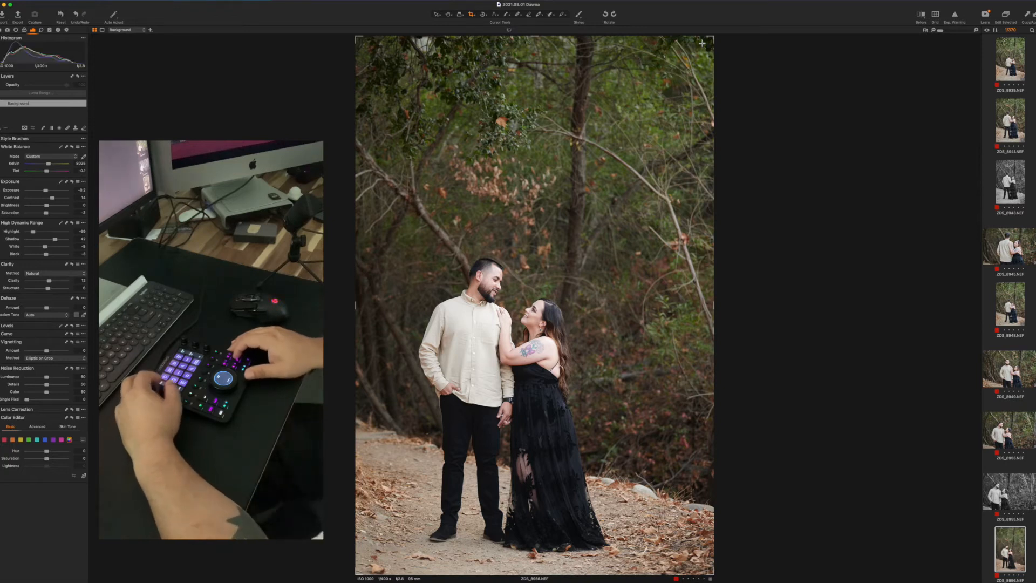
key("super+BackSpace")
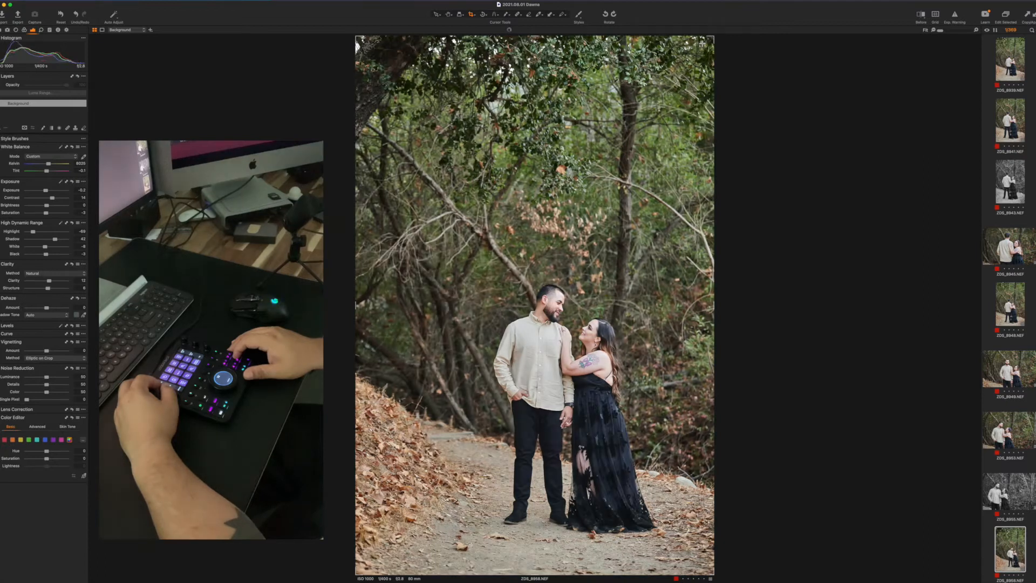
key("Right")
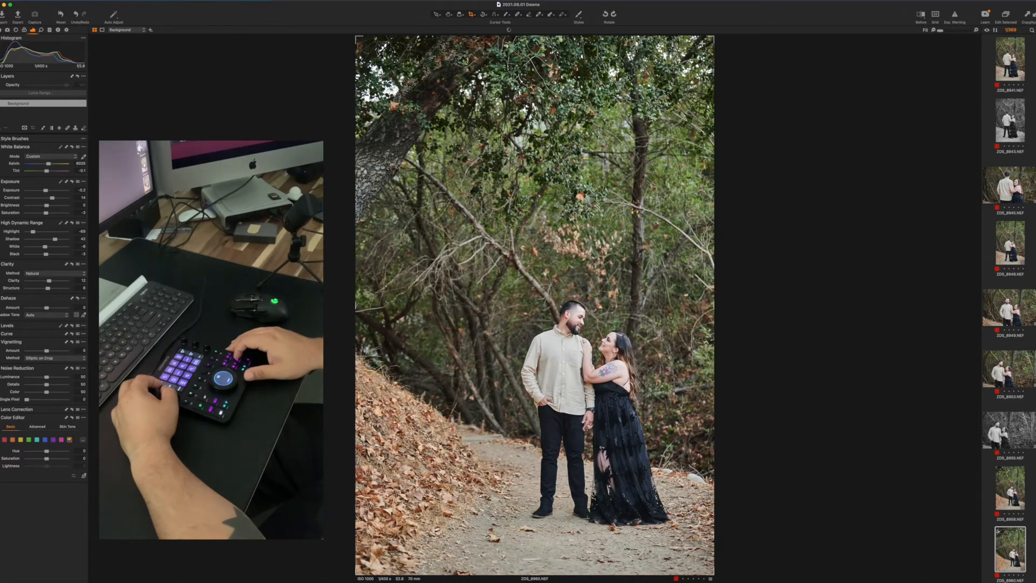
key("Right")
key("shift+super+v")
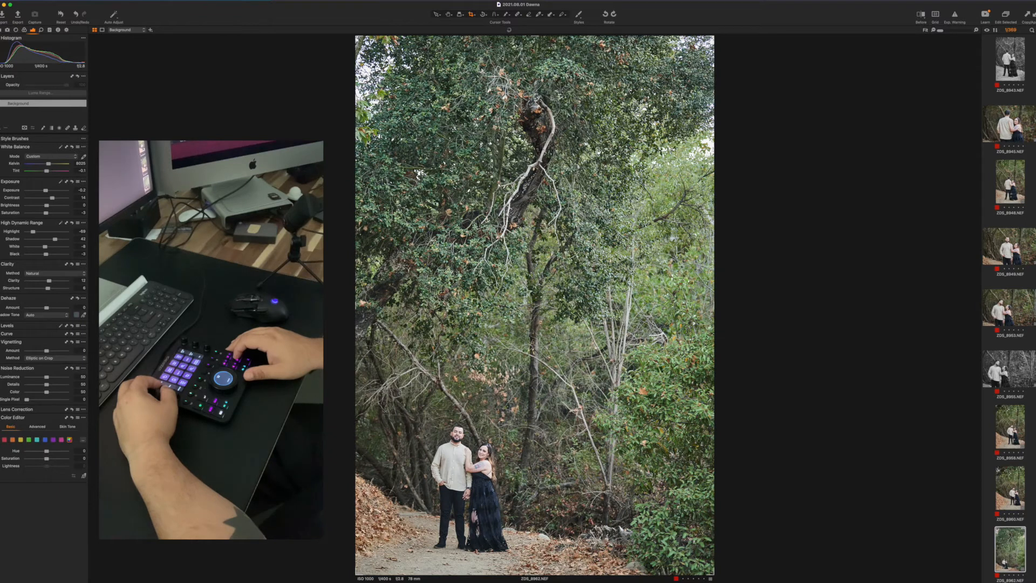
- Apply the adjustments to ZDS_8964.NEF and make it black and white with the built-in Color - Default preset
key("Right")
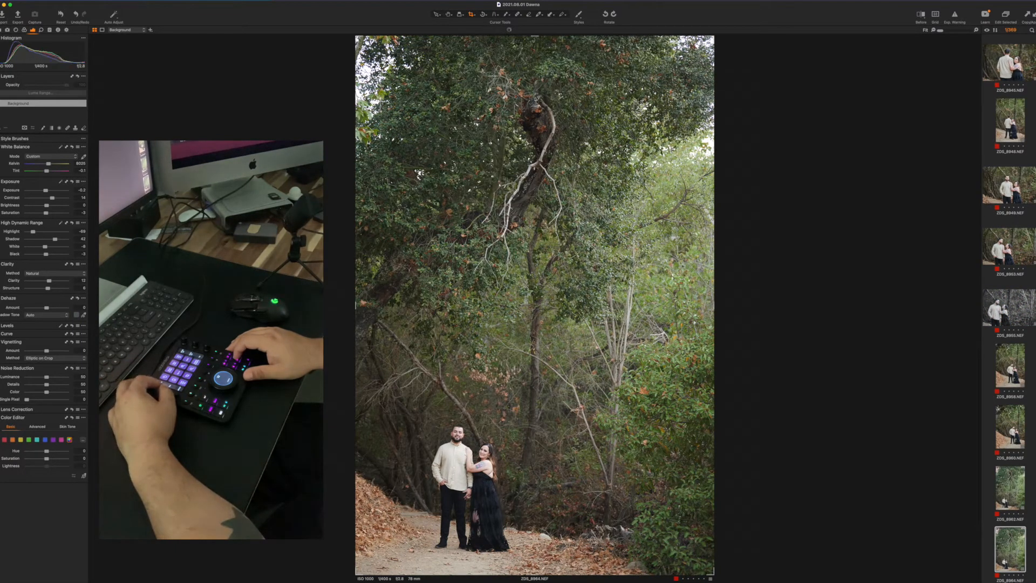
left_click(579, 15)
mouse_move(640, 46)
left_click(692, 43)
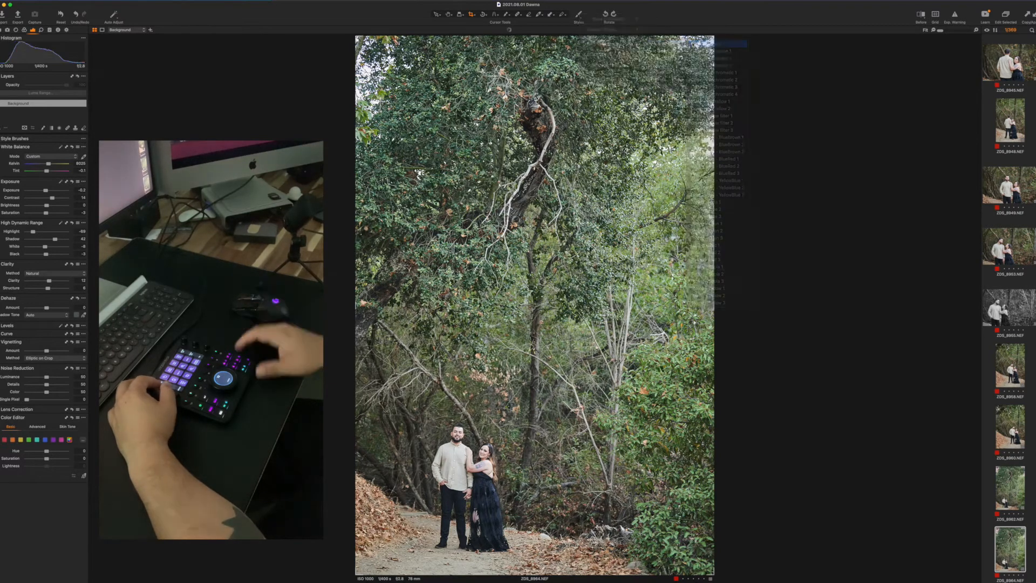
- Carry the adjustments across ZDS_8966.NEF, ZDS_8968.NEF and ZDS_8970.NEF, slightly raising the white balance Kelvin on ZDS_8970.NEF
key("Right")
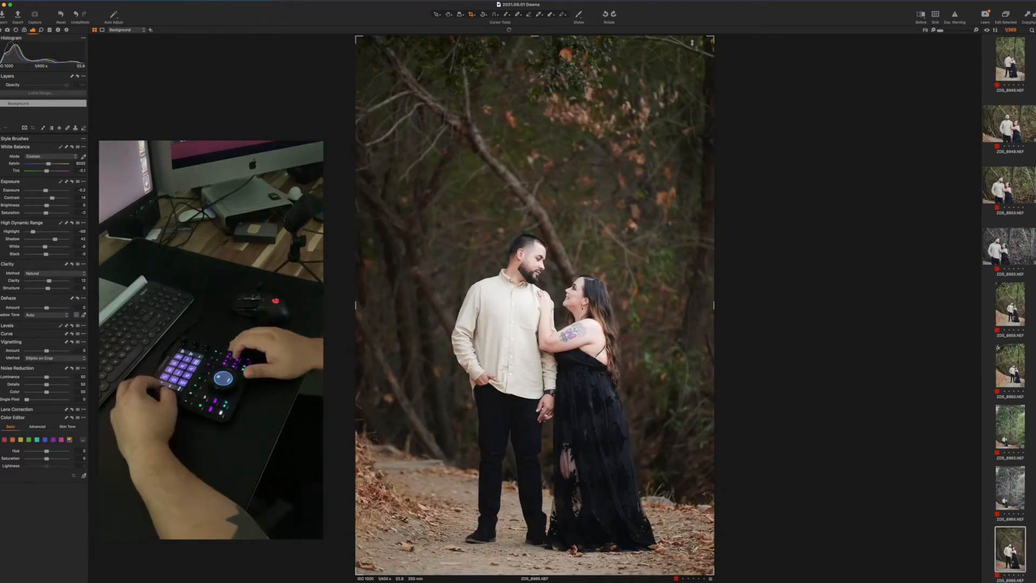
key("Right")
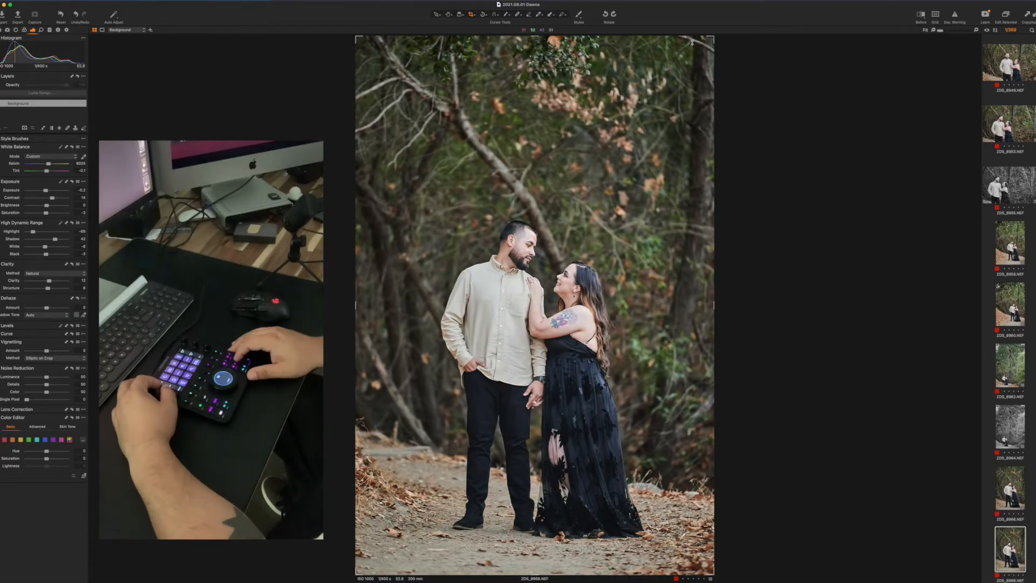
key("Right")
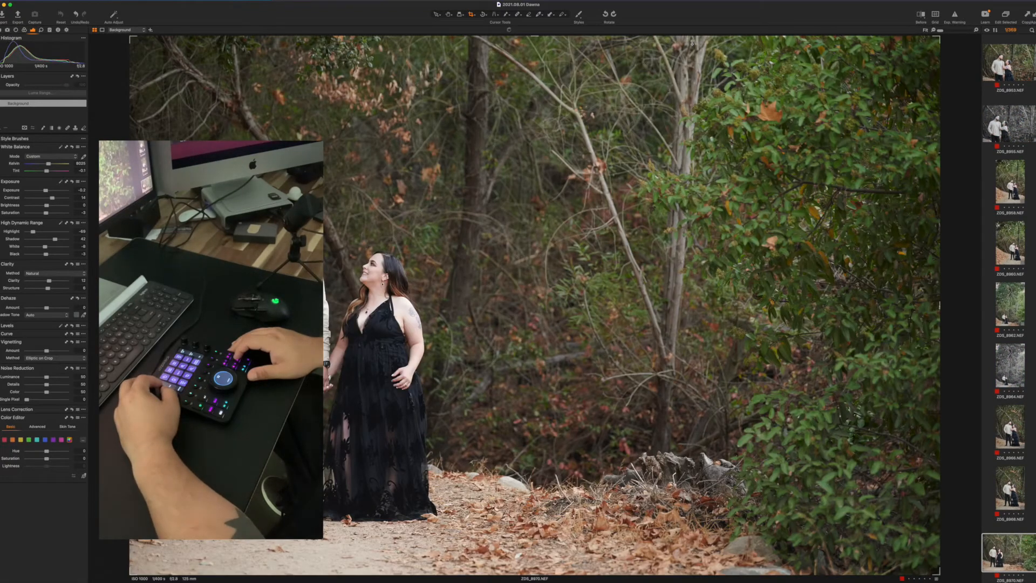
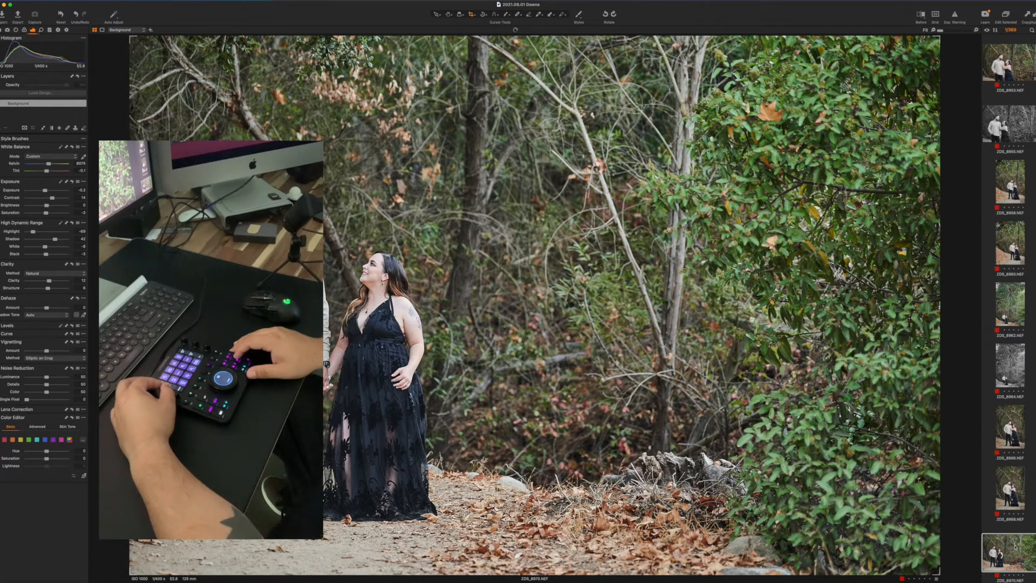
- Apply the adjustments to ZDS_8972.NEF, clone it as a second variant and make that variant black and white with a built-in preset
key("Right")
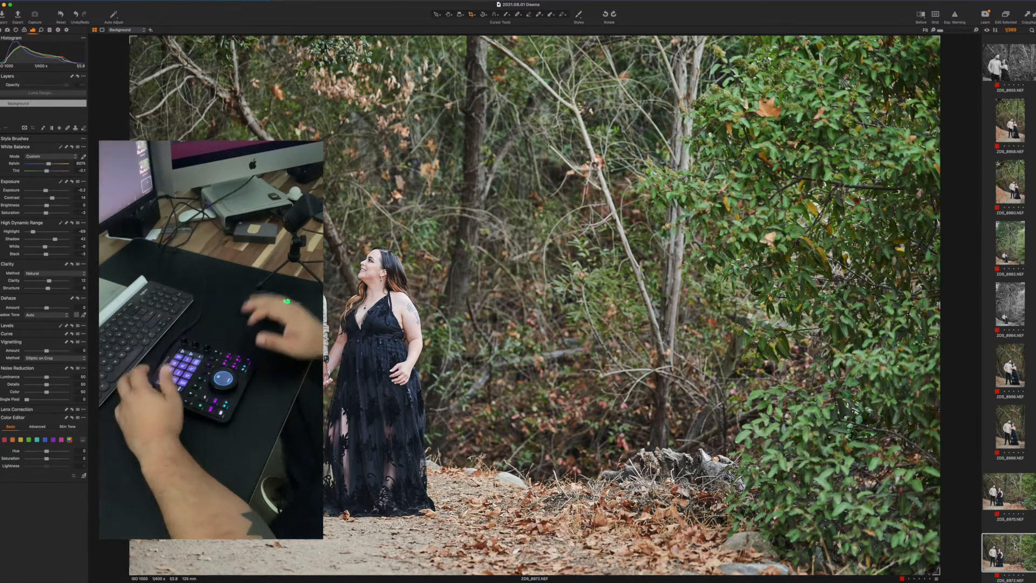
key("F8")
left_click(579, 15)
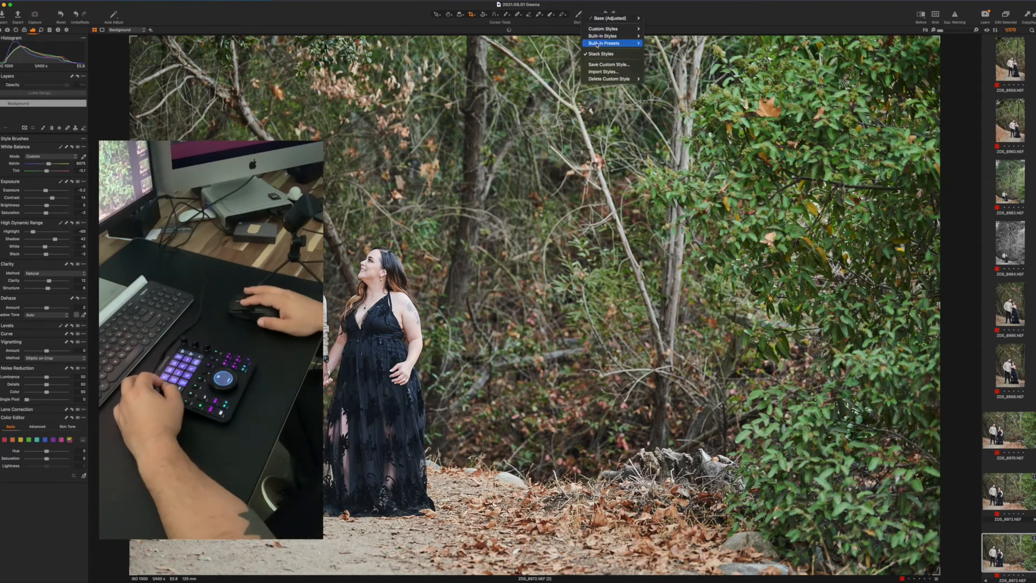
mouse_move(607, 43)
mouse_move(678, 43)
left_click(710, 40)
- Apply the adjustments to ZDS_8973.NEF and slightly raise its white balance Kelvin, comparing it with ZDS_8972.NEF
key("Right")
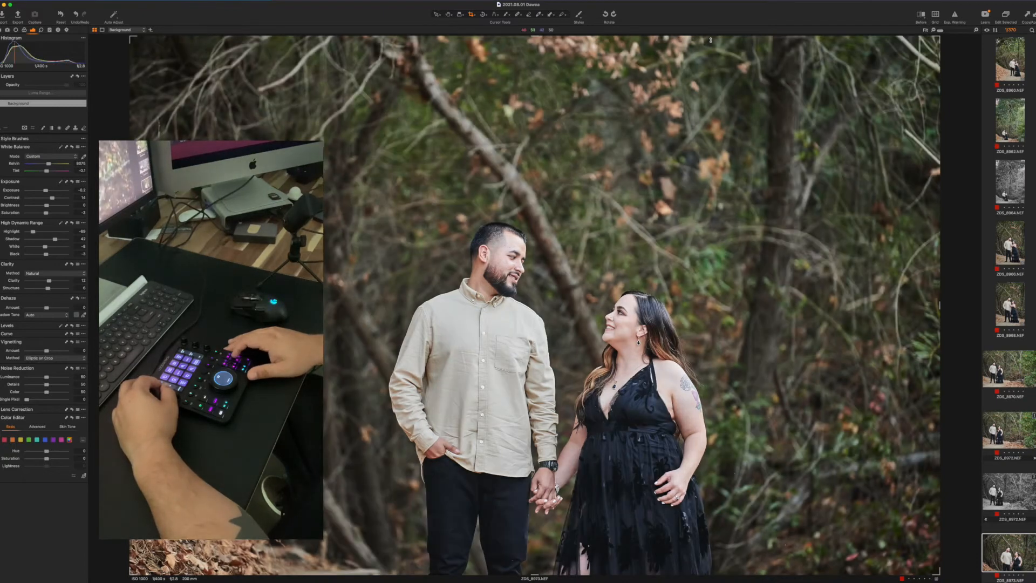
key("q+Left")
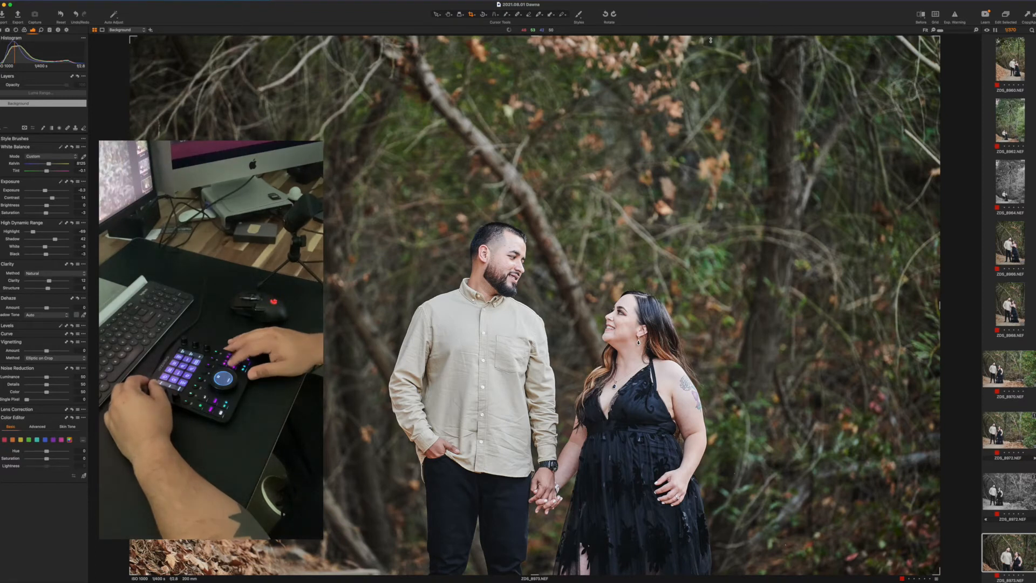
key("Up")
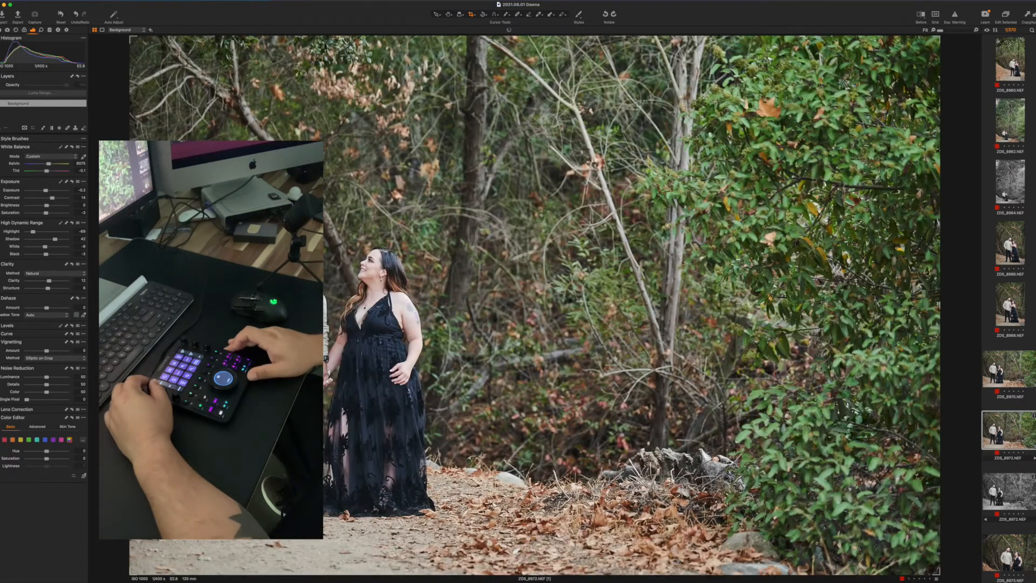
key("Down")
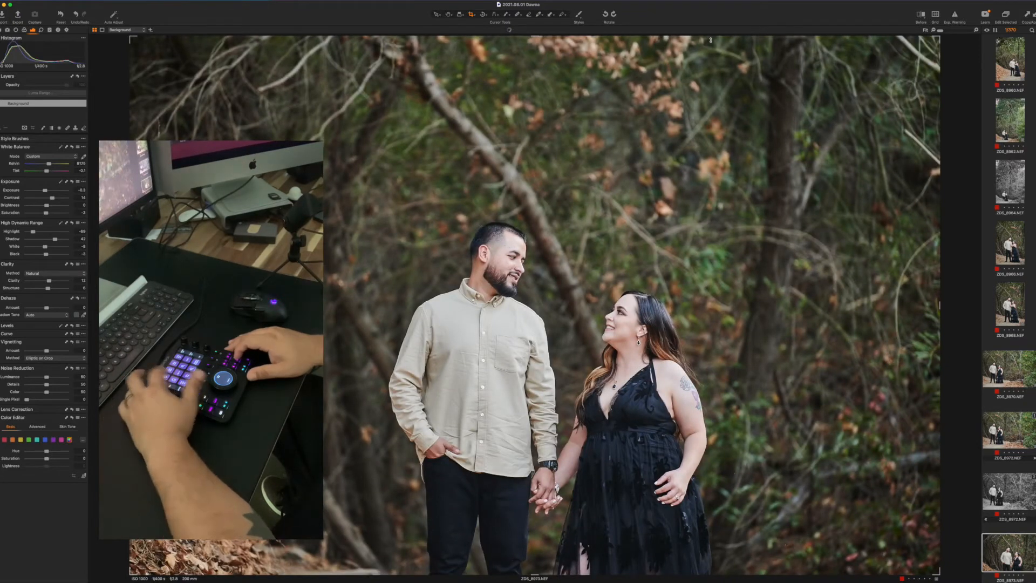
- Carry the adjustments across ZDS_8975.NEF, ZDS_8977.NEF, ZDS_8978.NEF and ZDS_8980.NEF
key("Right")
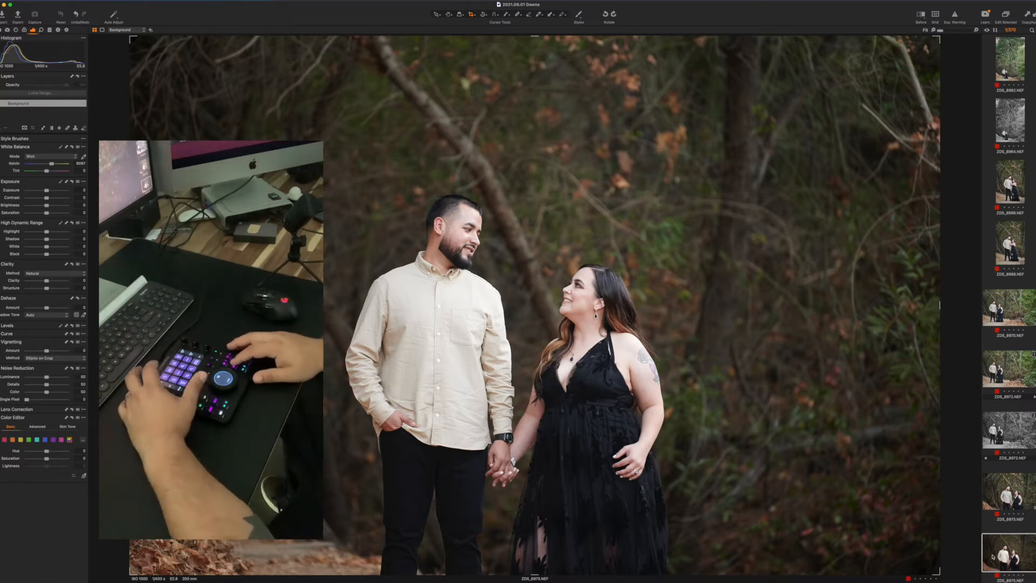
key("Up")
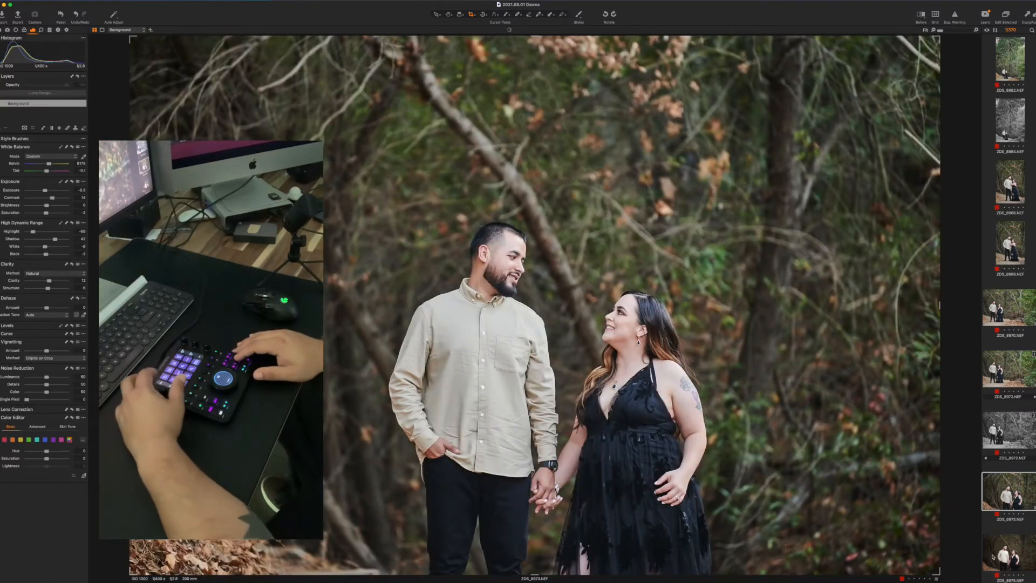
key("Down")
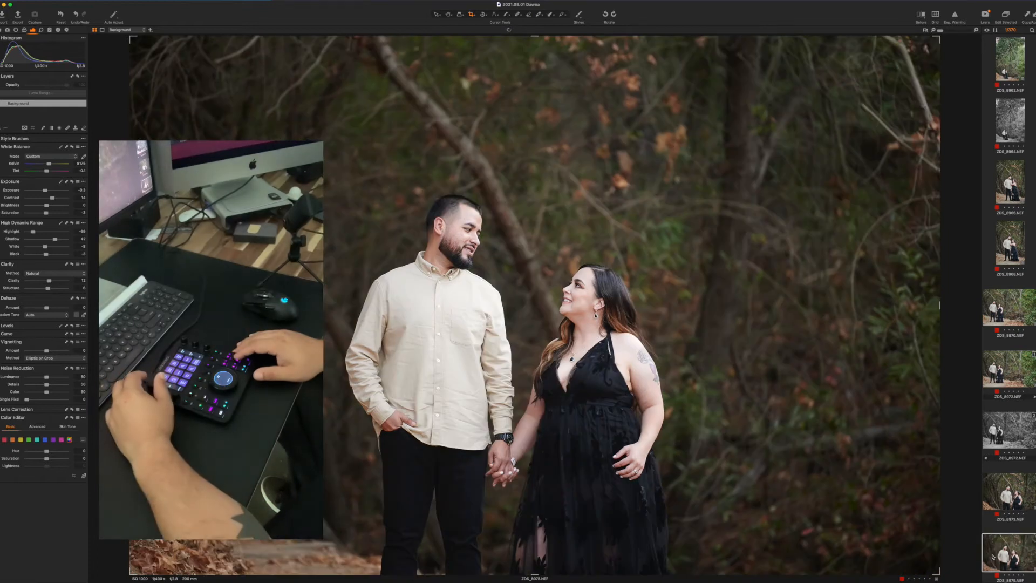
key("Down")
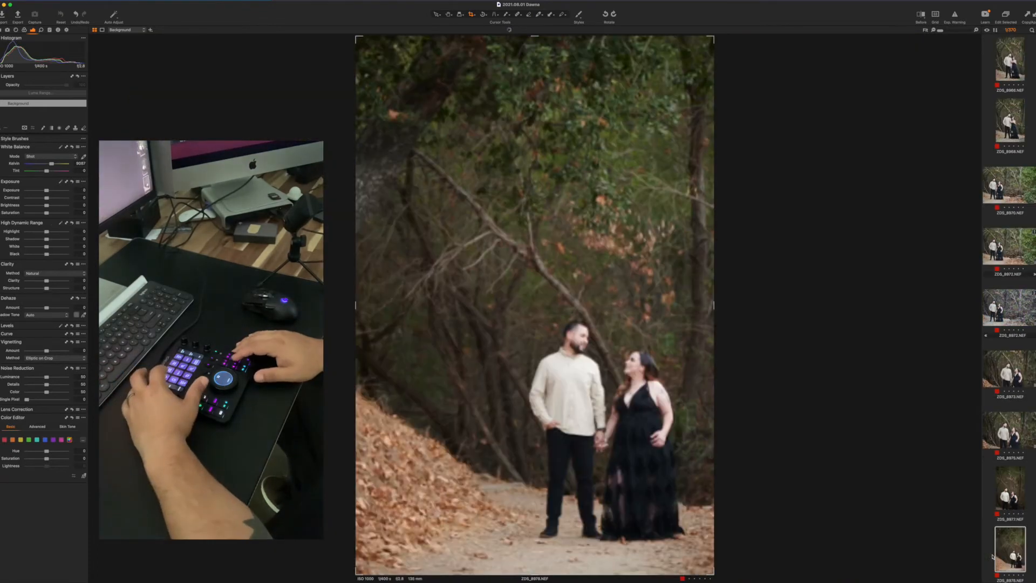
key("Down")
key("Up")
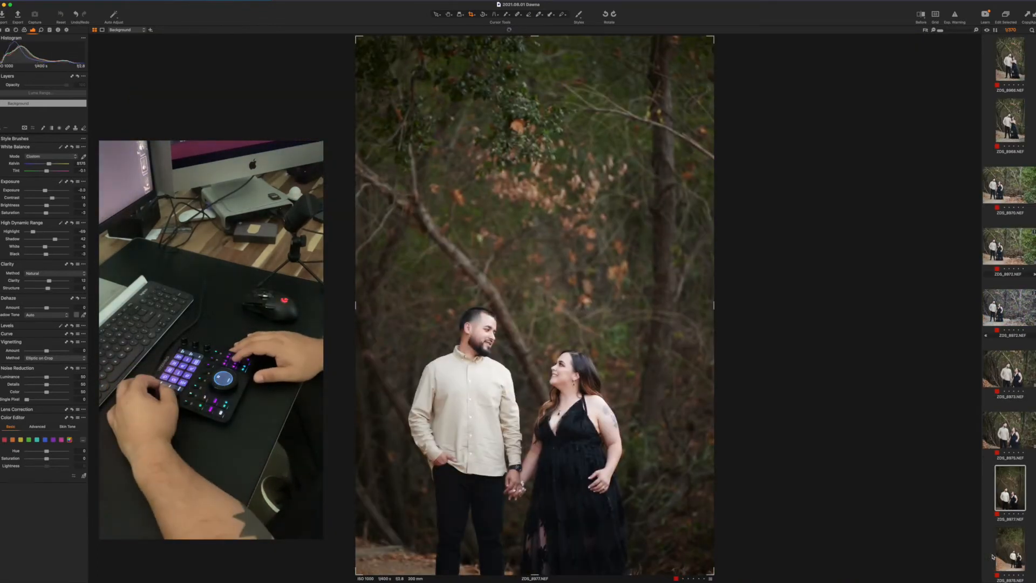
key("Down")
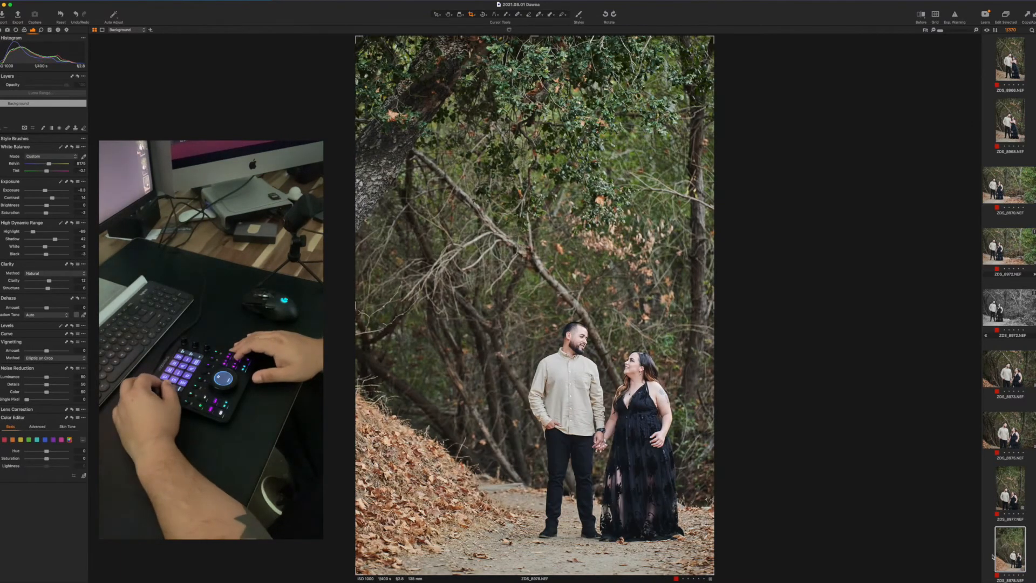
key("Down")
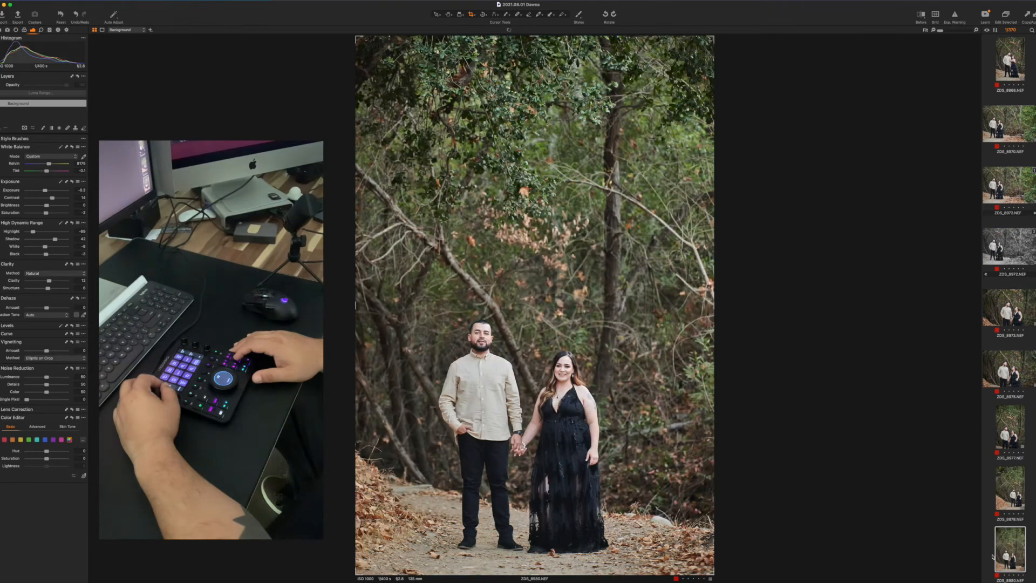
- Apply the adjustments to ZDS_8982.NEF and make it black and white with a built-in Black & White preset
key("Down")
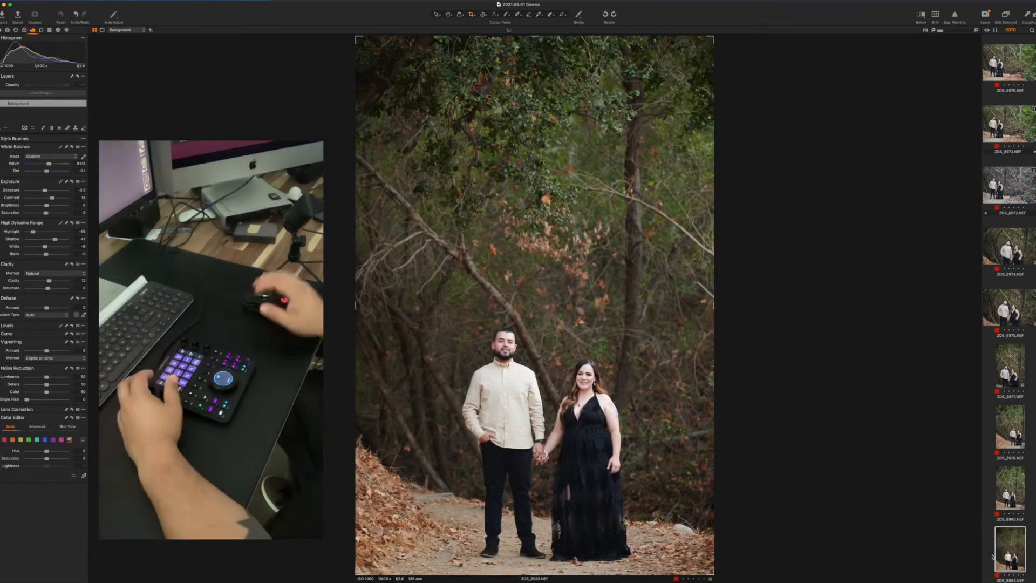
left_click(579, 16)
mouse_move(615, 44)
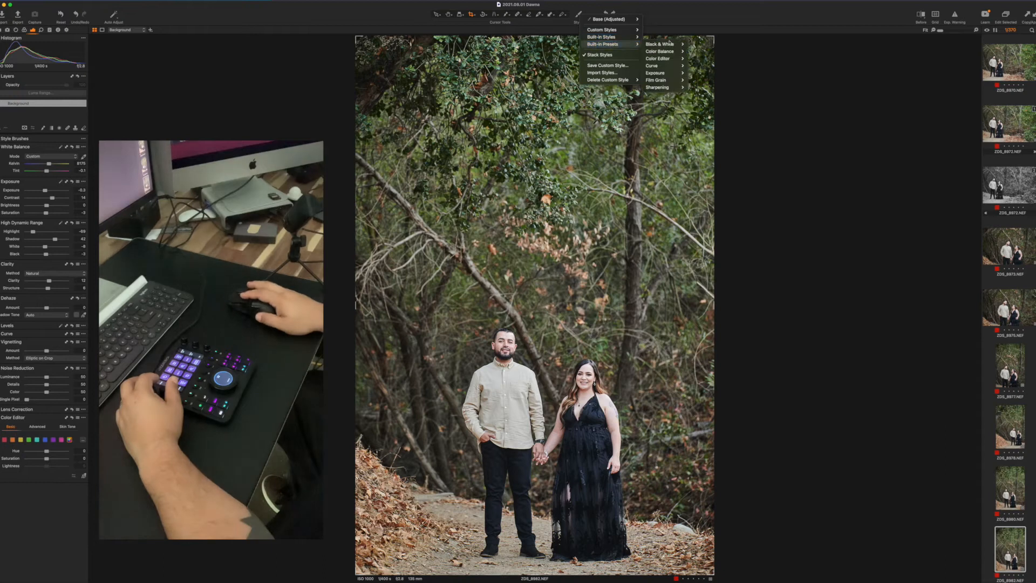
left_click(699, 44)
- Apply the adjustments to ZDS_8984.NEF, slightly lower its white balance Kelvin, and carry the adjustments over to ZDS_8986.NEF
key("Down")
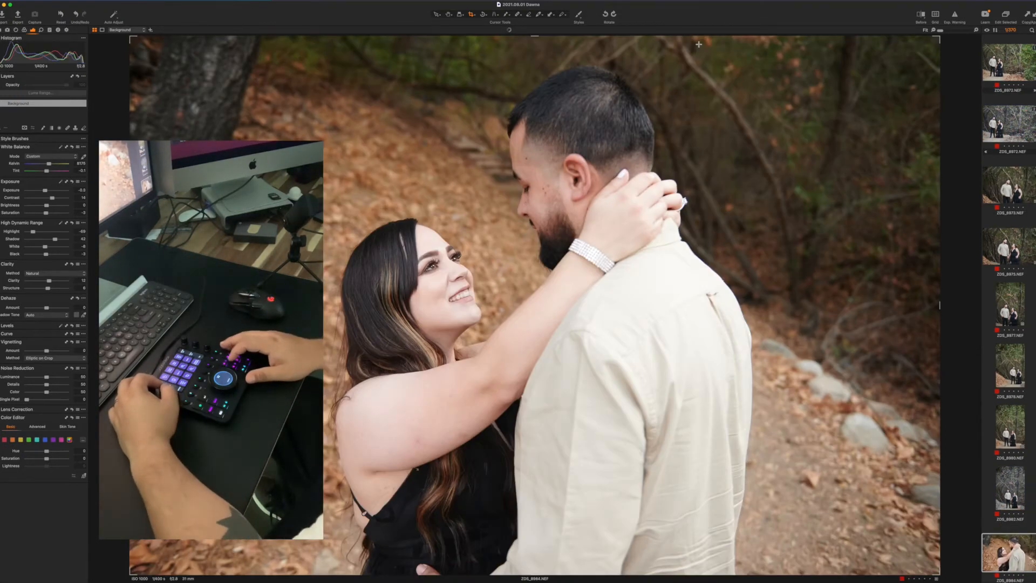
key("super+shift+v")
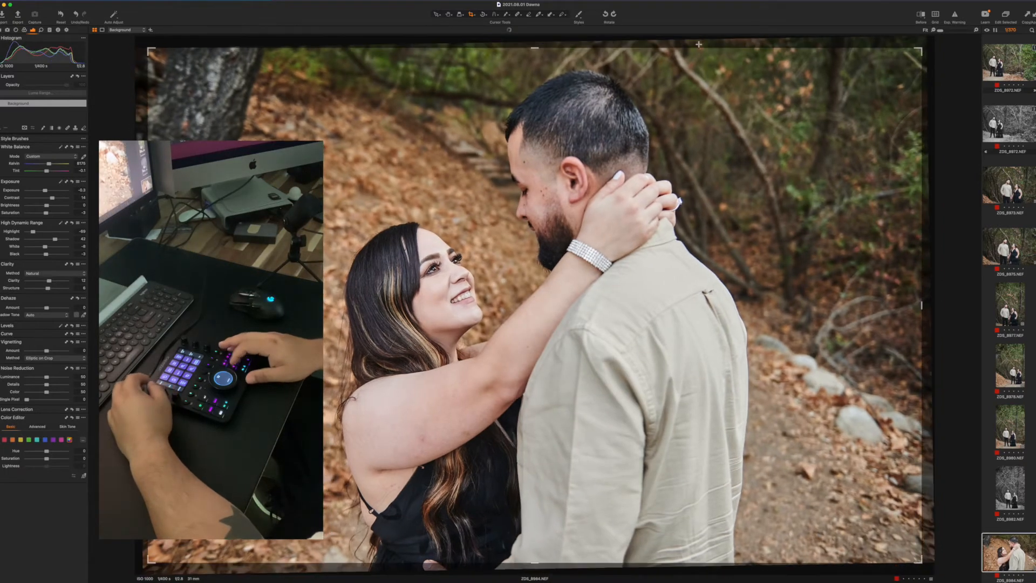
key("Up")
key("Up")
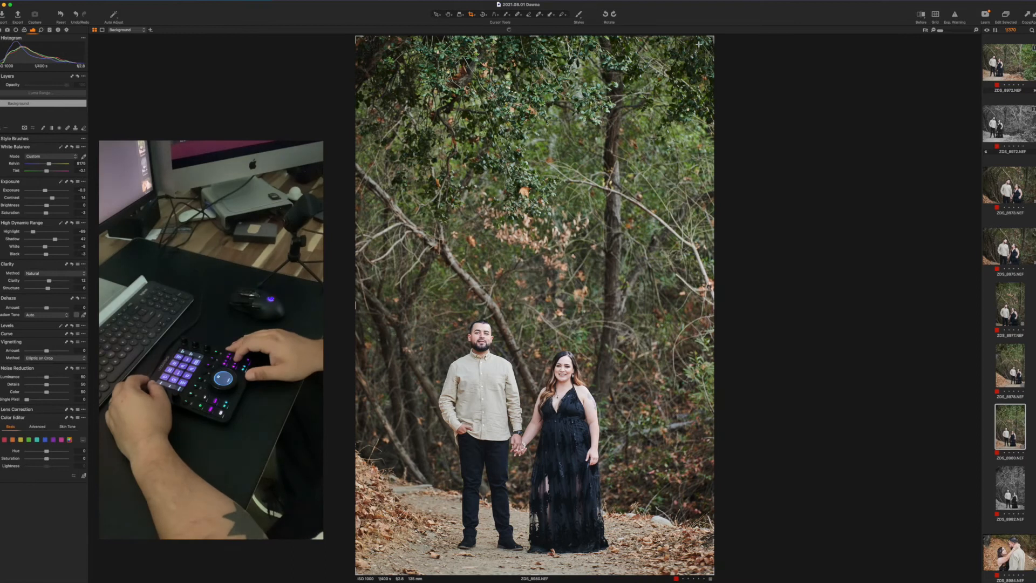
key("Down")
key("Down")
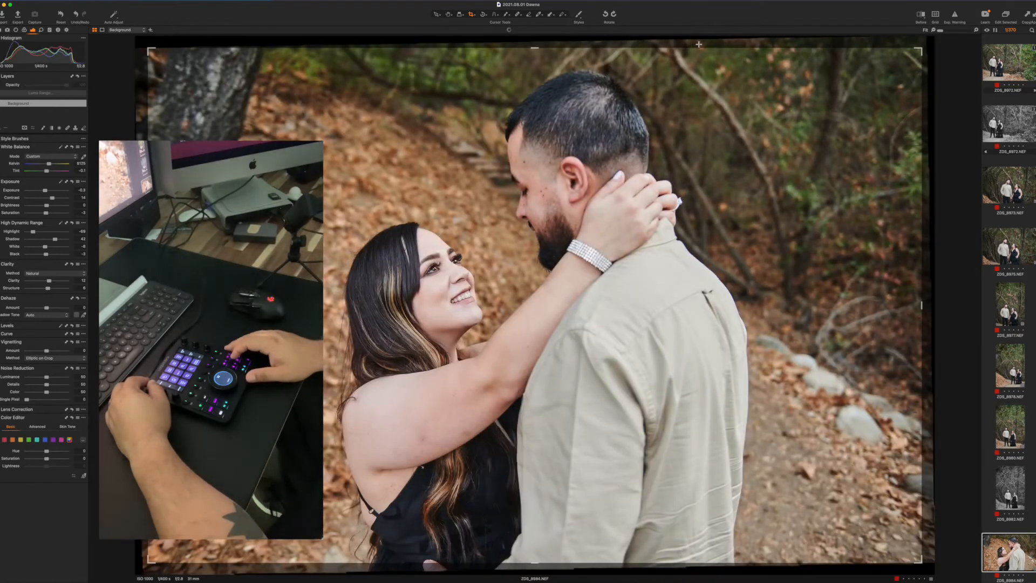
key("Down")
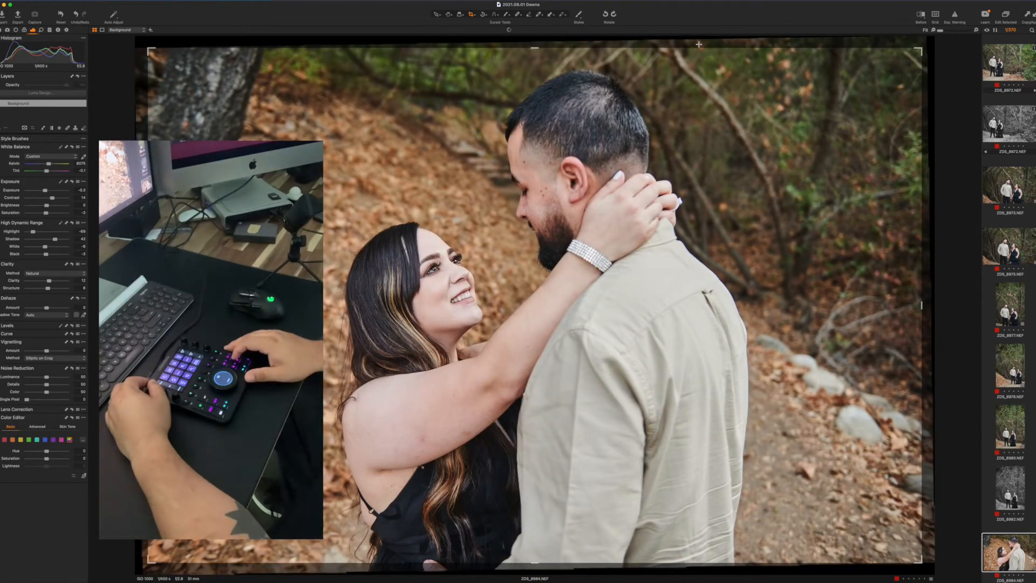
key("Down")
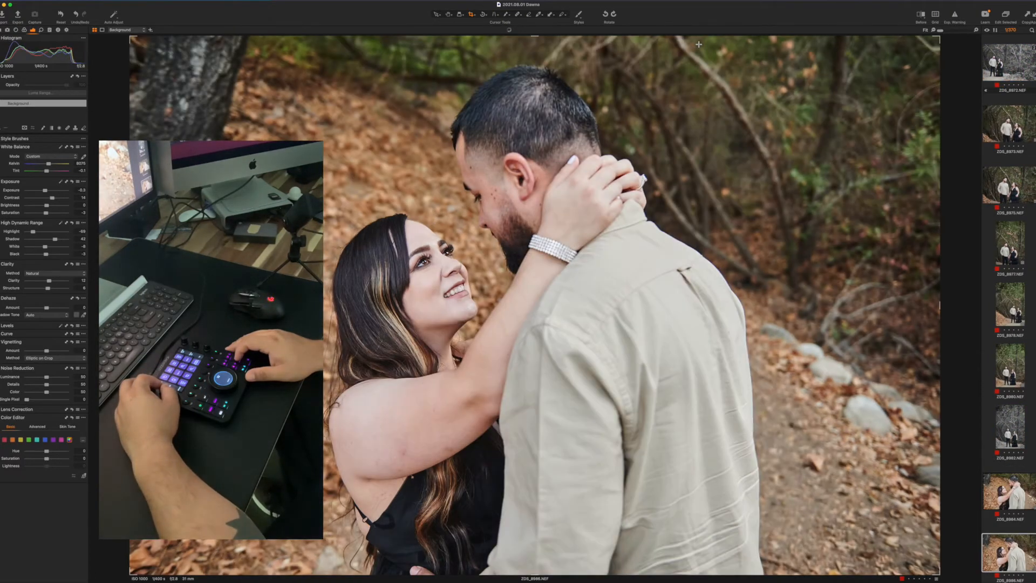
- Apply the adjustments to ZDS_8988.NEF, clone it as a second variant and make that variant black and white with a built-in preset
key("Down")
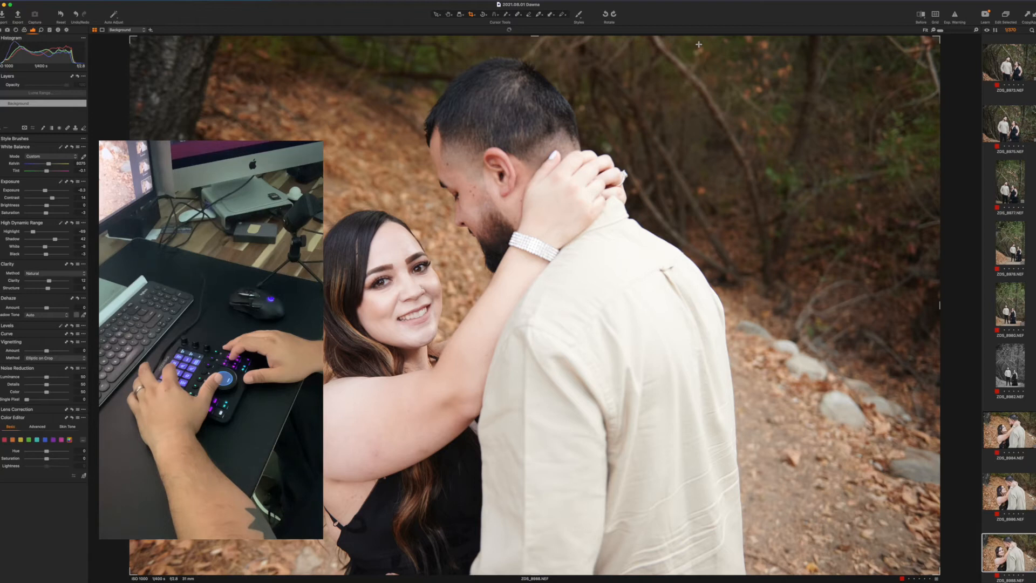
key("F3")
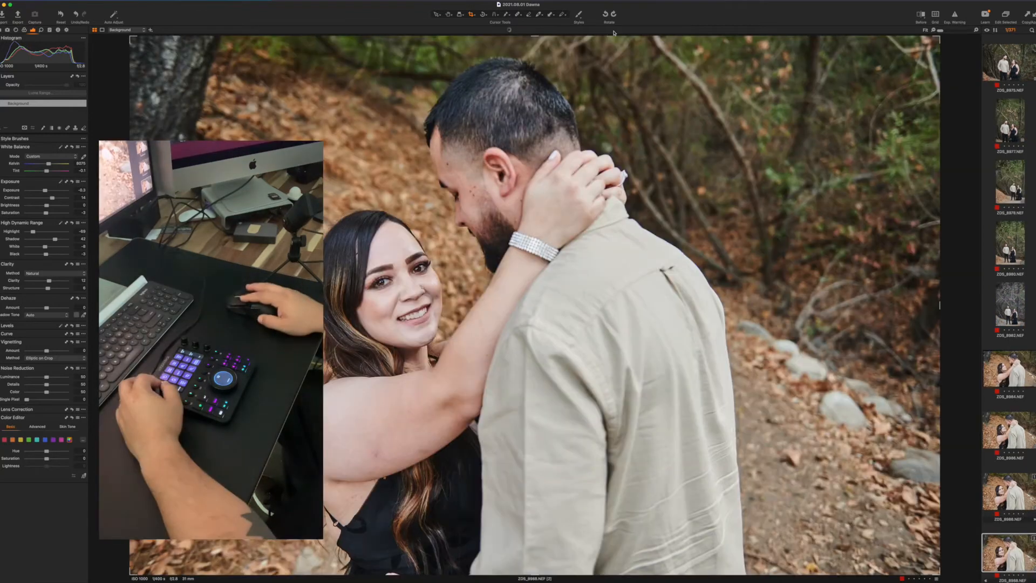
left_click(579, 15)
mouse_move(599, 40)
mouse_move(661, 43)
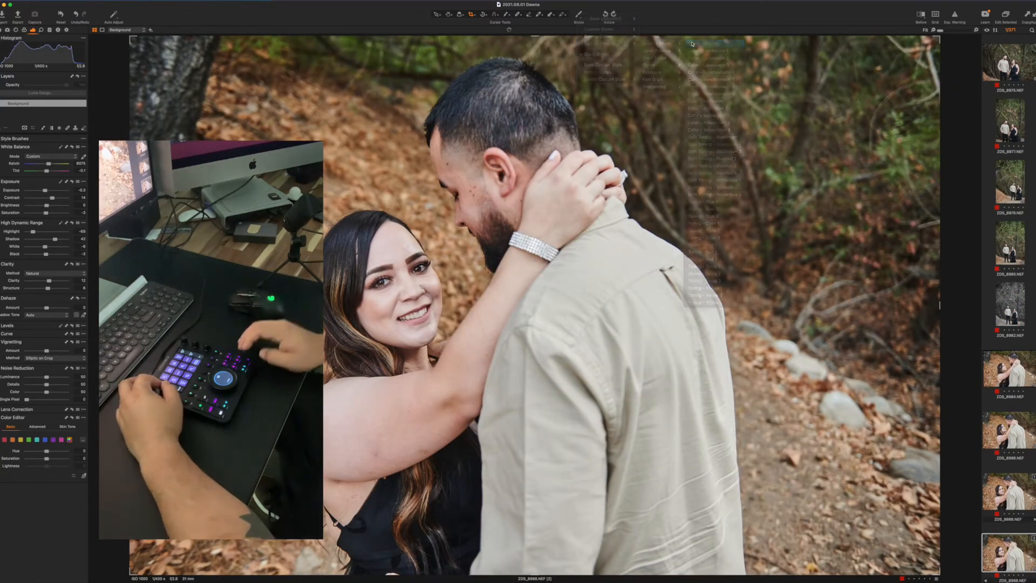
left_click(693, 43)
- Carry the adjustments across ZDS_8990.NEF, ZDS_8992.NEF and ZDS_8994.NEF
key("Right")
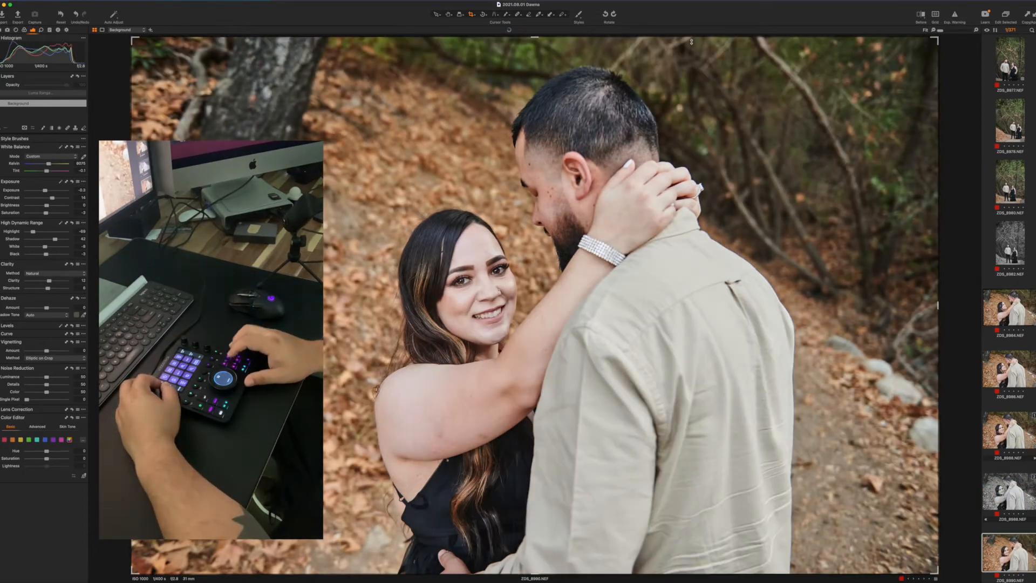
key("Right")
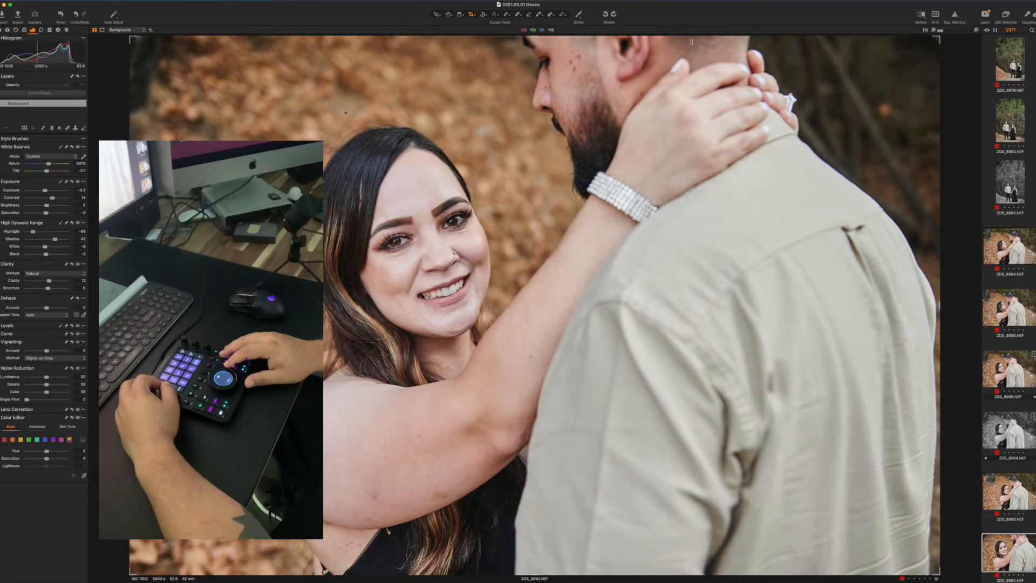
key("Right")
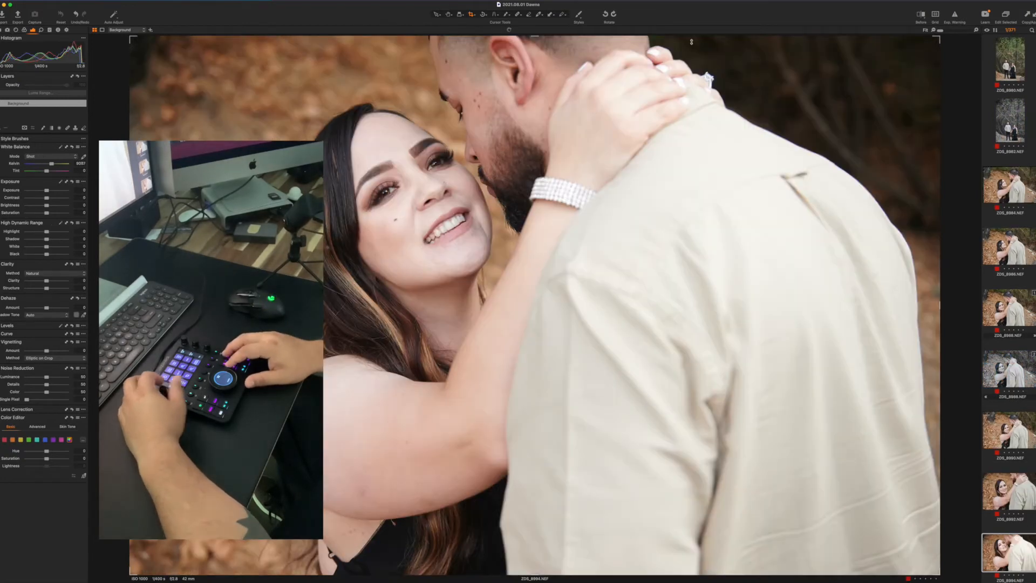
key("shift+super+v")
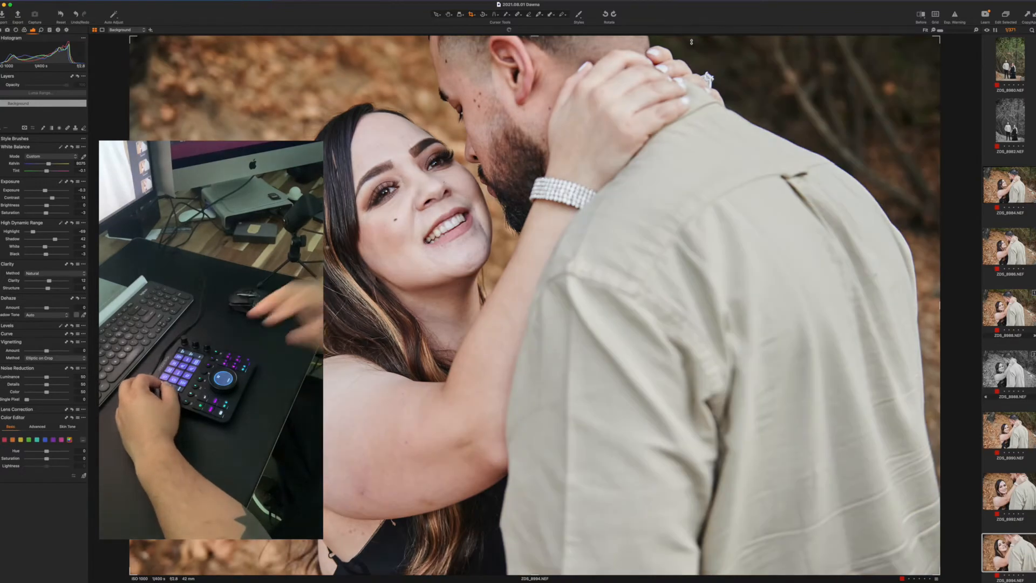
- Compare ZDS_8994.NEF with ZDS_8996.NEF, delete ZDS_8994.NEF and apply the adjustments to ZDS_8996.NEF
key("Right")
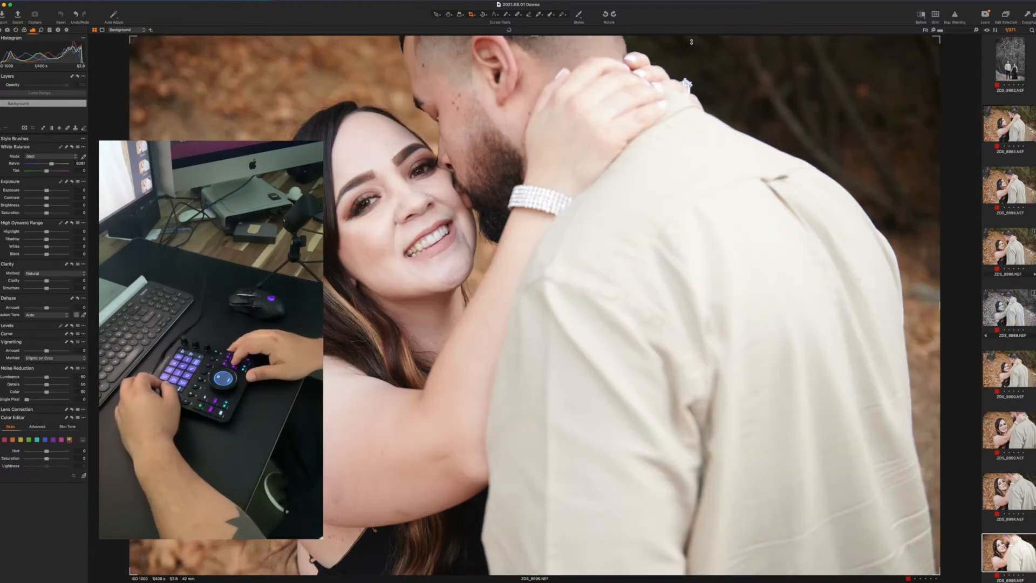
key("Left")
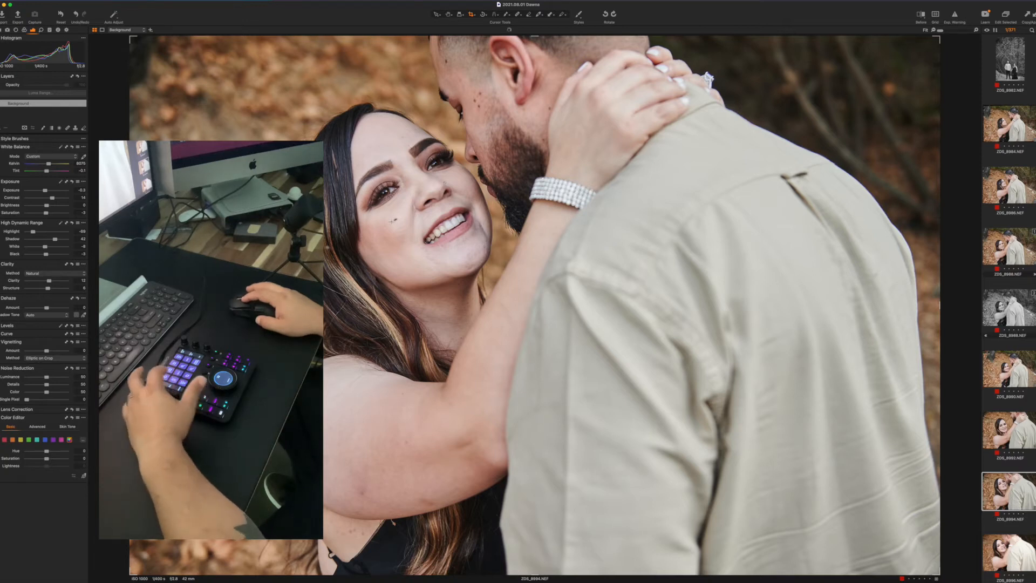
key("Delete")
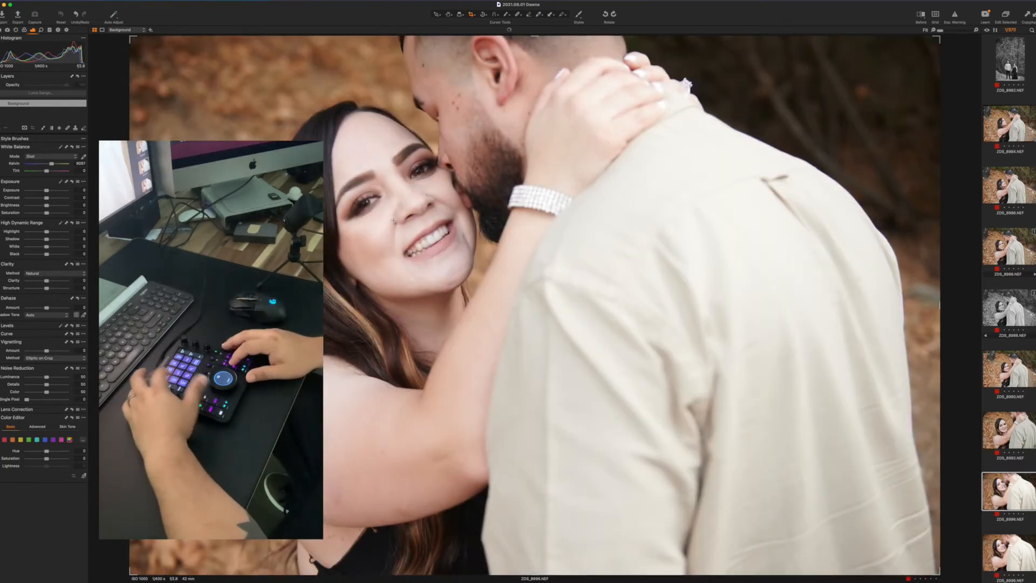
key("super+shift+v")
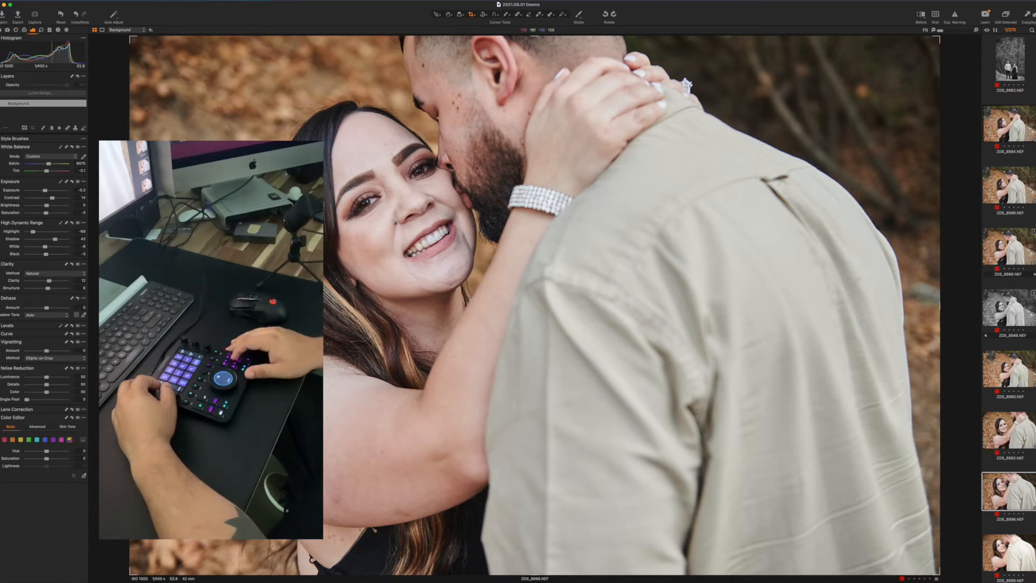
- Delete the near-duplicate after ZDS_8996.NEF and the close-up of hands on the man's neck, and apply the adjustments to ZDS_9001.NEF
key("Right")
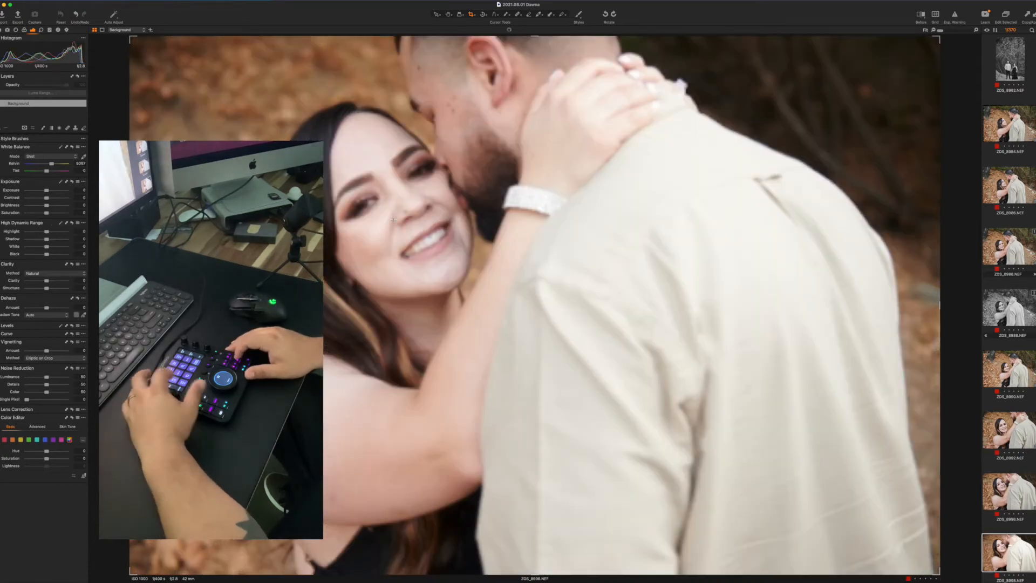
key("Right")
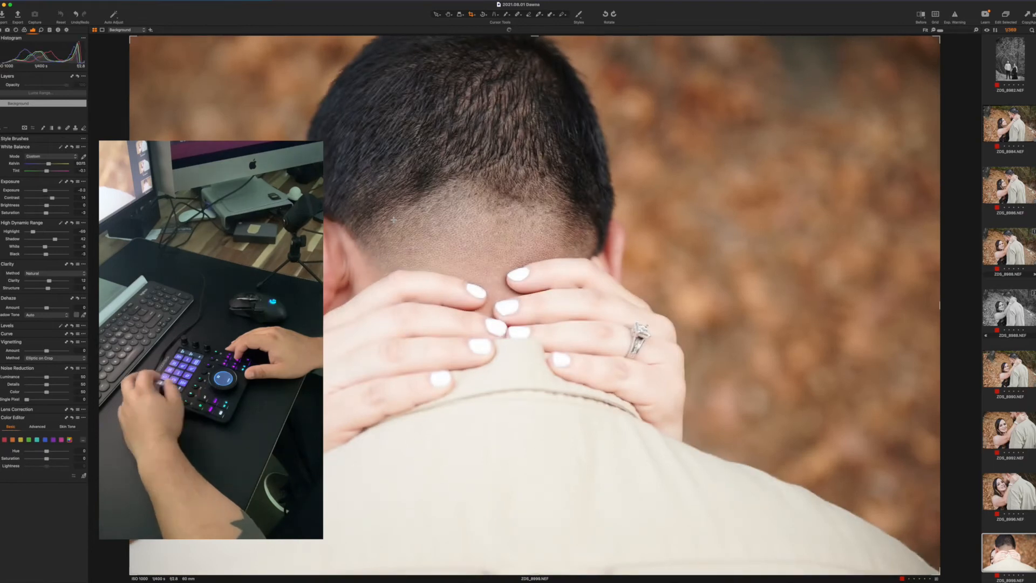
key("super+shift+v")
key("Right")
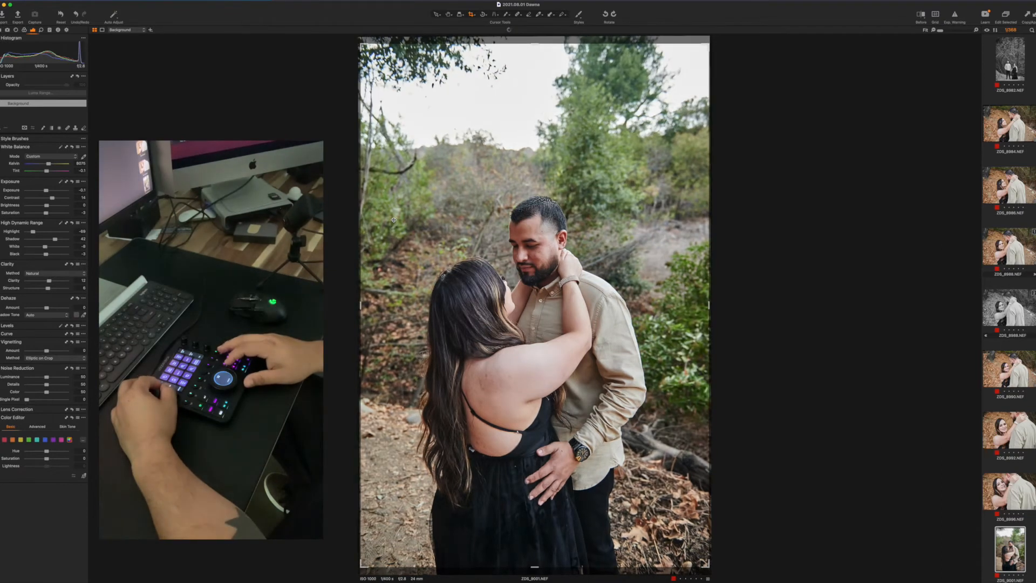
- Raise the exposure of ZDS_9001.NEF to 0.2 and straighten the photo slightly
key("q+Right")
key("q+Right")
key("q+Right")
key("q+Right")
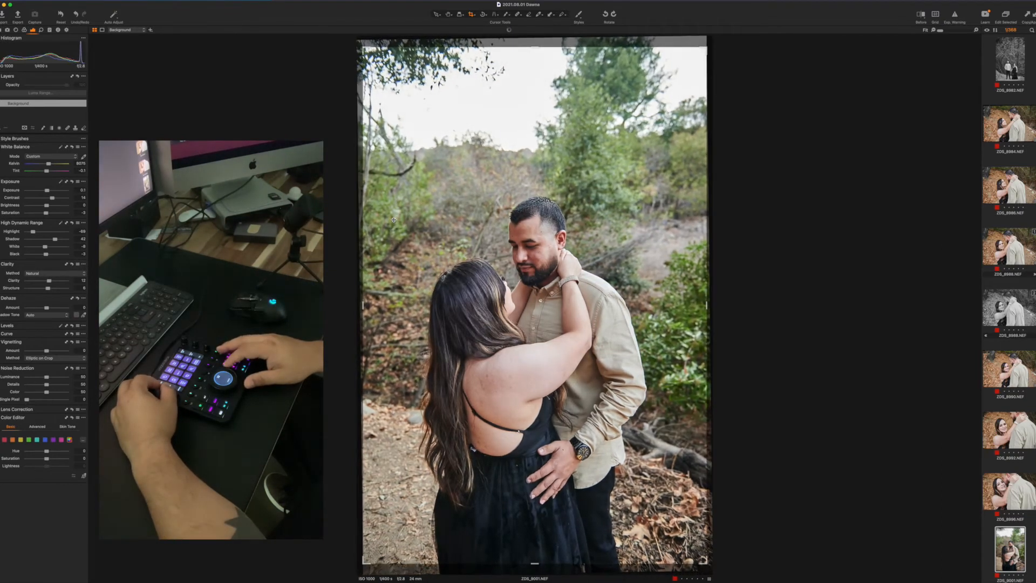
key("Left")
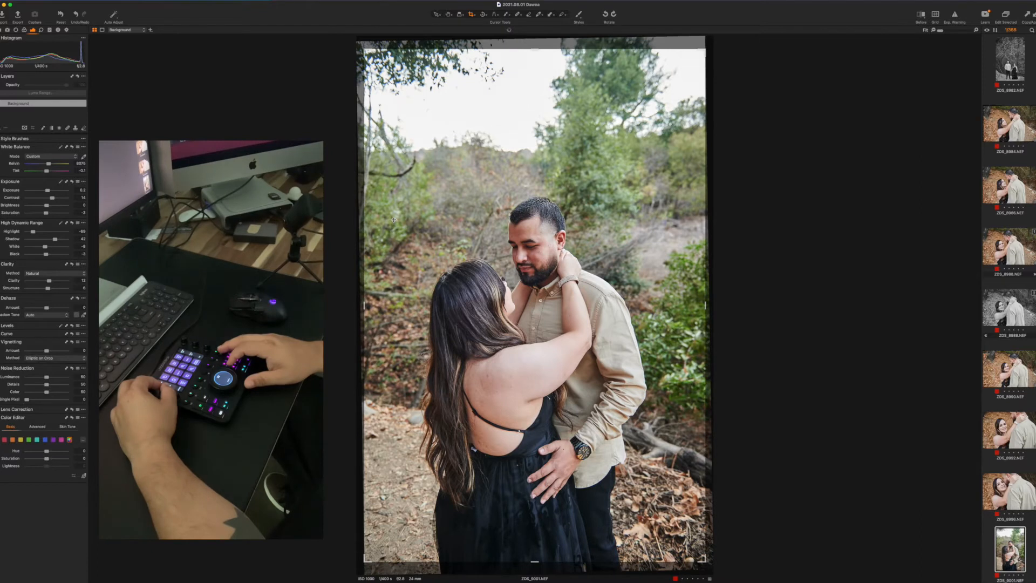
- Apply the adjustments to ZDS_9003.NEF and make it black and white with the built-in Color - Default preset
key("Right")
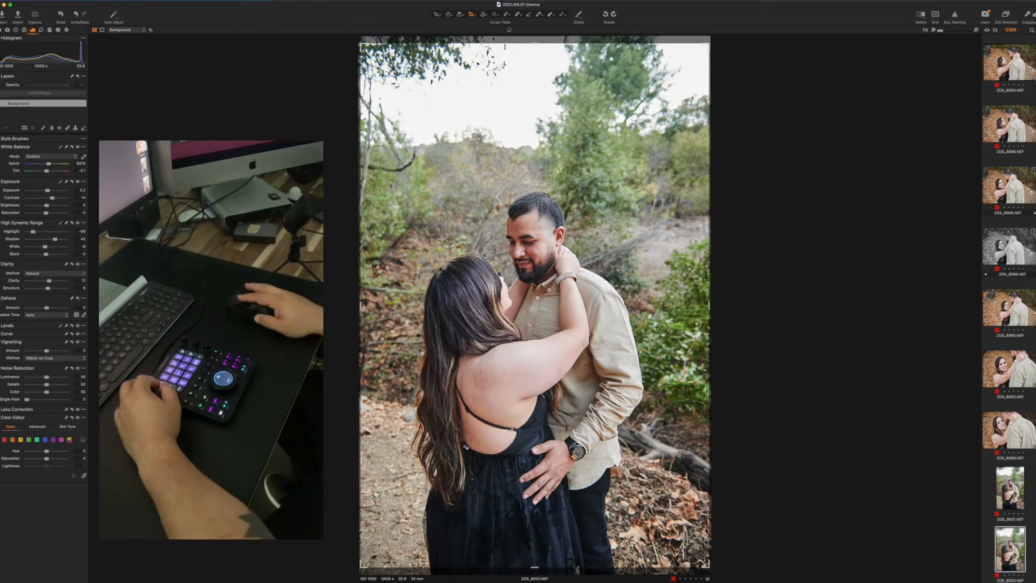
left_click(578, 15)
mouse_move(600, 40)
mouse_move(657, 40)
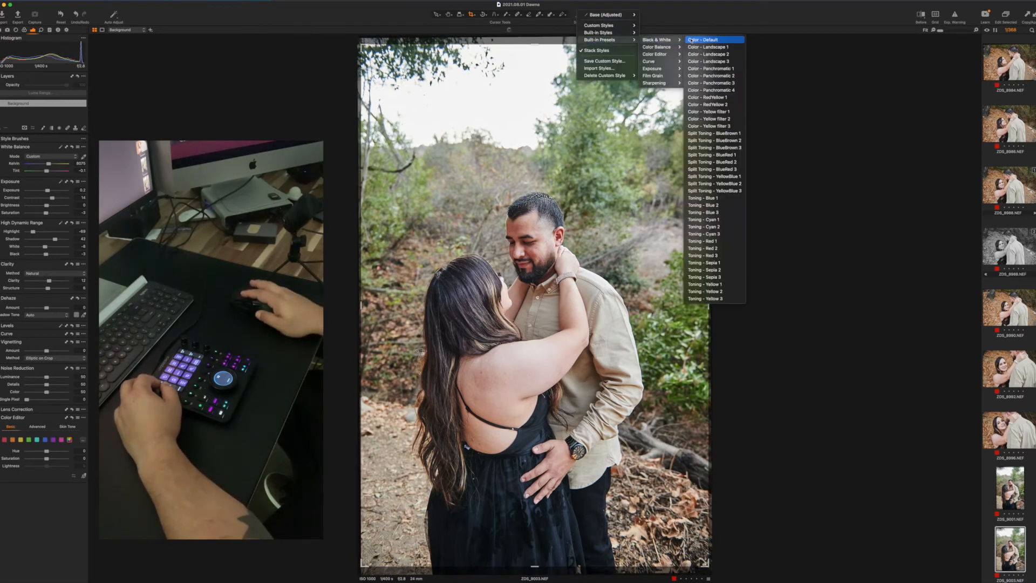
left_click(691, 40)
- Apply the adjustments to ZDS_9005.NEF, straighten it and delete the similar photos that follow, starting with ZDS_9007.NEF
key("Right")
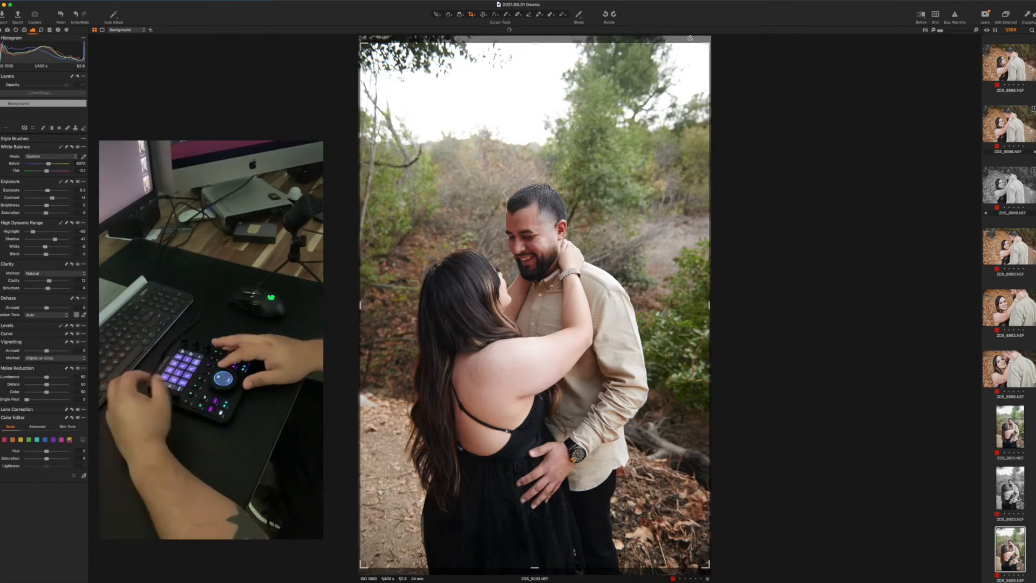
scroll(690, 37, "up", 4)
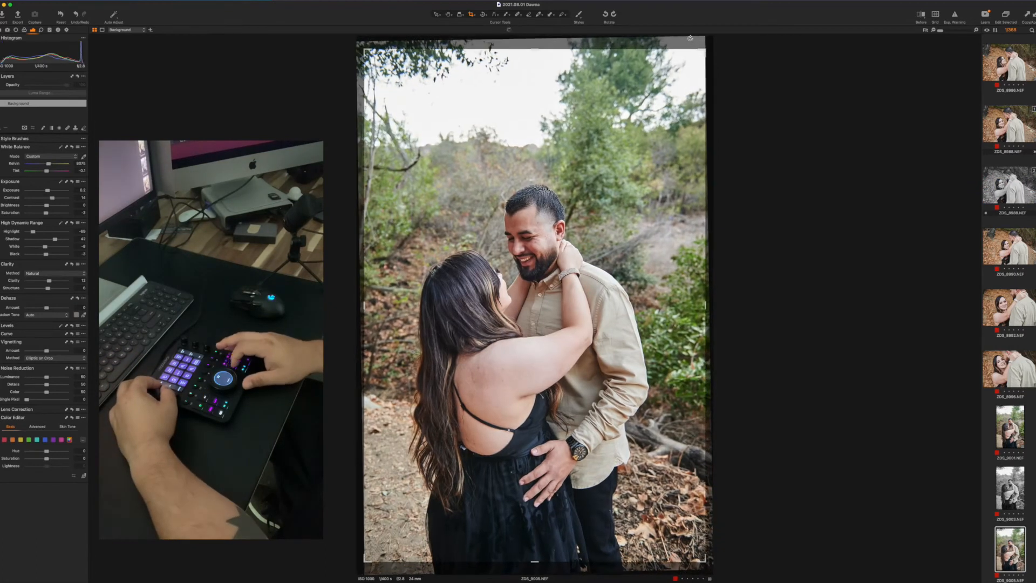
key("Right")
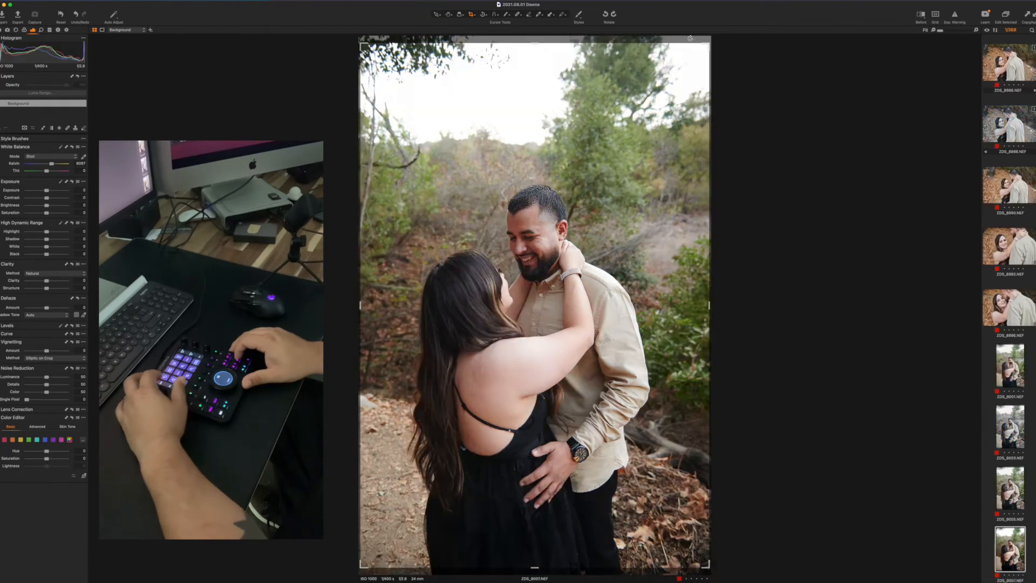
key("Delete")
key("Delete")
key("Delete")
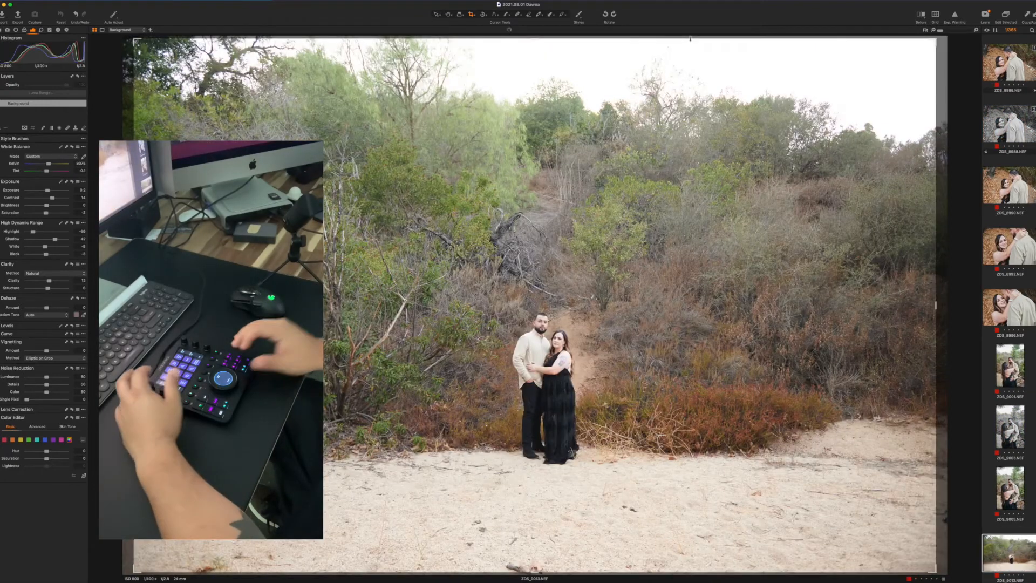
- Apply the adjustments to the wide landscape shot ZDS_9013.NEF, lowering its exposure to -0.8 and raising its contrast to 17
key("super+shift+v")
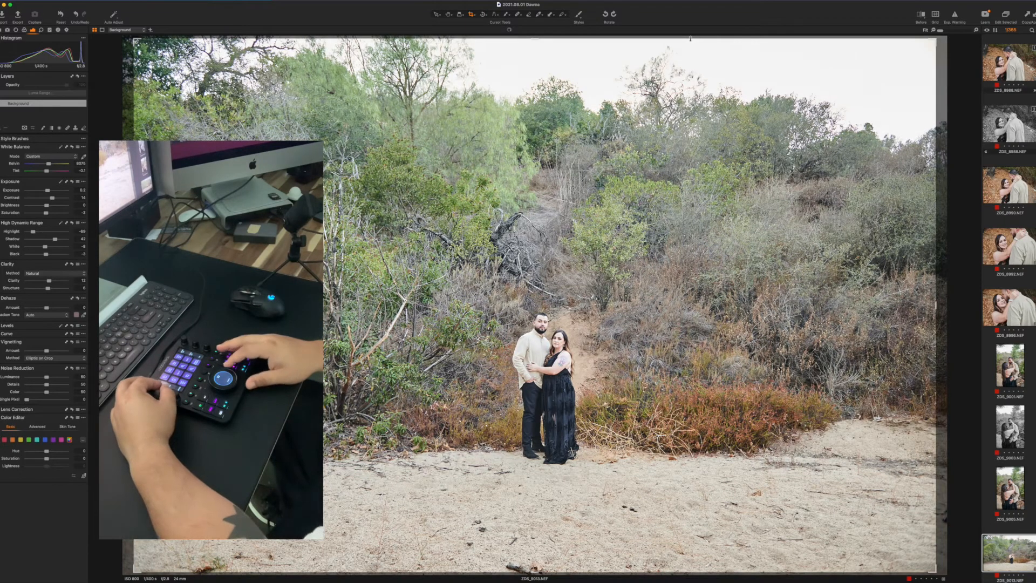
key("q+Down")
key("q+Down")
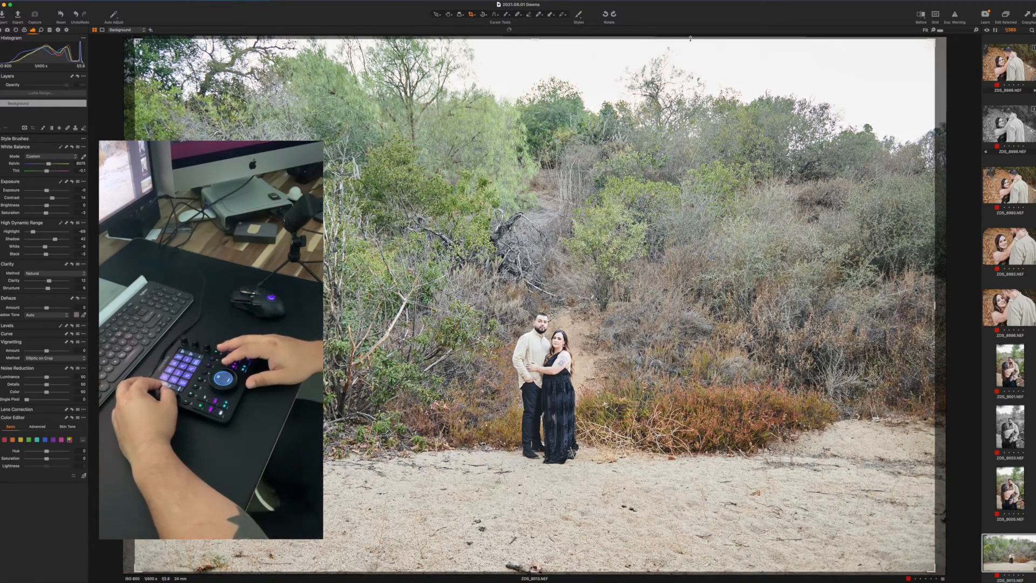
key("q+Down")
key("q+Down")
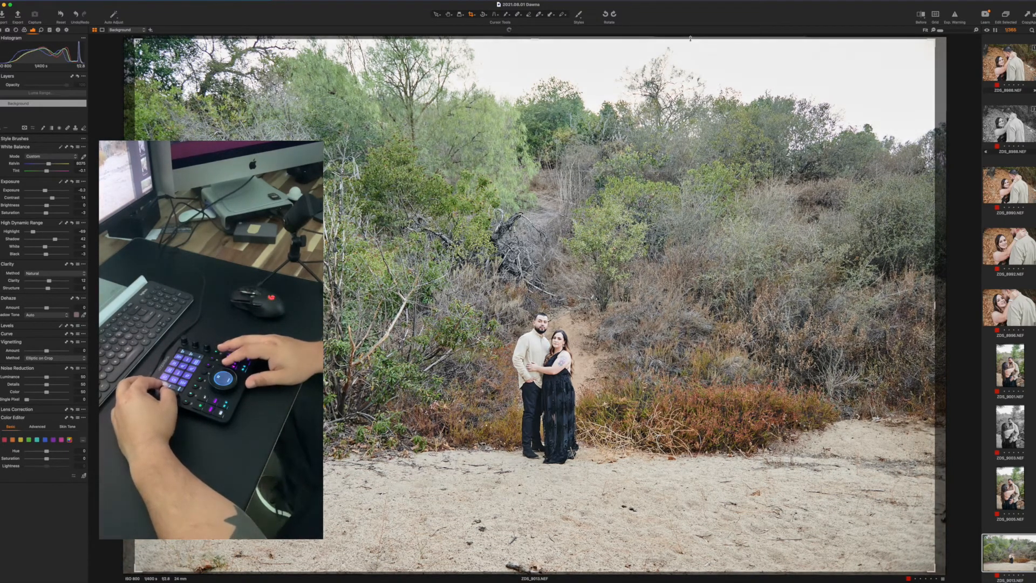
key("w+Up")
key("w+Up")
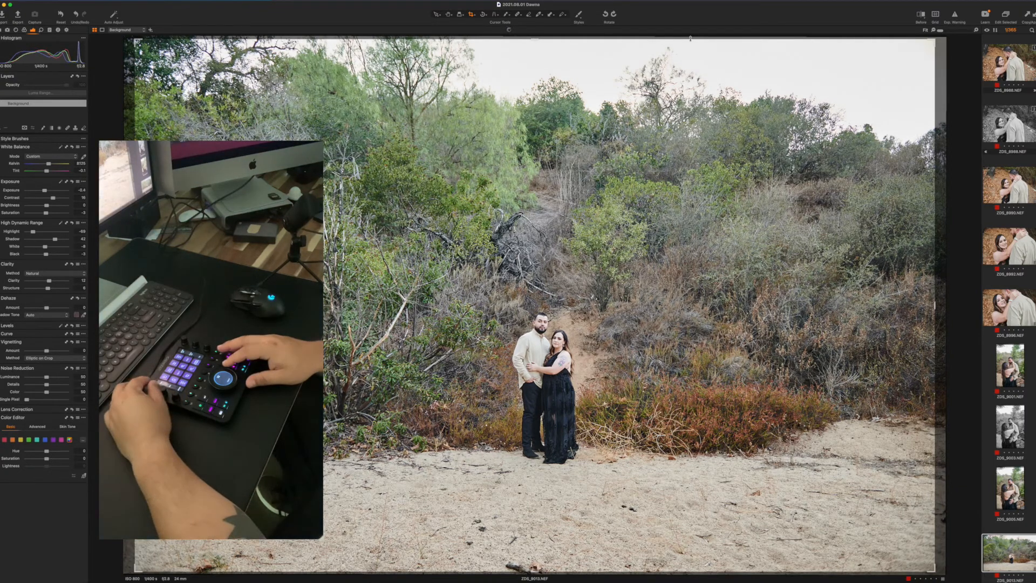
key("q+Down")
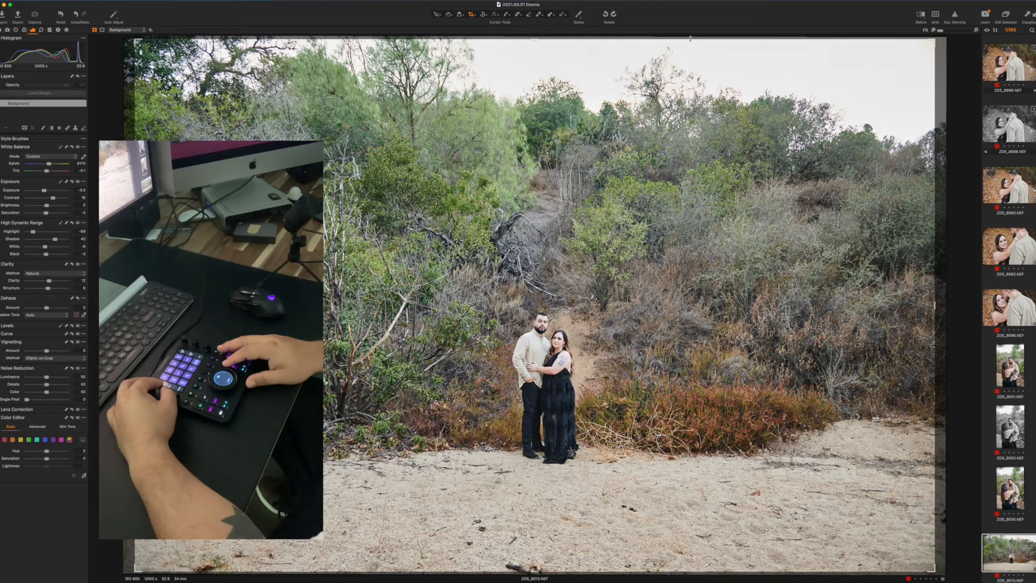
key("Right")
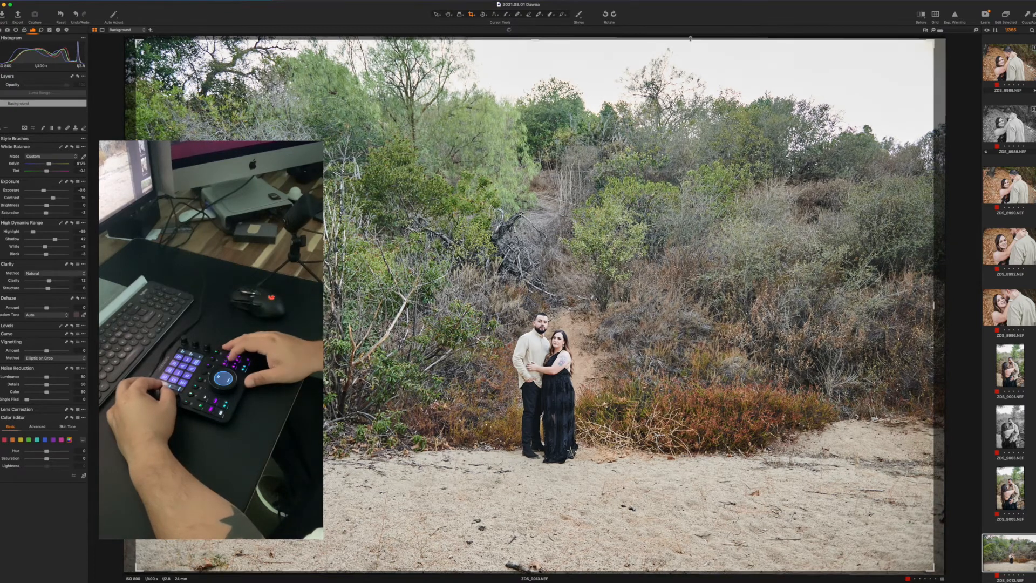
key("q+Down")
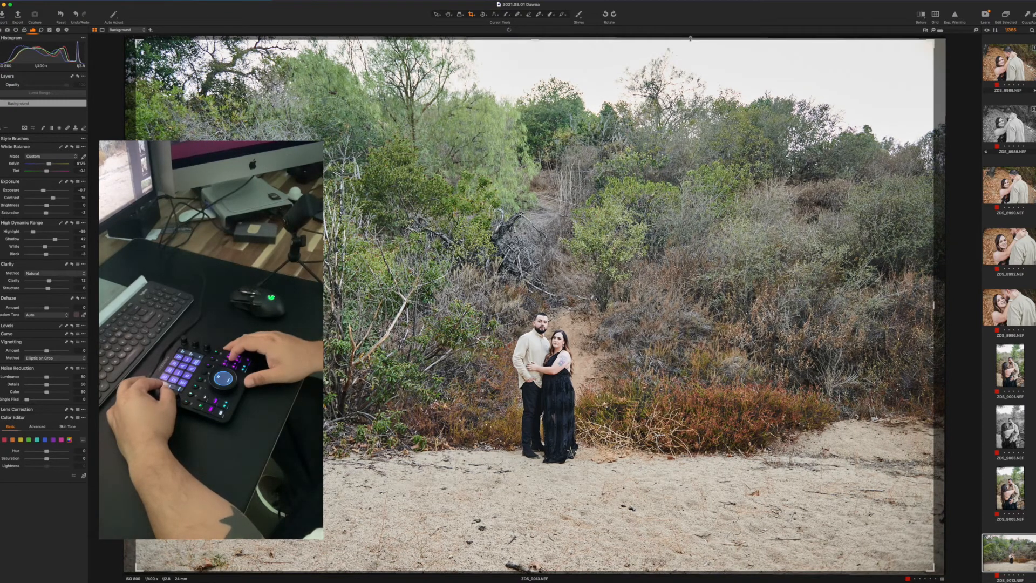
key("q+Down")
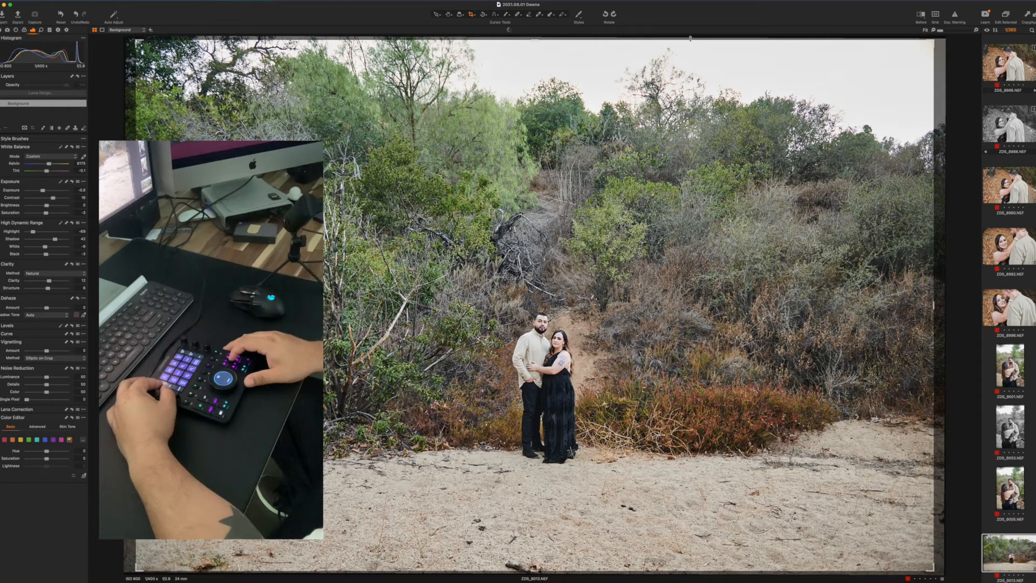
key("w+Up")
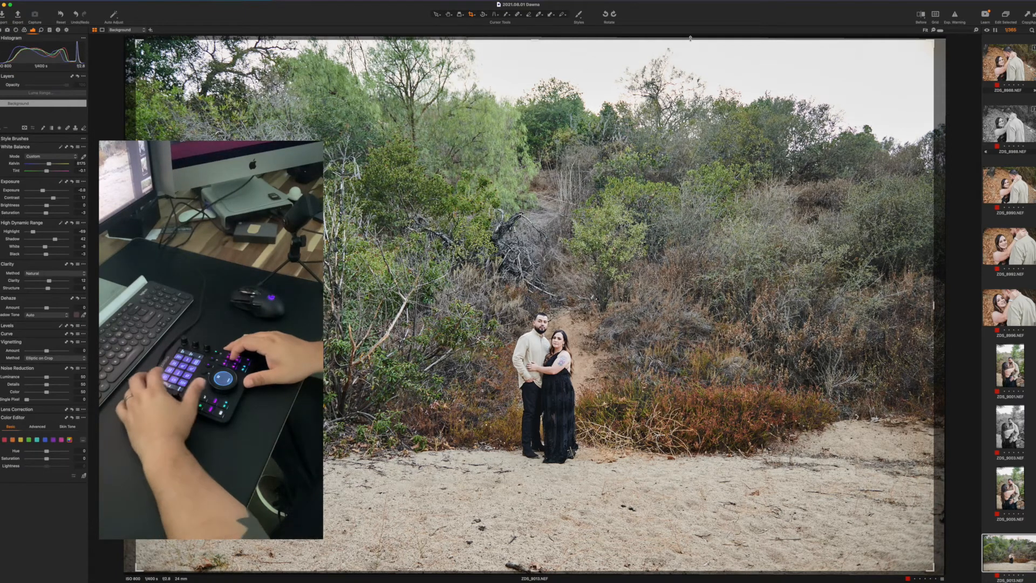
- Delete ZDS_9013.NEF, apply its adjustments to ZDS_9015.NEF, straighten that photo and set its exposure to -0.7
key("Right")
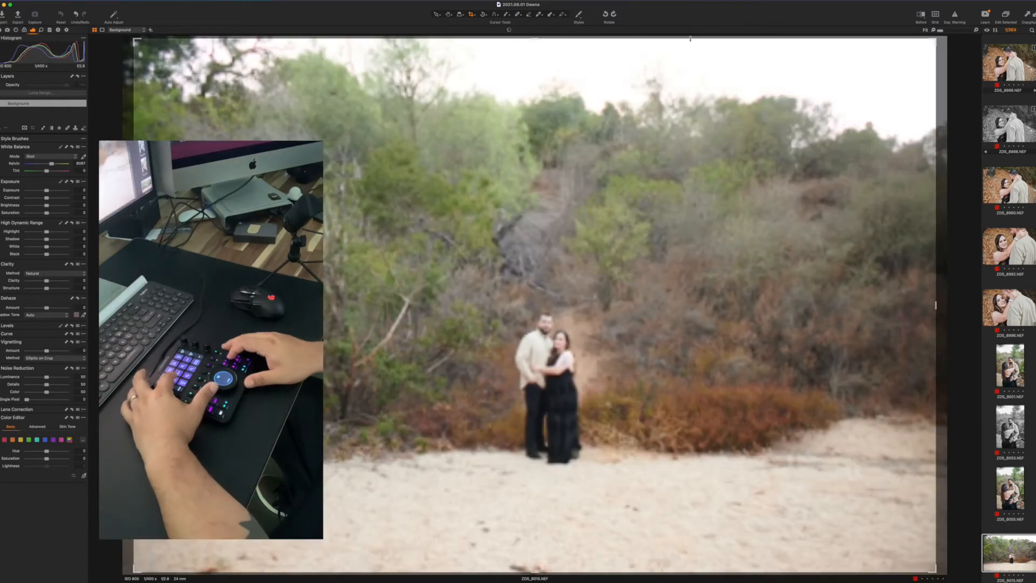
key("super+shift+v")
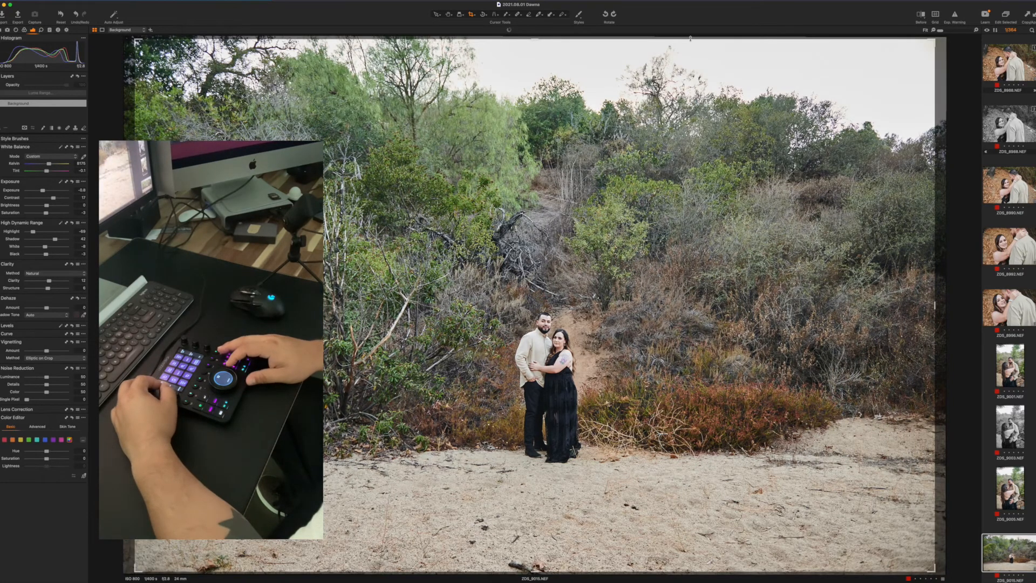
key("super+alt+r")
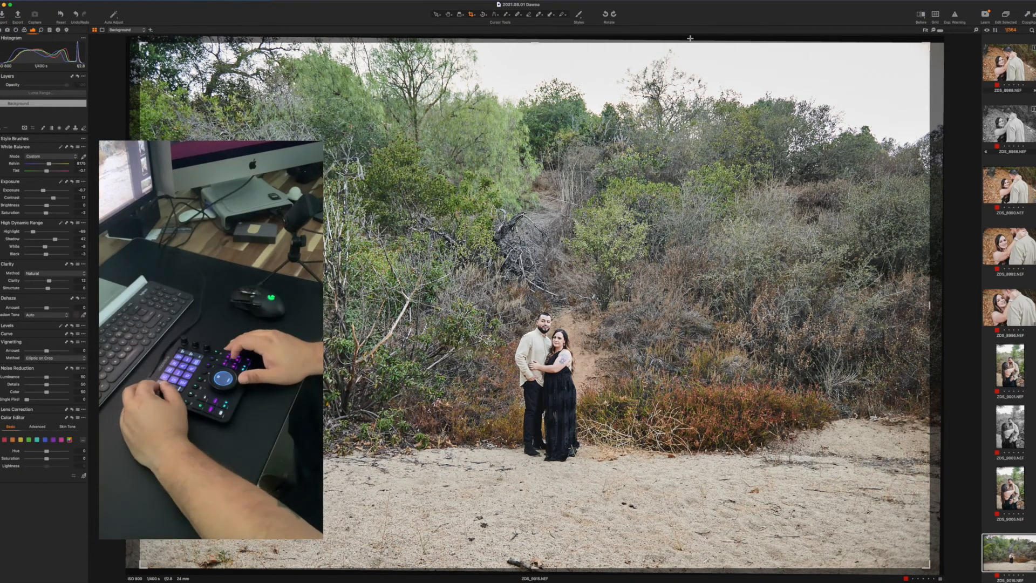
- Carry the adjustments over to ZDS_9017.NEF and ZDS_9019.NEF, straightening both and setting the exposure of ZDS_9019.NEF to -0.6
key("Right")
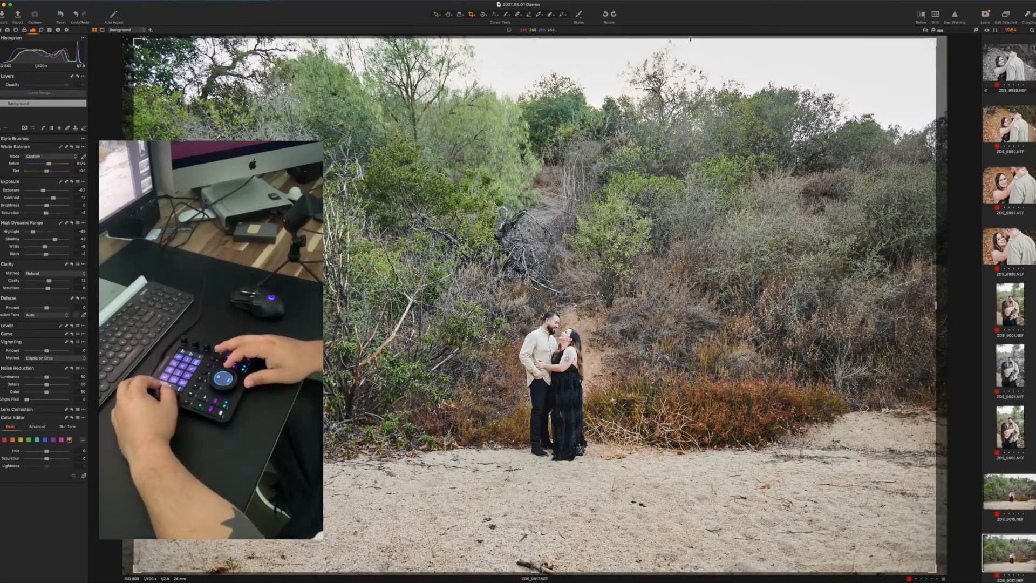
key("super+alt+r")
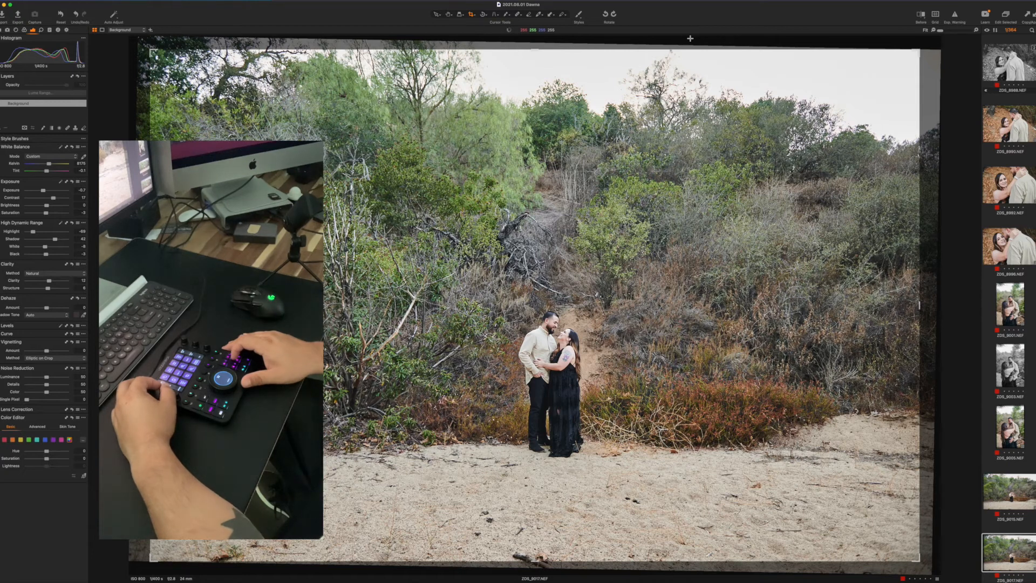
key("Right")
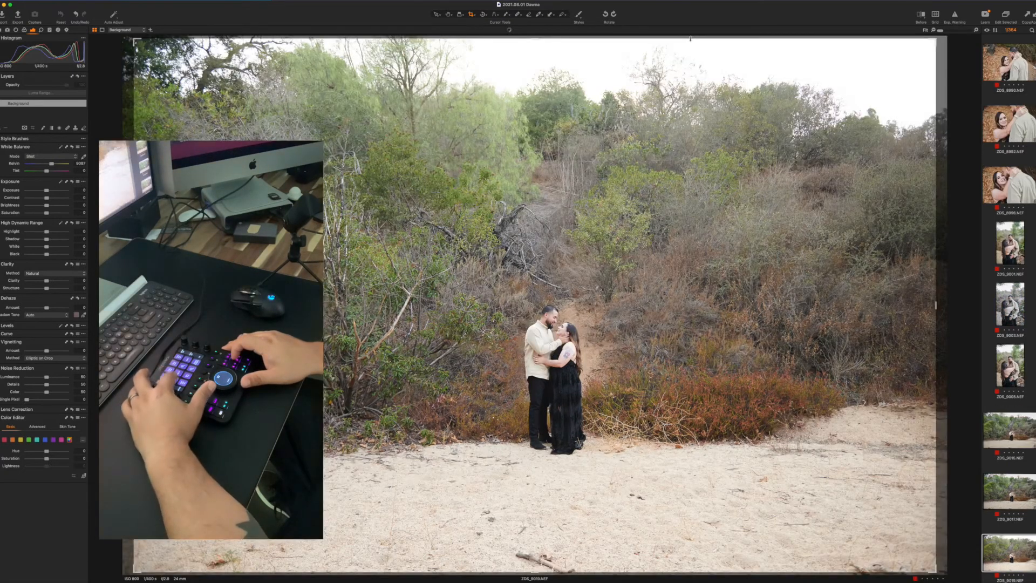
key("super+shift+v")
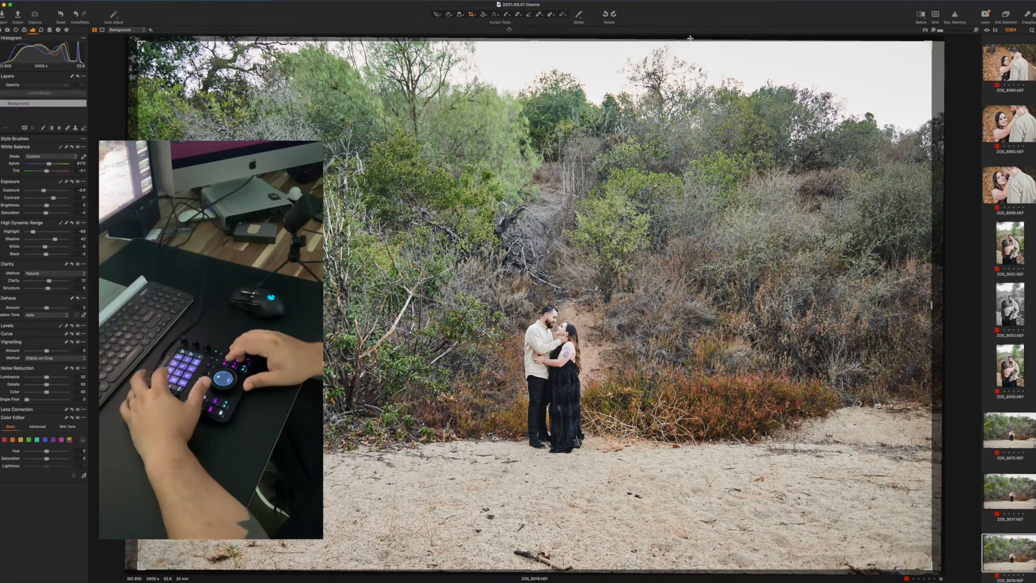
- Apply the adjustments to ZDS_9021.NEF and make it black and white with the built-in Color - Default preset
key("Right")
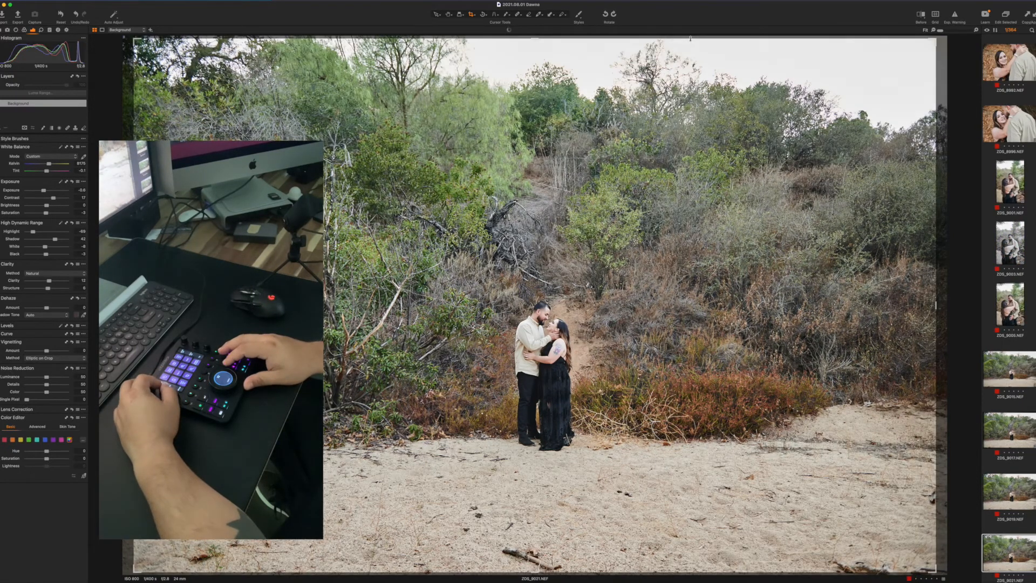
left_click(578, 14)
mouse_move(604, 41)
left_click(707, 41)
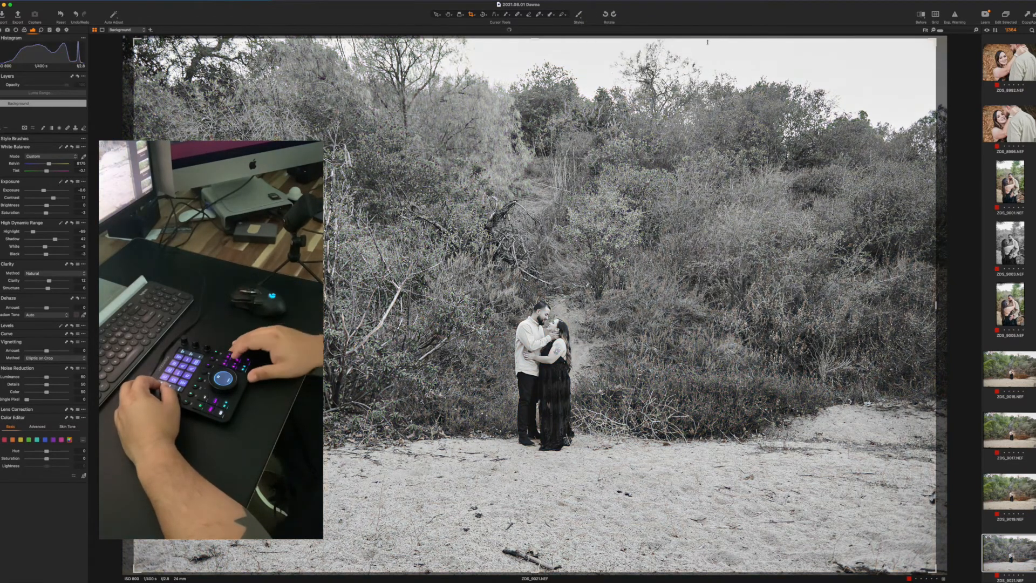
- Apply the adjustments to ZDS_9022.NEF and raise its exposure to -0.1
key("Right")
key("super+shift+v")
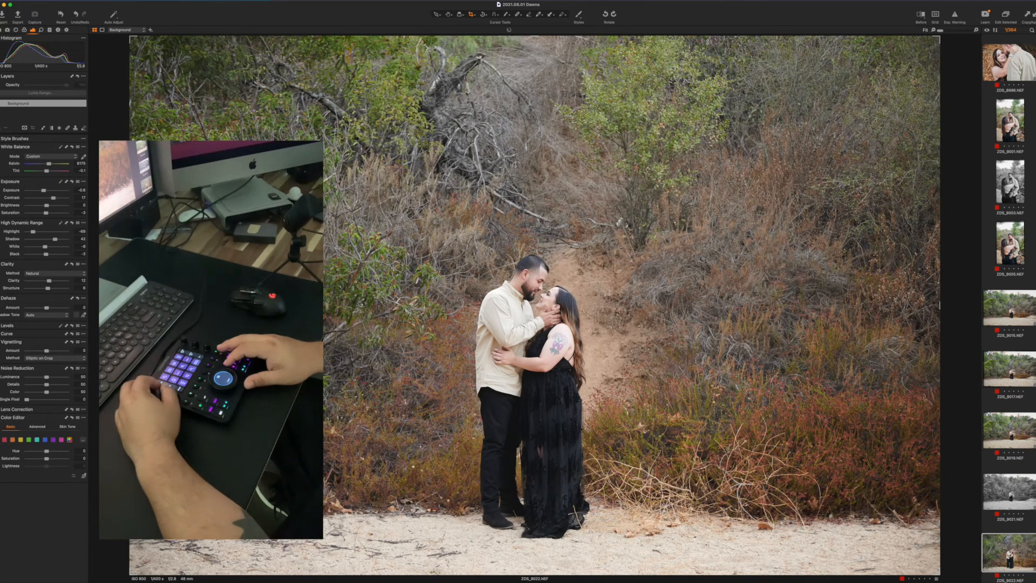
key("q+Right")
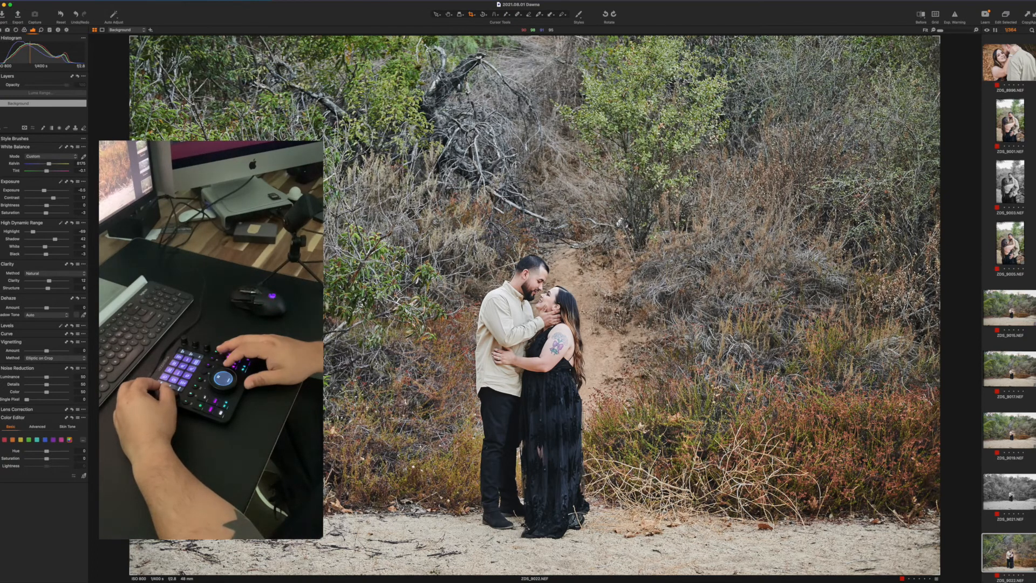
key("q+Right")
key("q+Right")
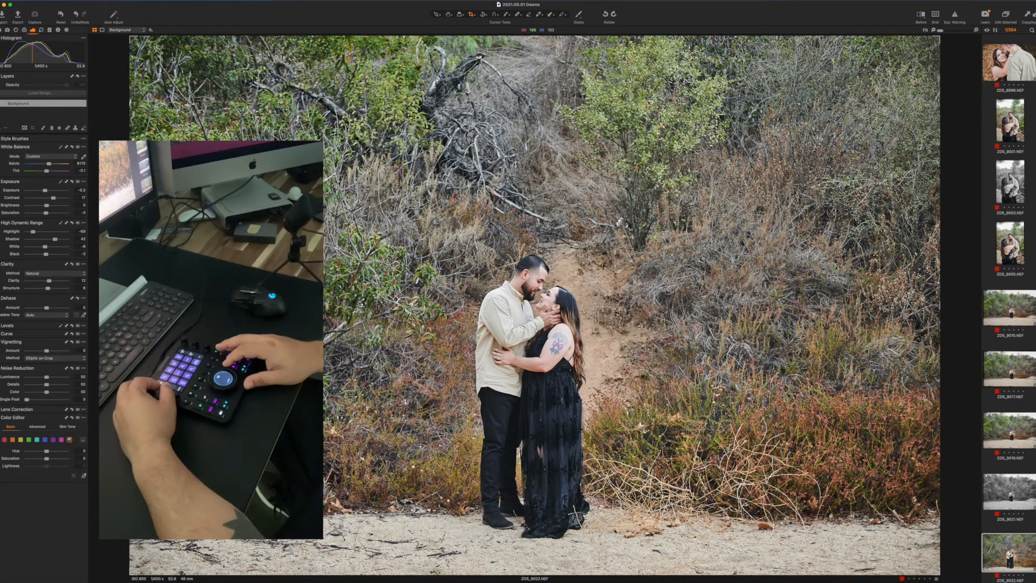
key("q+Right")
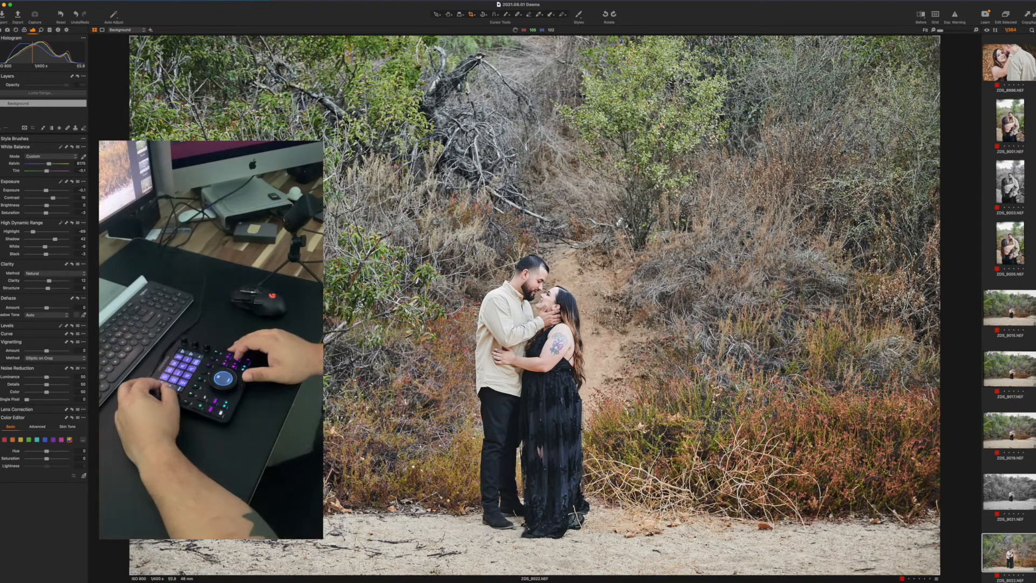
- Delete the near-duplicate kissing photos ZDS_9024.NEF and ZDS_9026.NEF, and apply the adjustments to the vertical shot ZDS_9028.NEF
key("Right")
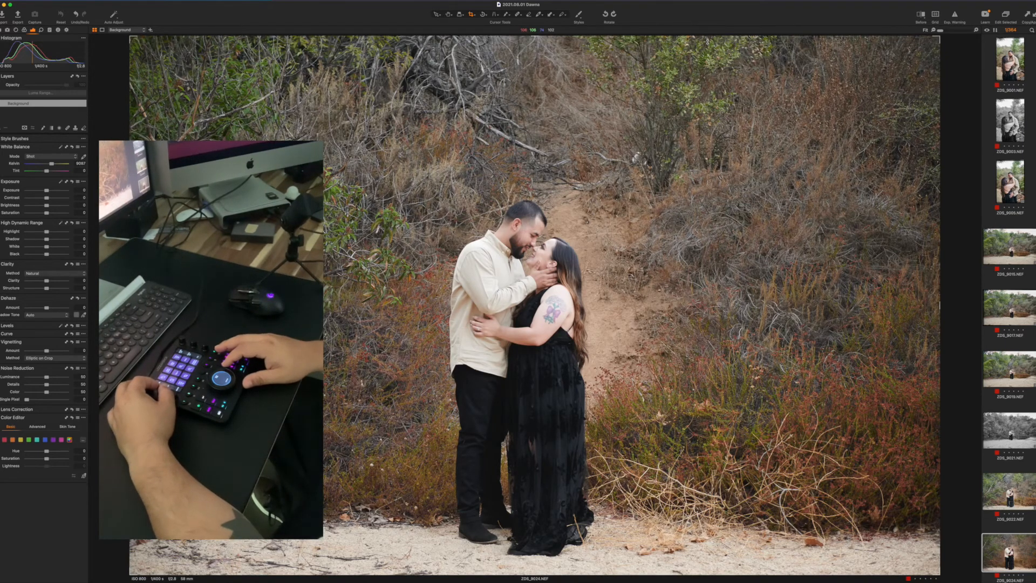
key("super+BackSpace")
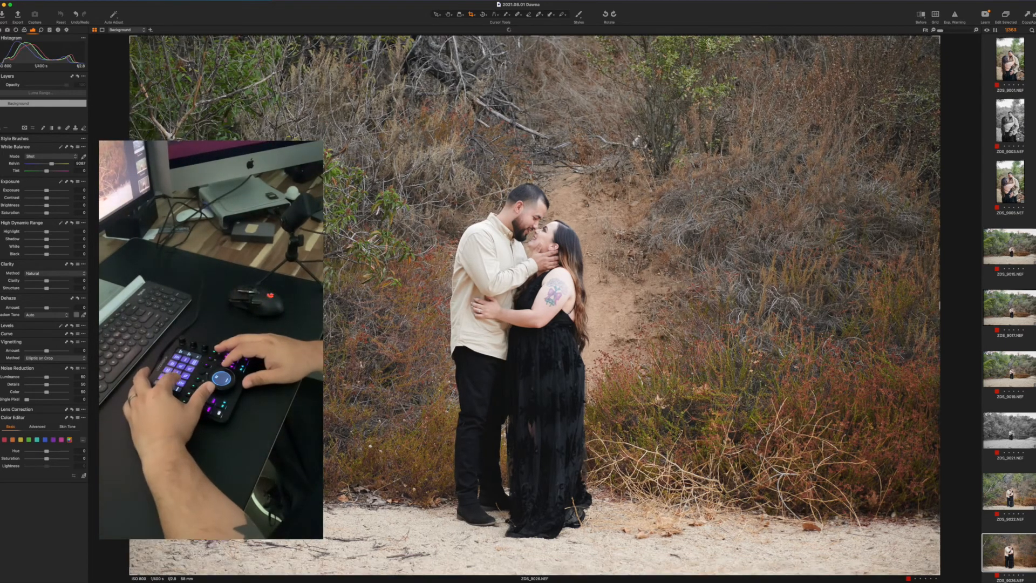
key("super+BackSpace")
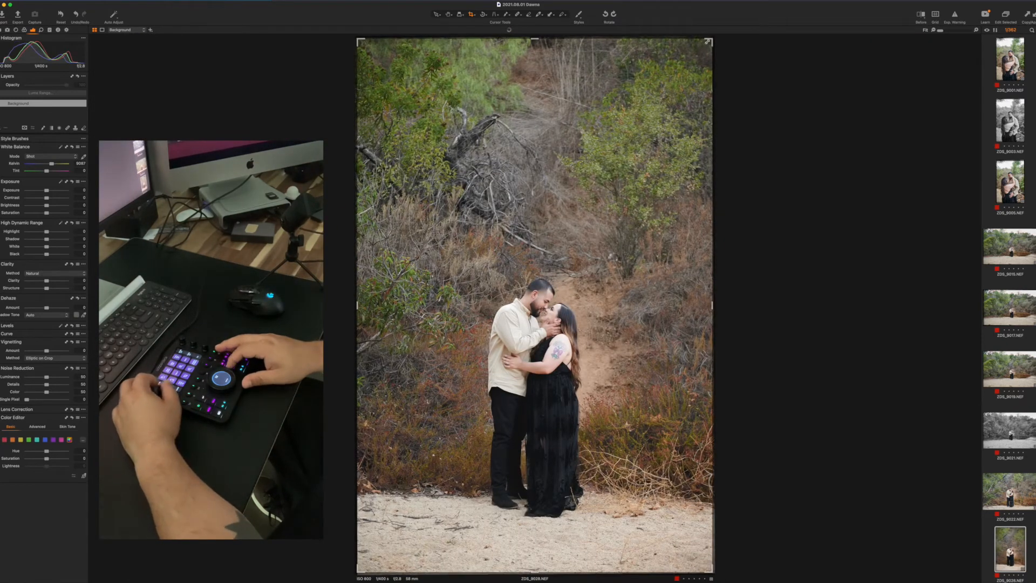
key("Left")
key("Right")
key("super+shift+v")
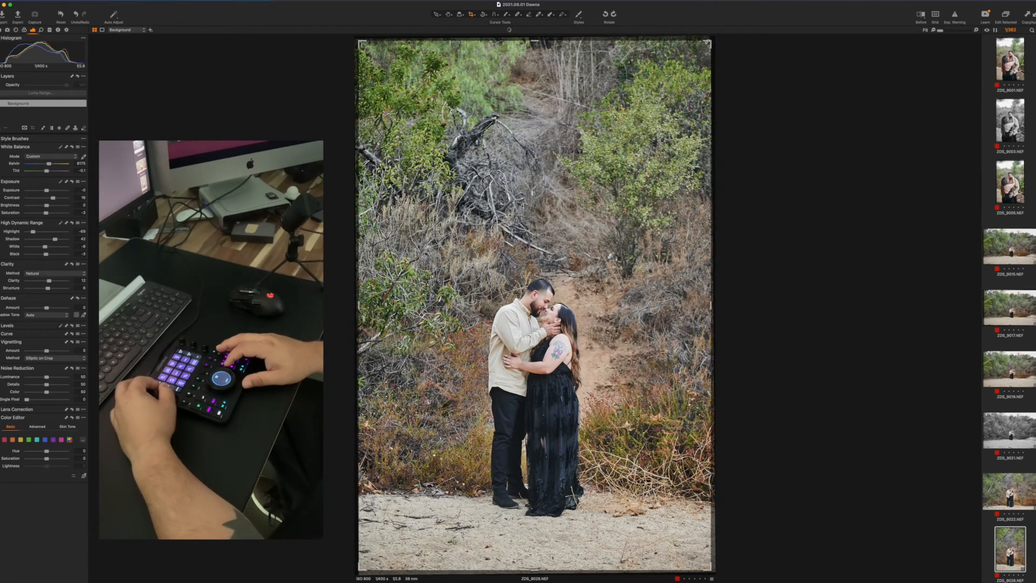
key("Right")
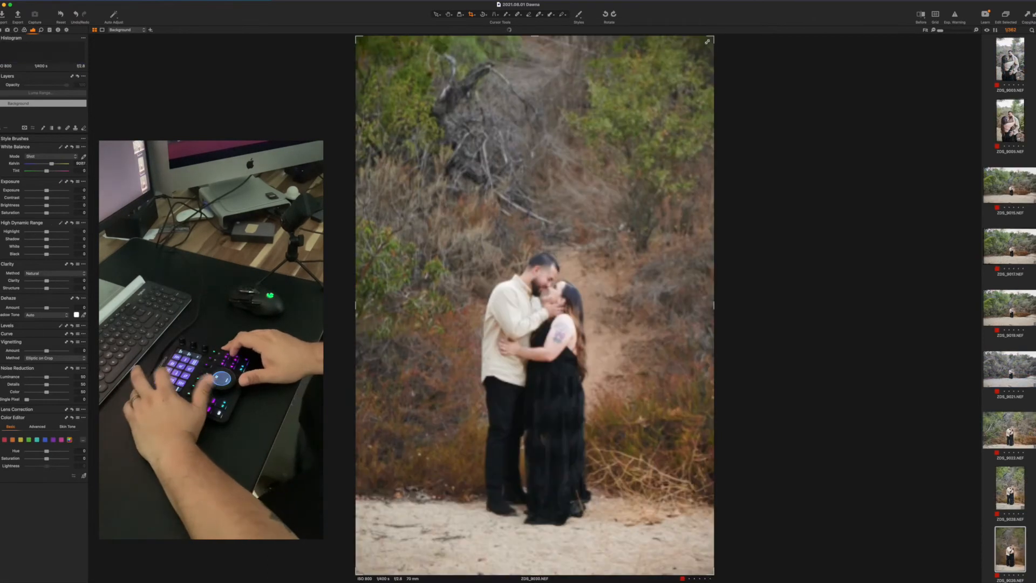
- Apply the adjustments to ZDS_9030.NEF and make a cloned black-and-white variant of it with a built-in Black & White preset
key("super+shift+v")
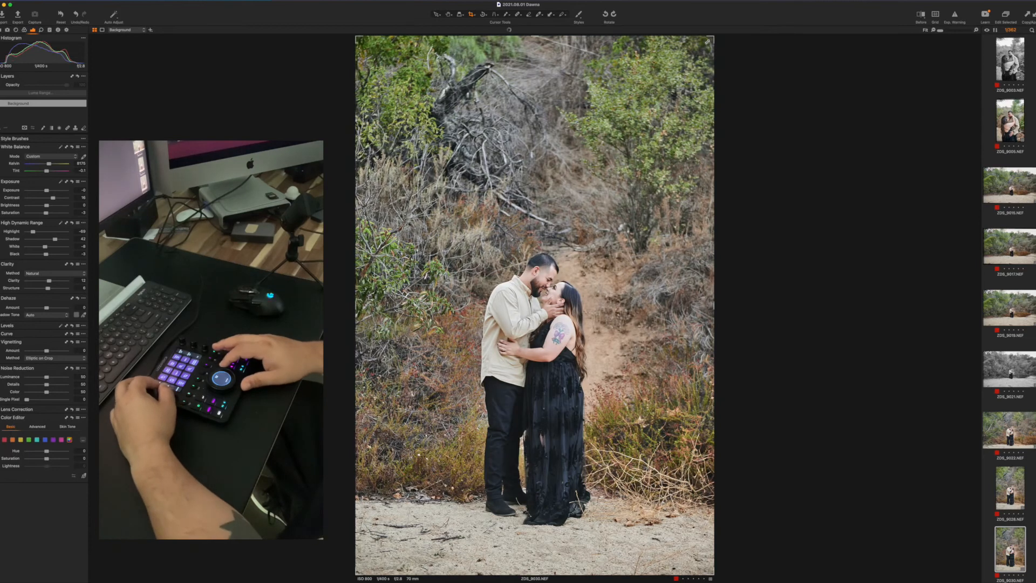
key("F8")
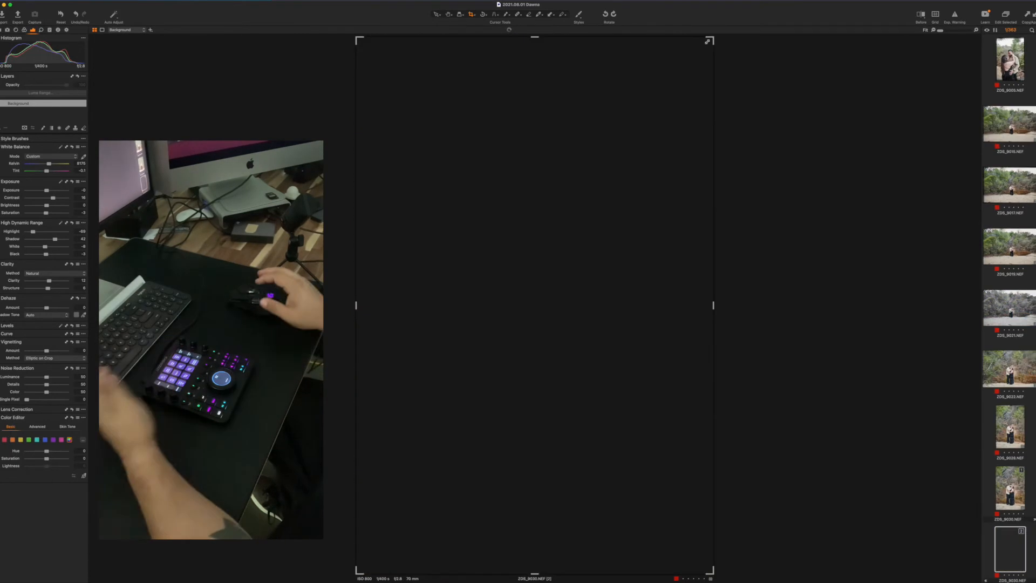
left_click(579, 15)
mouse_move(615, 44)
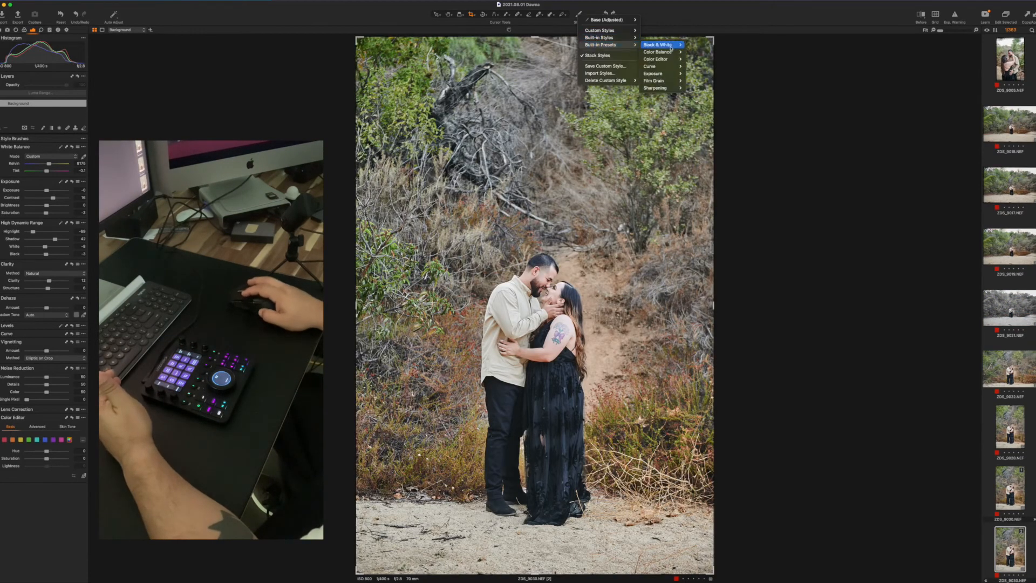
mouse_move(657, 45)
left_click(703, 45)
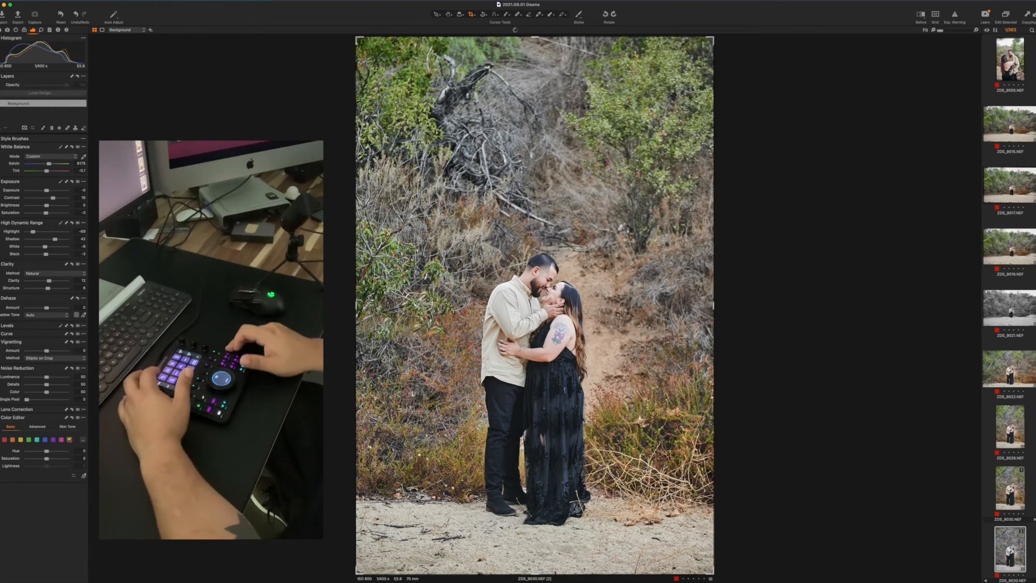
- Adjust the photos from ZDS_9032.NEF (exposure -0.1) through ZDS_9047.NEF (exposure -0.3), and delete ZDS_9049.NEF
key("Right")
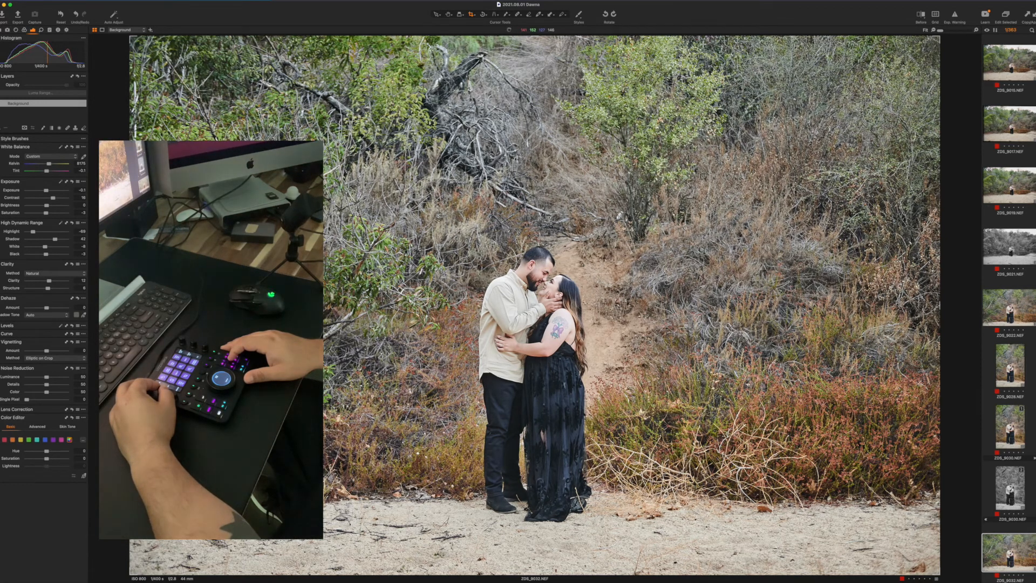
key("Right")
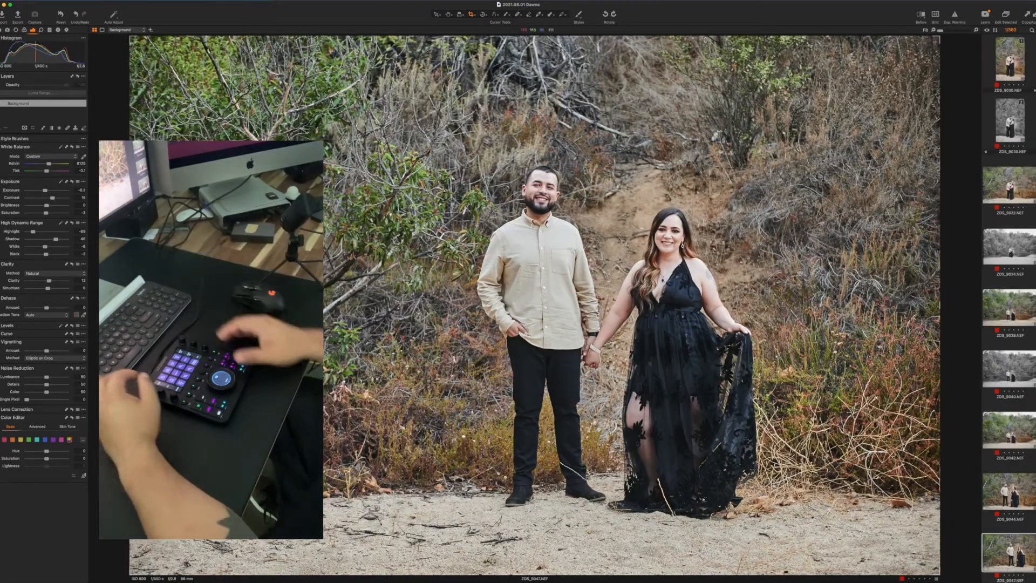
key("Right")
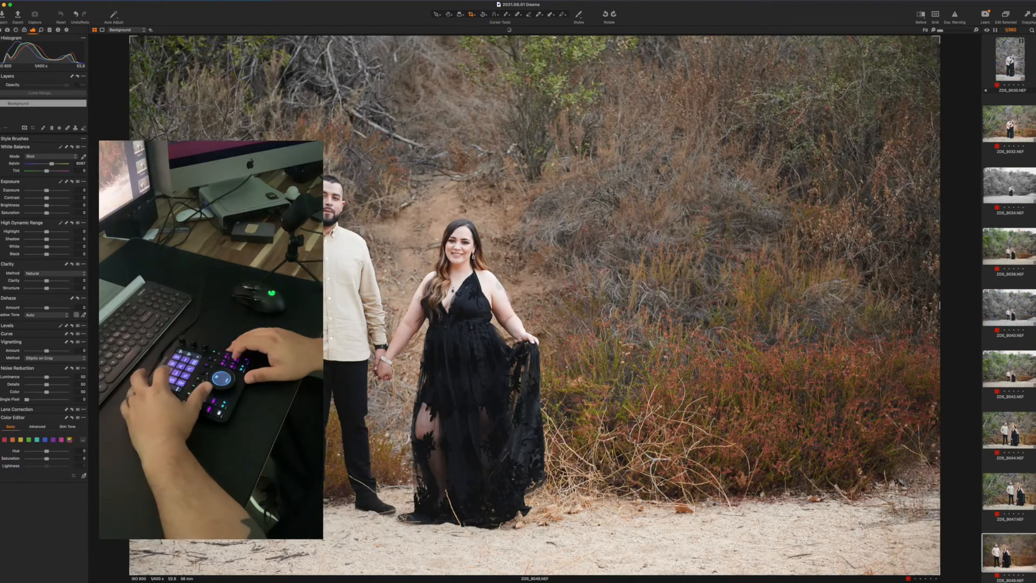
key("Delete")
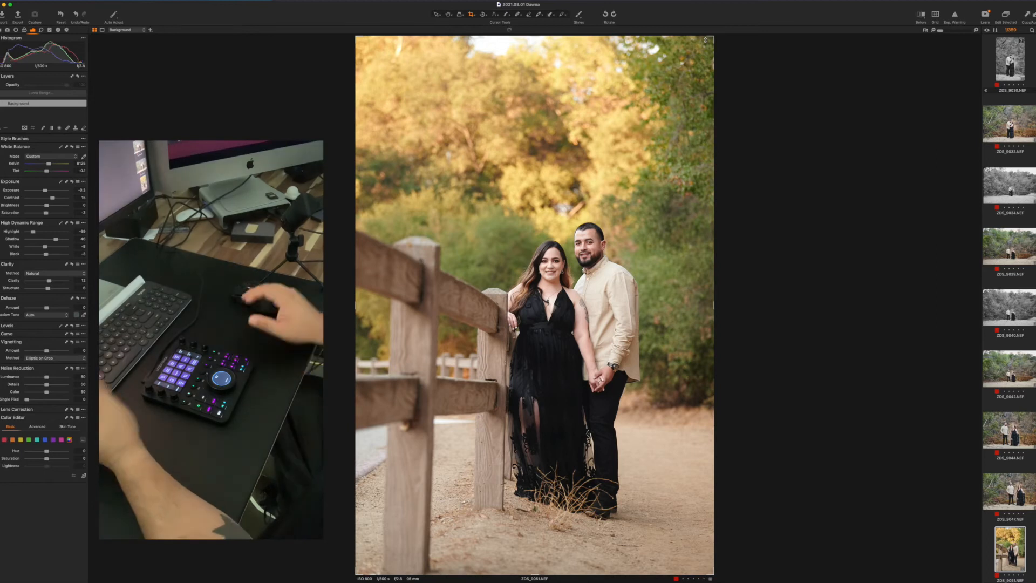
- Carry the adjustments from ZDS_9047.NEF over to ZDS_9051.NEF, cool its white balance and straighten it
key("Left")
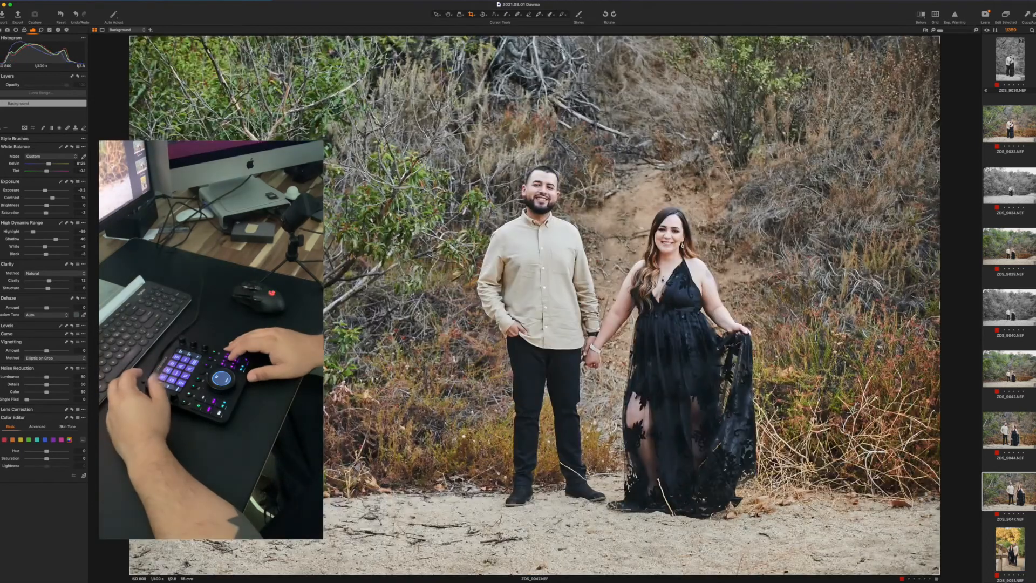
key("Right")
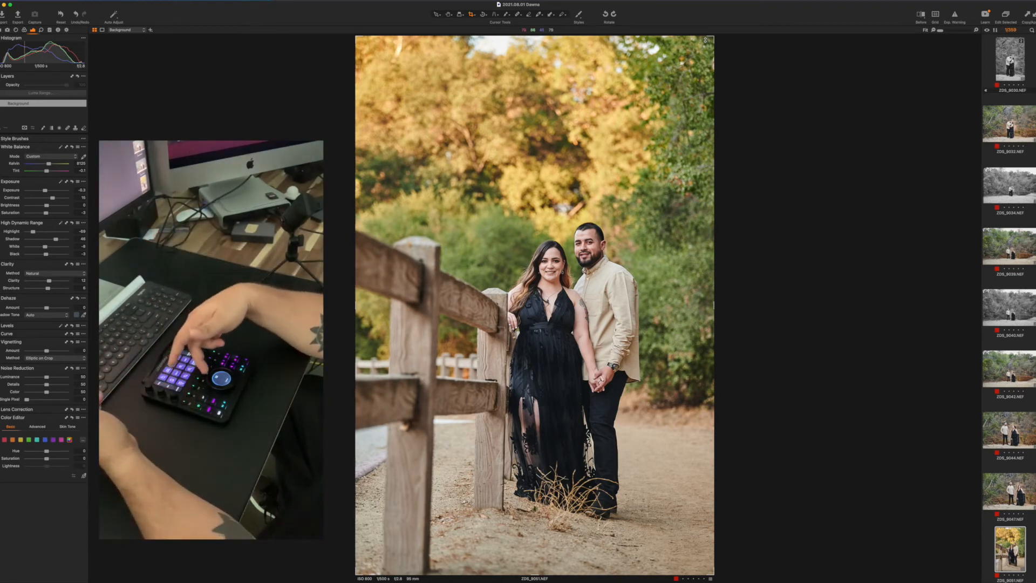
key("super+alt+l")
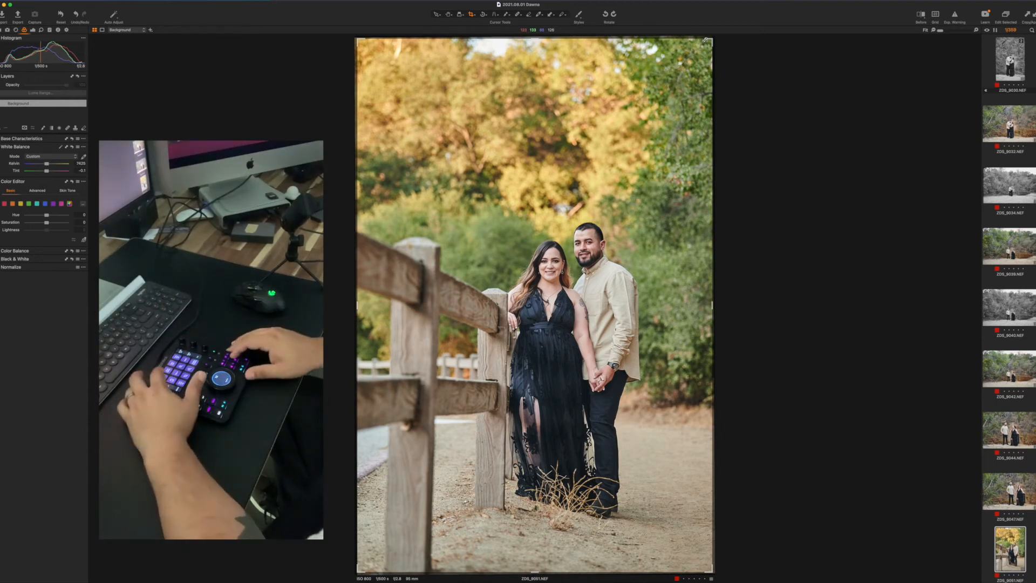
- Apply the adjustments to the vertical fence photos ZDS_9055.NEF and ZDS_9057.NEF and straighten both
key("Right")
key("Right")
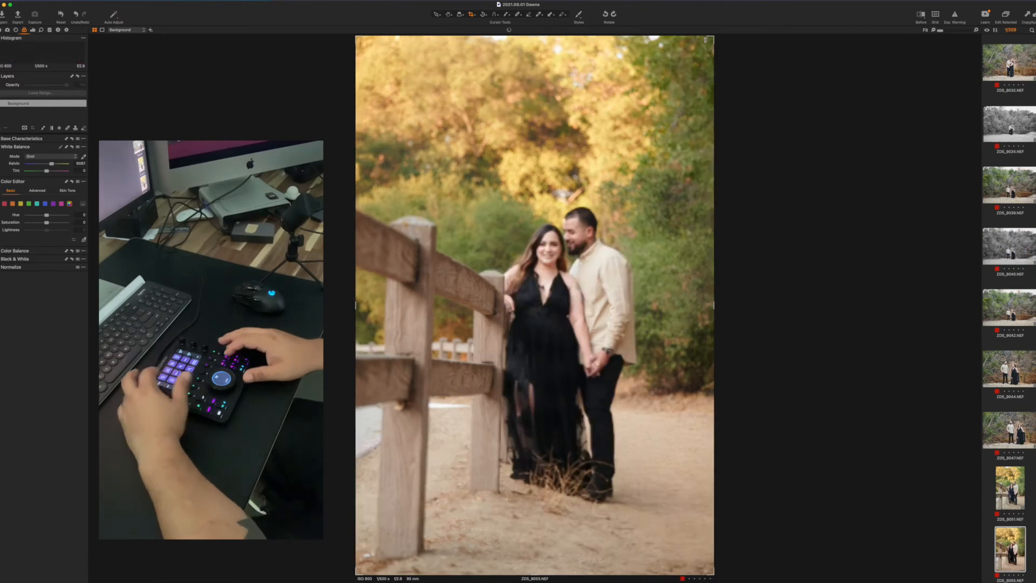
key("super+alt+l")
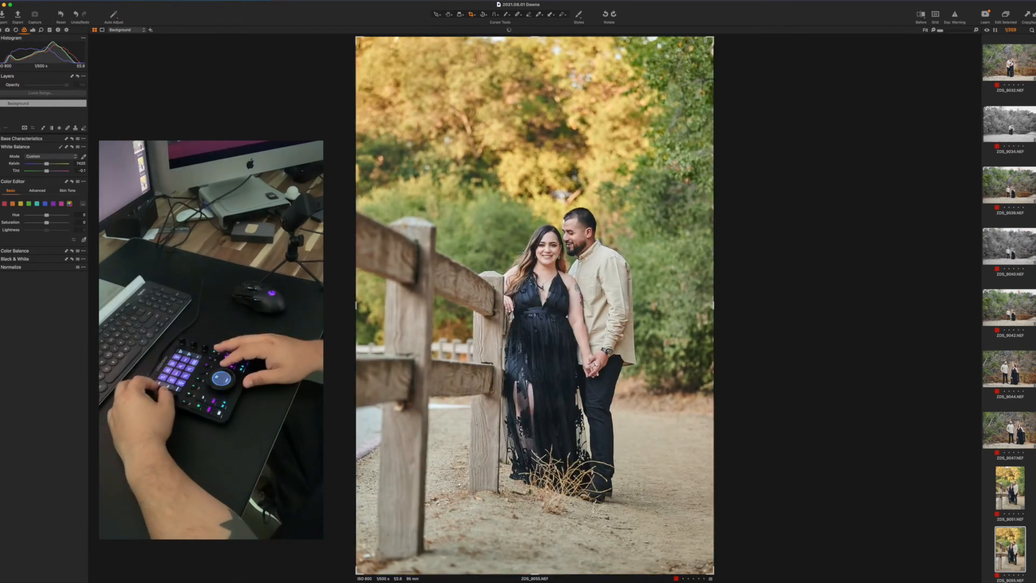
key("super+alt+l")
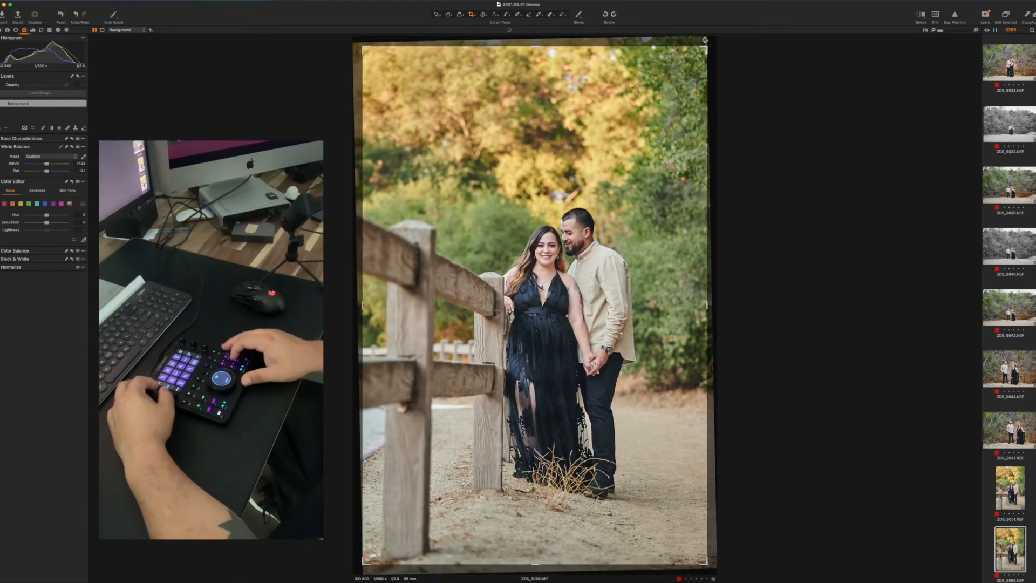
key("Right")
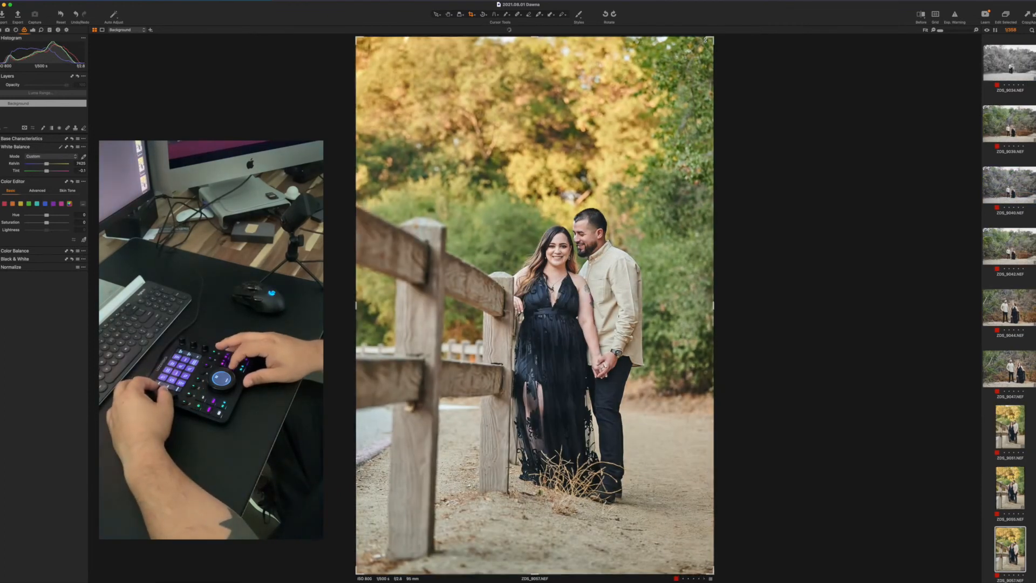
key("super+alt+l")
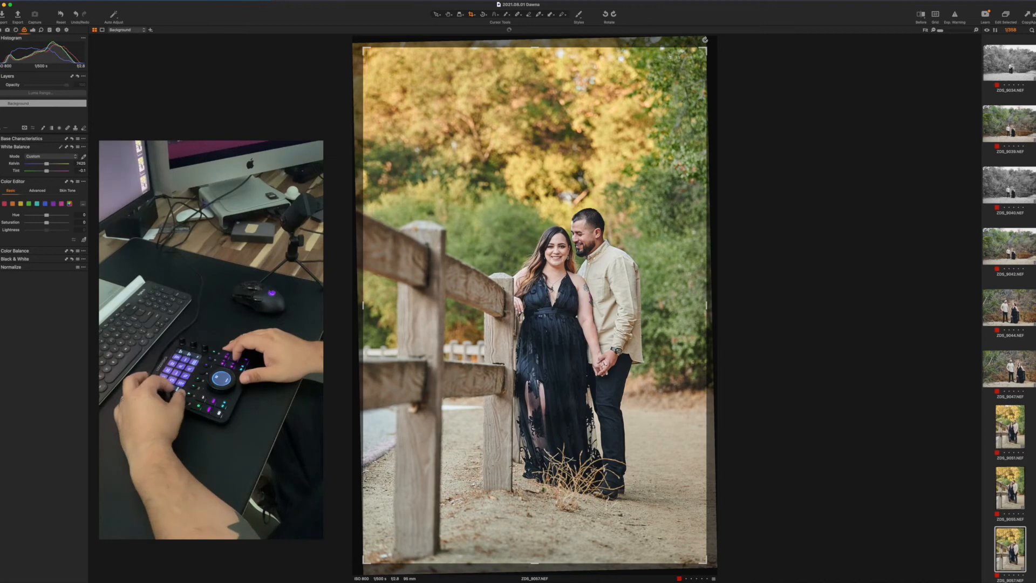
- Adjust ZDS_9059.NEF and make a cloned black-and-white variant of it with a built-in Black & White preset
key("Right")
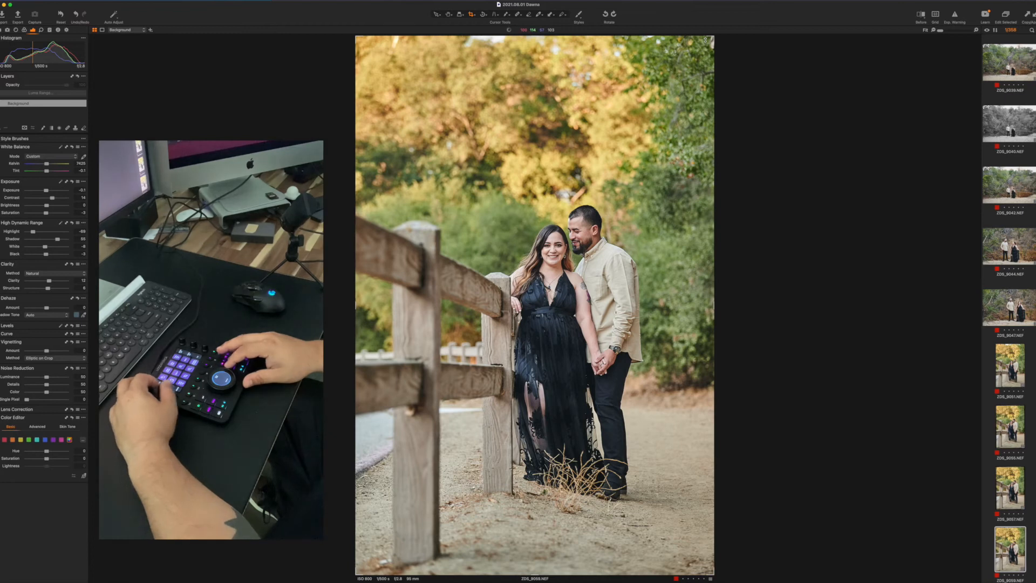
key("F8")
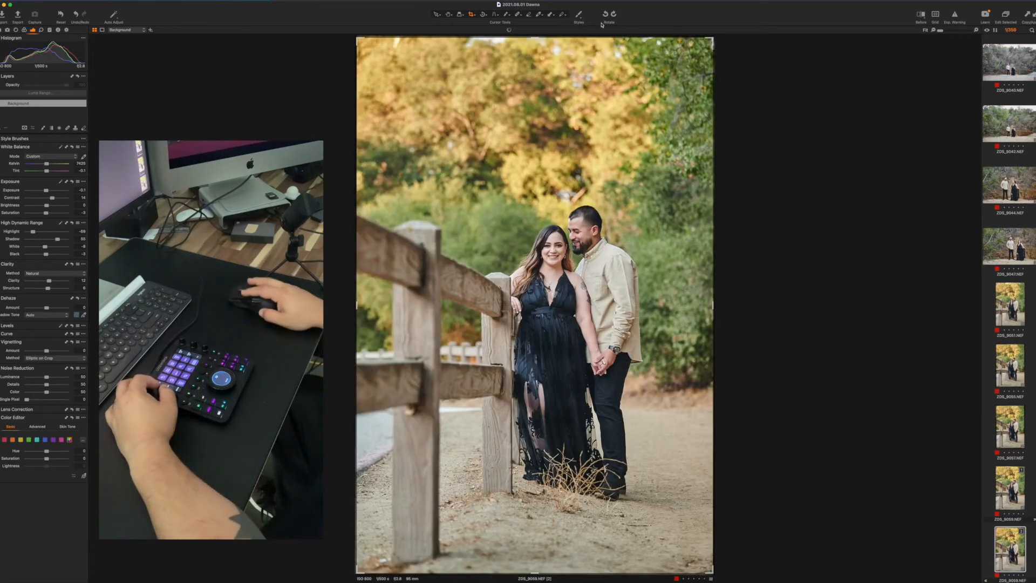
left_click(579, 15)
mouse_move(589, 30)
mouse_move(663, 42)
left_click(717, 43)
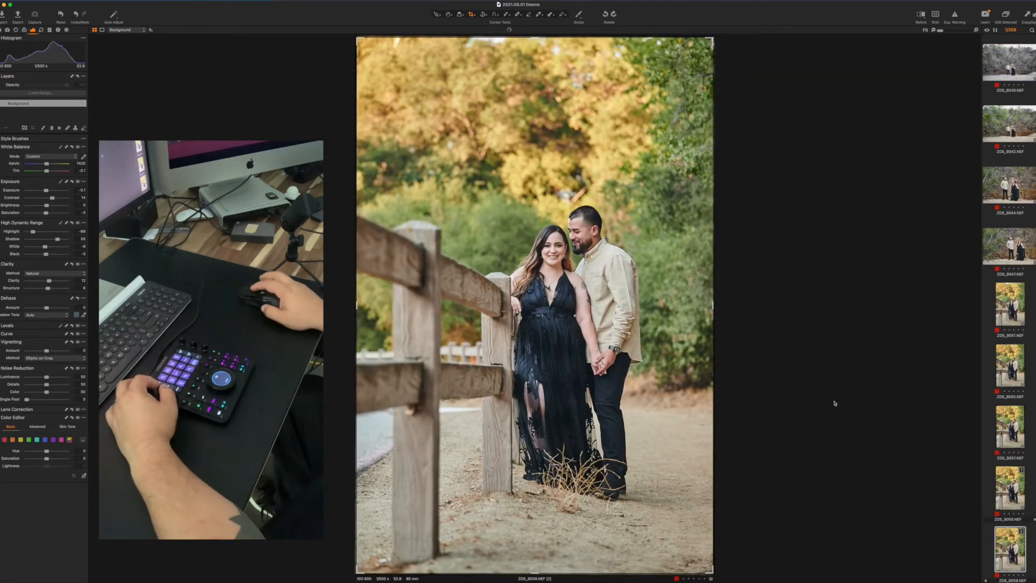
left_click(1030, 556)
left_click(1019, 556)
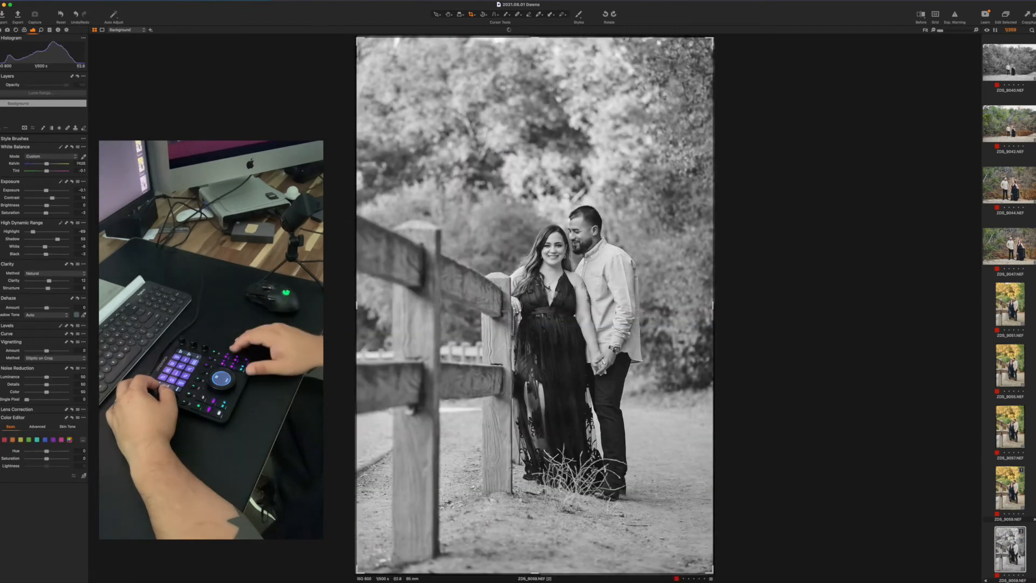
- Fine-tune the white balance of the color variant of ZDS_9059.NEF and apply the adjustments to ZDS_9060.NEF
key("Left")
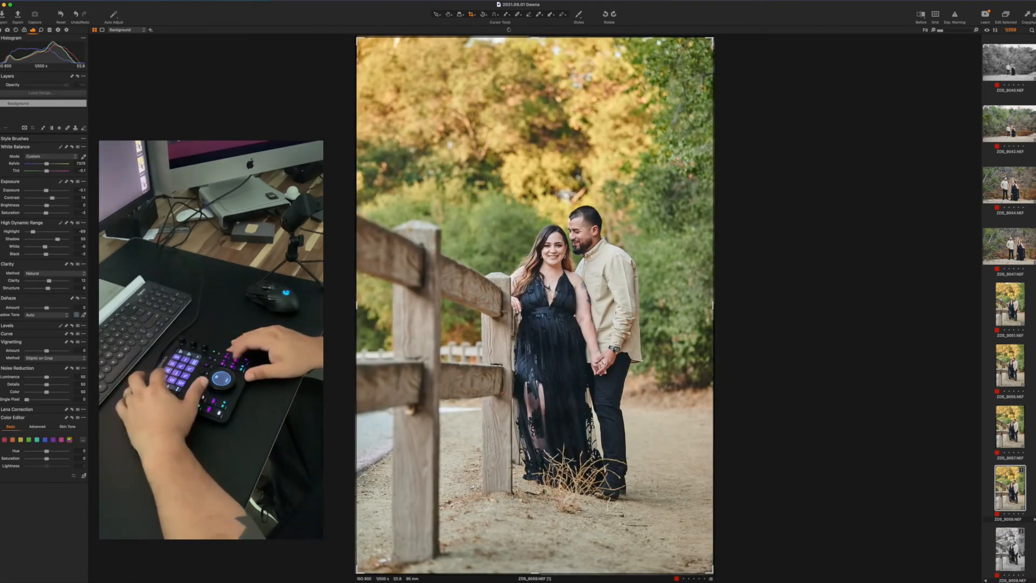
key("Right")
key("Right")
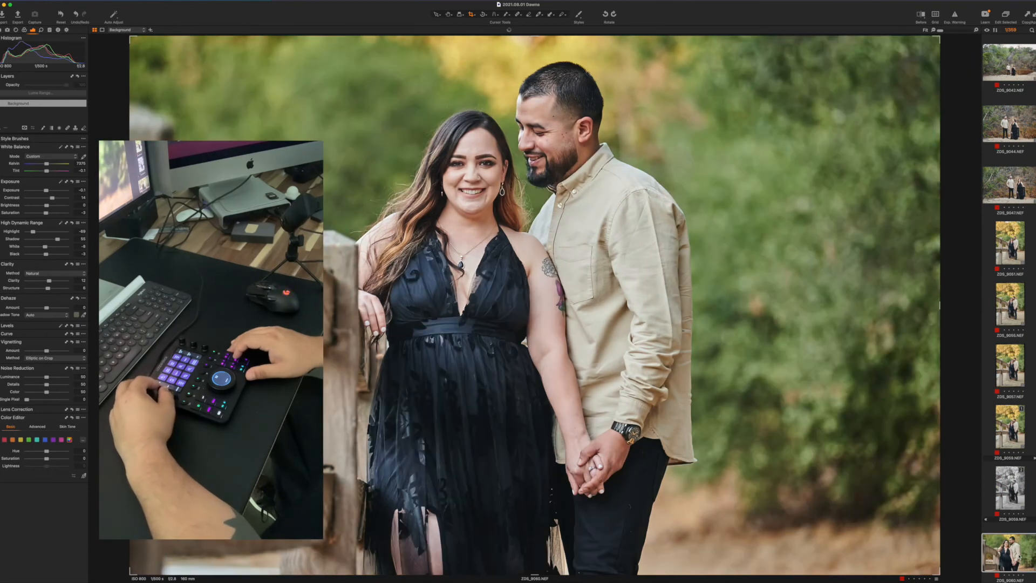
- Compare and delete the near-duplicate close-up ZDS_9062.NEF, and apply the adjustments to ZDS_9064.NEF
key("Right")
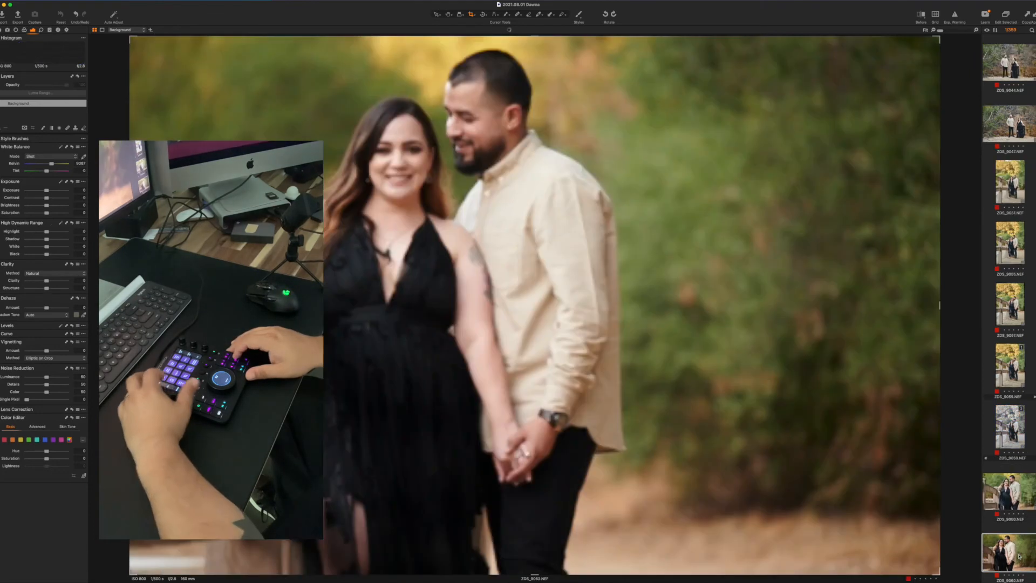
key("Right")
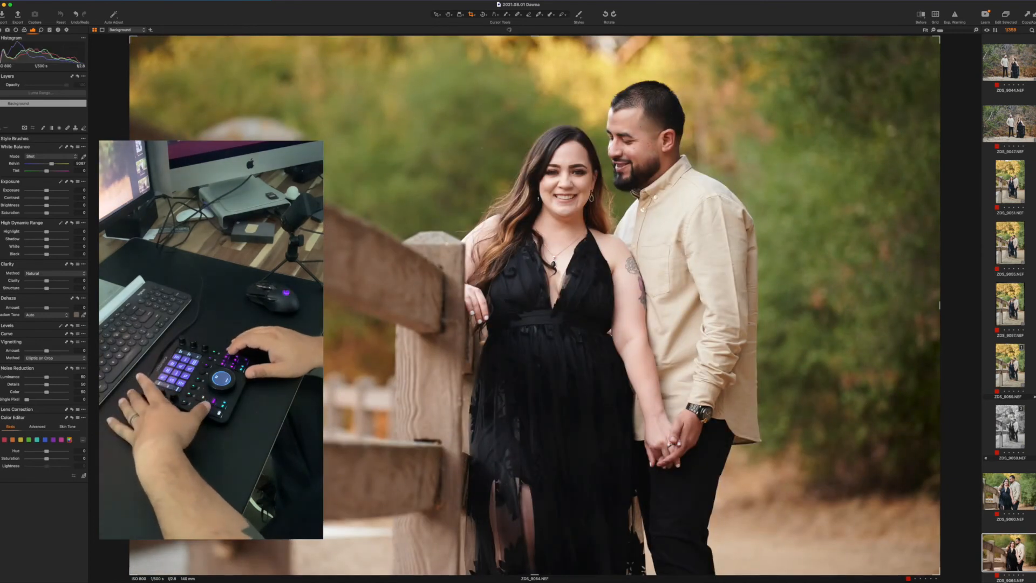
key("super+z")
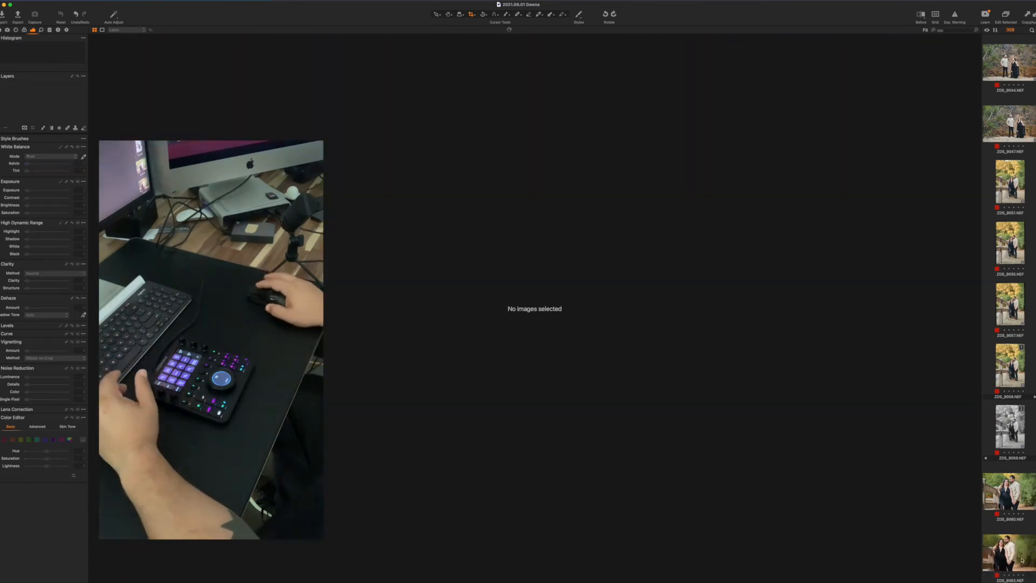
left_click(1021, 543)
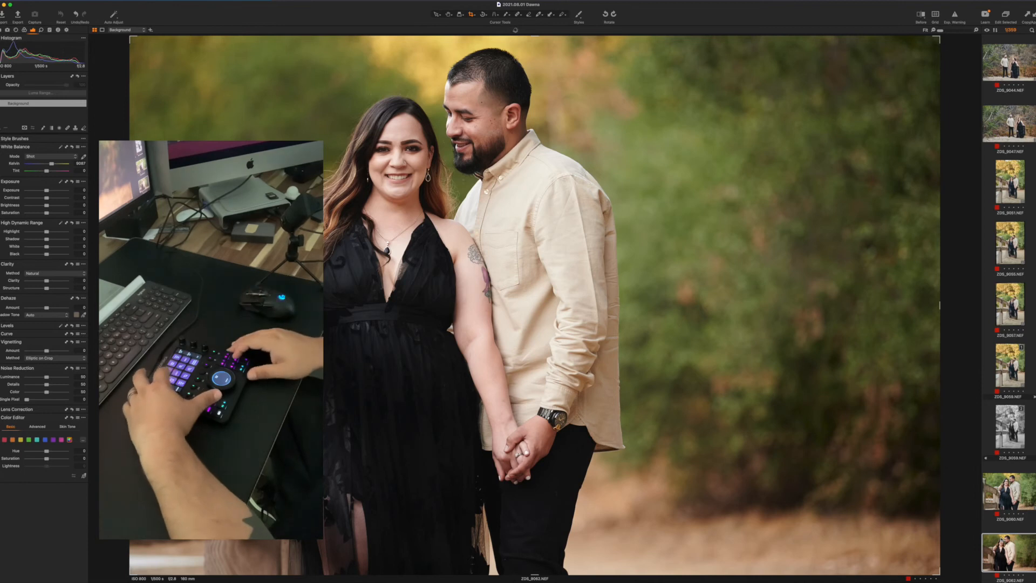
key("Right")
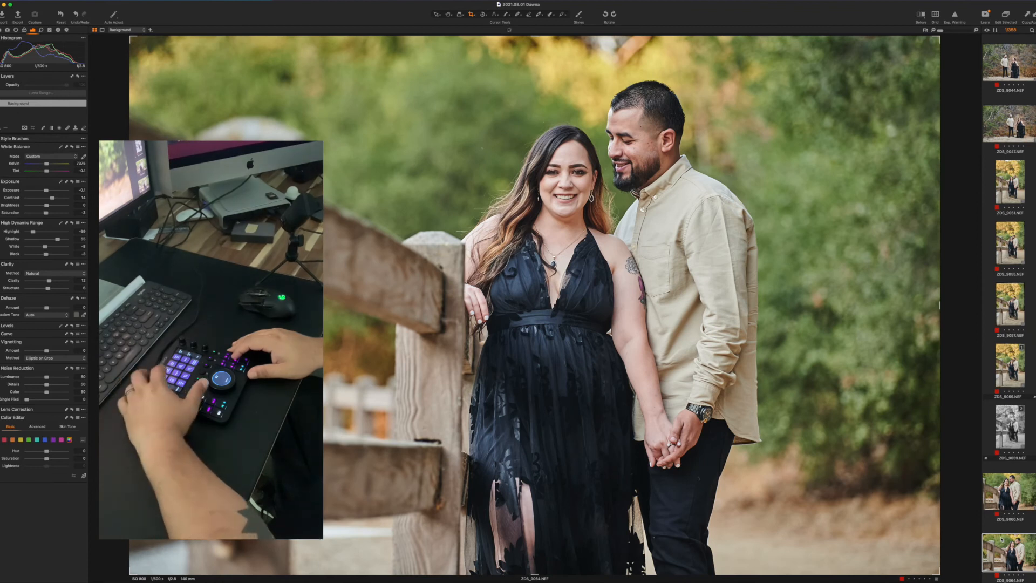
- Make a black-and-white variant of ZDS_9064.NEF and set the exposure of its color variant to -0.2
key("F3")
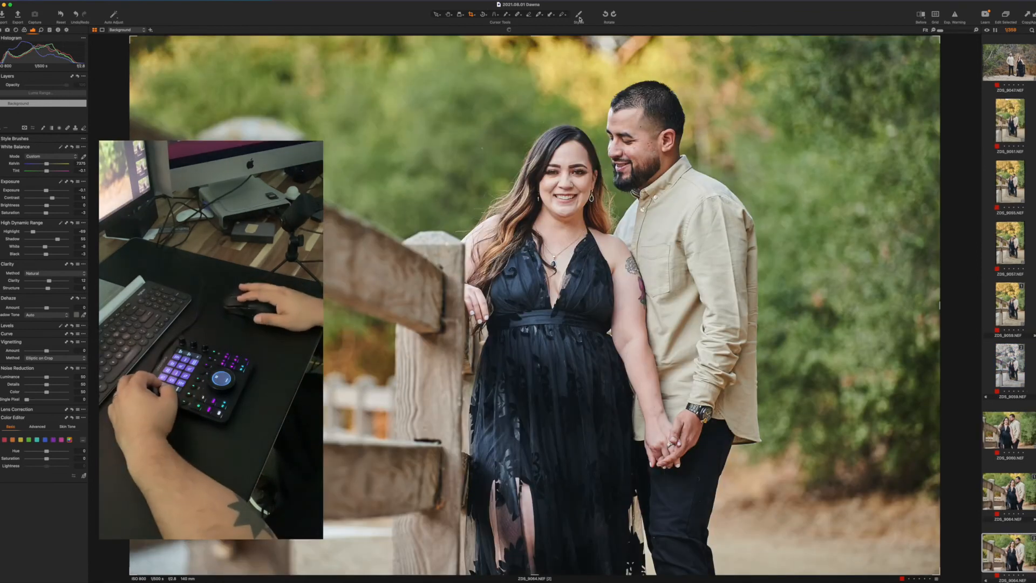
left_click(579, 19)
left_click(712, 39)
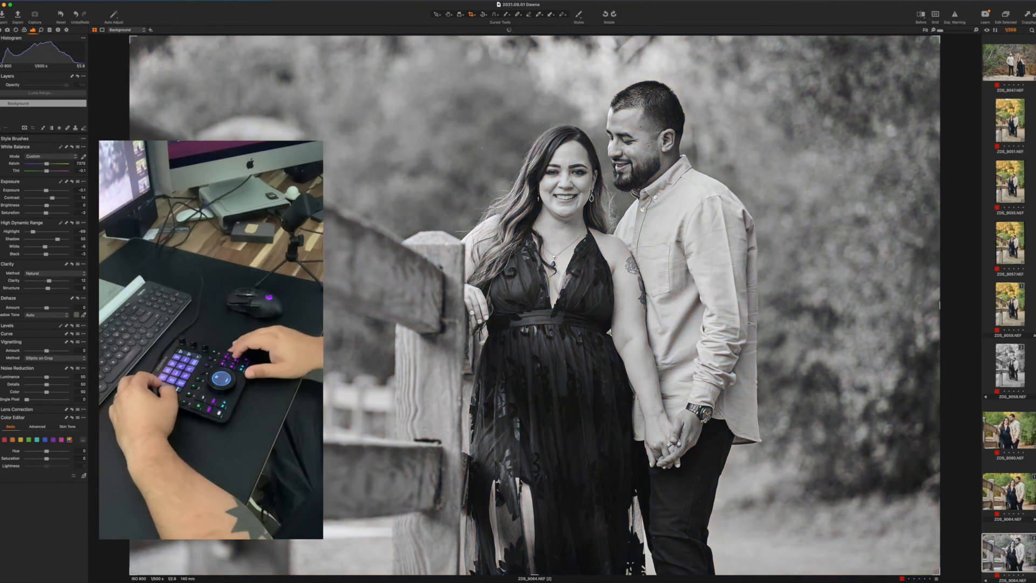
key("Left")
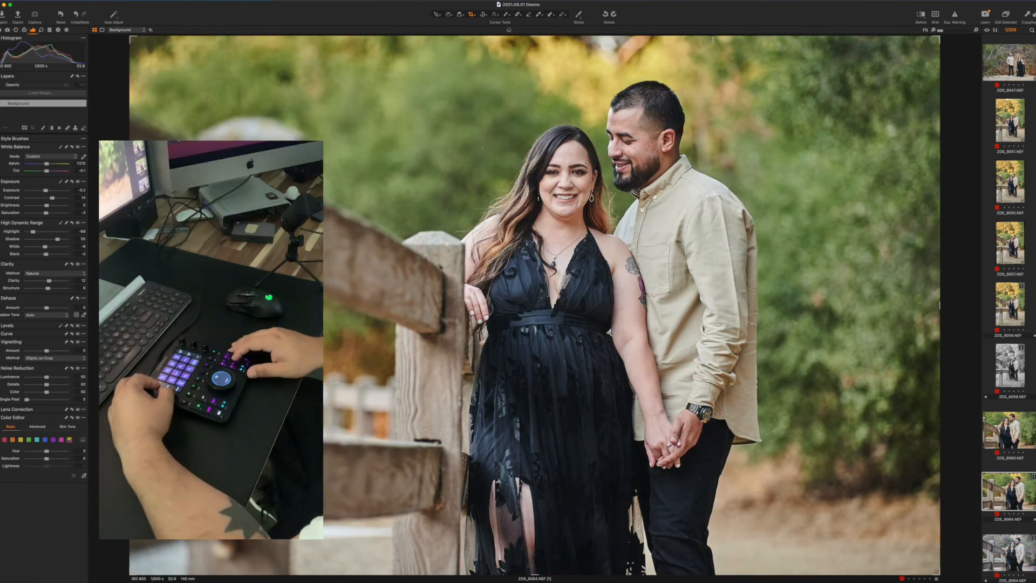
- Apply the adjustments with exposure -0.2 to ZDS_9066.NEF and to the photo of the couple looking at each other
key("Right")
key("Right")
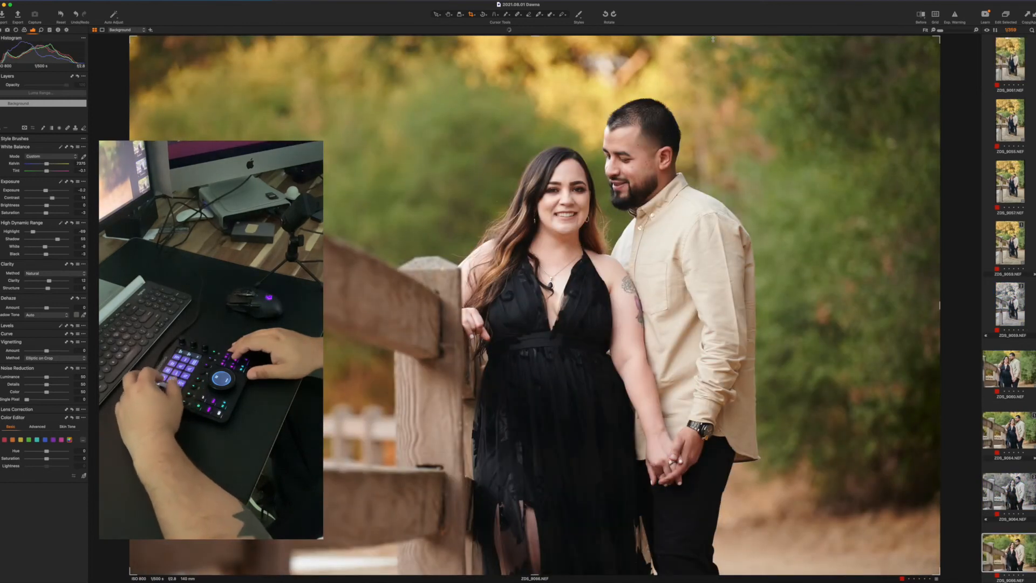
key("Right")
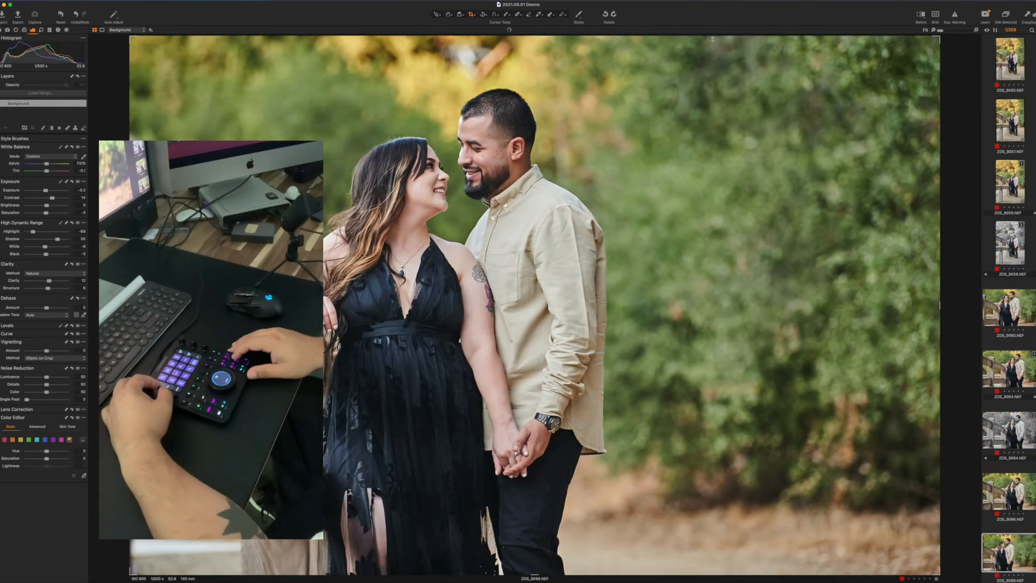
- Continue culling and applying the adjustments to the couple's close-ups by the fence, through ZDS_9074.NEF
key("Right")
key("Right")
key("Right")
key("Right")
key("Right")
key("Right")
key("Right")
key("Right")
key("Right")
key("Right")
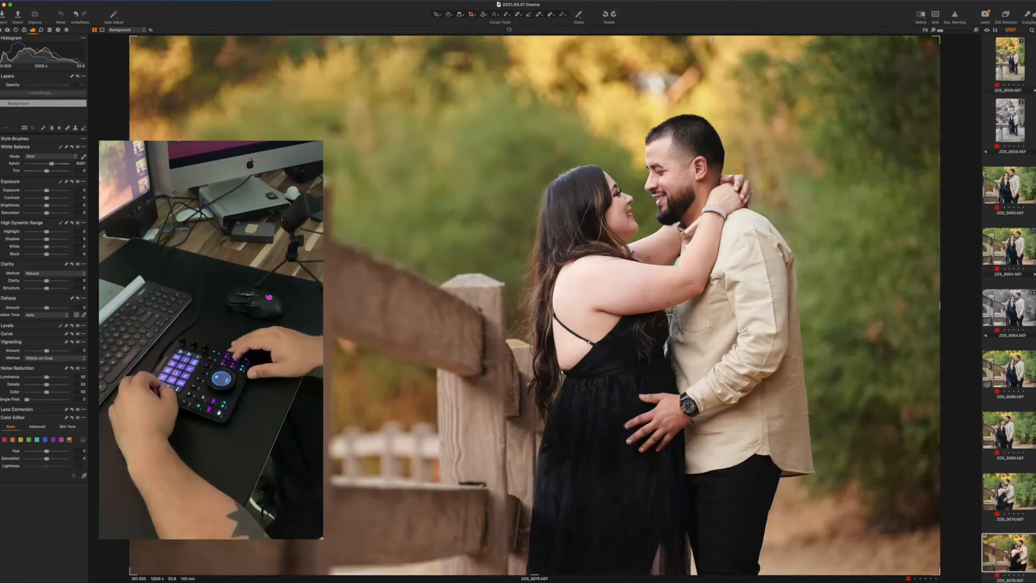
- Carry the adjustments over from the embracing photos to the portraits of the woman in the black dress by the fence
key("Right")
key("Right")
key("Right")
key("Right")
key("Right")
key("Right")
key("Right")
key("Right")
key("Right")
key("Right")
key("Right")
key("Right")
key("Right")
key("Right")
key("Right")
key("Right")
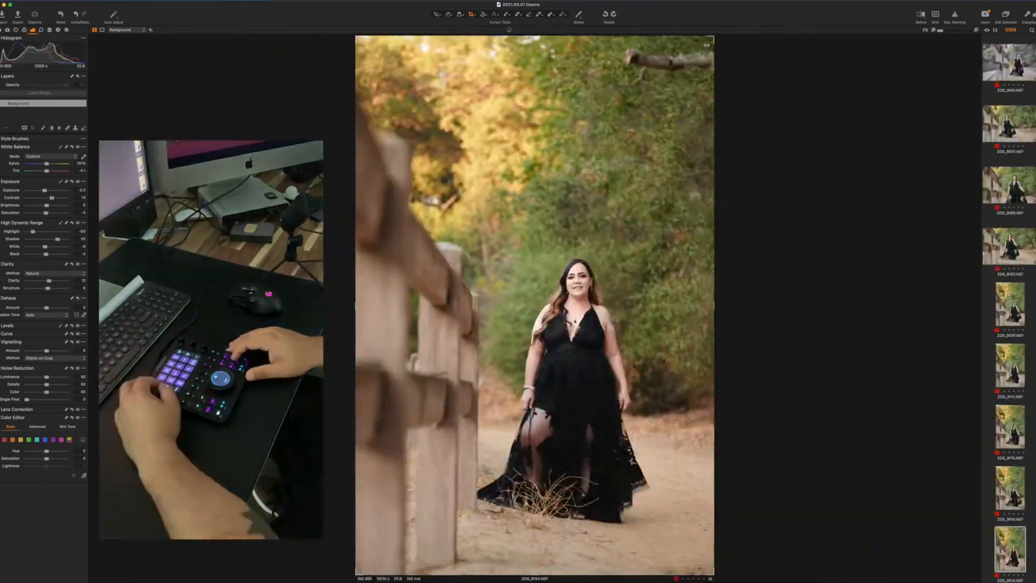
- Carry the adjustments over to the remaining dirt-path photos, ending with the vertical shot of the couple walking hand in hand
key("Right")
key("Right")
key("Right")
key("Right")
key("Right")
key("Right")
key("Right")
key("Right")
key("Right")
key("Right")
key("Right")
key("Right")
key("Right")
key("Right")
key("Right")
key("Right")
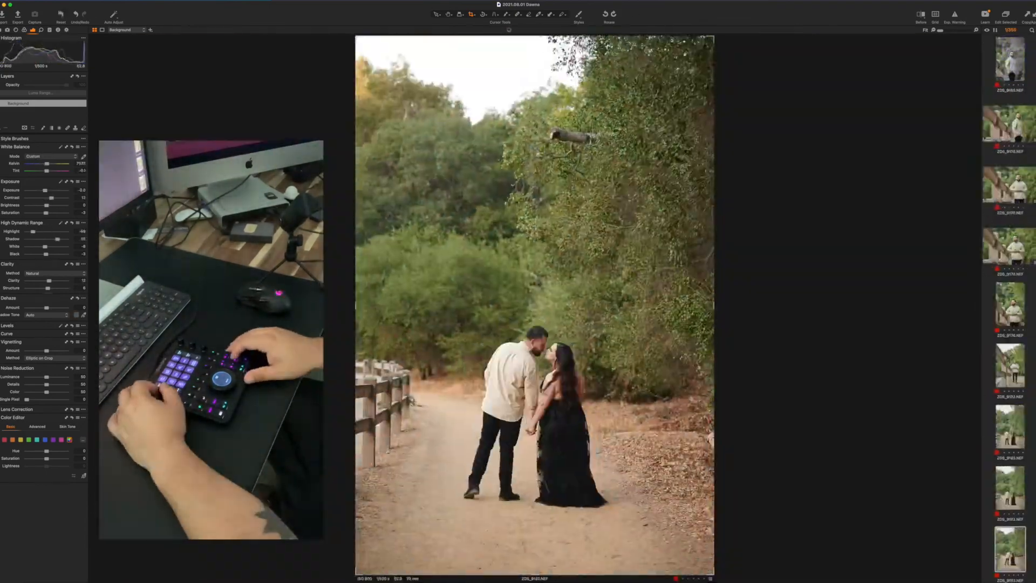
key("Right")
key("Right")
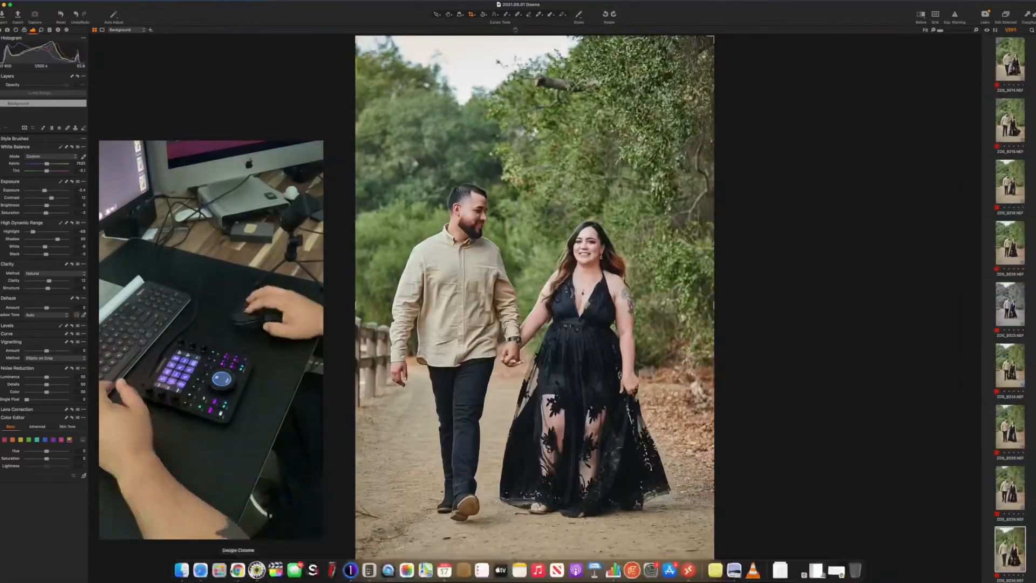